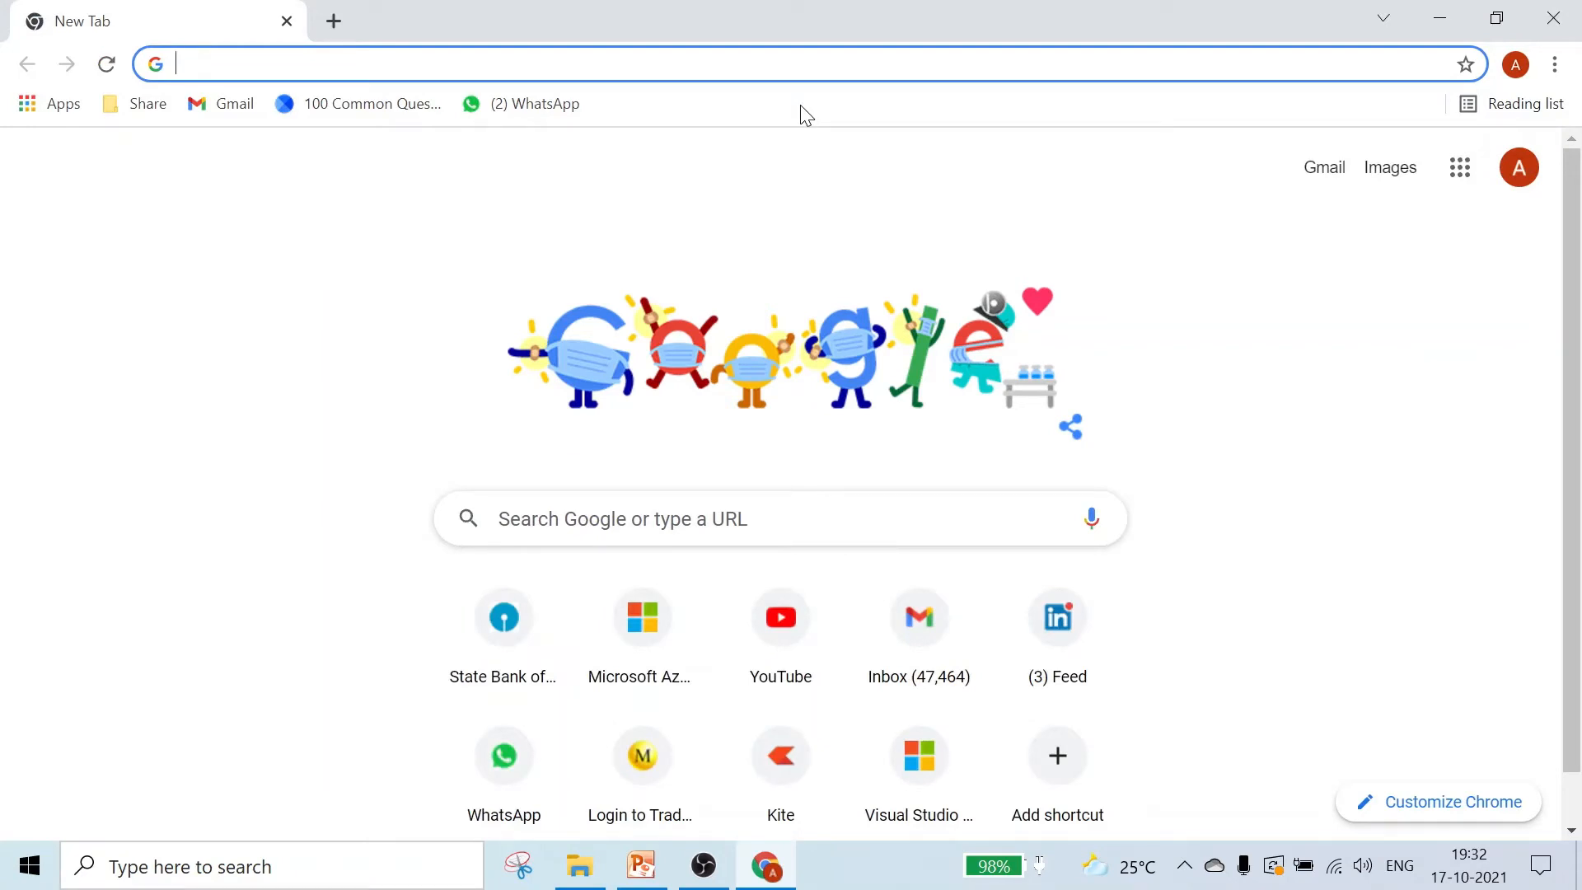
Open Azure DevOps at dev.azure.com and go to the sprints of the "online shopping cart - Process Agile" project.
{"action": "type", "text": "dev"}
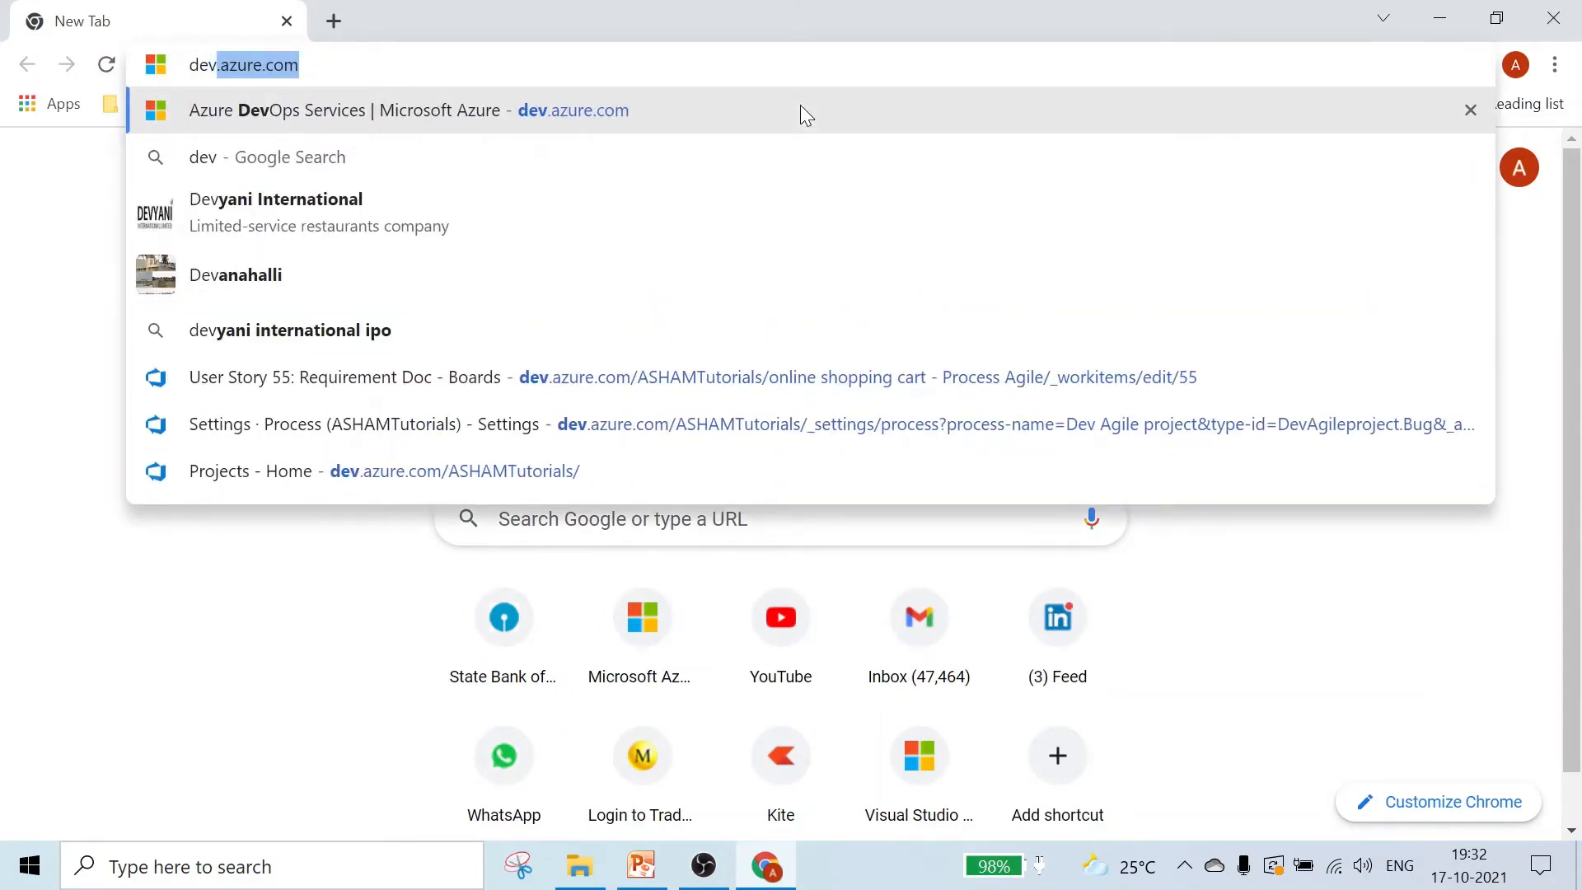
{"action": "key", "text": "Return"}
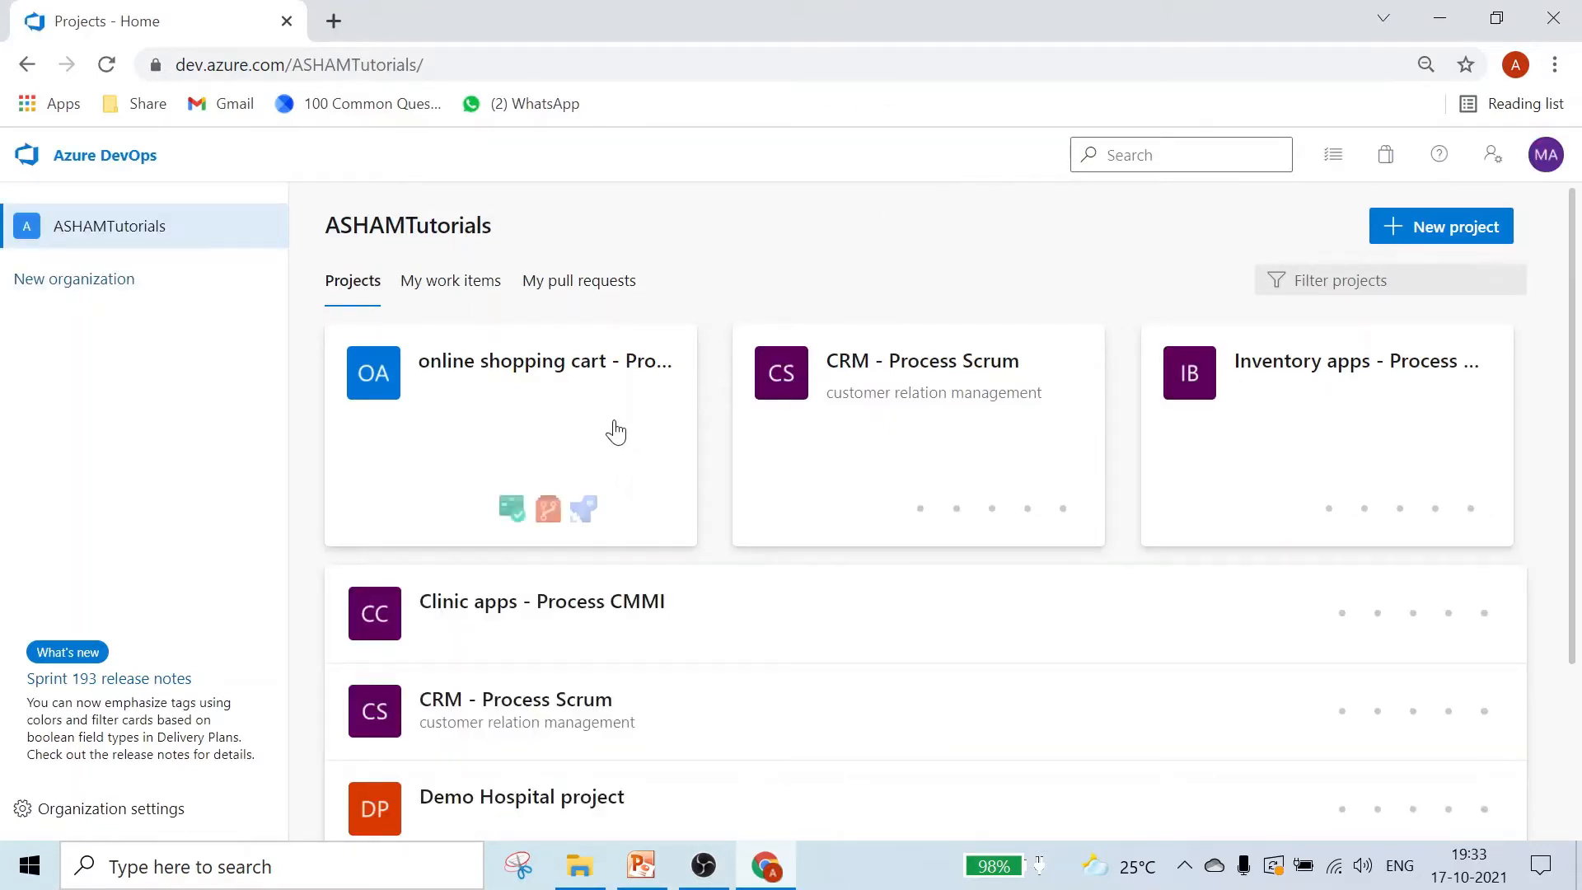
{"action": "left_click", "coordinate": [524, 369]}
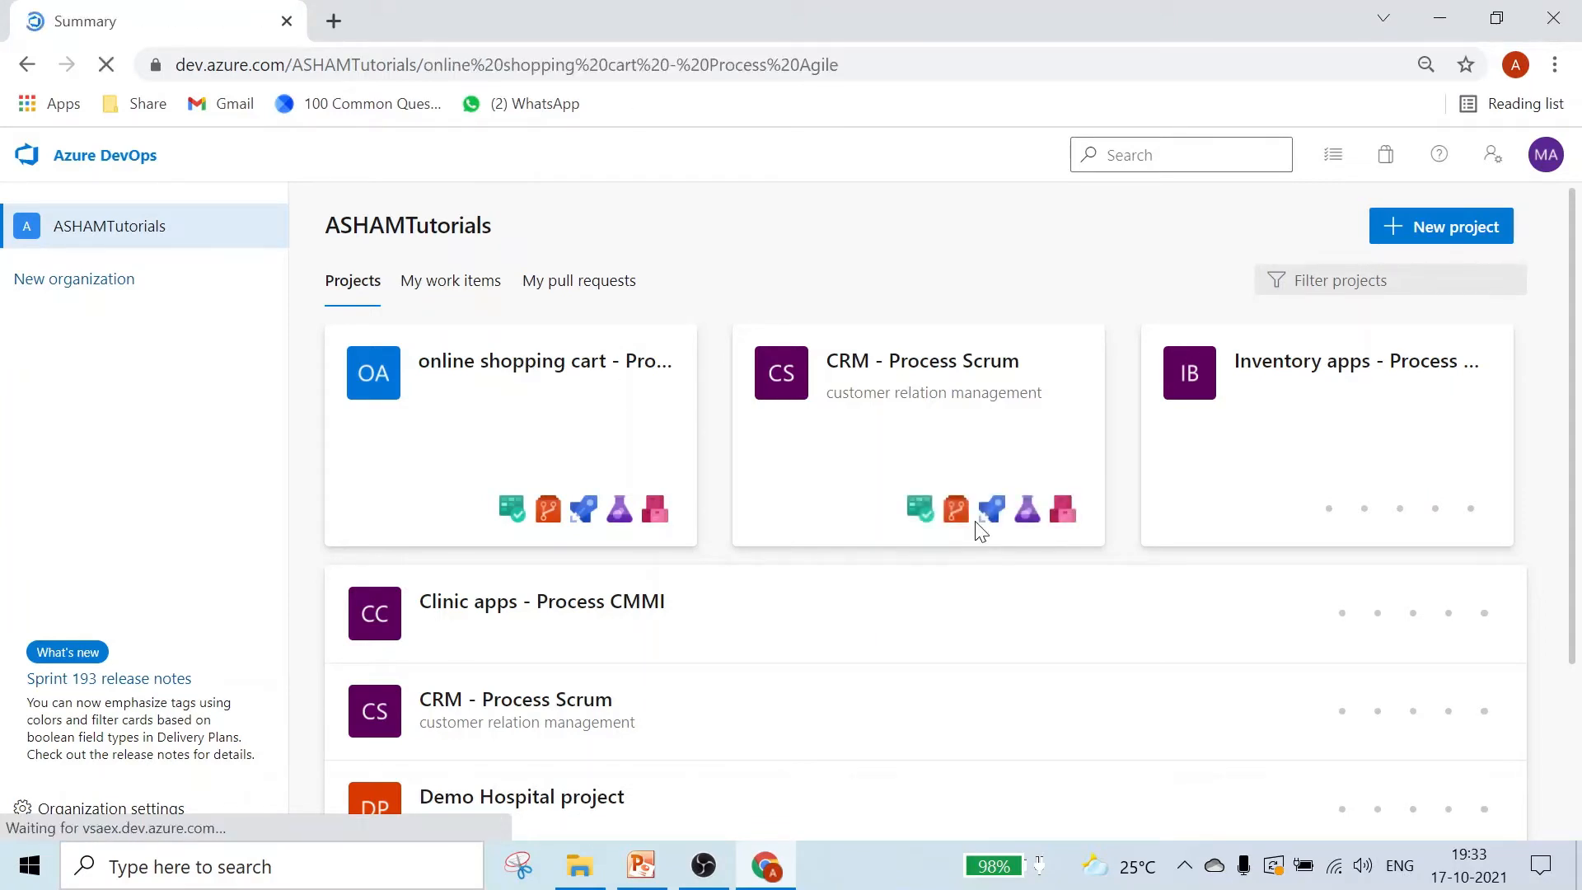
{"action": "mouse_move", "coordinate": [72, 453]}
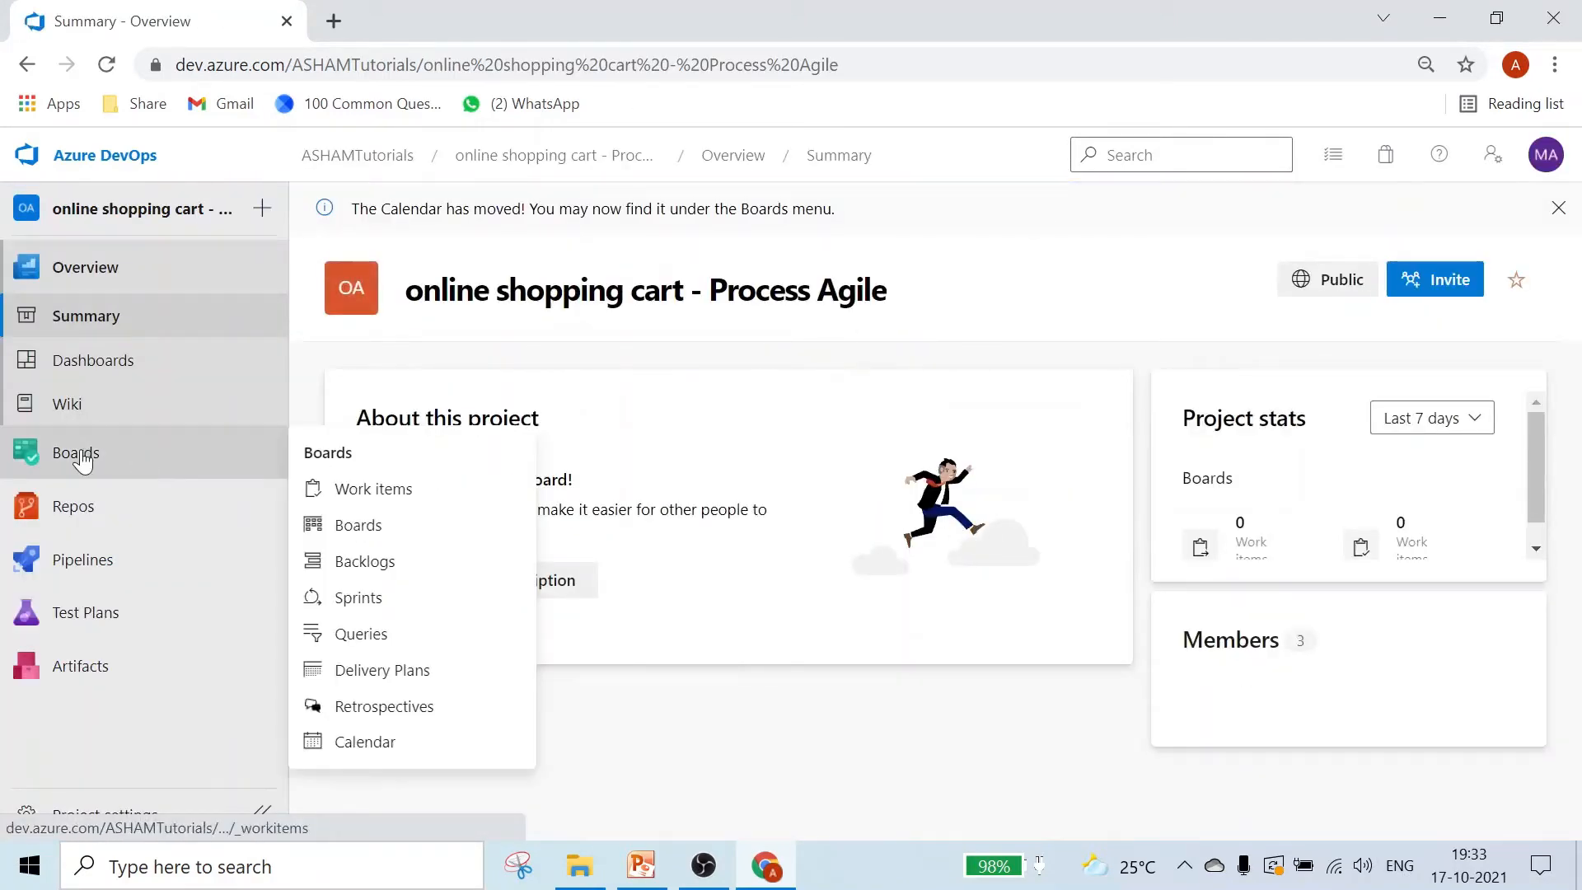
{"action": "left_click", "coordinate": [351, 607]}
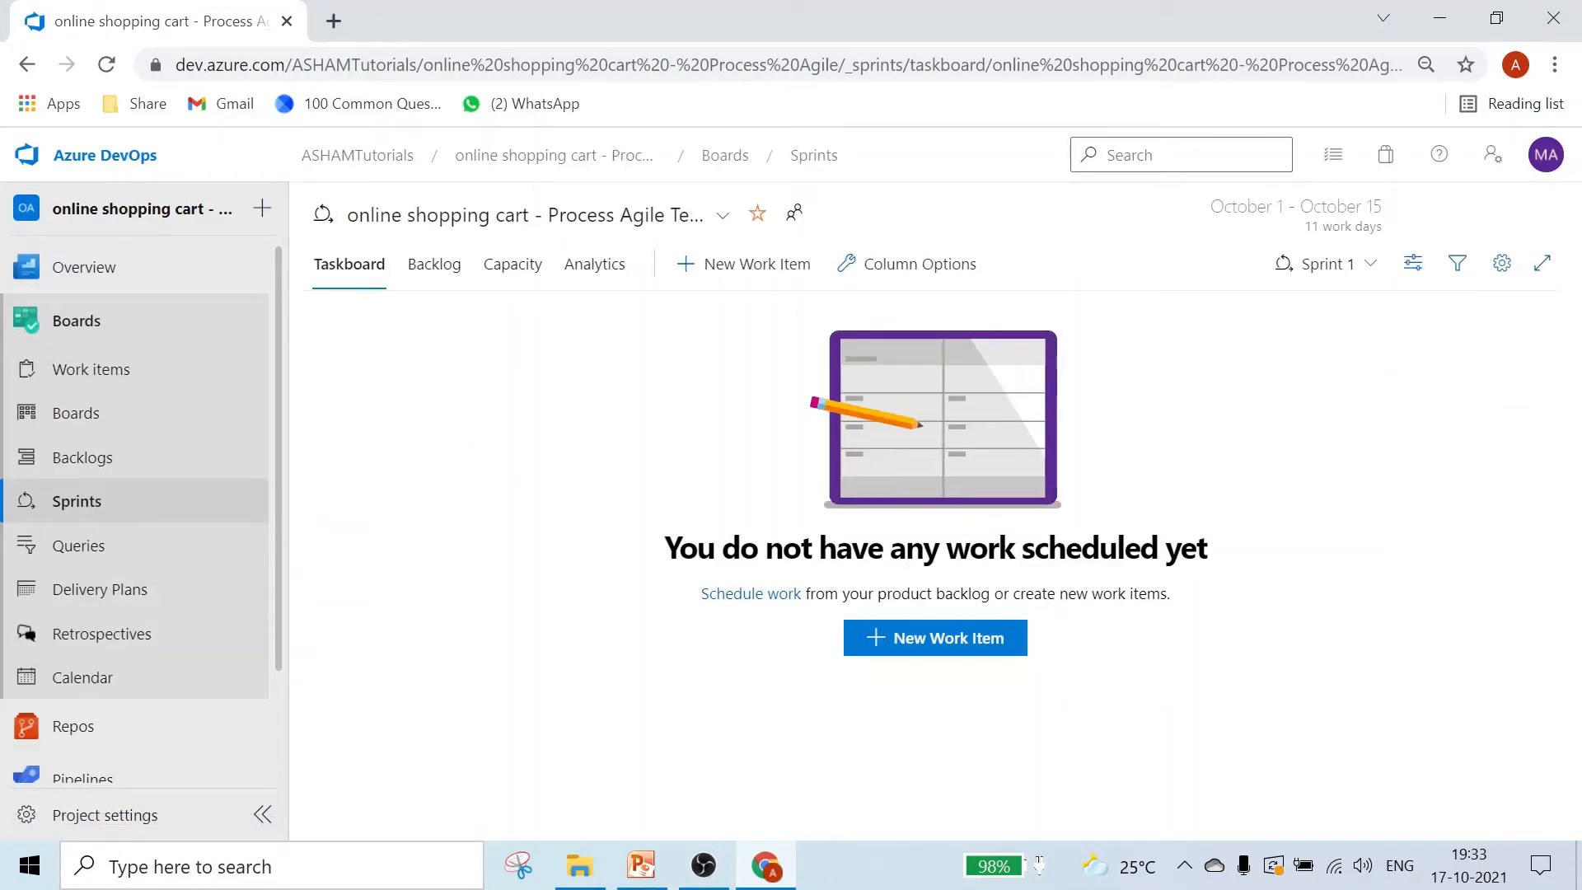
Create a new sprint named Sprint 2, starting 10/18/2021 and ending 10/29/2021, in the online shopping cart - Process Agile location.
{"action": "left_click", "coordinate": [1371, 268]}
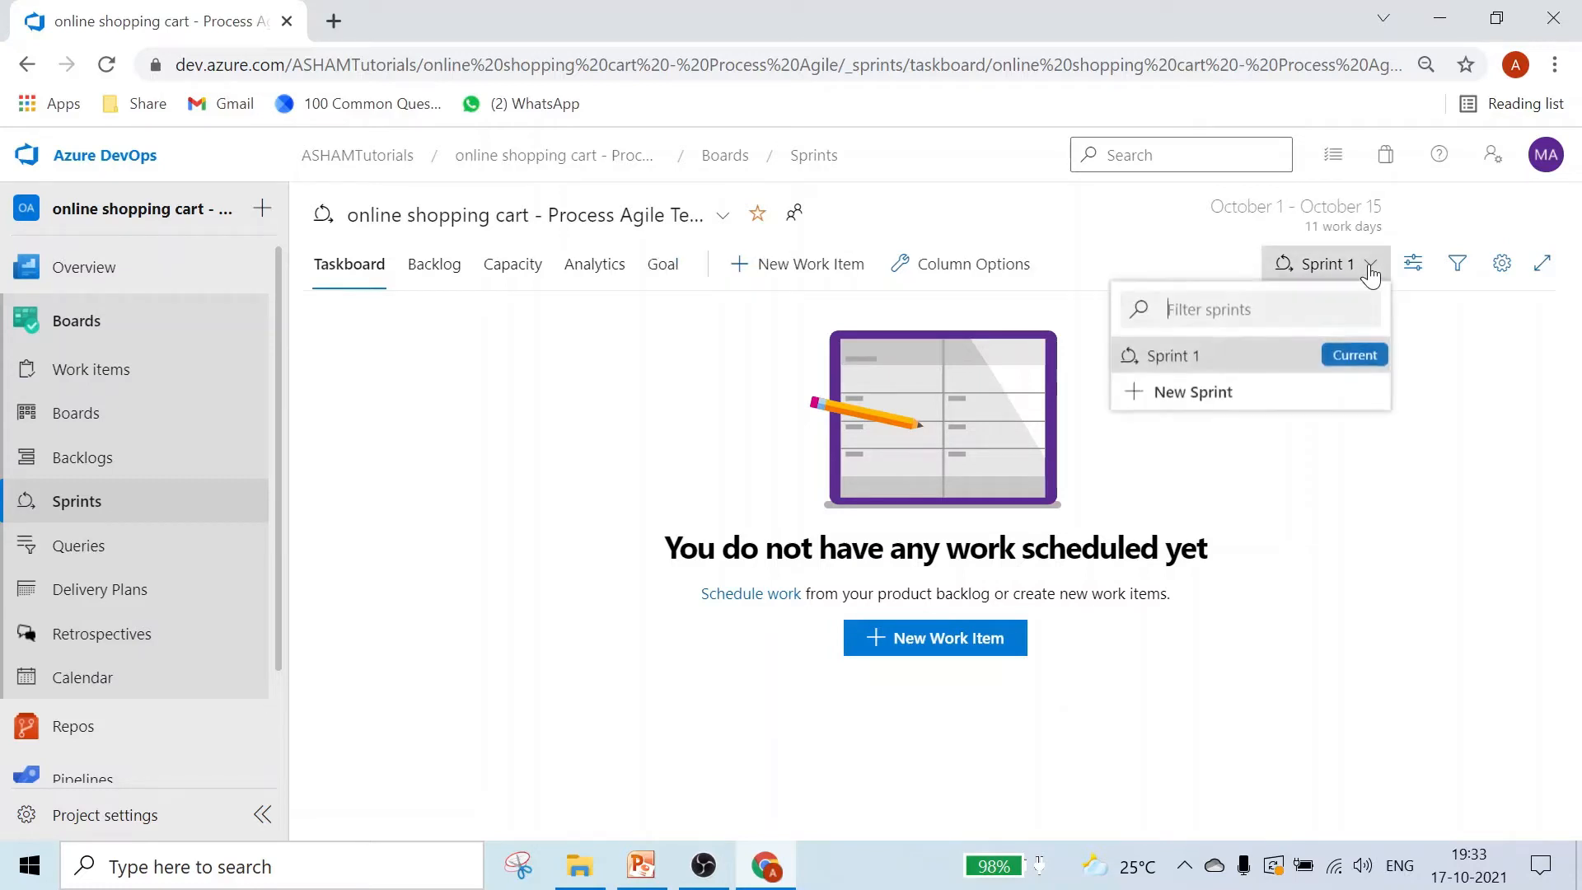
{"action": "left_click", "coordinate": [1175, 395]}
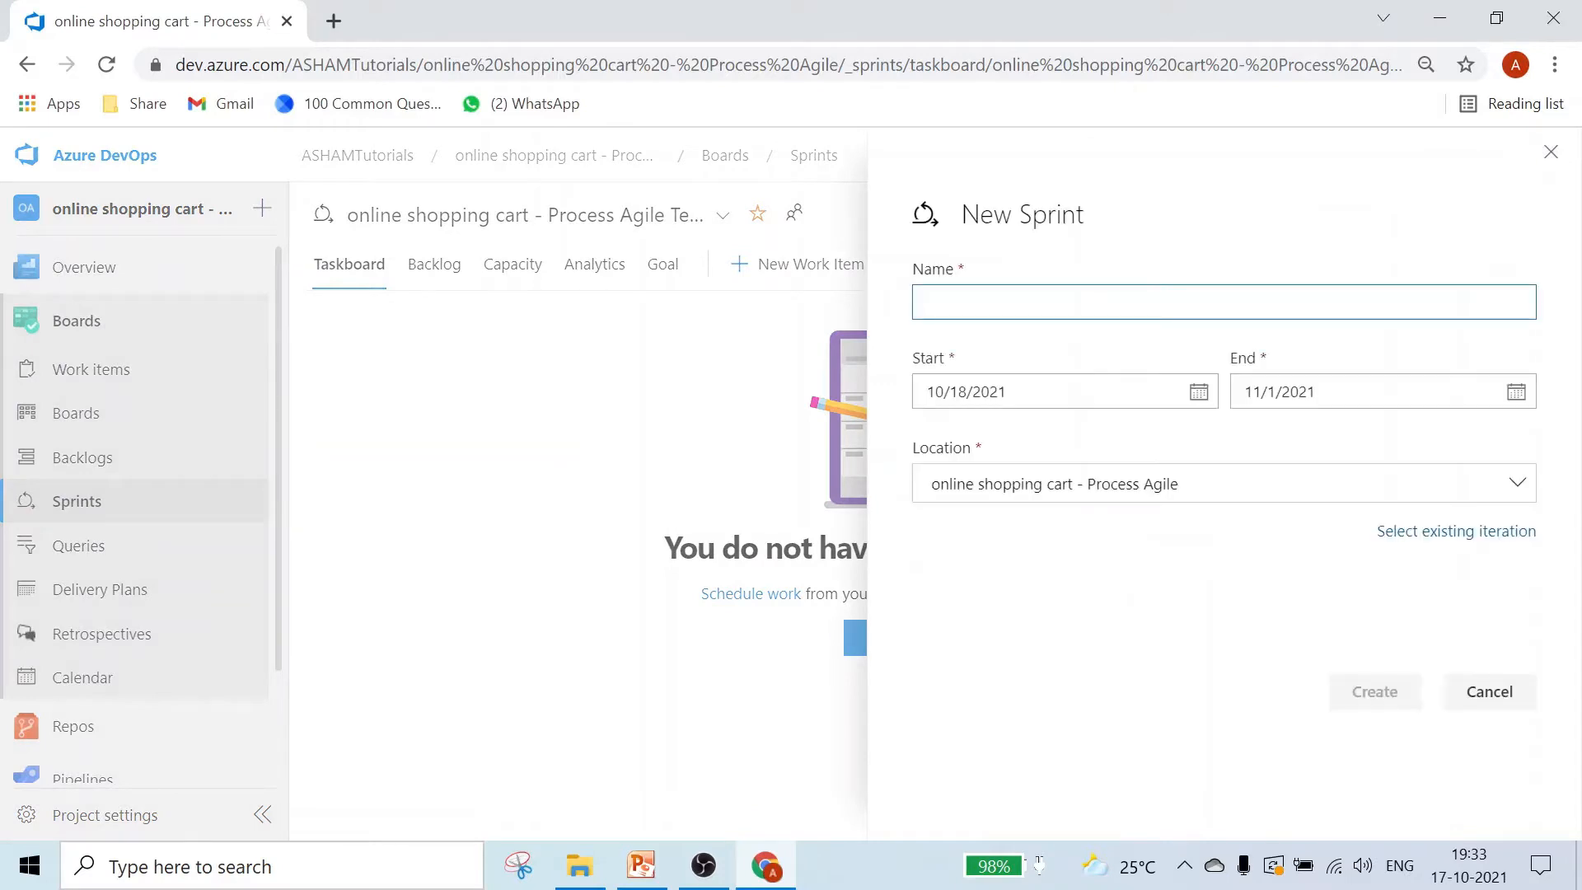
{"action": "type", "text": "Sprint 2"}
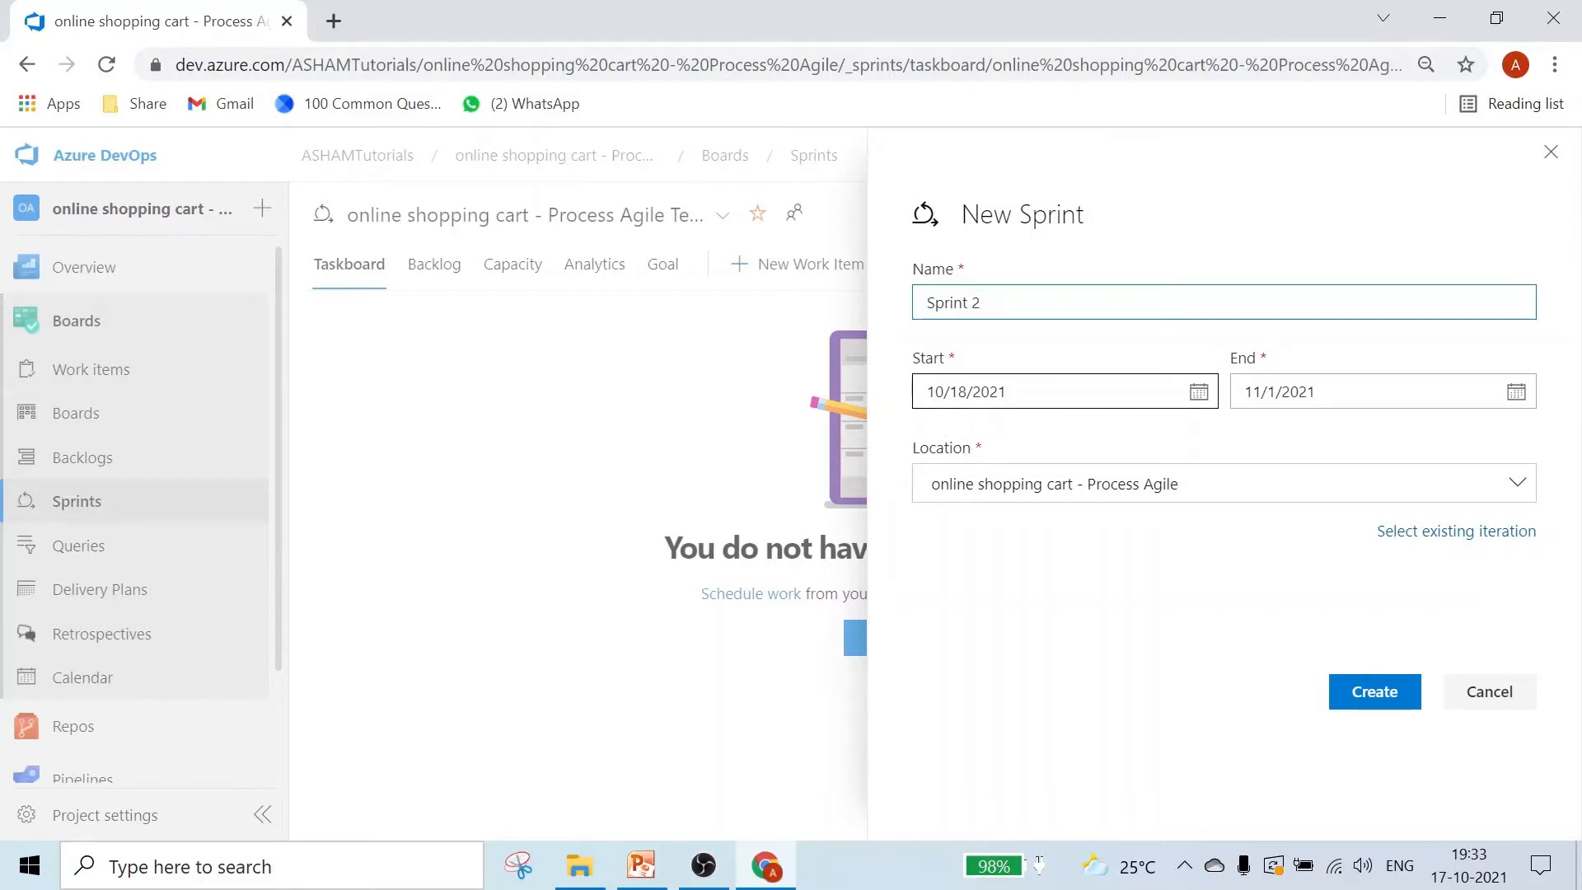
{"action": "left_click", "coordinate": [1200, 393]}
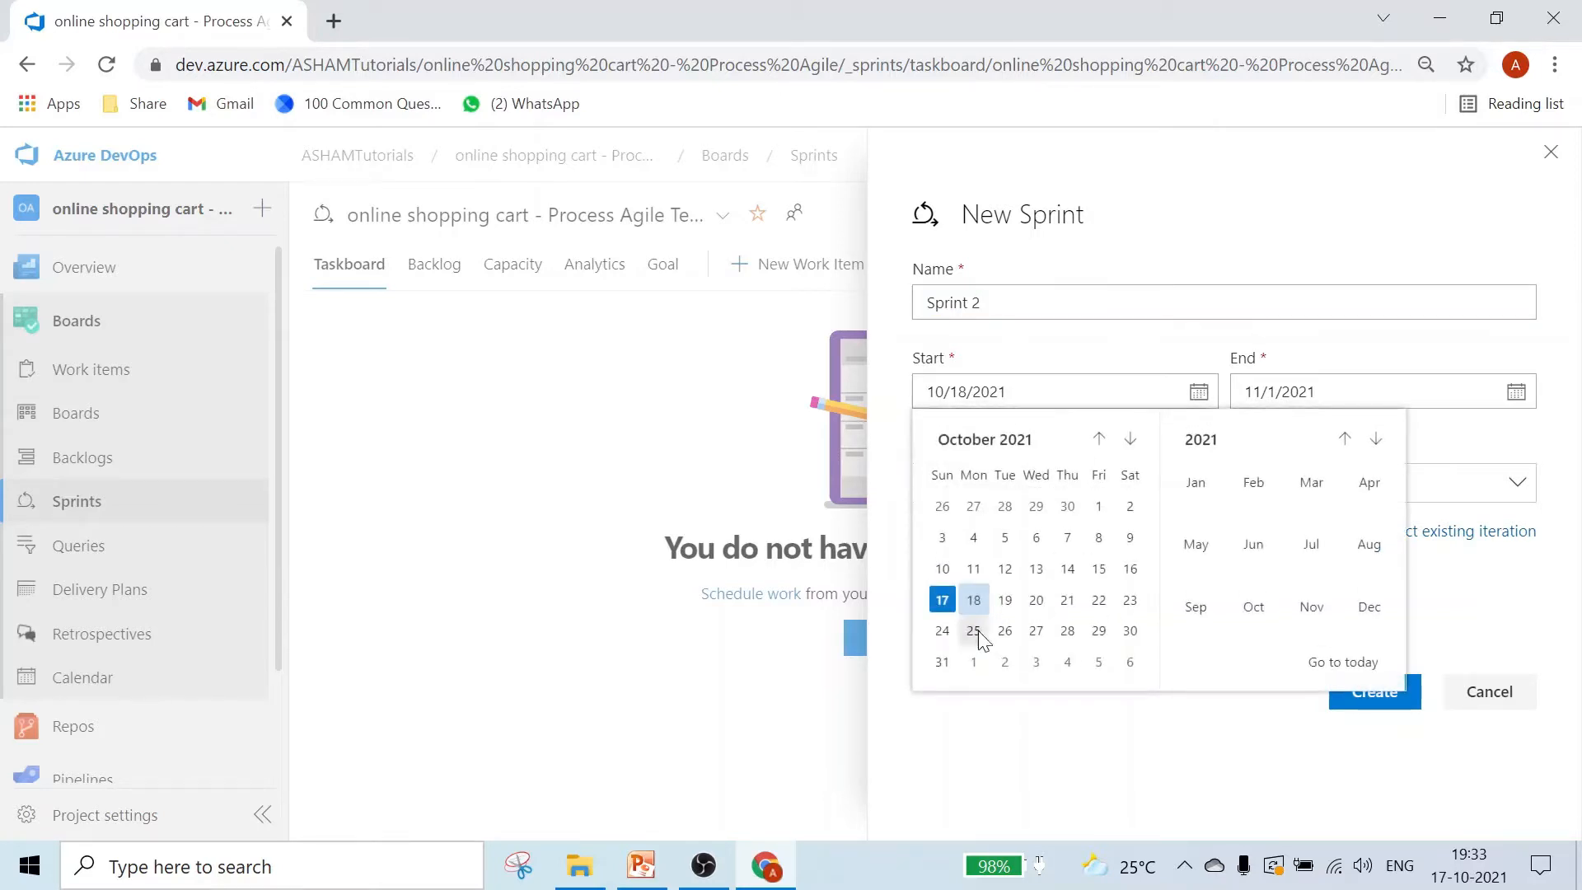
{"action": "left_click", "coordinate": [975, 604]}
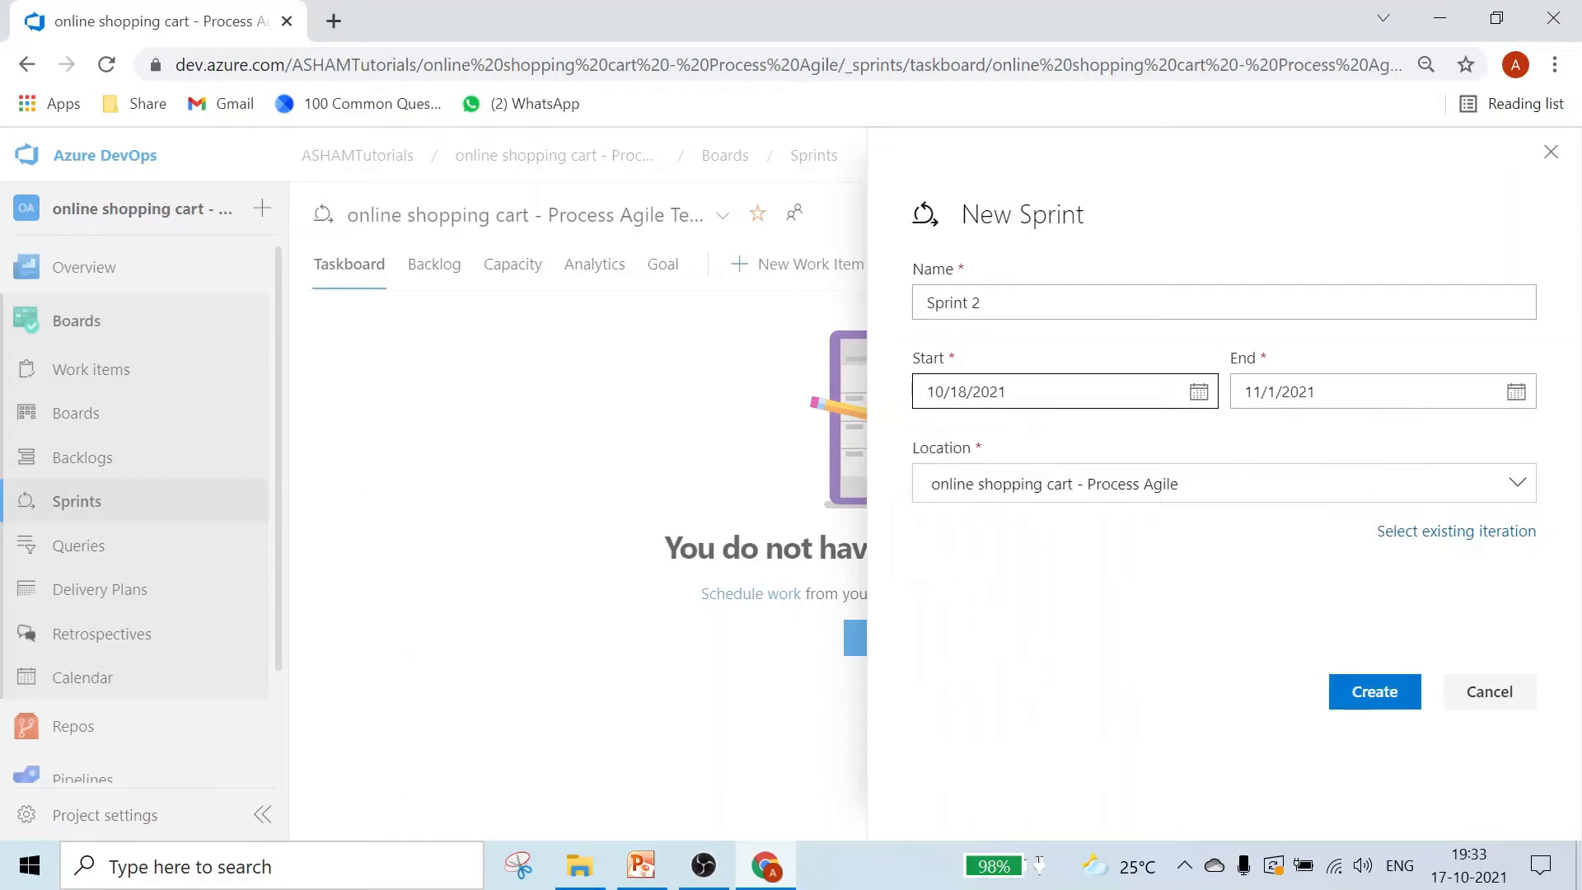
{"action": "left_click", "coordinate": [1518, 393]}
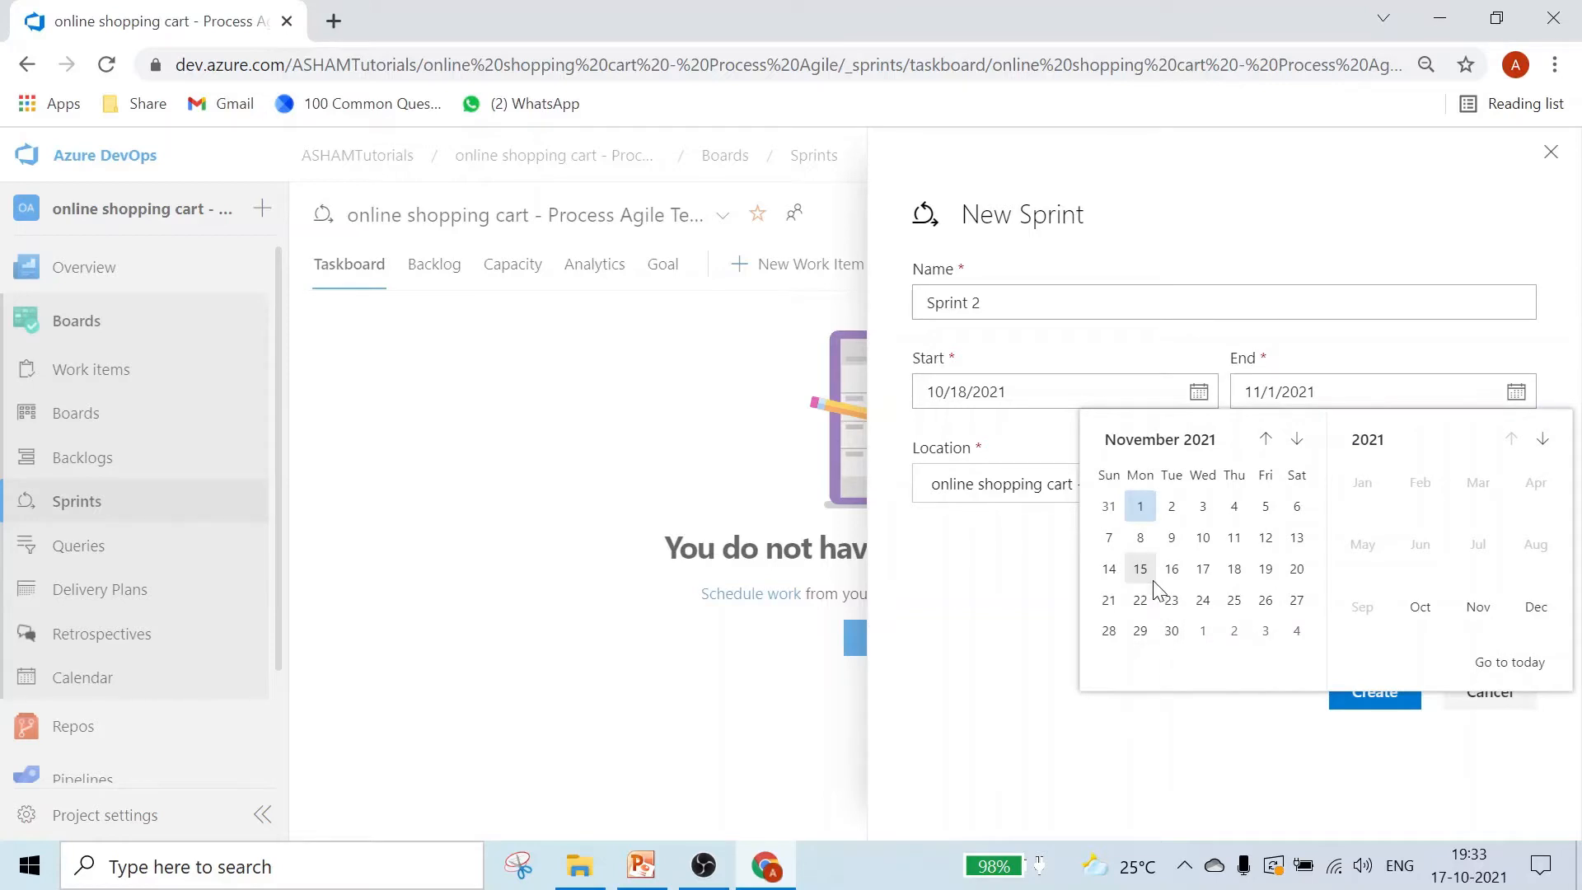
{"action": "left_click", "coordinate": [1266, 441]}
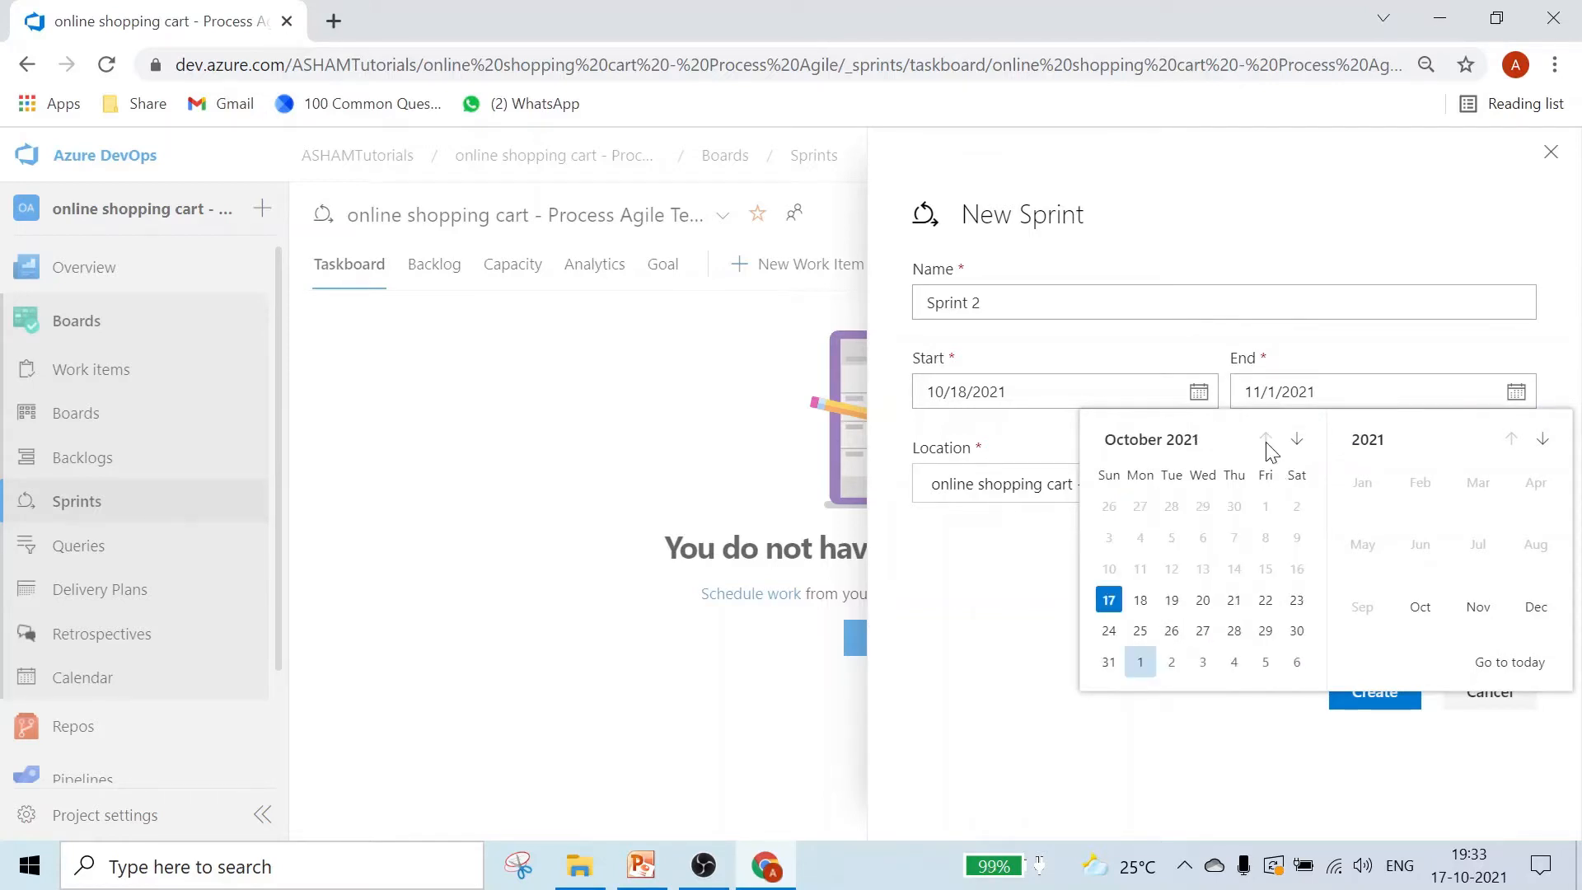
{"action": "left_click", "coordinate": [1268, 632]}
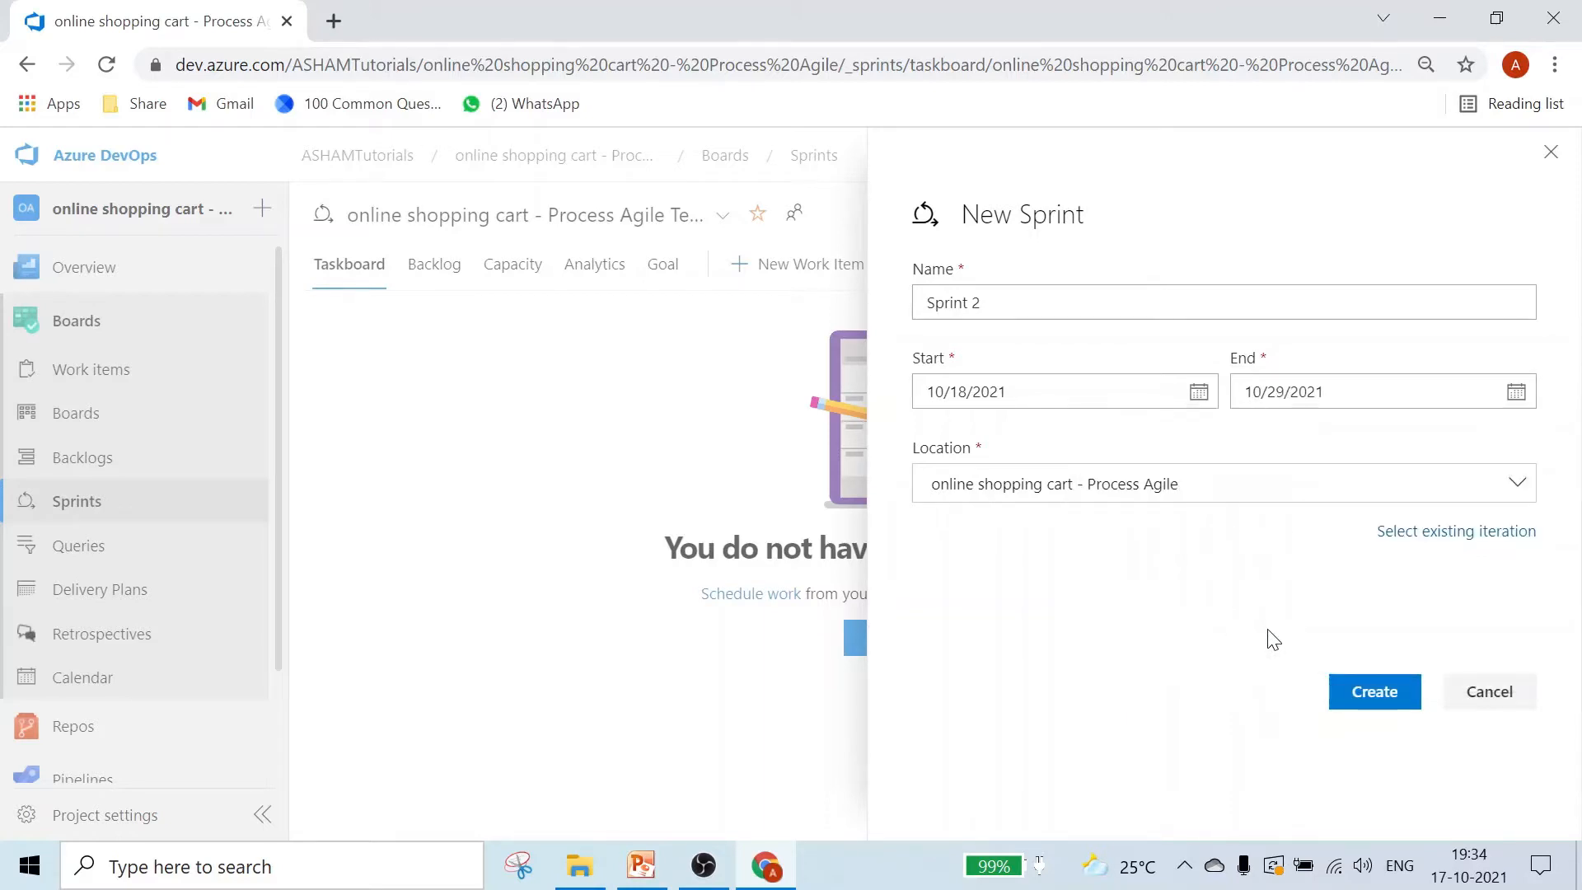
{"action": "left_click", "coordinate": [1376, 697]}
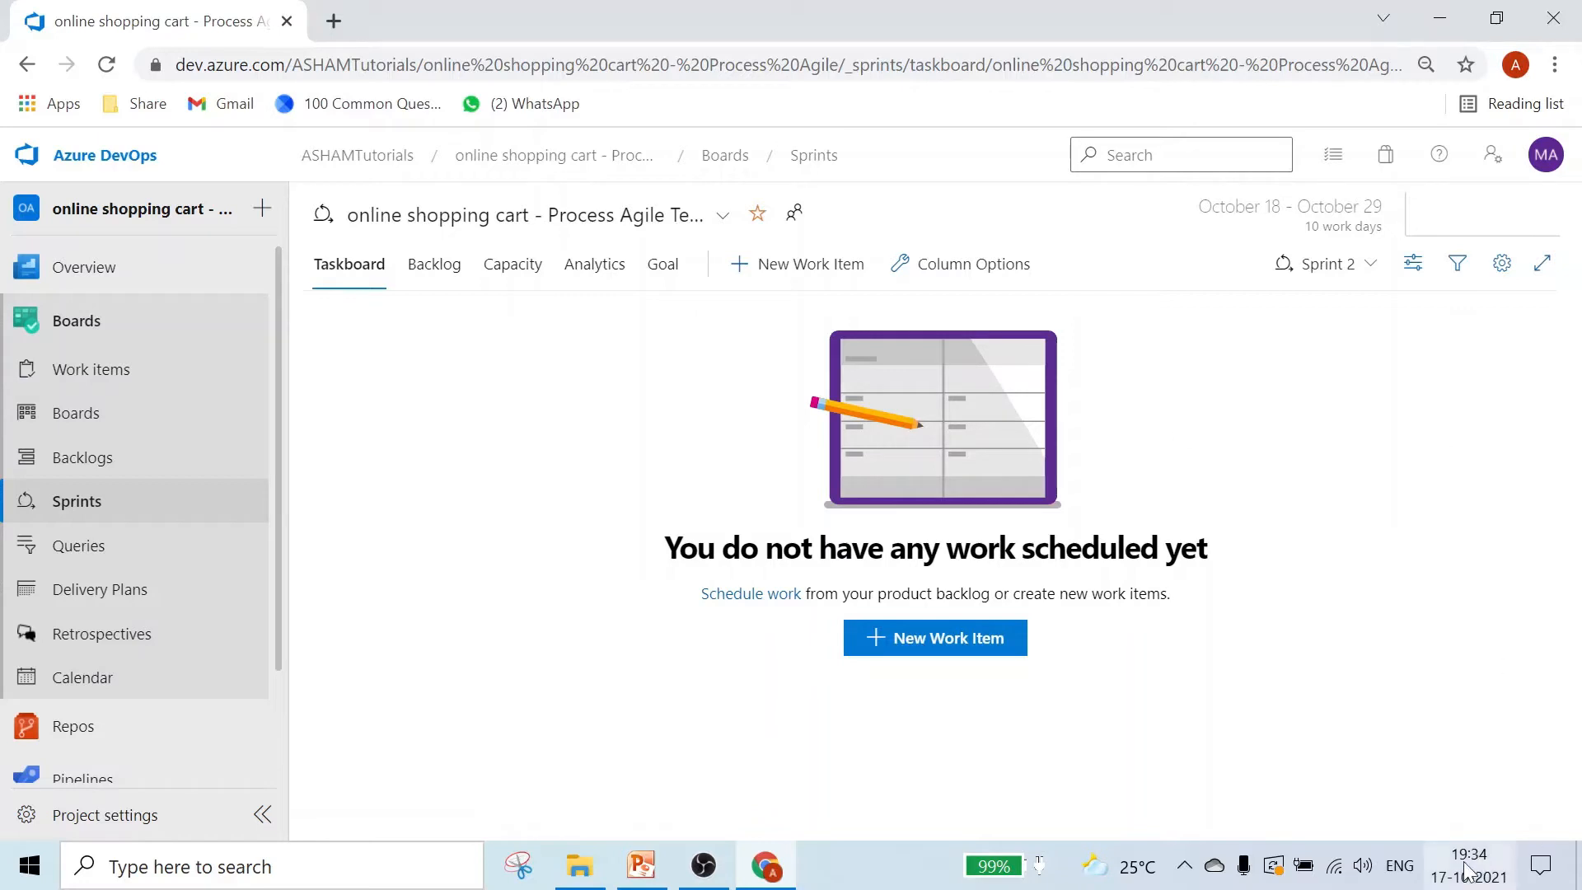
Open Sprint 2's iteration details from its date range, review the name and dates, and save and close them.
{"action": "mouse_move", "coordinate": [1470, 866]}
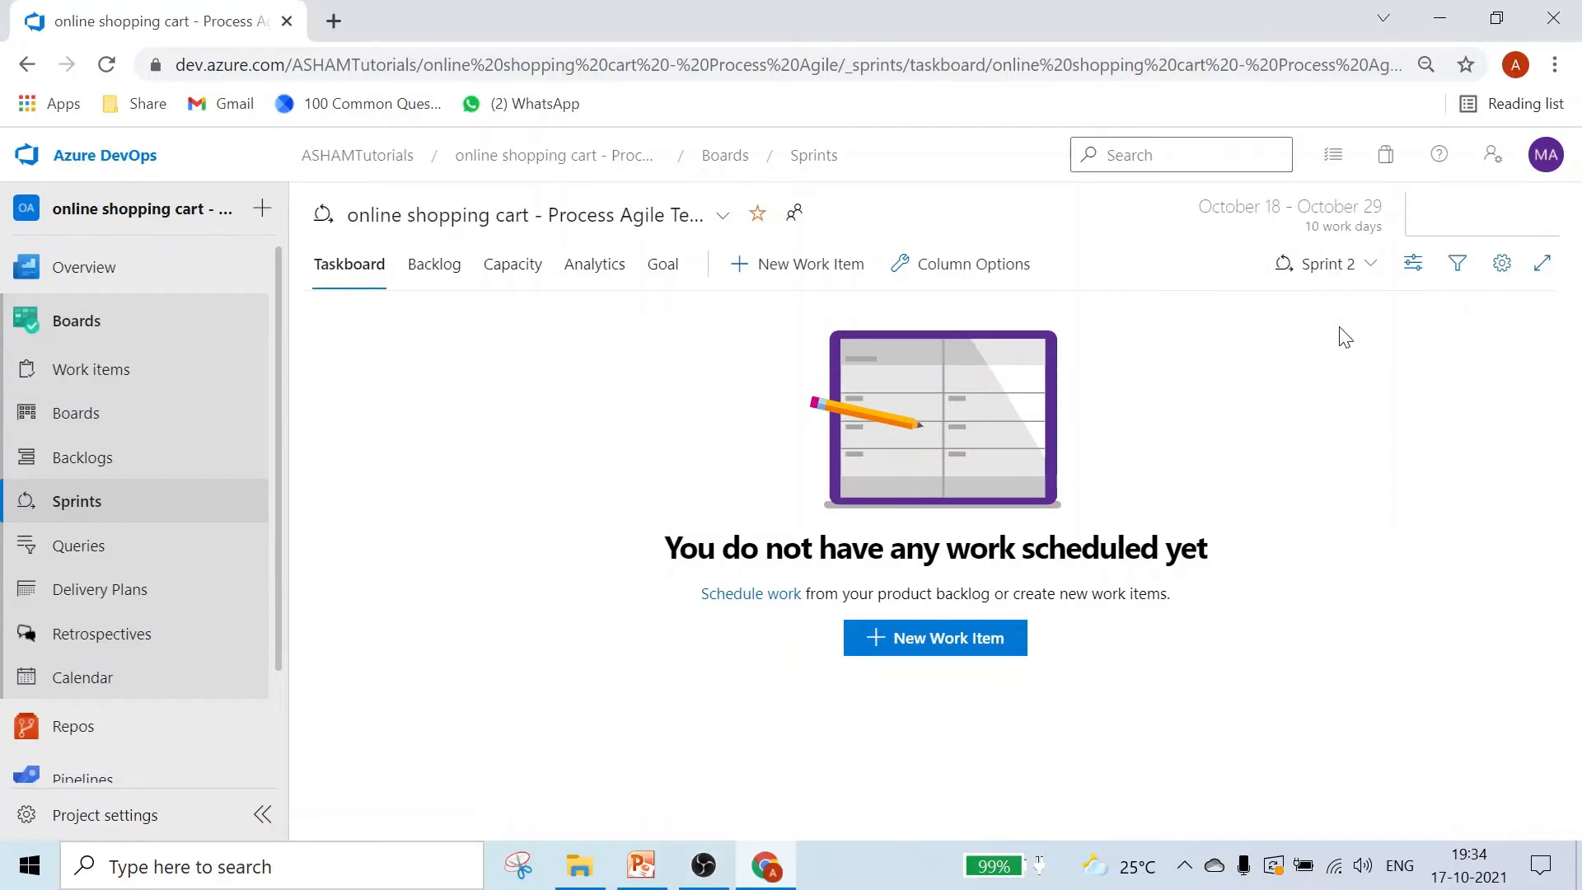
{"action": "left_click", "coordinate": [1312, 214]}
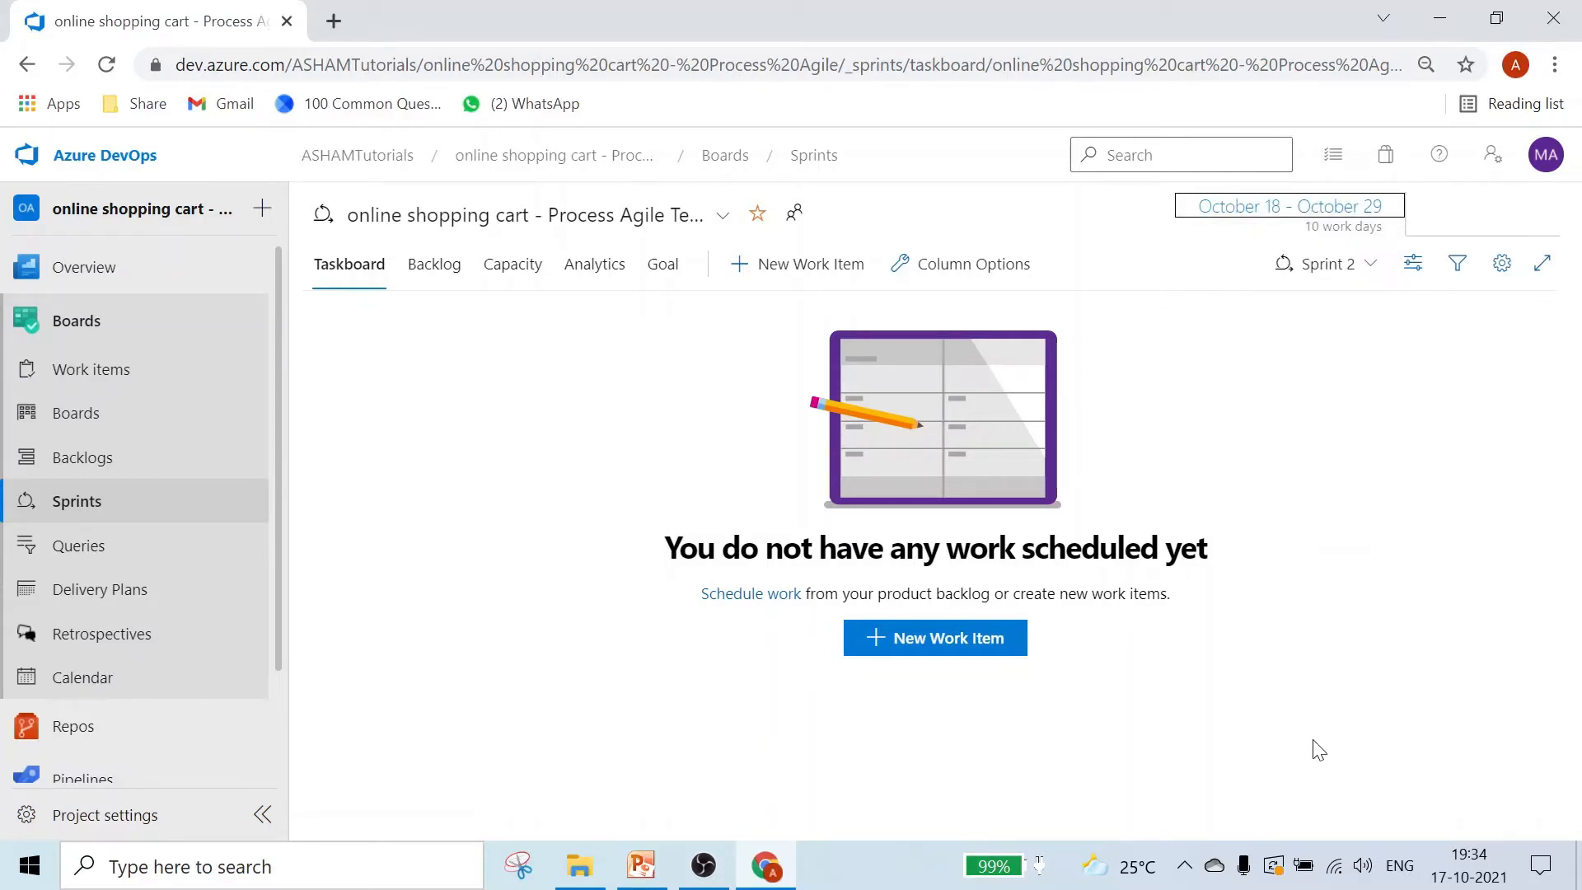
{"action": "key", "text": "End"}
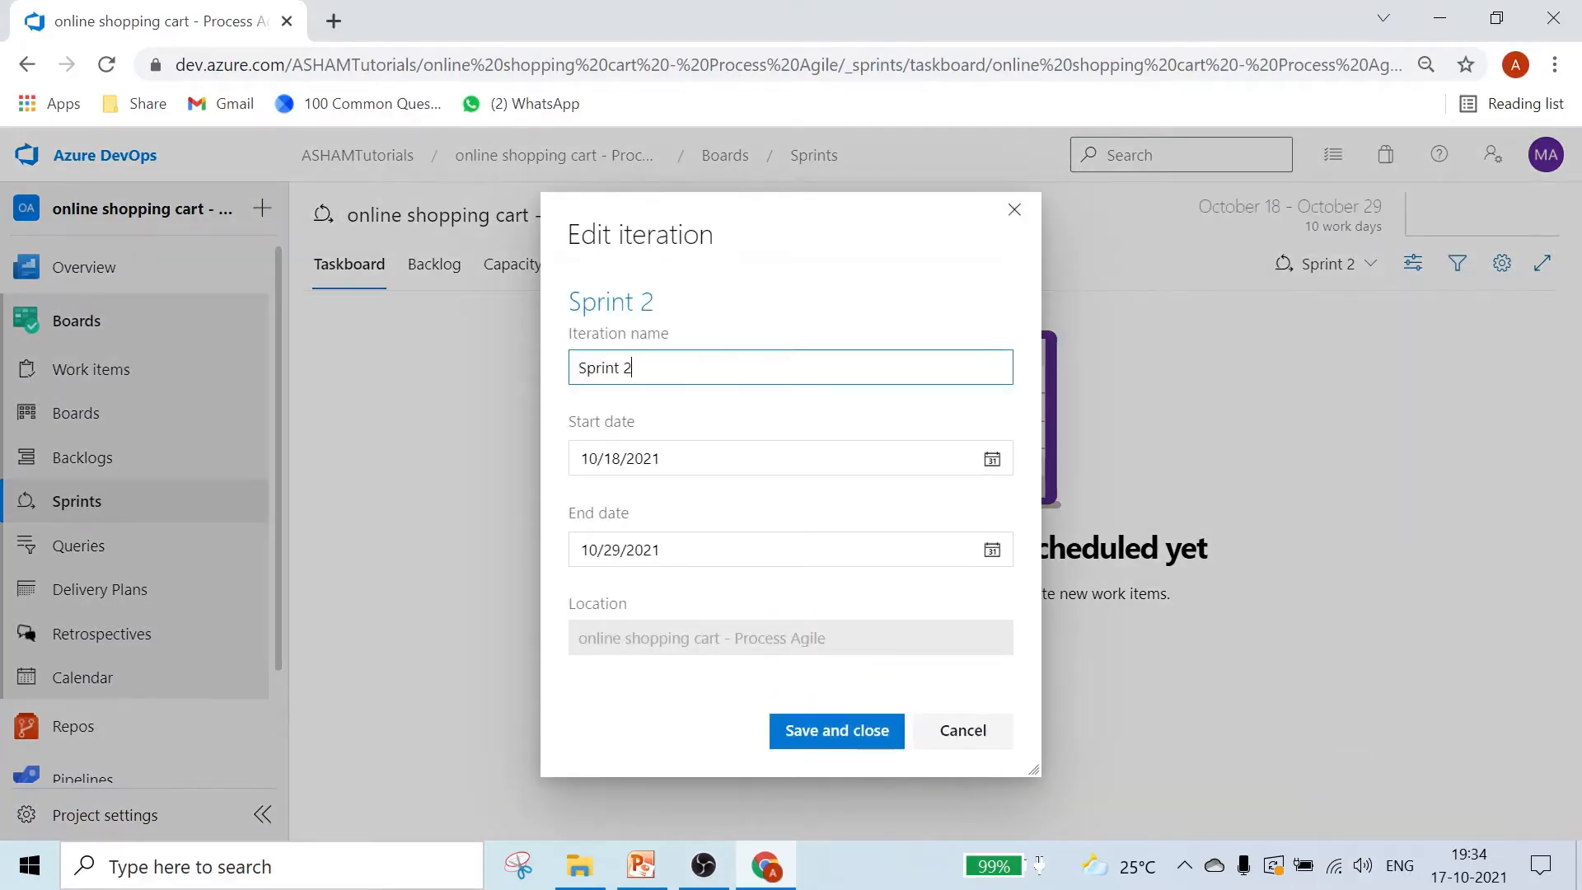
{"action": "left_click", "coordinate": [848, 741]}
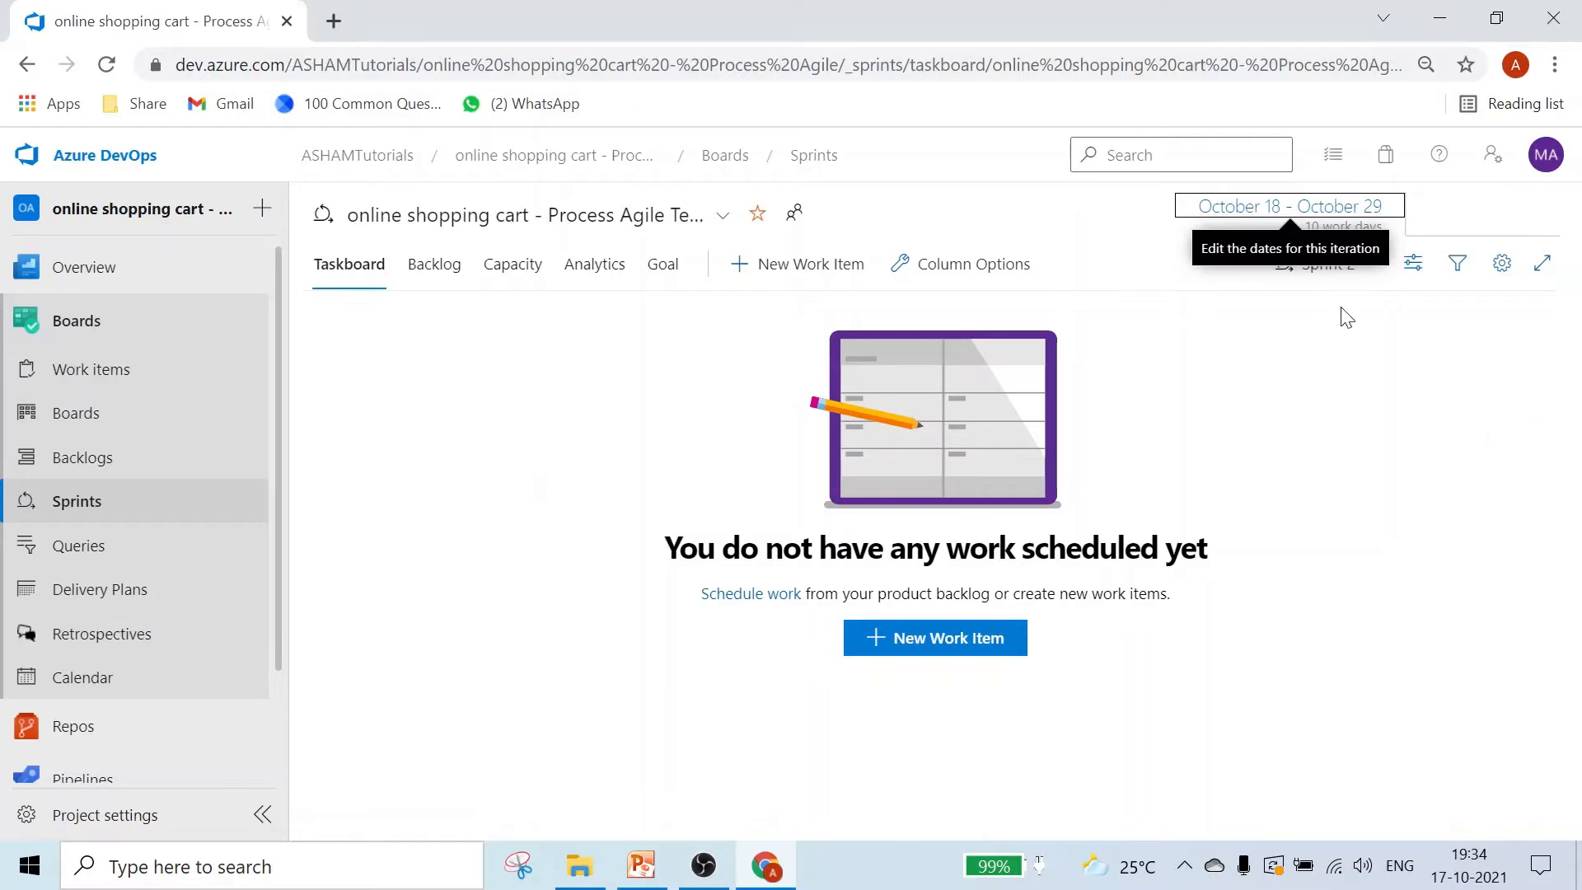
Review the iterations in the project's board configuration settings, open Sprint 1's details for editing, and cancel.
{"action": "left_click", "coordinate": [113, 811]}
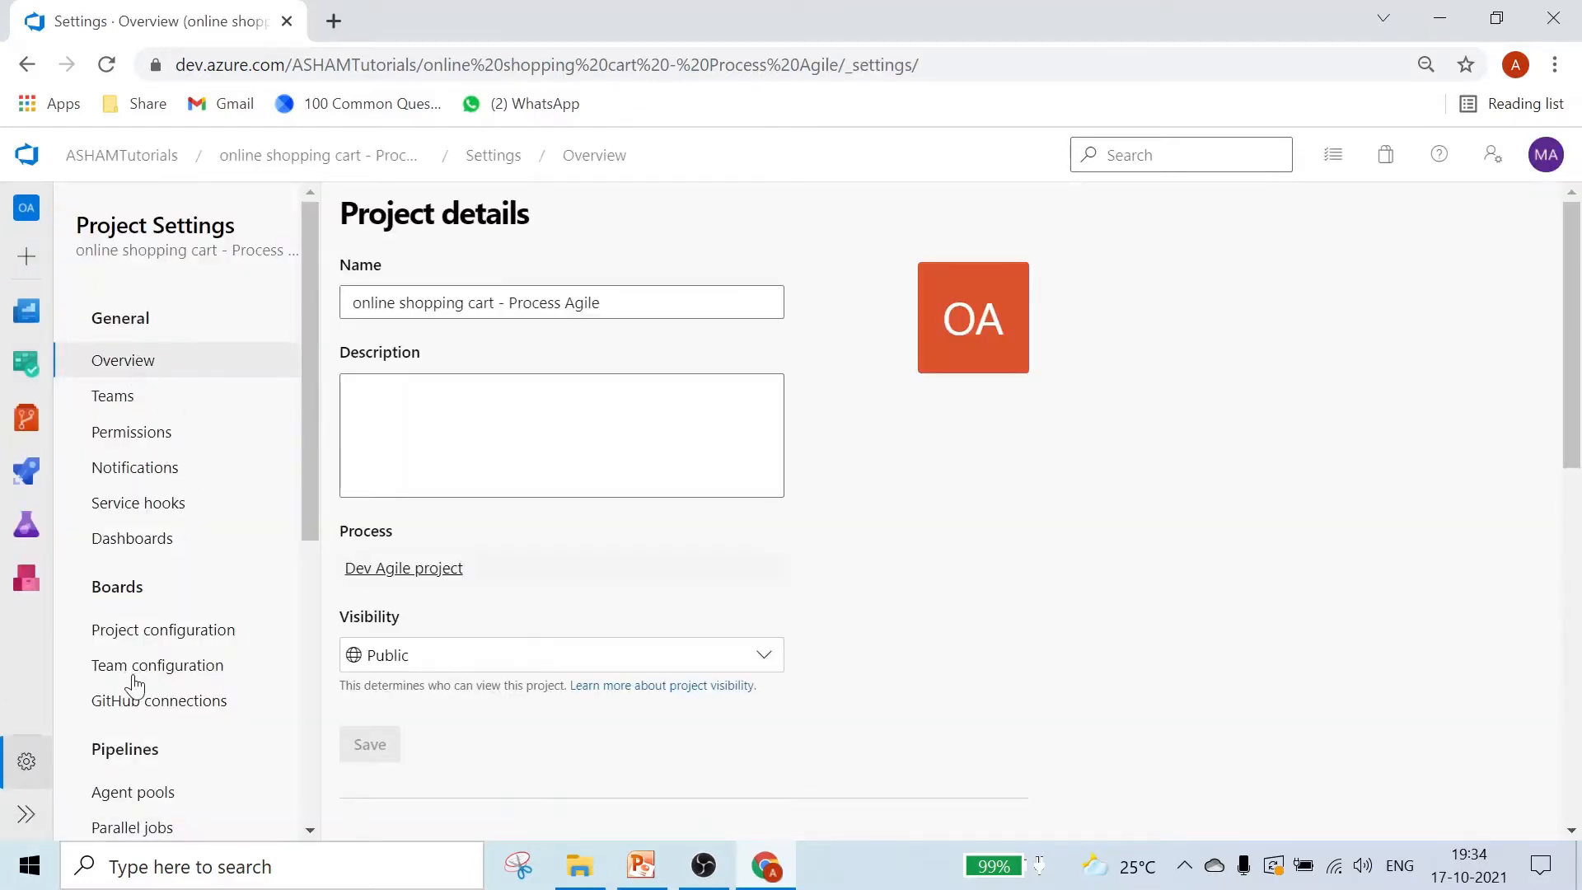
{"action": "left_click", "coordinate": [140, 633]}
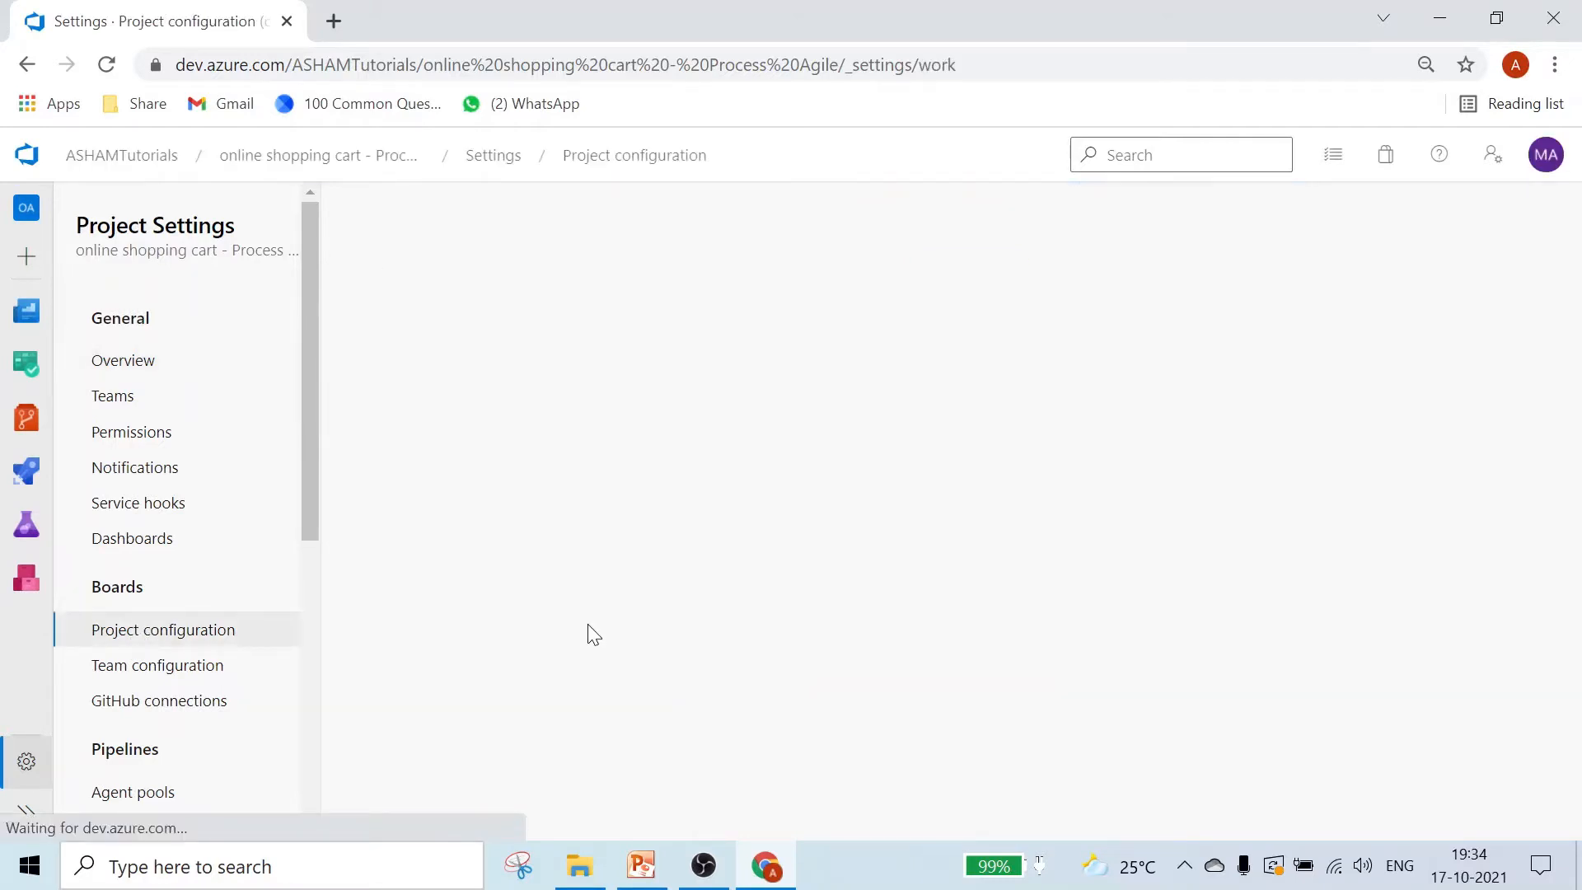
{"action": "mouse_move", "coordinate": [431, 530]}
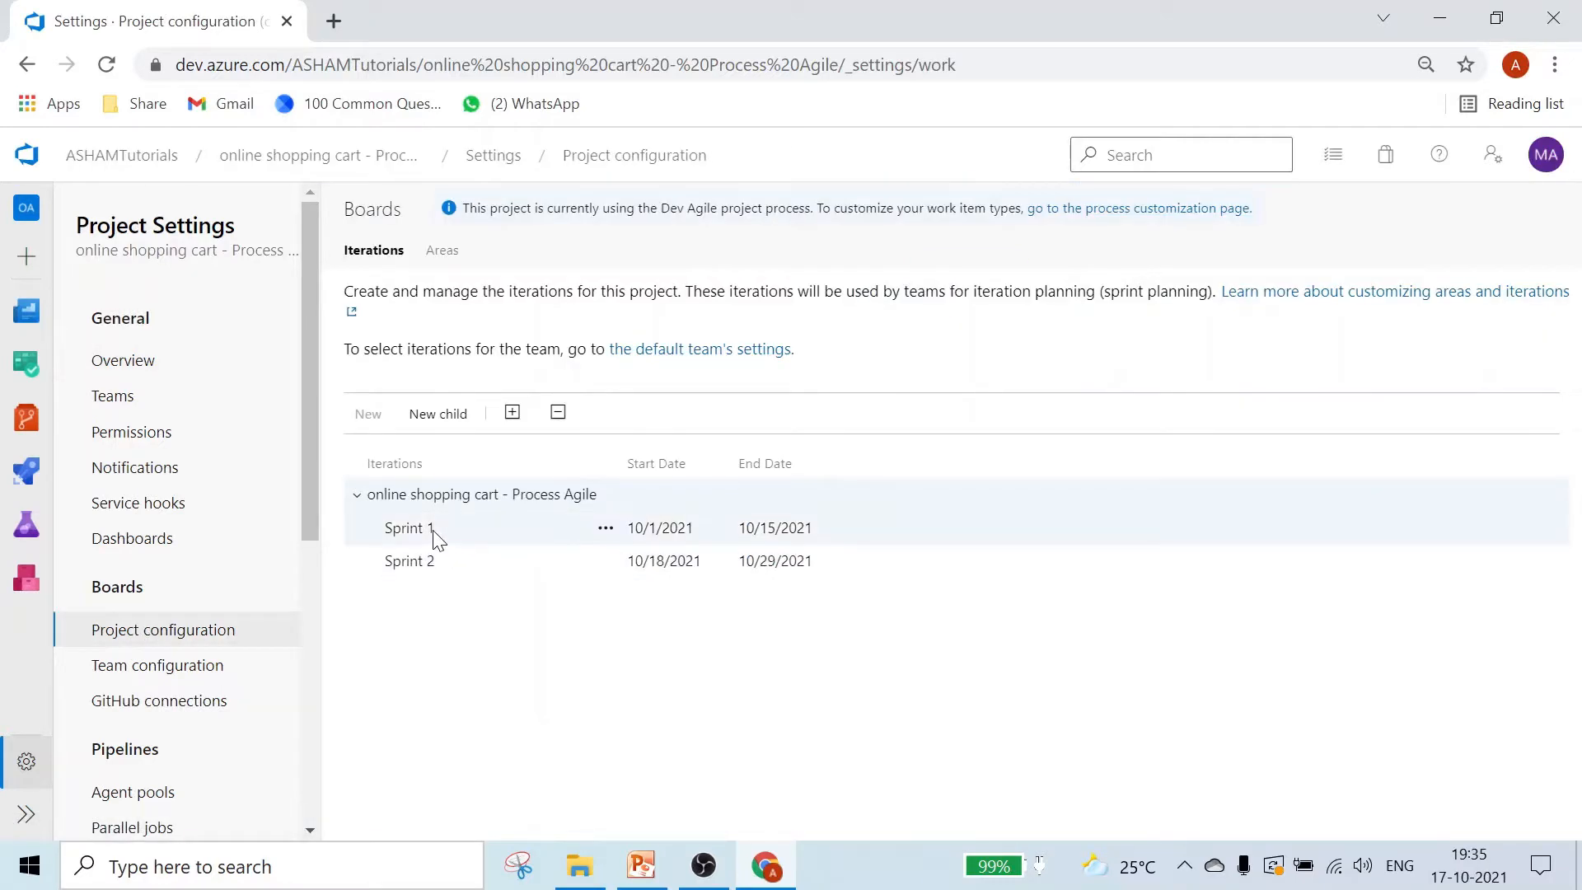
{"action": "left_click", "coordinate": [603, 534]}
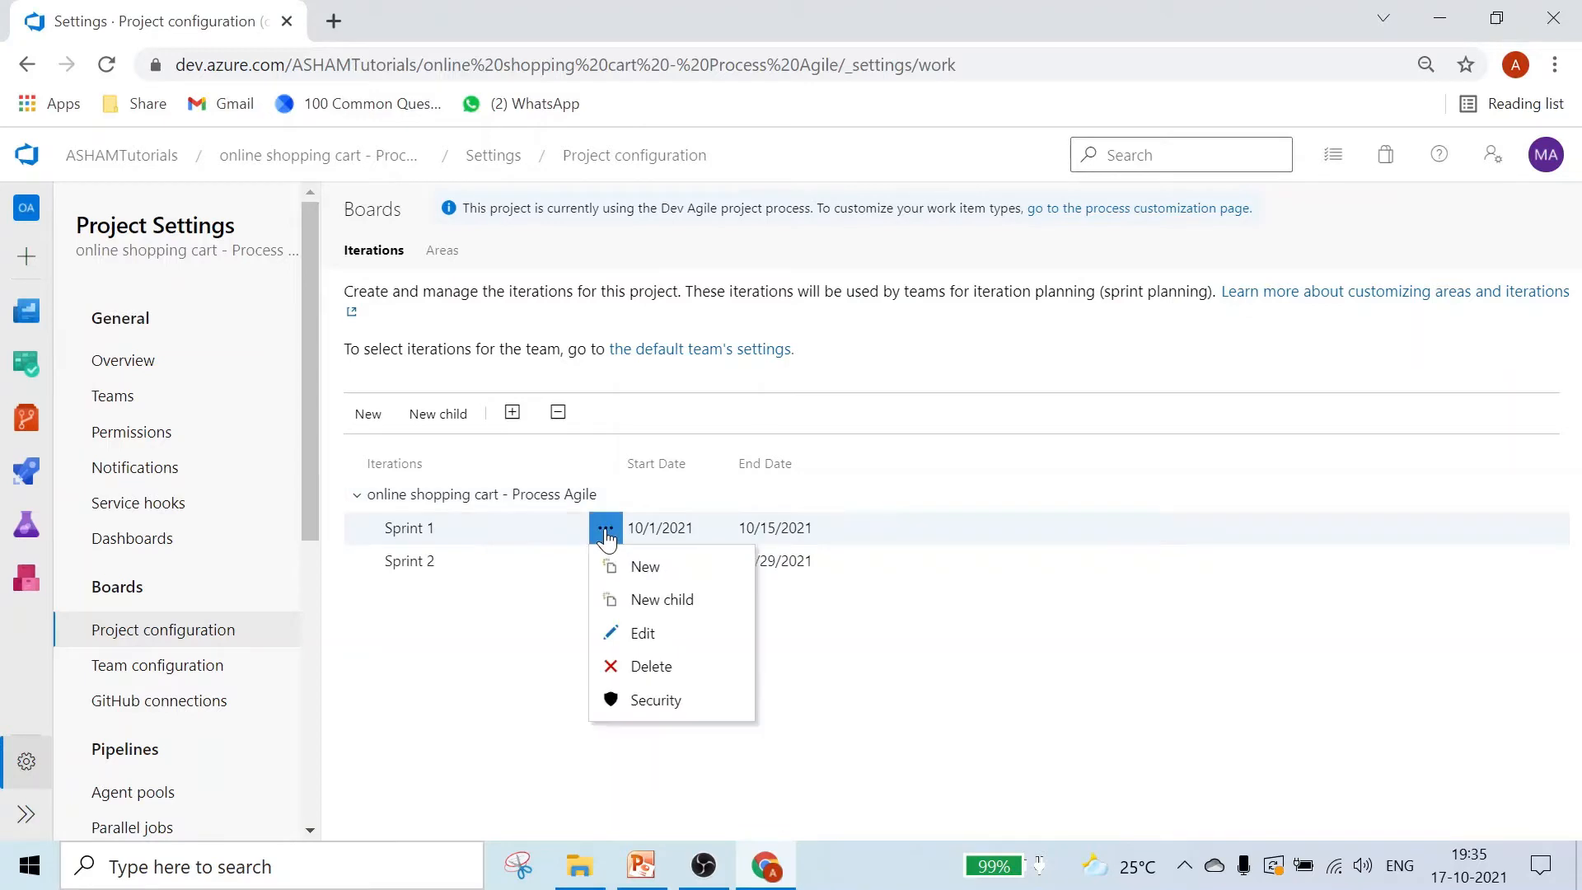
{"action": "left_click", "coordinate": [644, 634]}
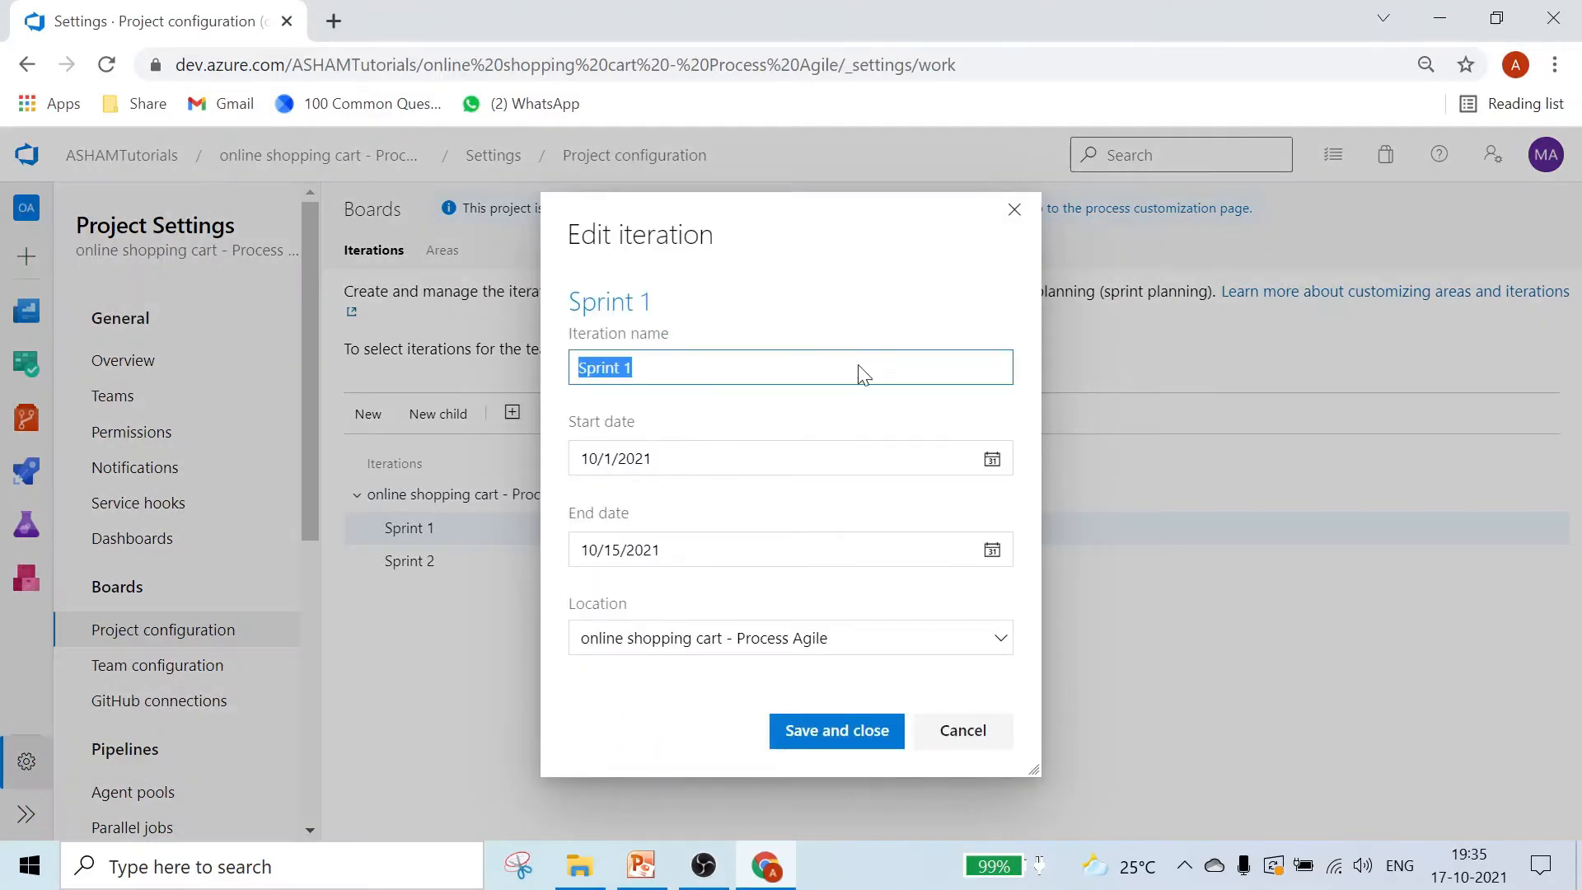
{"action": "left_click", "coordinate": [963, 732]}
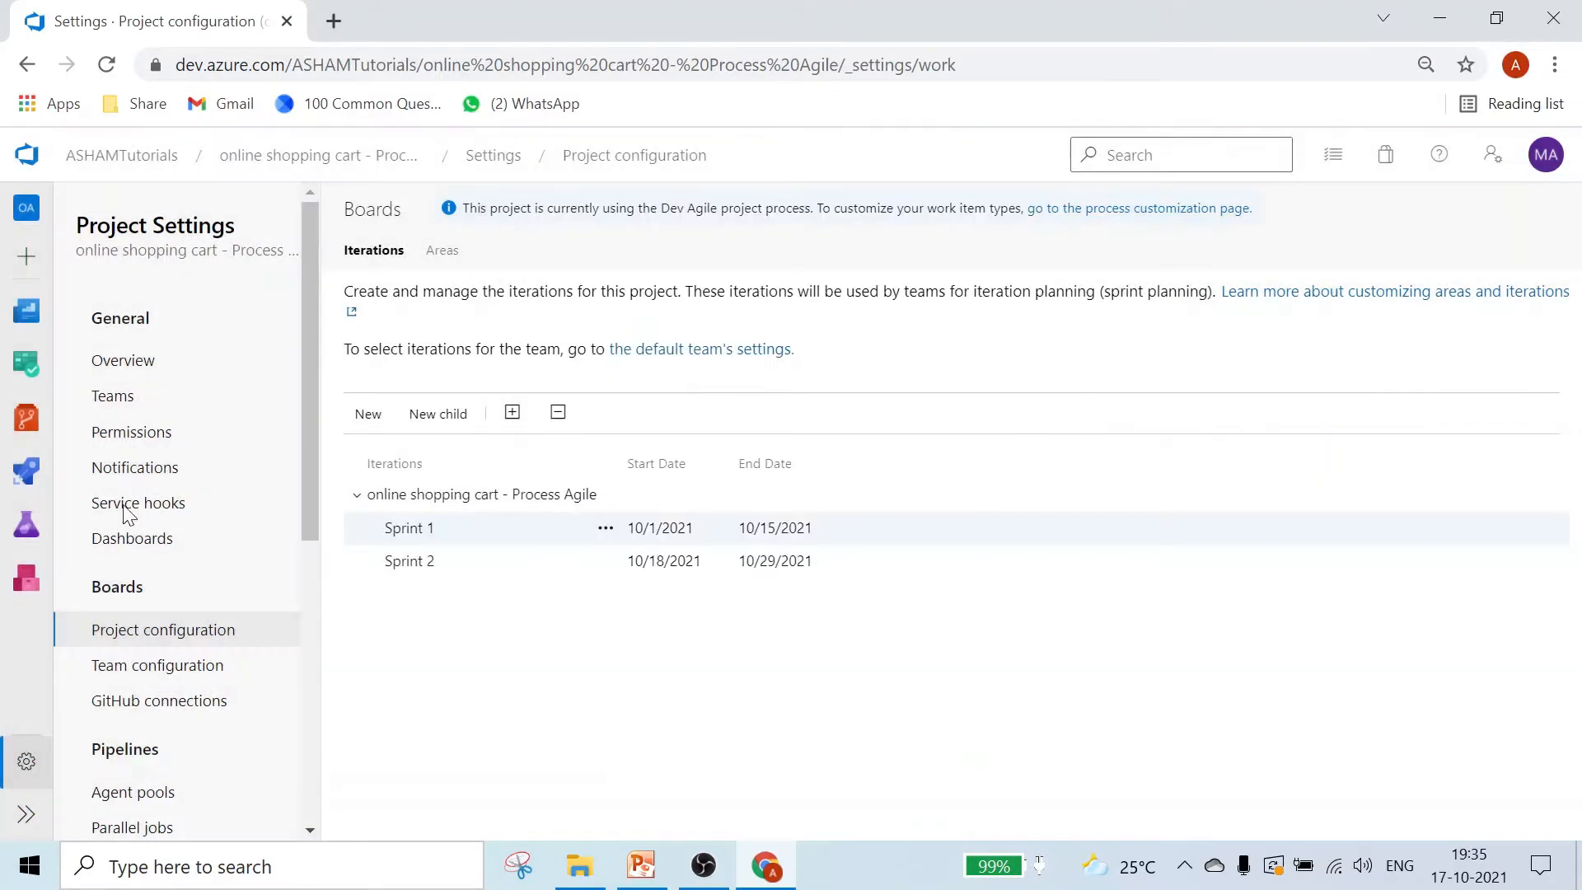
Return to the project's sprints, switch to Sprint 2, and show its team capacity.
{"action": "left_click", "coordinate": [313, 157]}
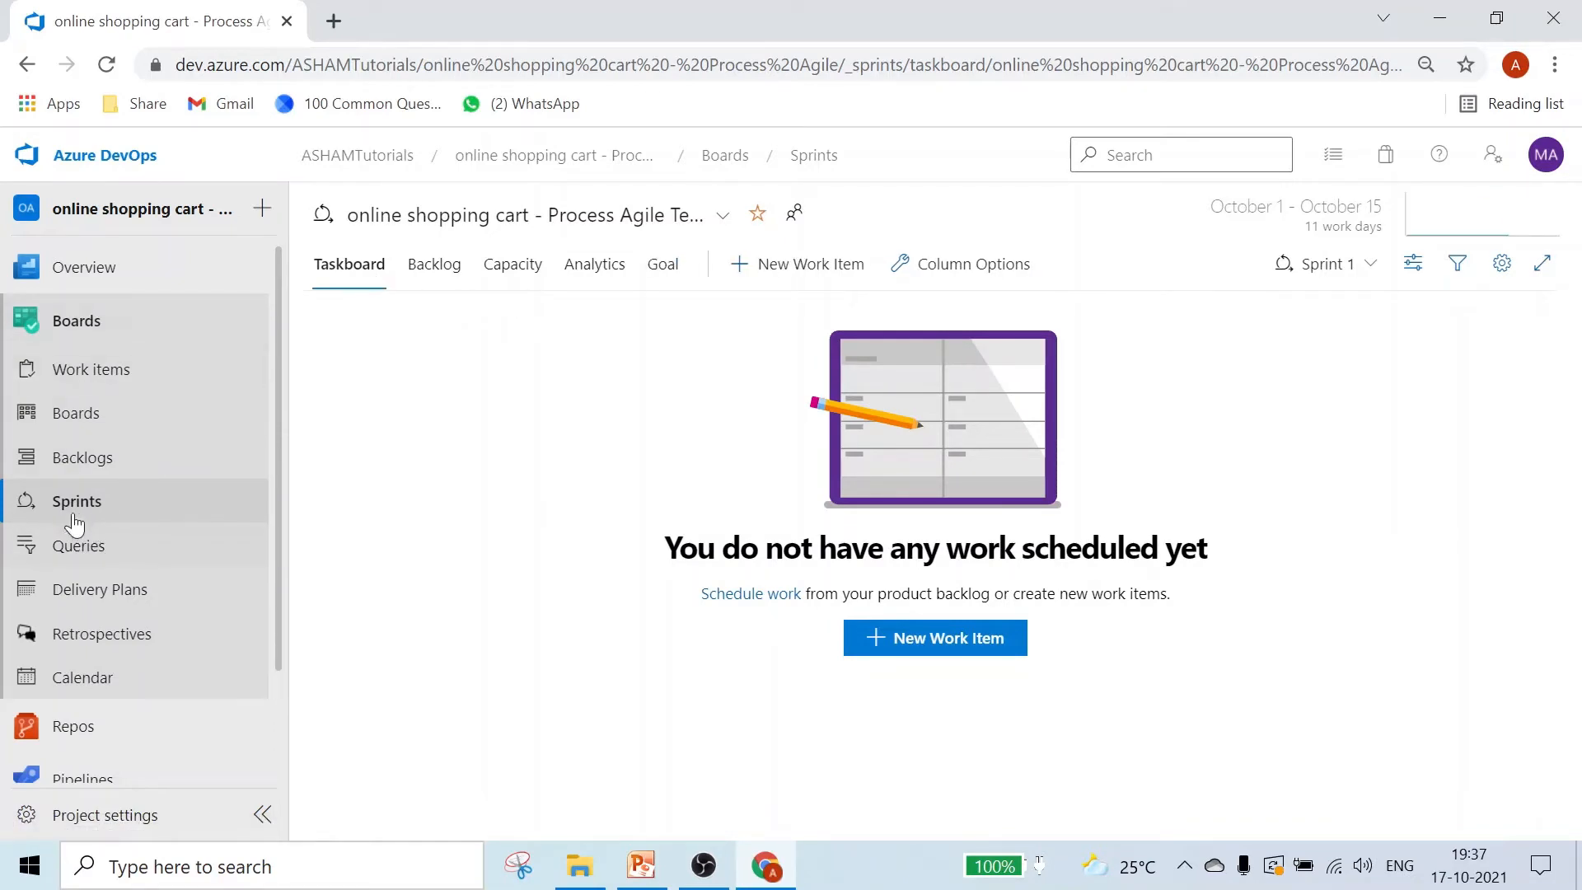
{"action": "left_click", "coordinate": [1372, 272]}
{"action": "left_click", "coordinate": [1170, 389]}
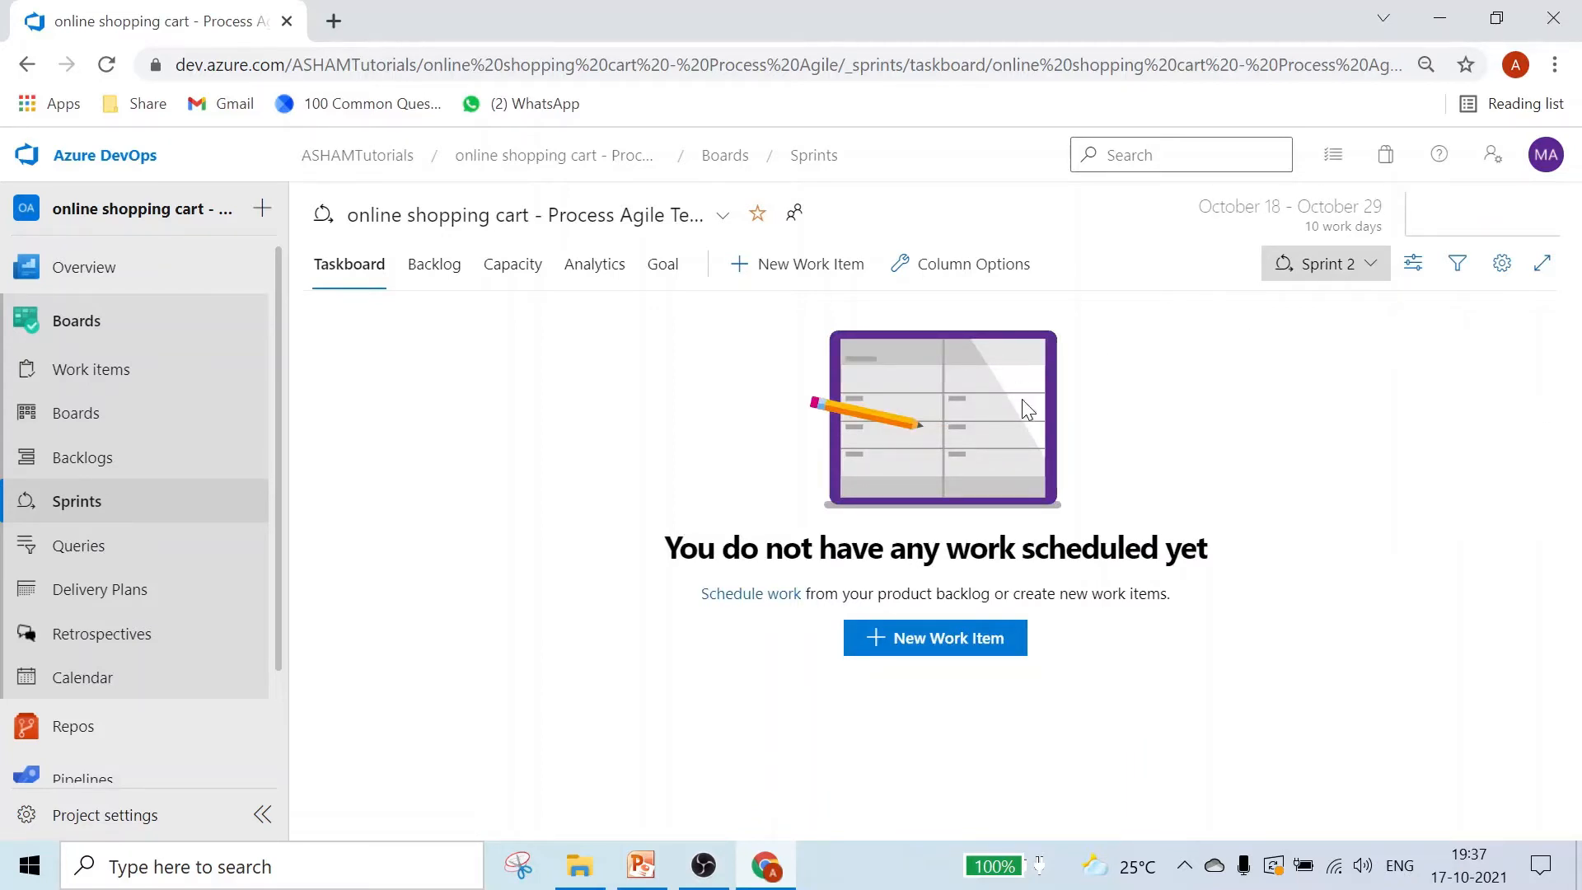
{"action": "left_click", "coordinate": [510, 269]}
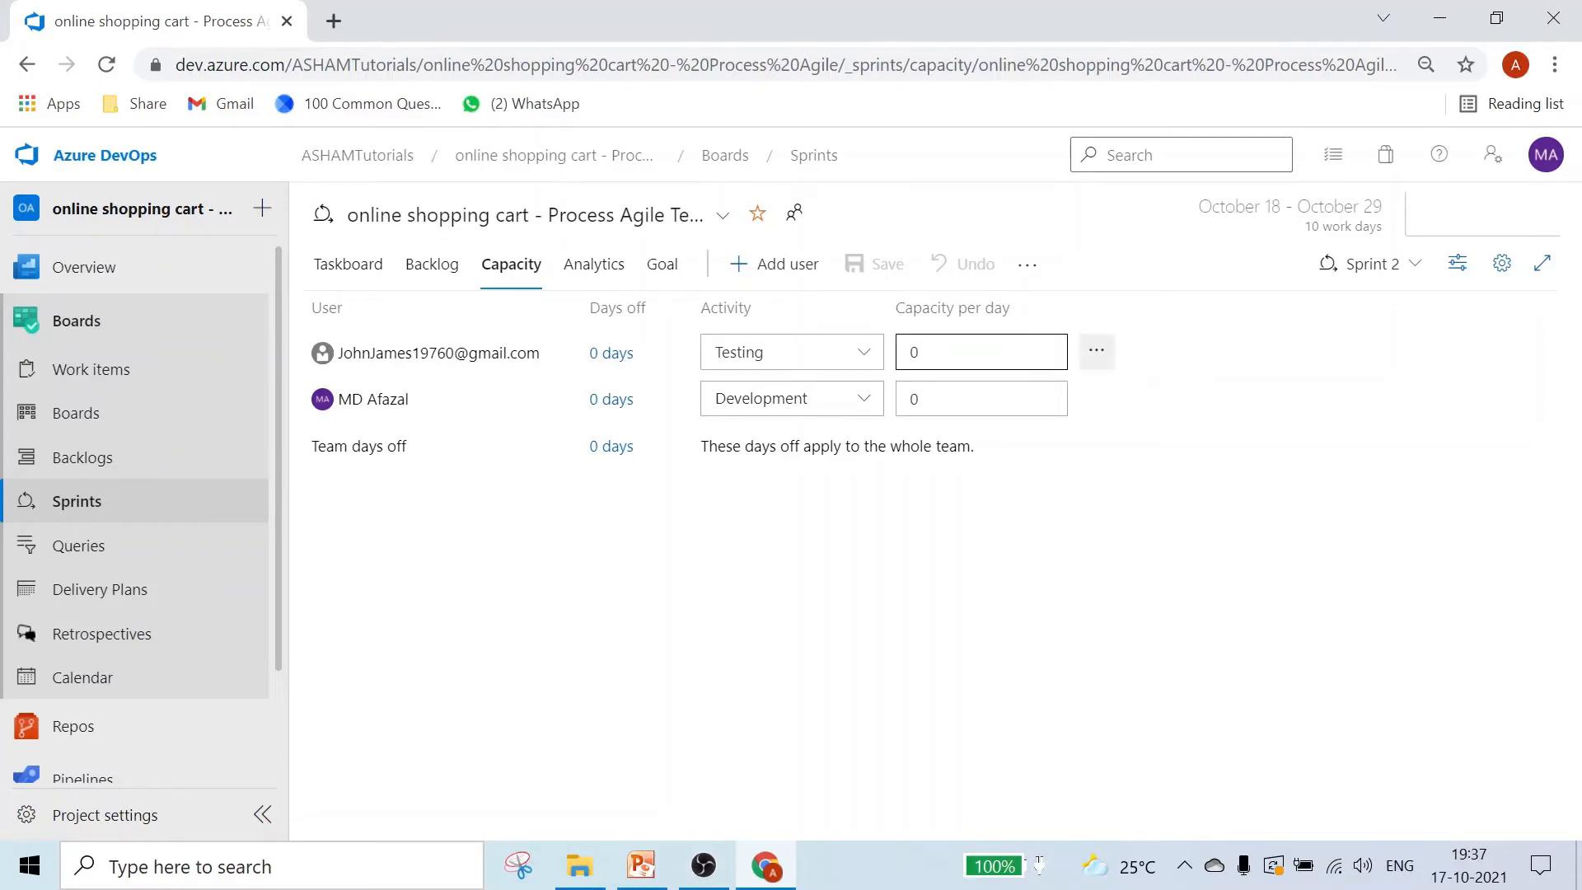
Set the capacity per day to 8 for both the Testing and Development members of Sprint 2, and save.
{"action": "left_click", "coordinate": [901, 346]}
{"action": "type", "text": "8"}
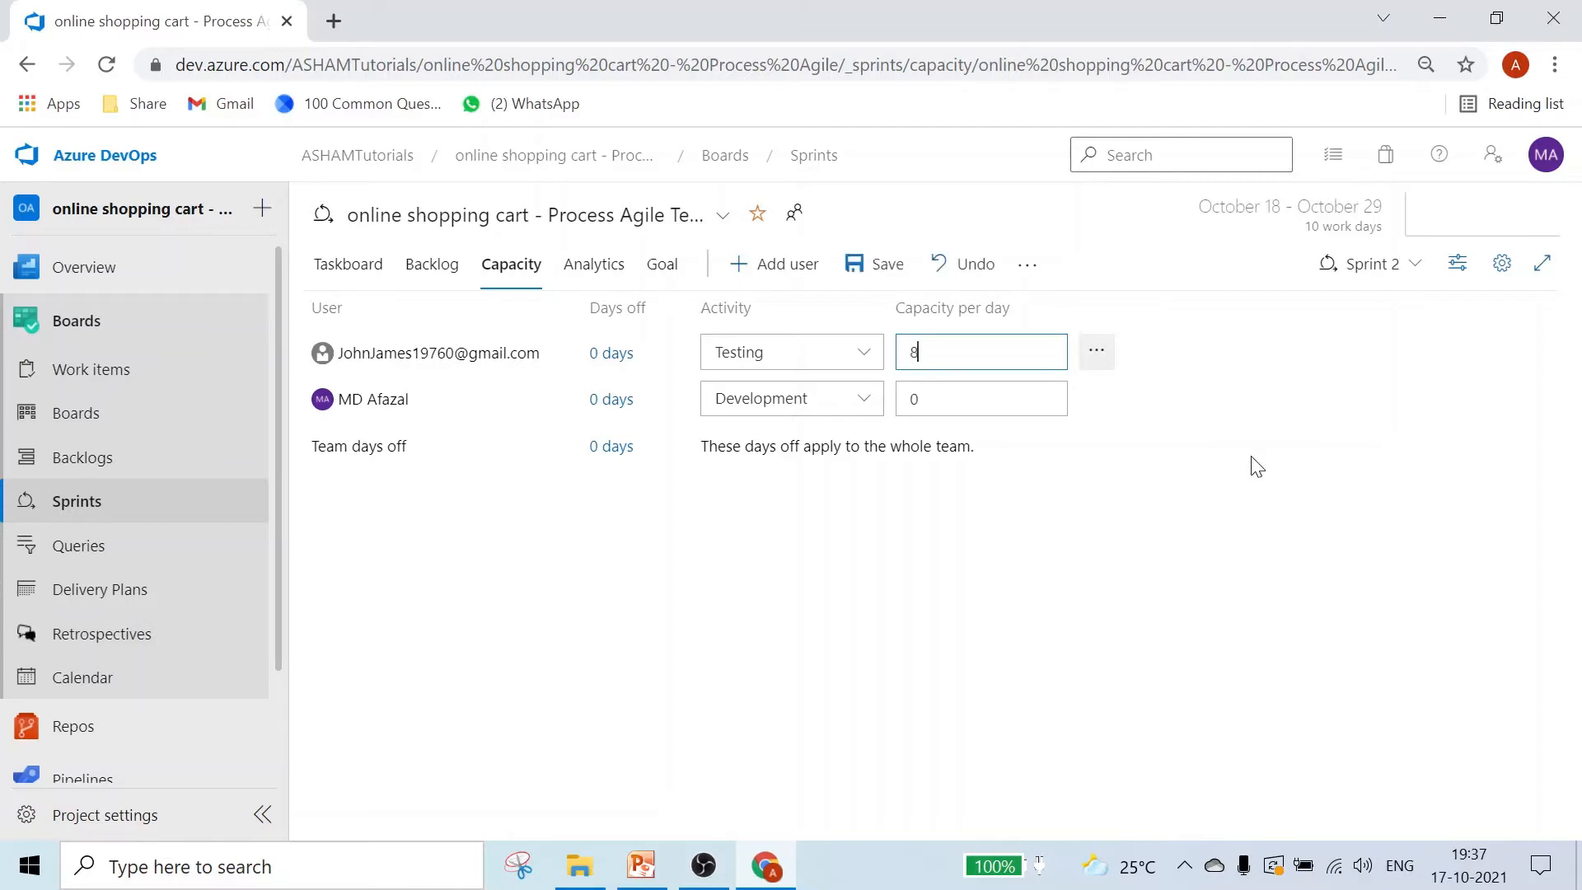
{"action": "left_click", "coordinate": [1005, 400]}
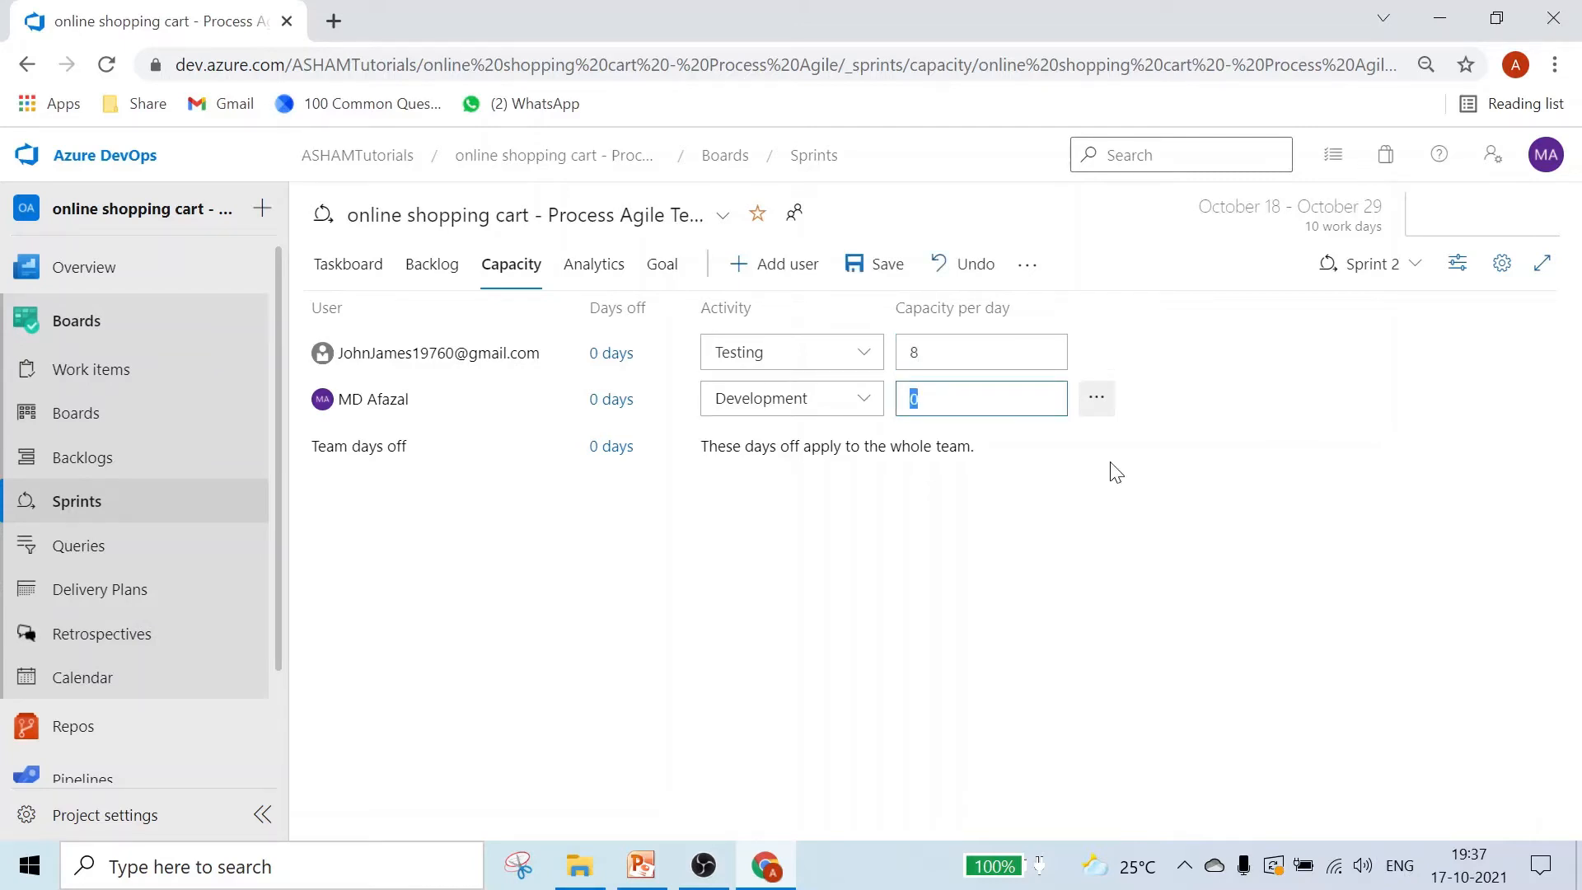
{"action": "type", "text": "8"}
{"action": "left_click", "coordinate": [864, 268]}
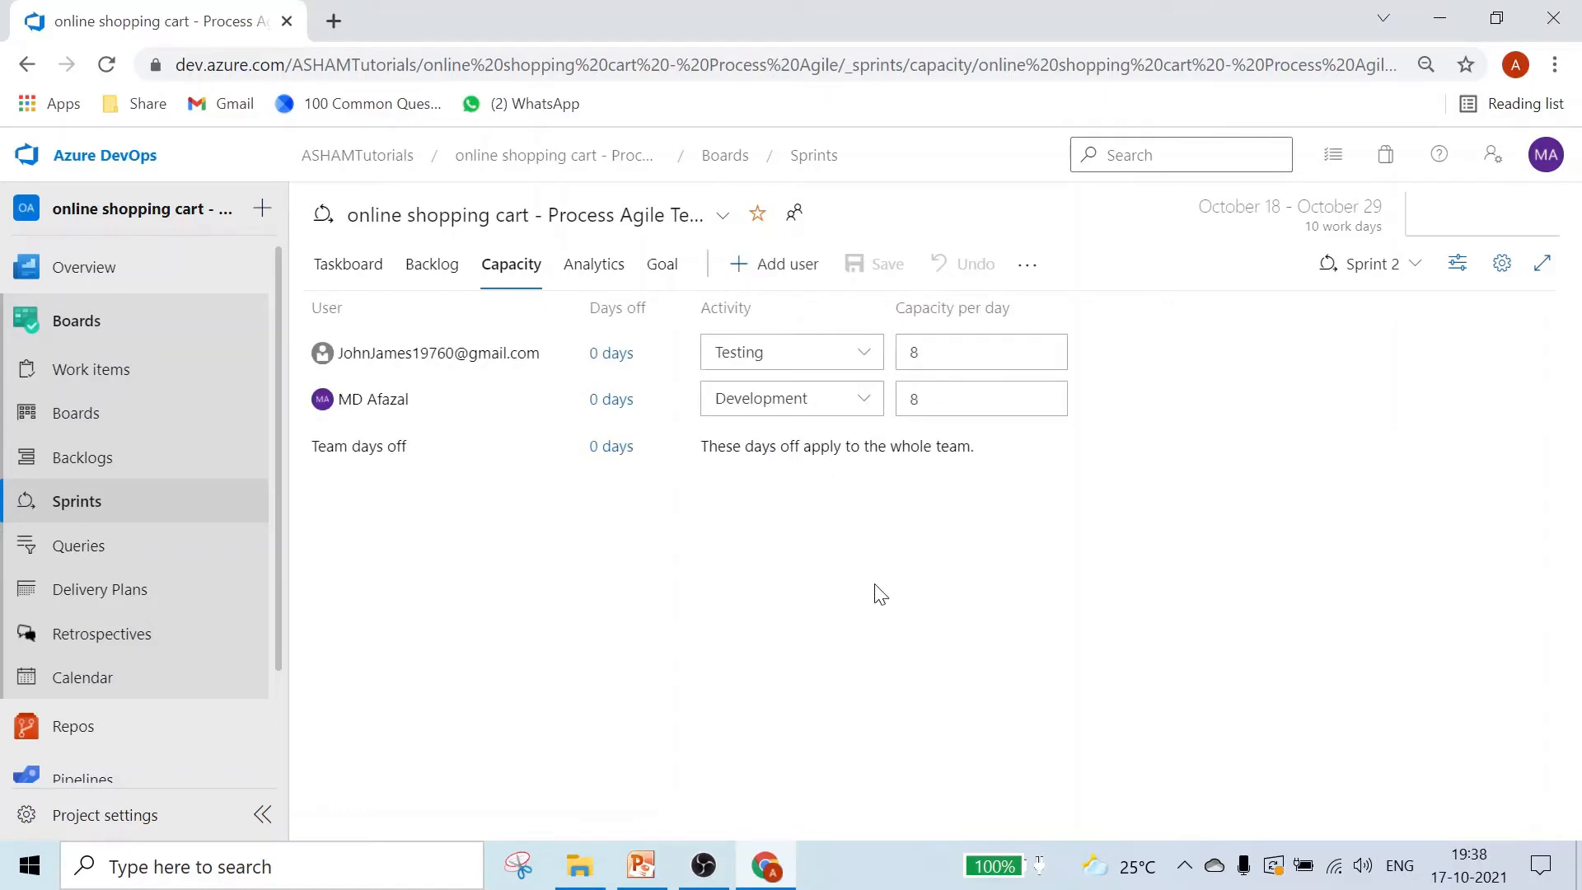
{"action": "left_click", "coordinate": [773, 271]}
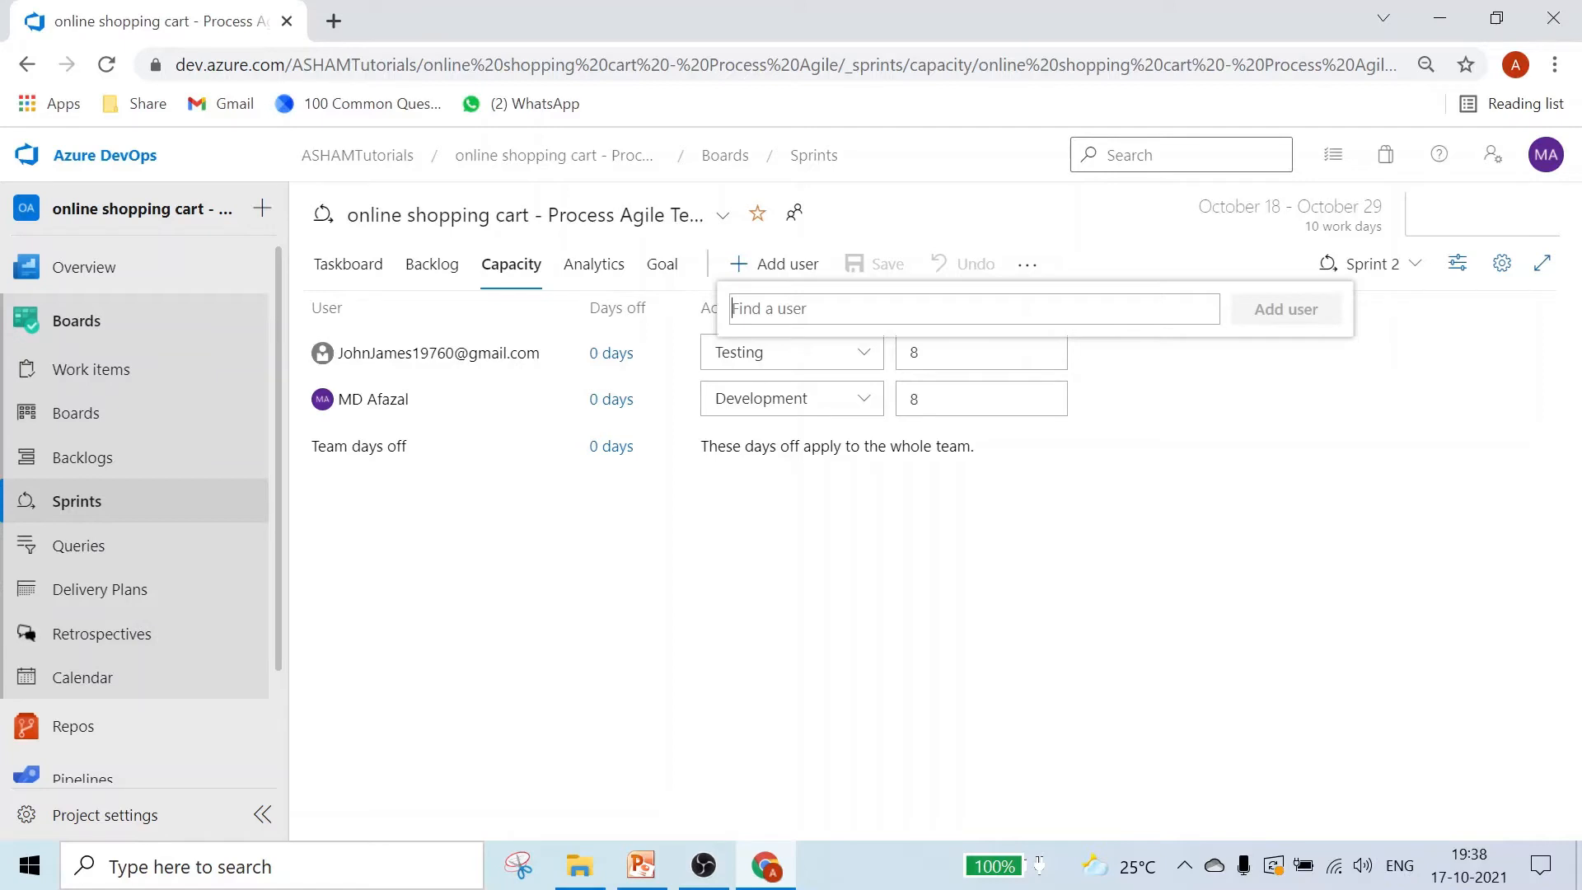
{"action": "type", "text": "r"}
{"action": "key", "text": "BackSpace"}
{"action": "key", "text": "BackSpace"}
{"action": "left_click", "coordinate": [1134, 726]}
{"action": "key", "text": "F5"}
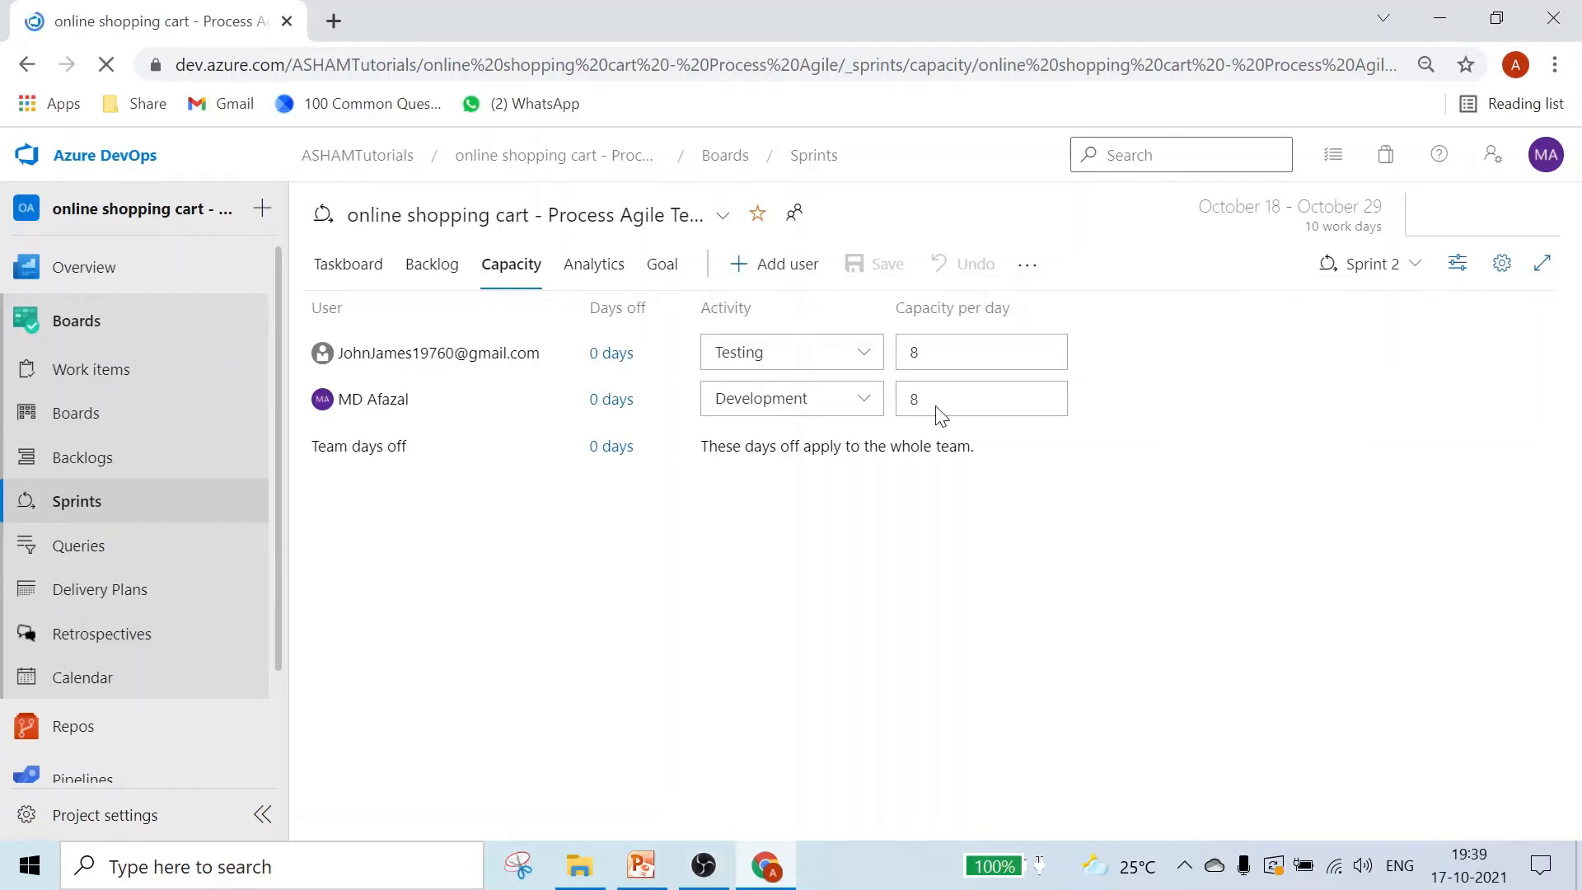
Search for a user starting with "r" and add the suggested team member to Sprint 2's capacity list.
{"action": "left_click", "coordinate": [724, 265]}
{"action": "type", "text": "r"}
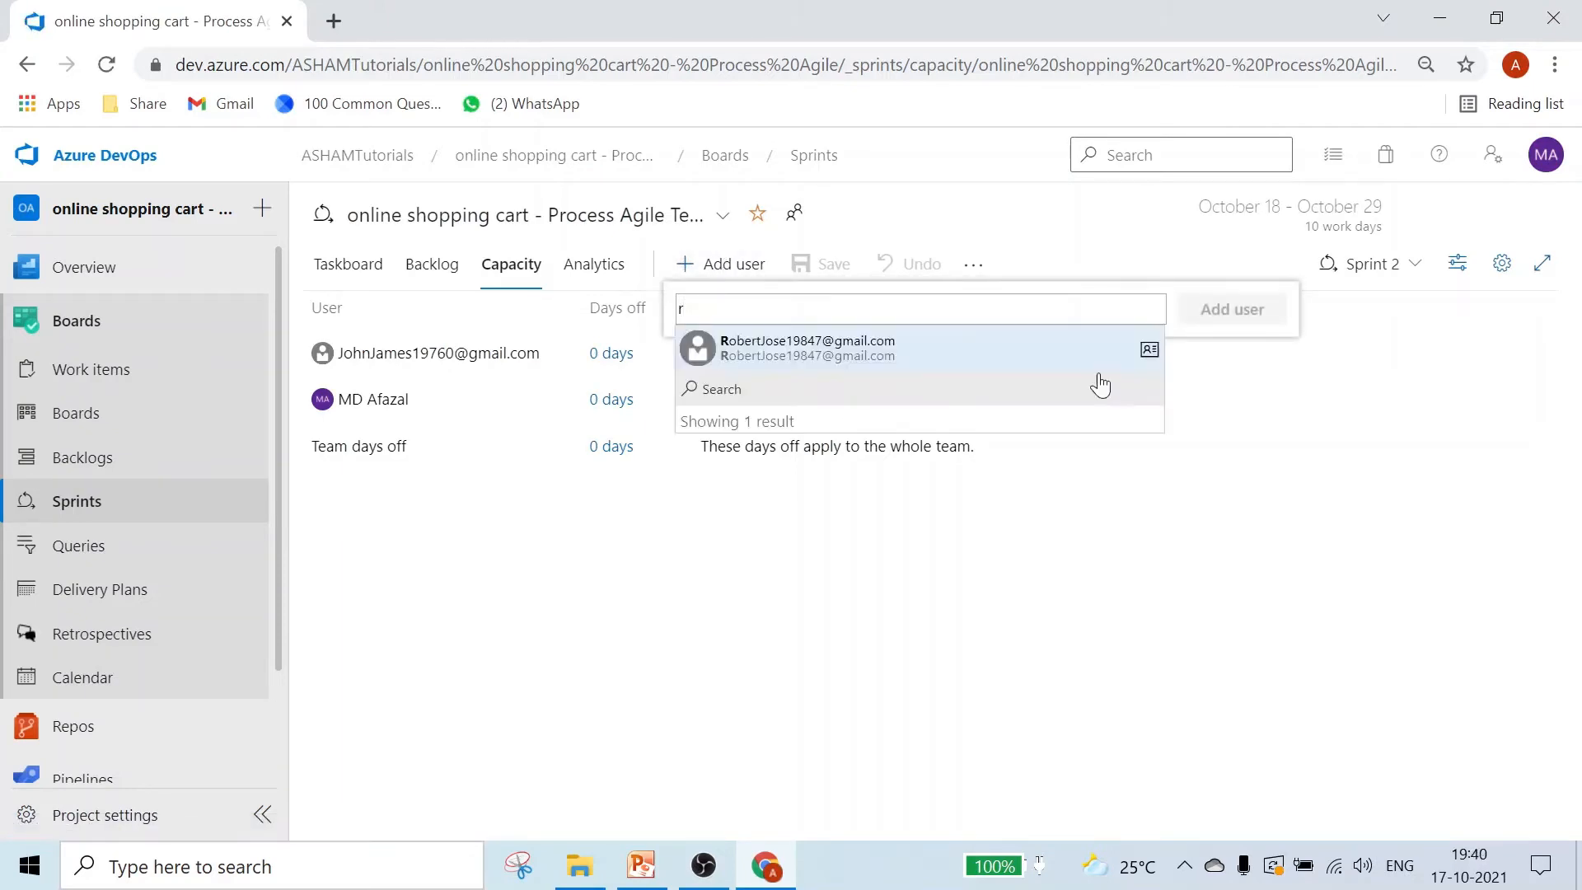
{"action": "left_click", "coordinate": [758, 353]}
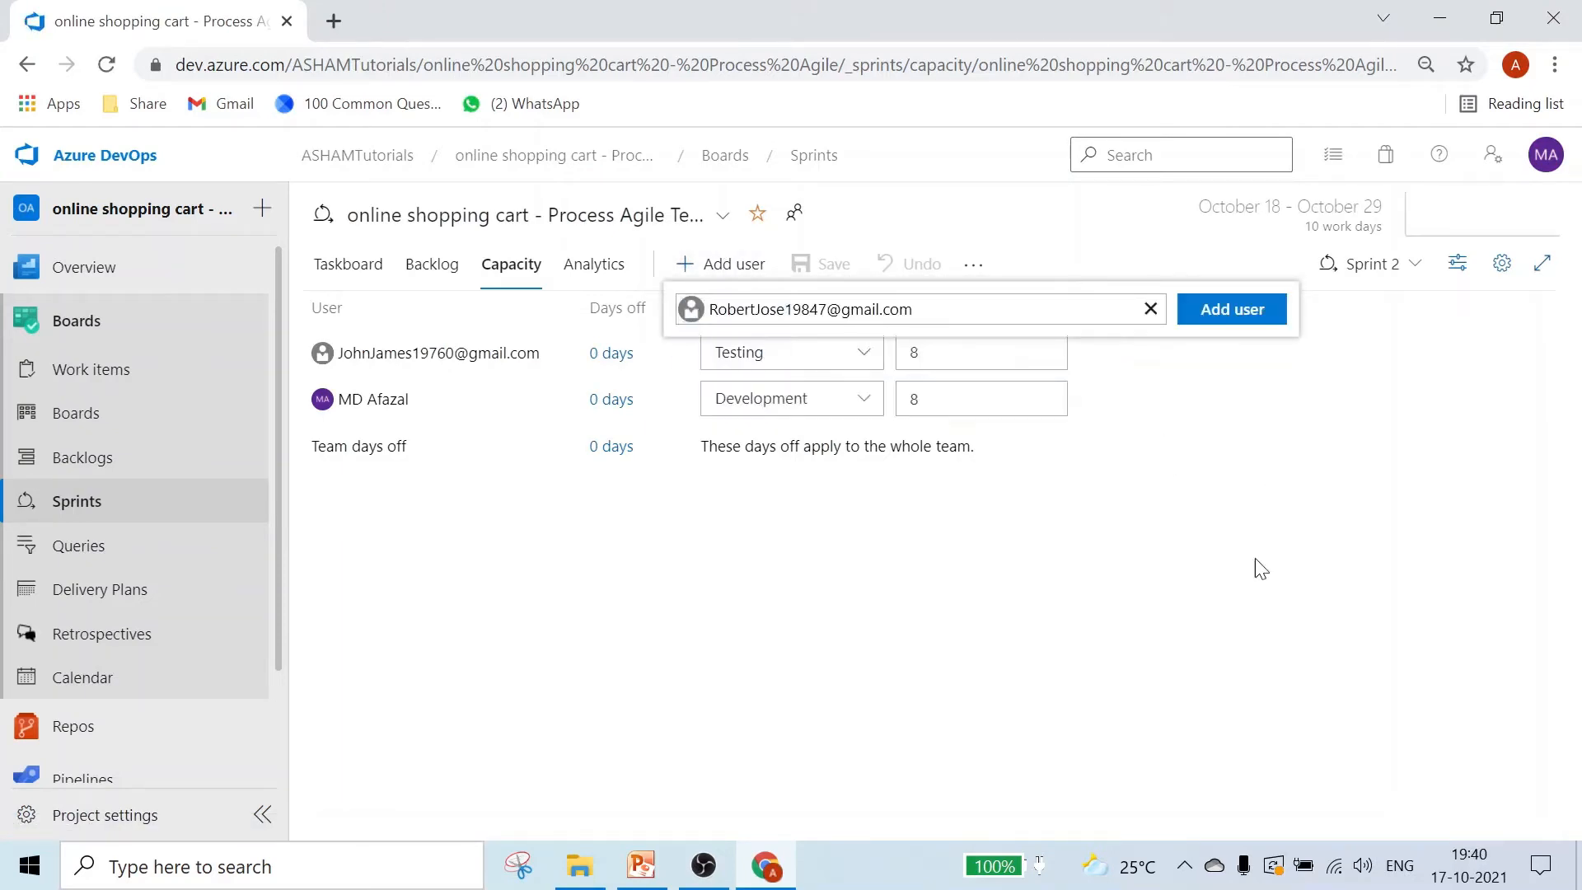
{"action": "left_click", "coordinate": [1229, 309]}
{"action": "left_click", "coordinate": [1191, 642]}
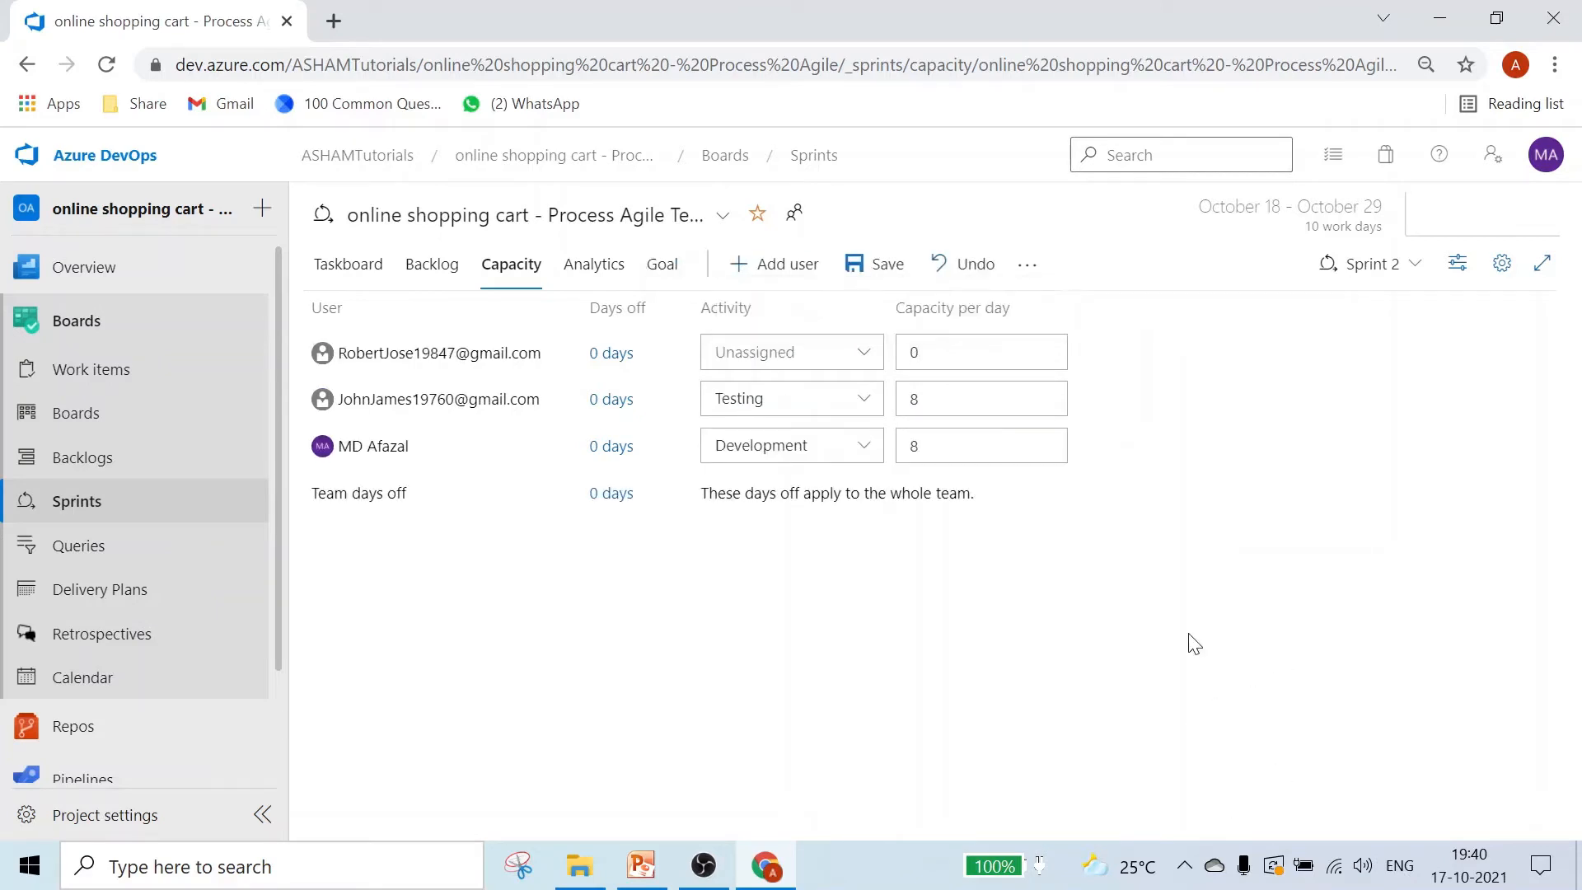
Set the newly added member's activity to Development with a capacity per day of 6 in Sprint 2, and save.
{"action": "left_click", "coordinate": [867, 354]}
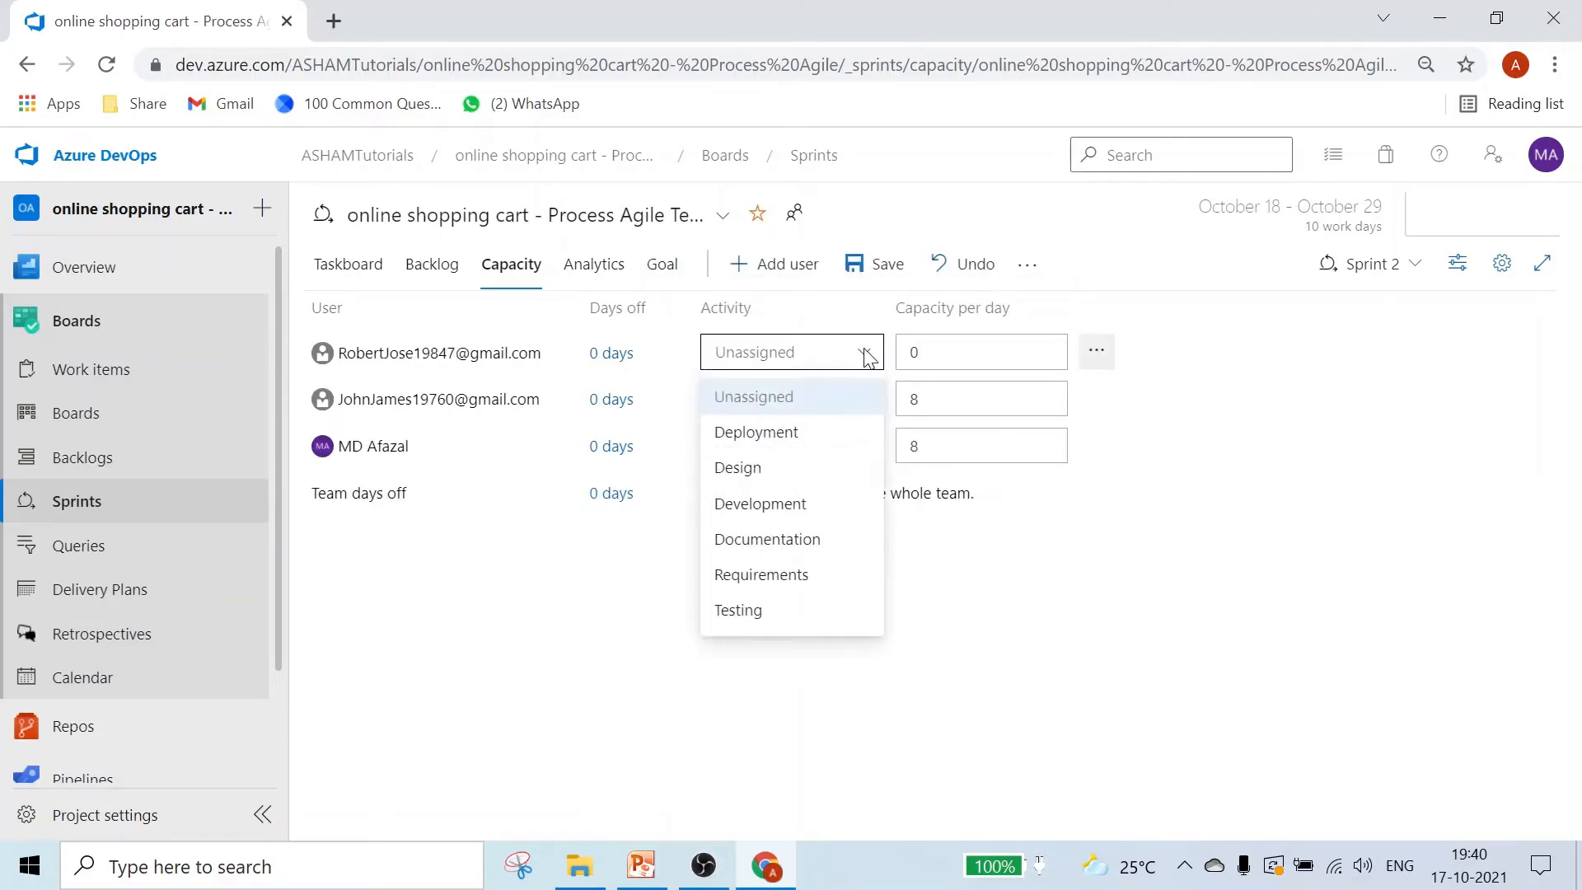
{"action": "left_click", "coordinate": [759, 504]}
{"action": "key", "text": "Tab"}
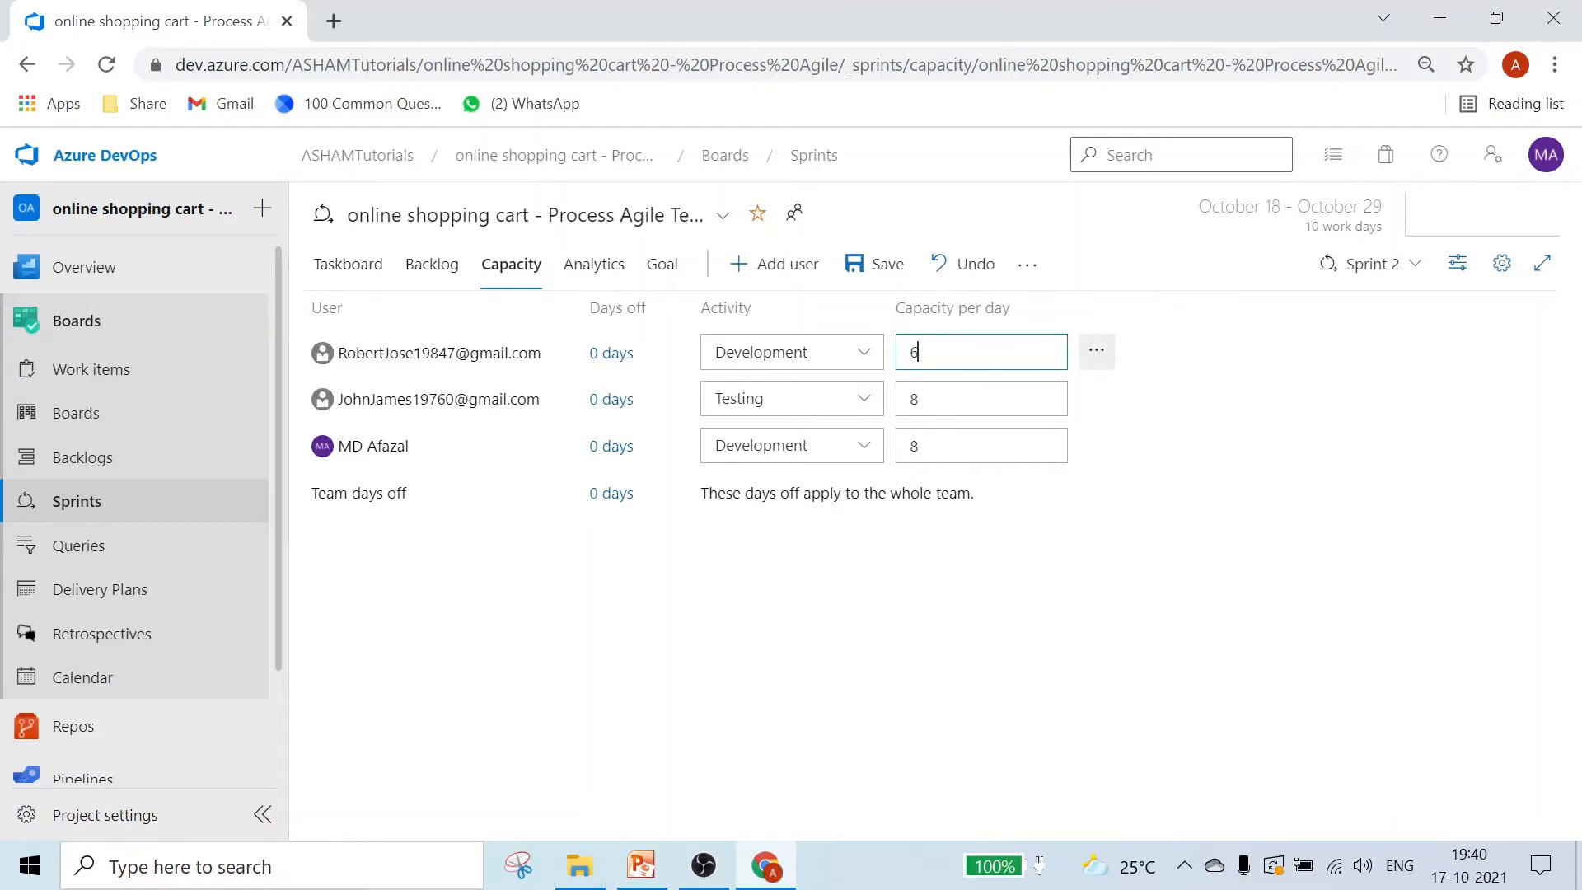
{"action": "left_click", "coordinate": [867, 267]}
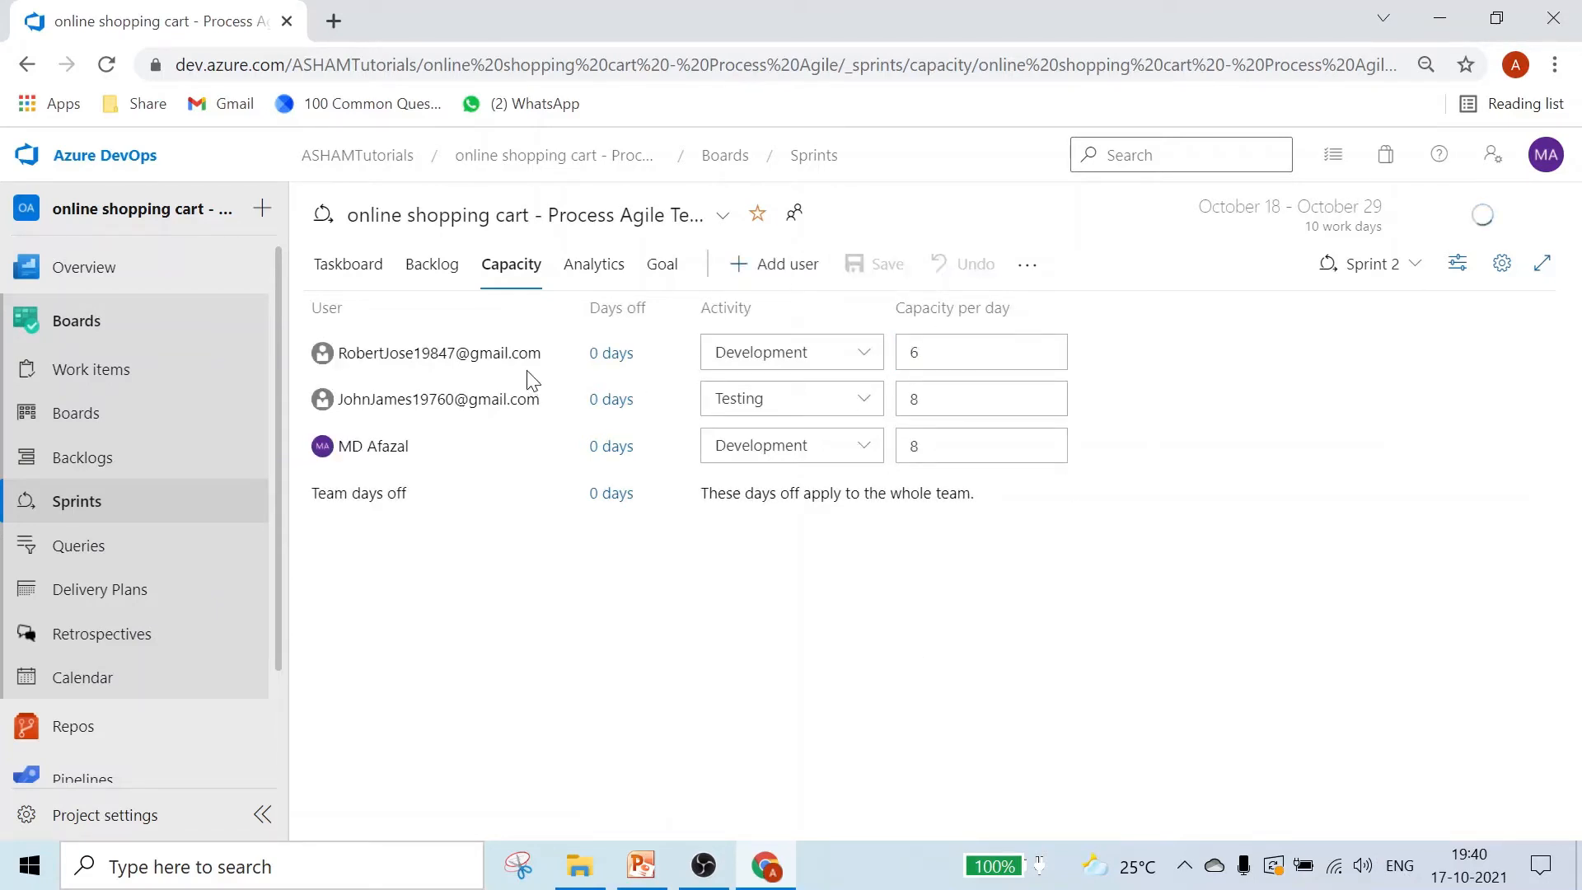
{"action": "left_click", "coordinate": [1099, 352]}
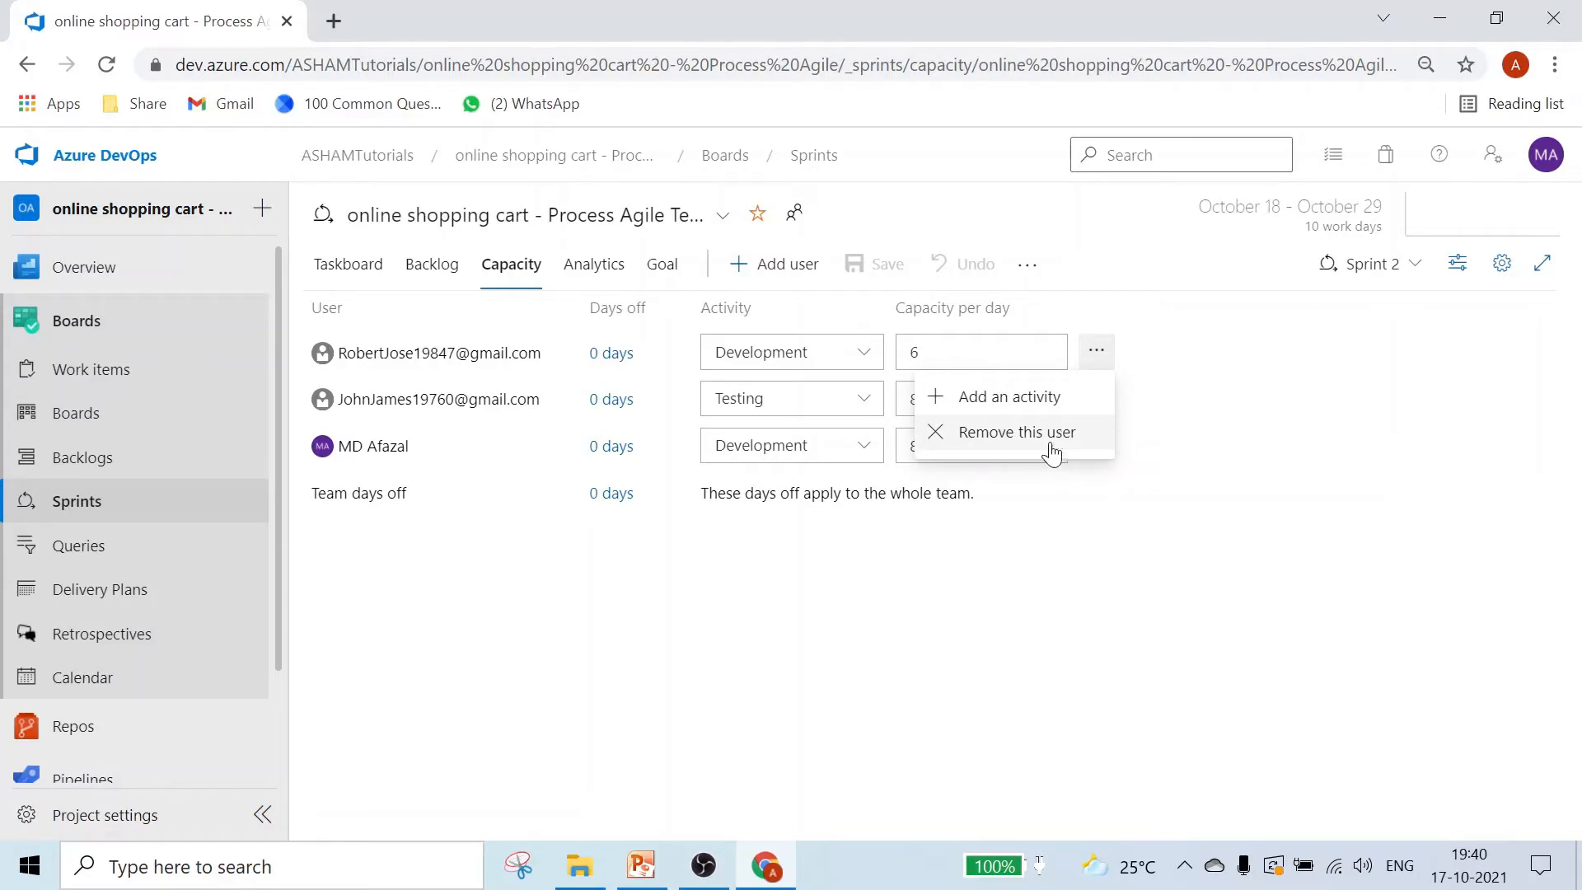
{"action": "left_click", "coordinate": [932, 581]}
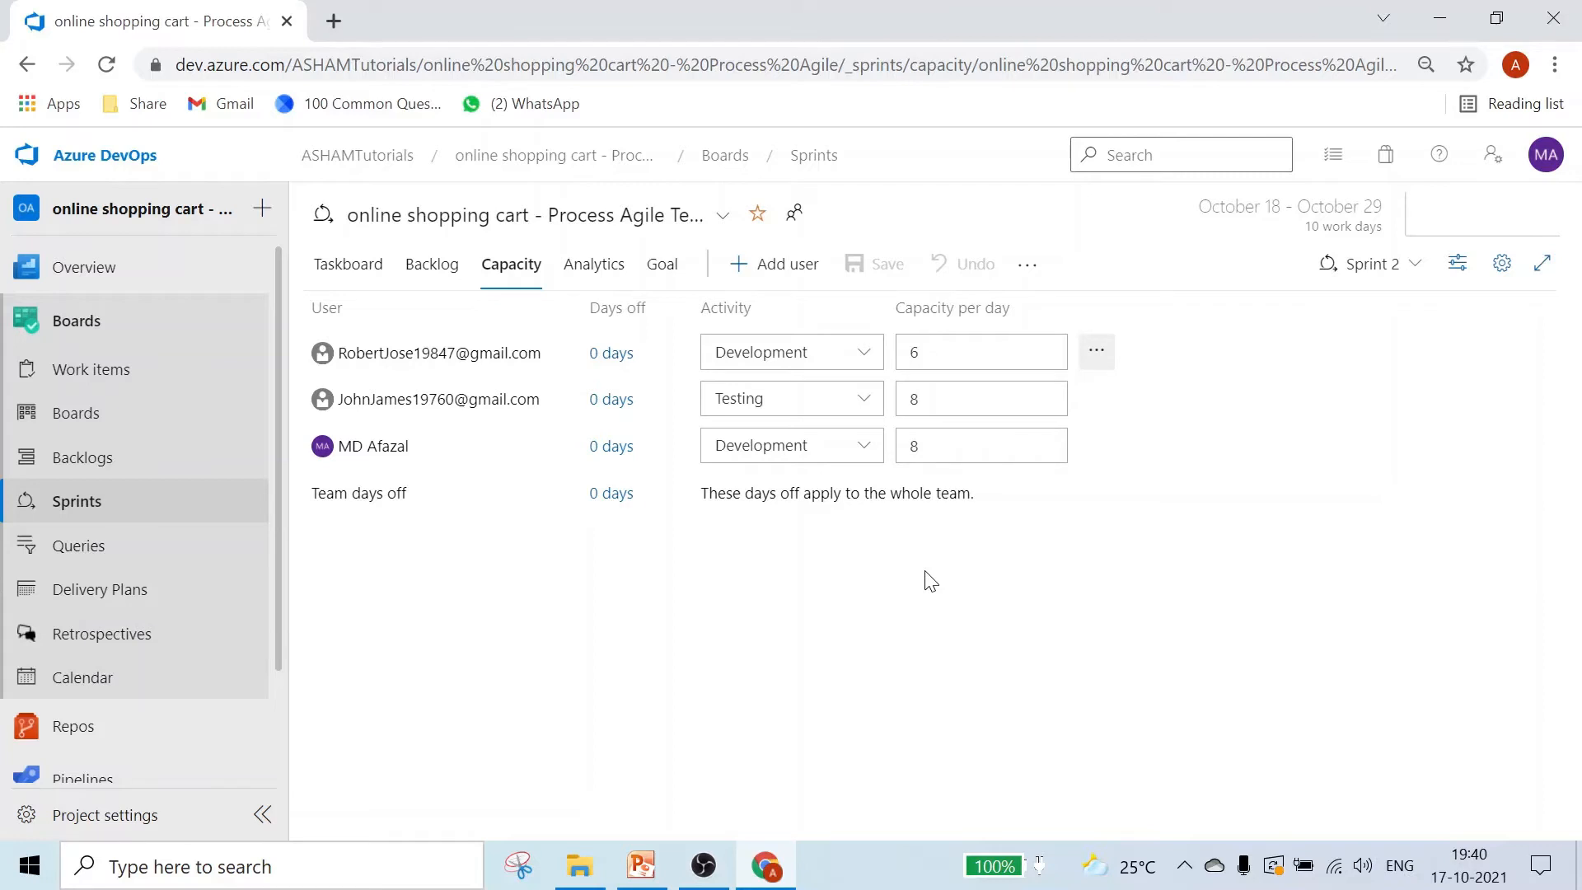
{"action": "key", "text": "F5"}
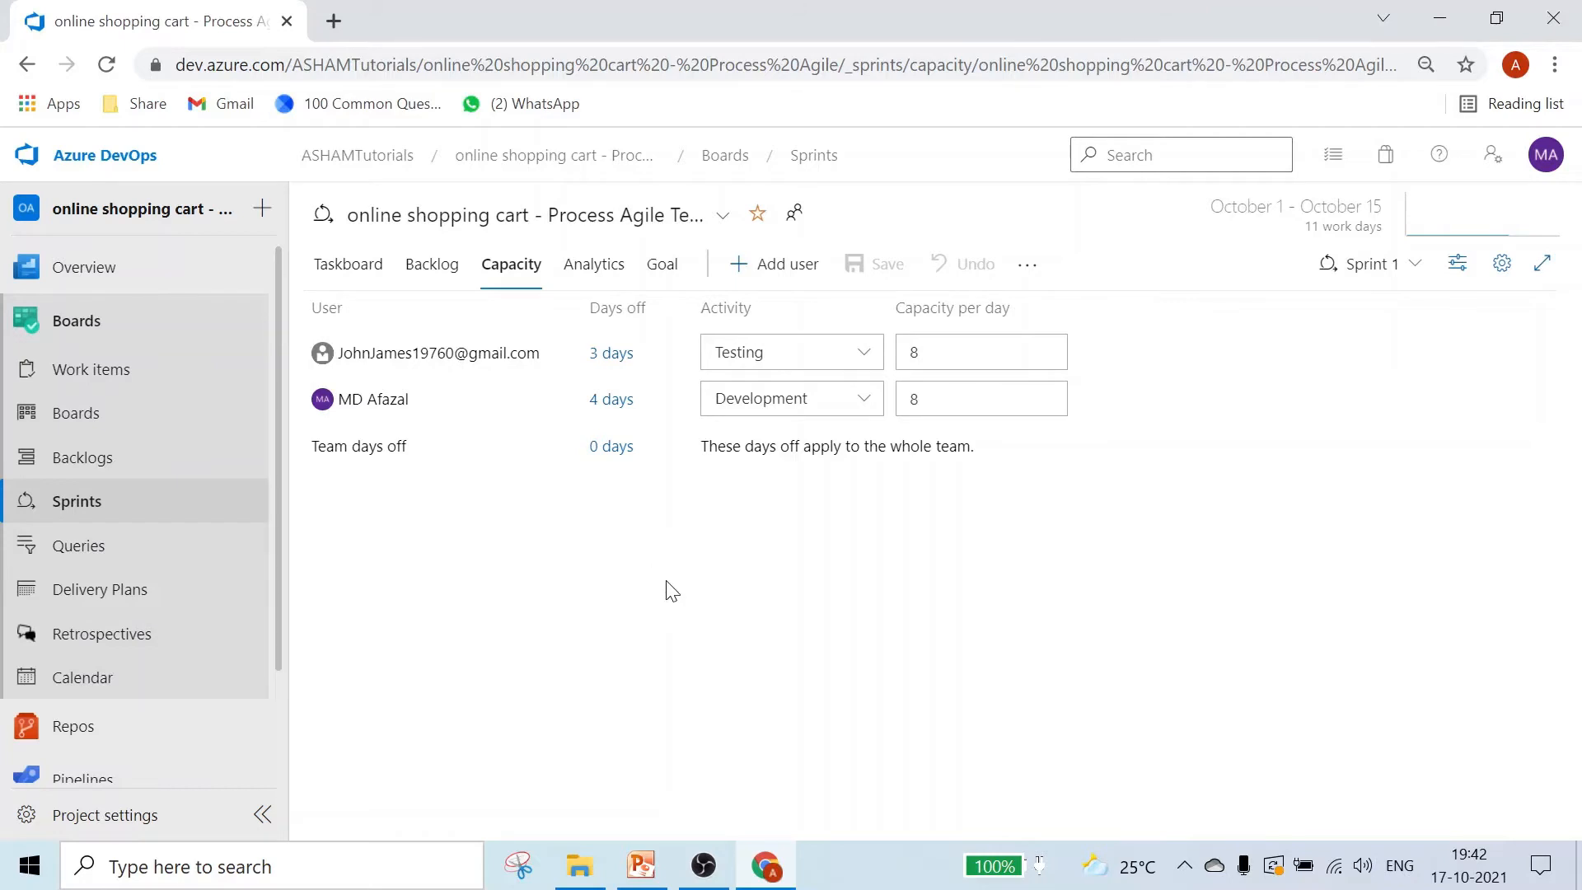
Open the project's backlog of epics and show the Planning side pane.
{"action": "left_click", "coordinate": [85, 458]}
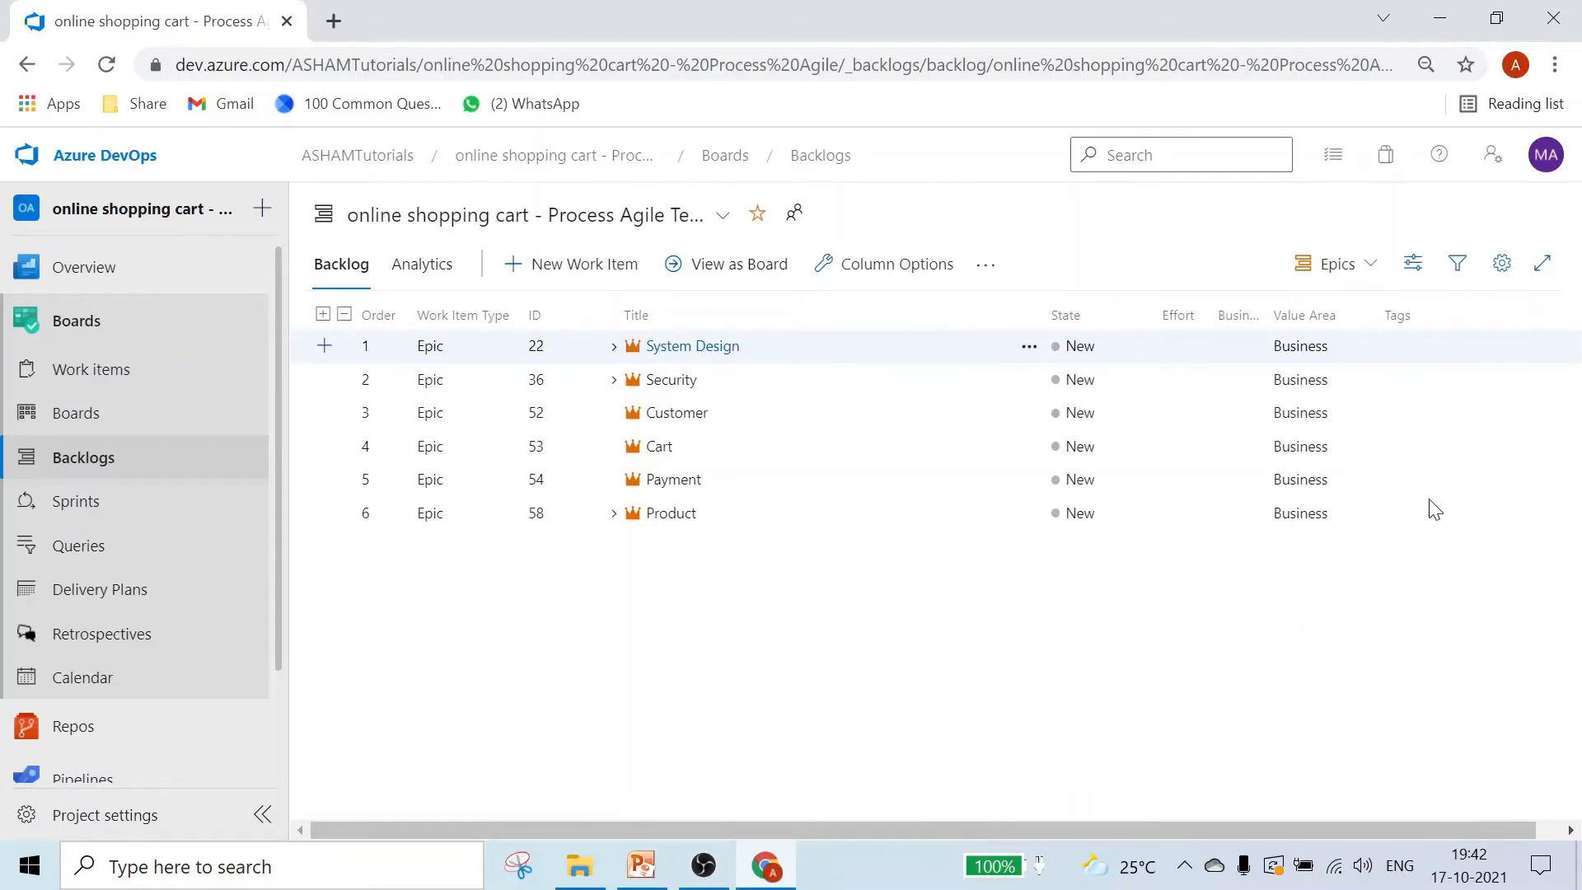
{"action": "left_click", "coordinate": [1415, 265]}
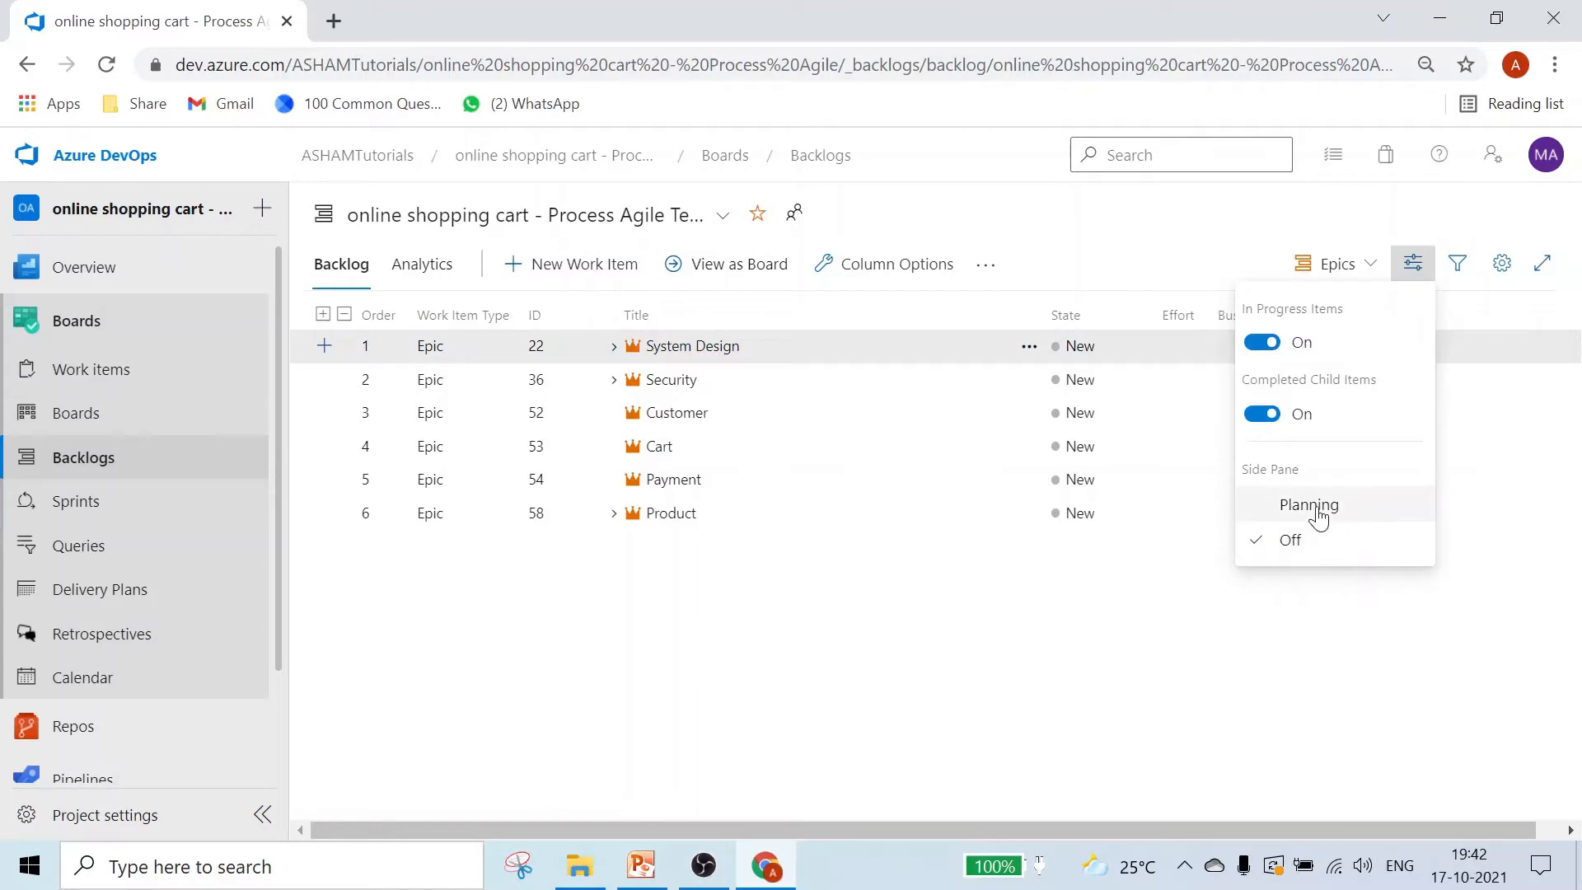
{"action": "left_click", "coordinate": [1319, 514]}
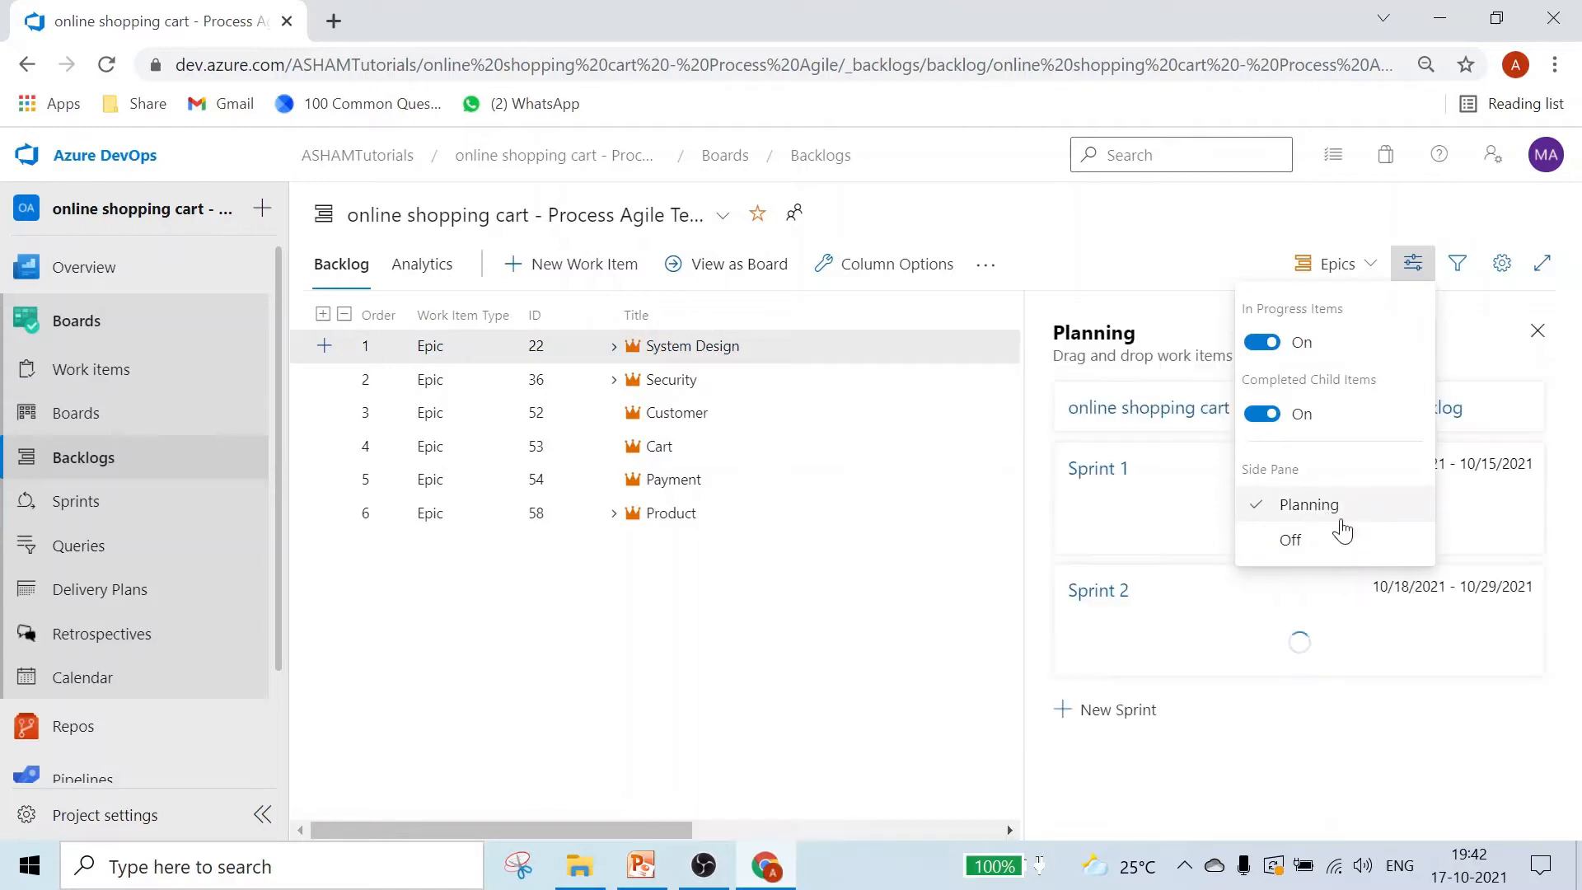
{"action": "left_click", "coordinate": [1173, 233]}
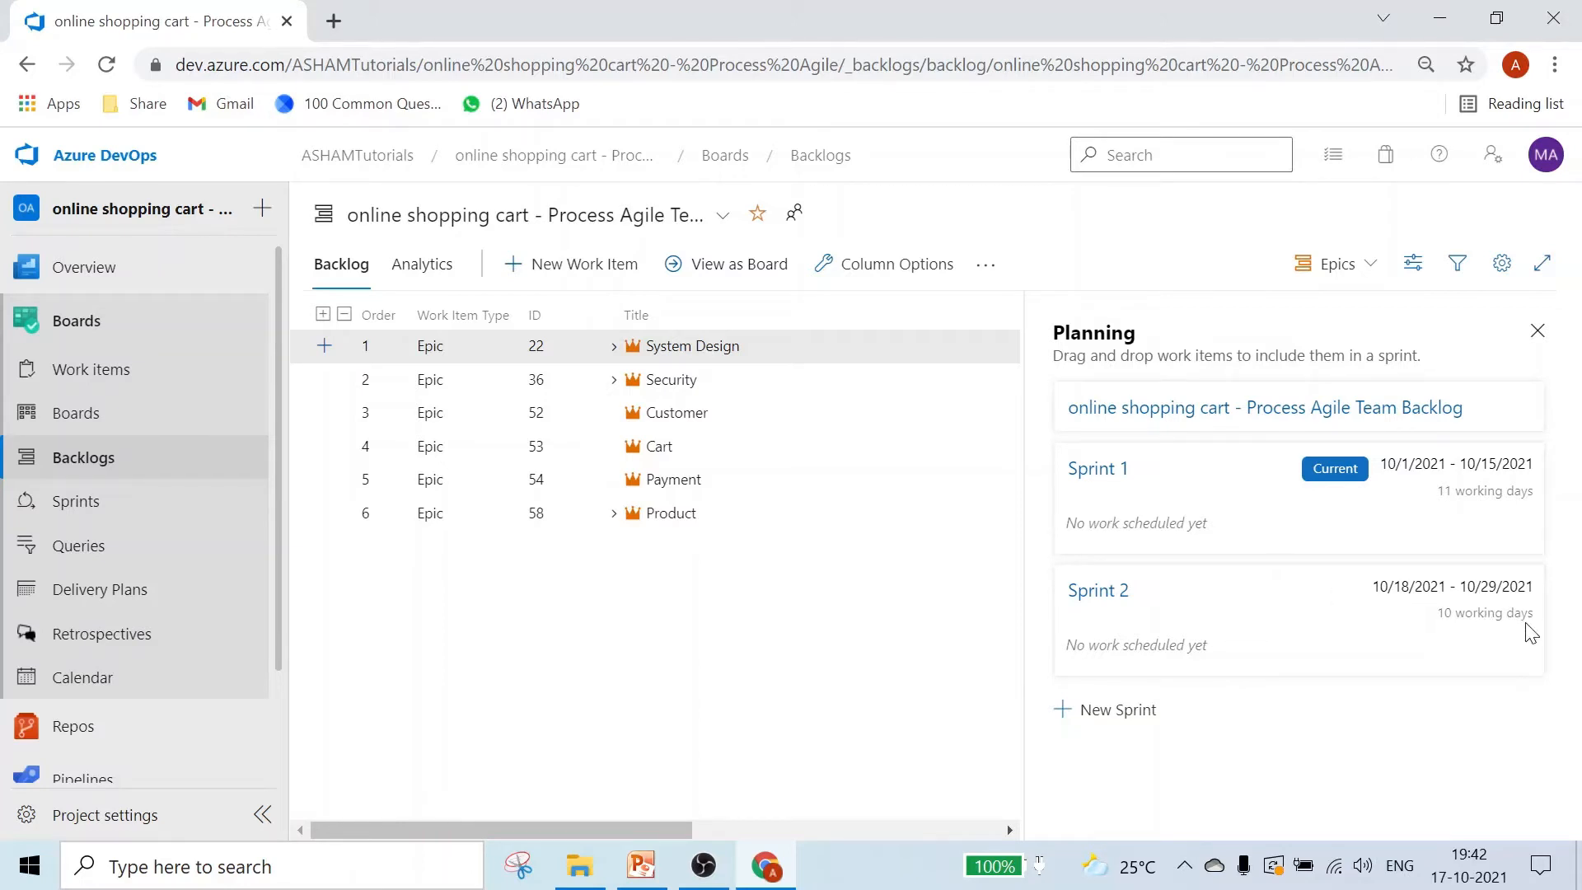
Expand System Design down to the Context Level Diagram tasks and move Sign Off from Business and Review the Diagram into Sprint 2.
{"action": "left_click", "coordinate": [614, 346]}
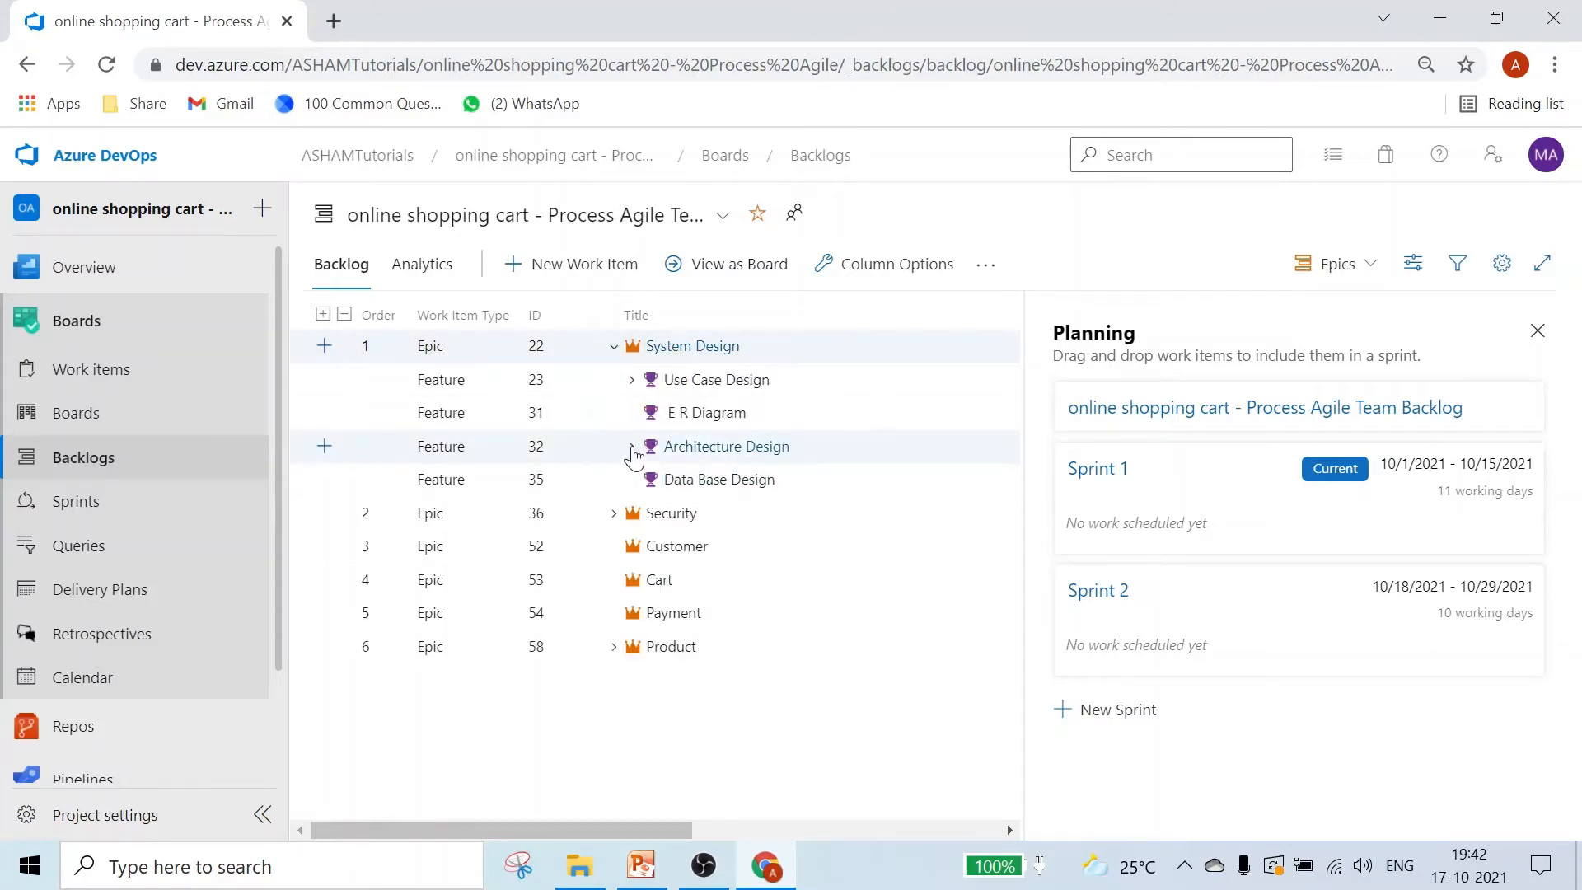
{"action": "left_click", "coordinate": [632, 447]}
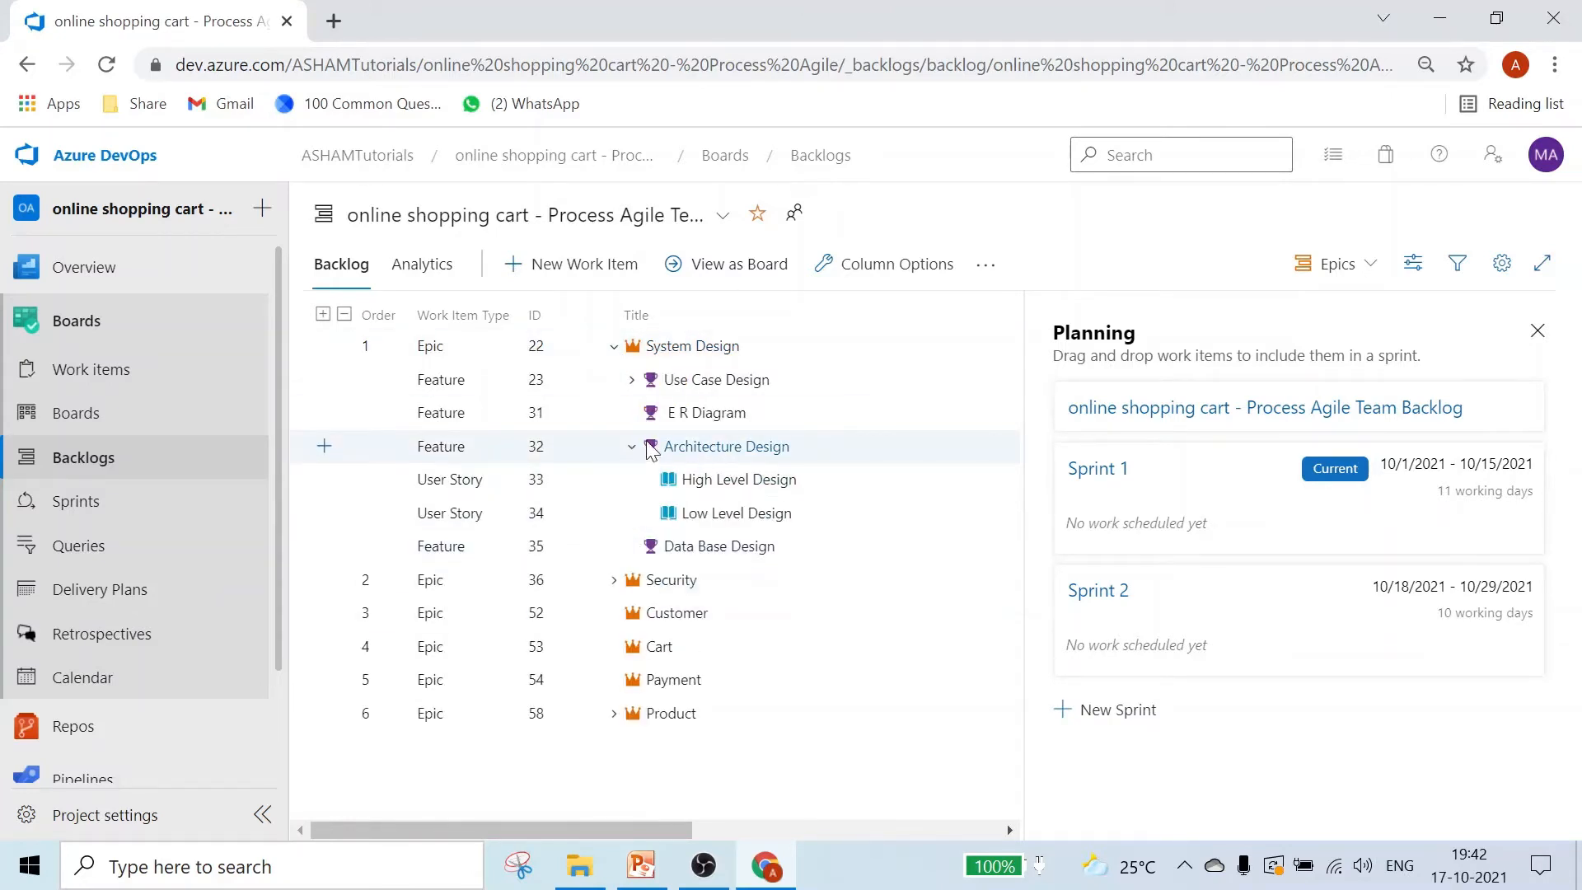
{"action": "left_click", "coordinate": [632, 381]}
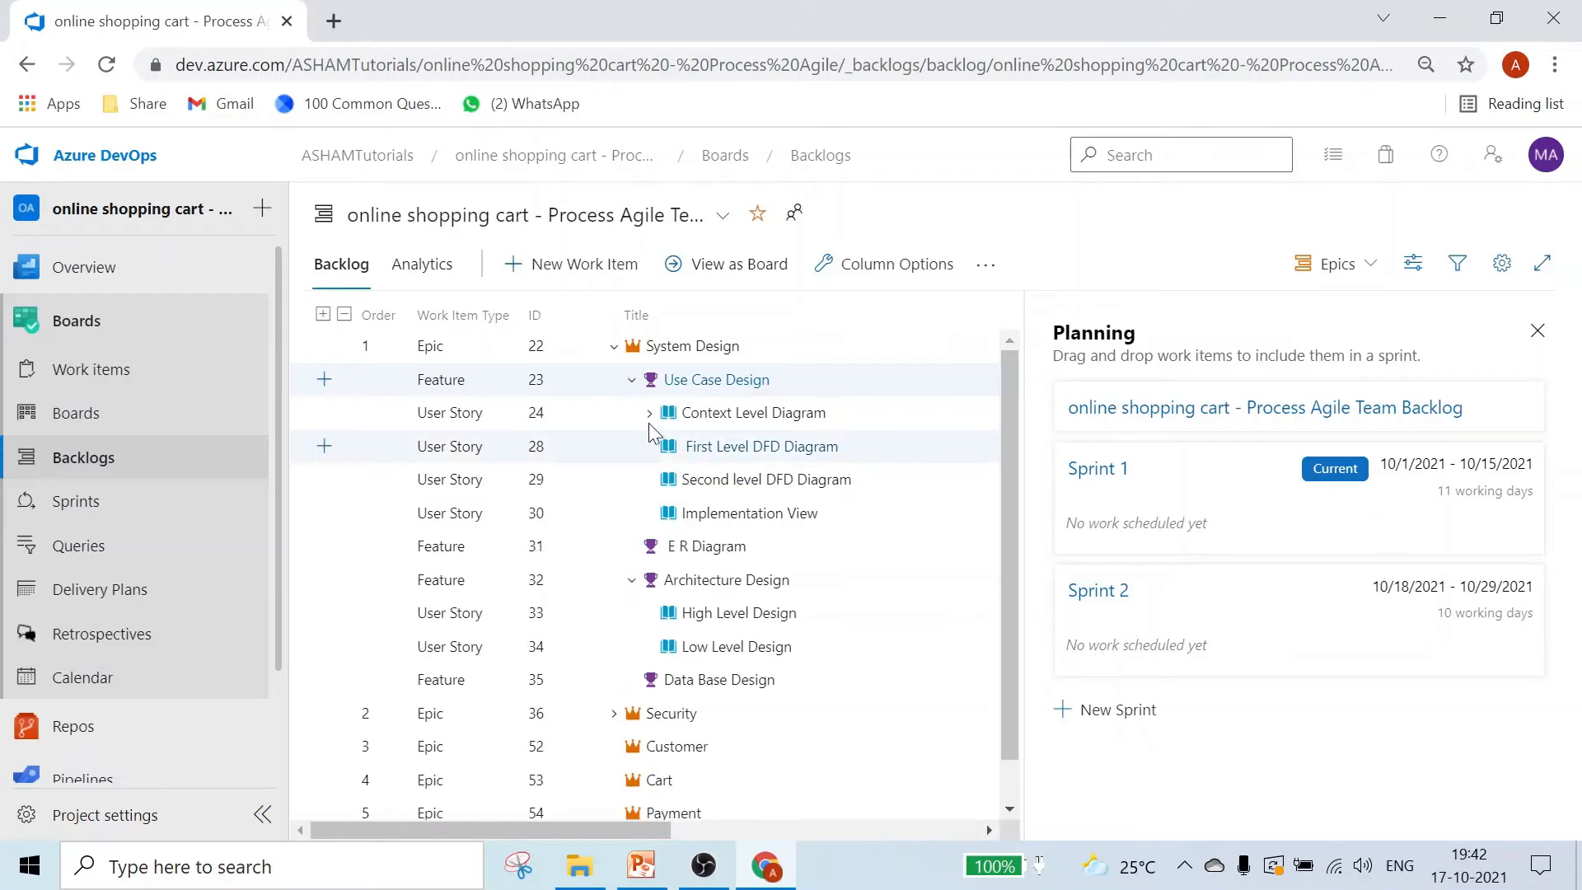
{"action": "left_click", "coordinate": [650, 412]}
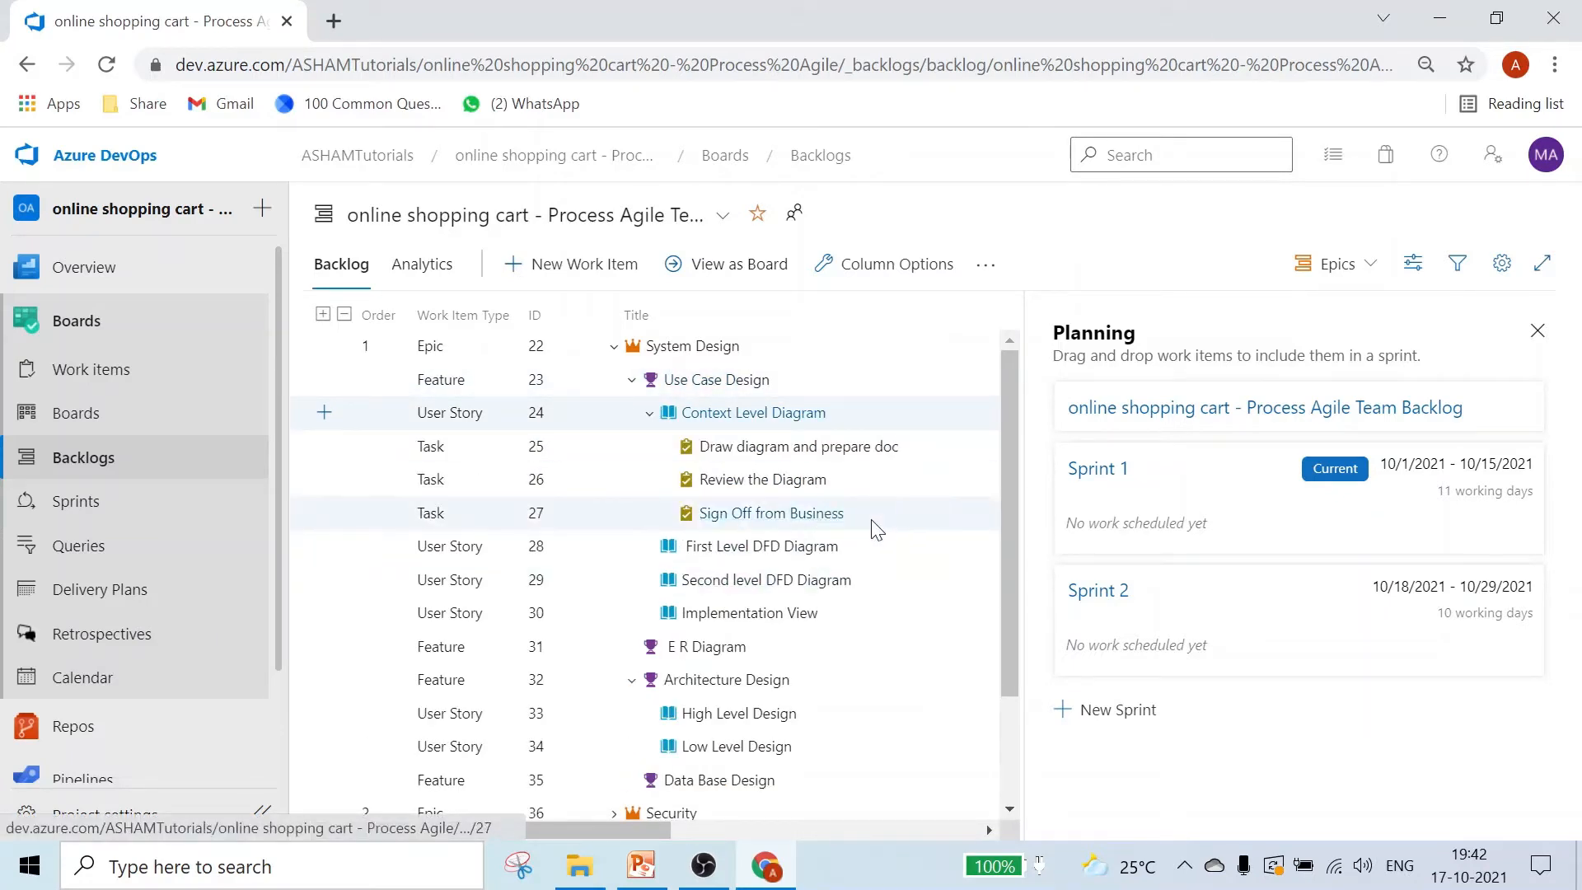
{"action": "left_click_drag", "start_coordinate": [853, 524], "coordinate": [1242, 660]}
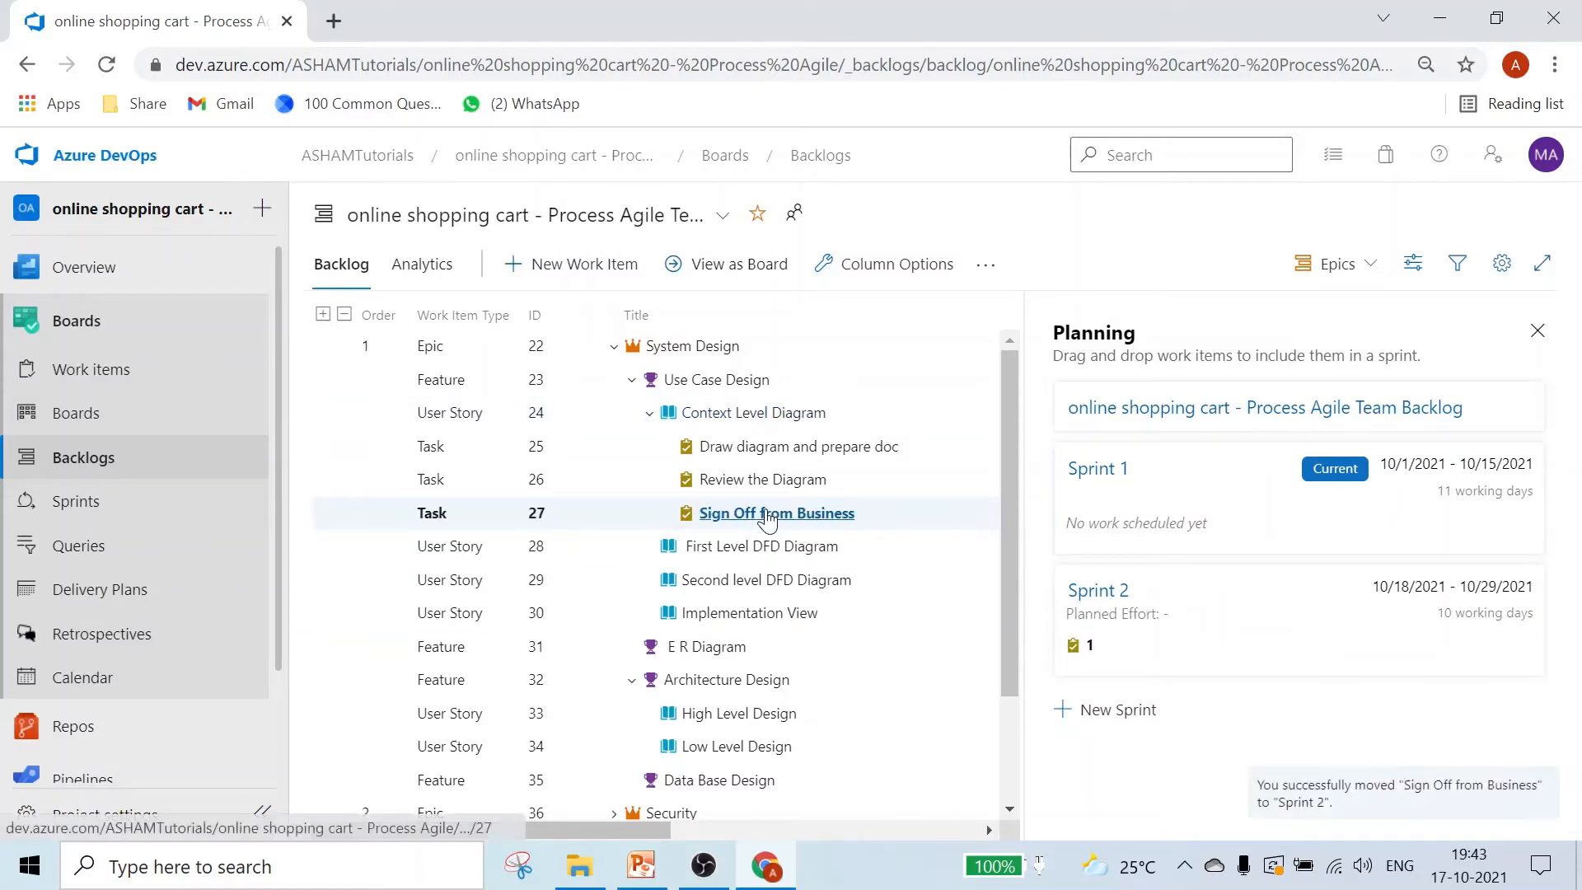
{"action": "left_click_drag", "start_coordinate": [832, 482], "coordinate": [1243, 643]}
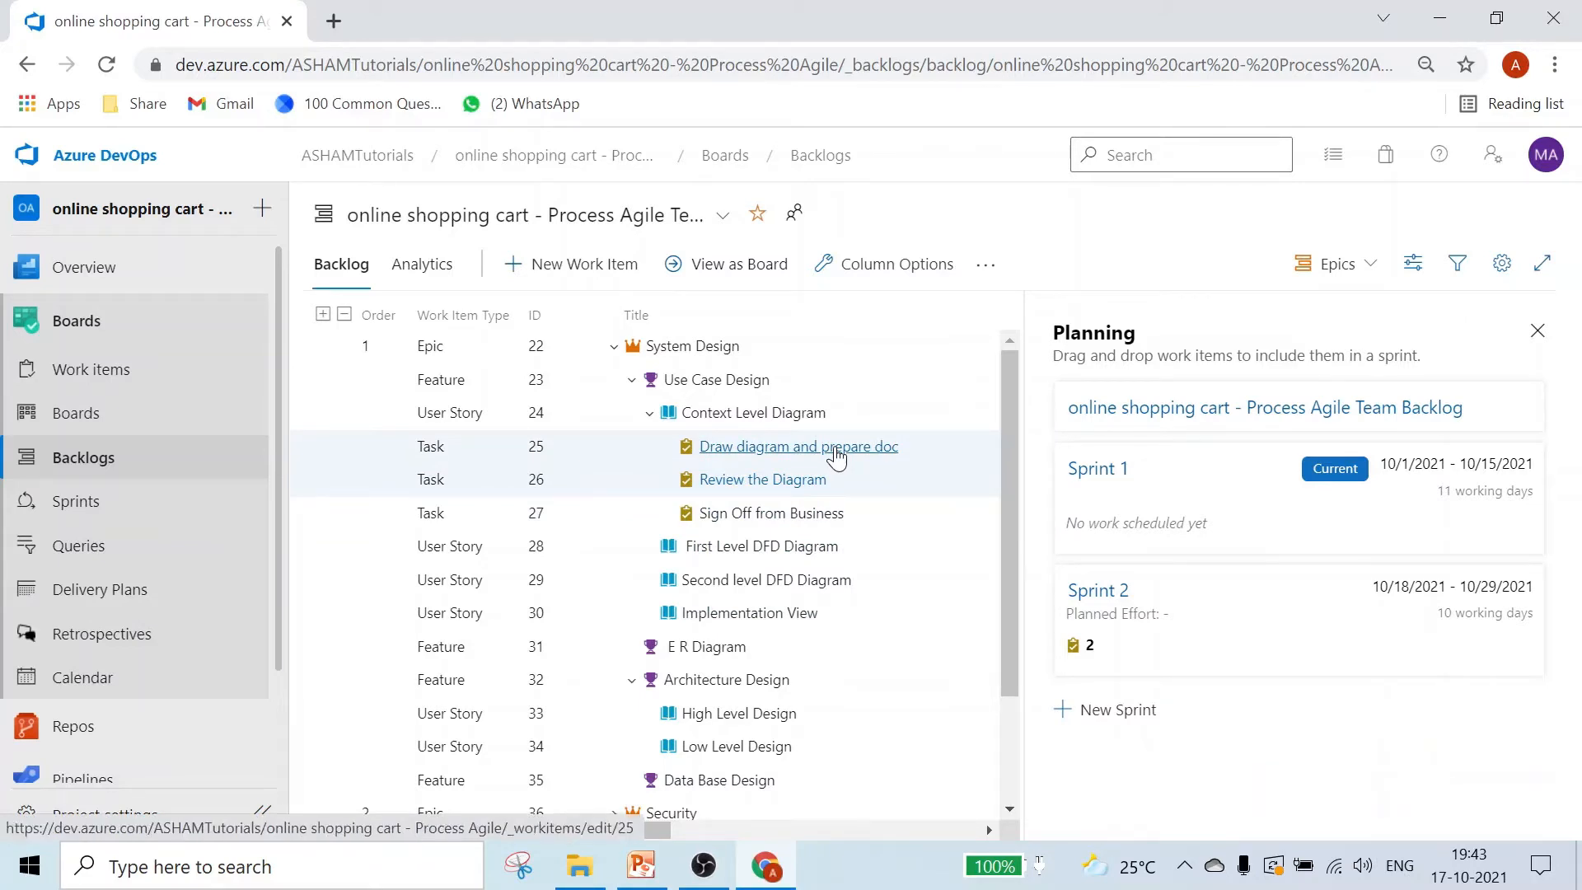
Set the iteration of the Draw diagram and prepare doc task to Sprint 2 in its details, and save the task.
{"action": "left_click", "coordinate": [804, 449]}
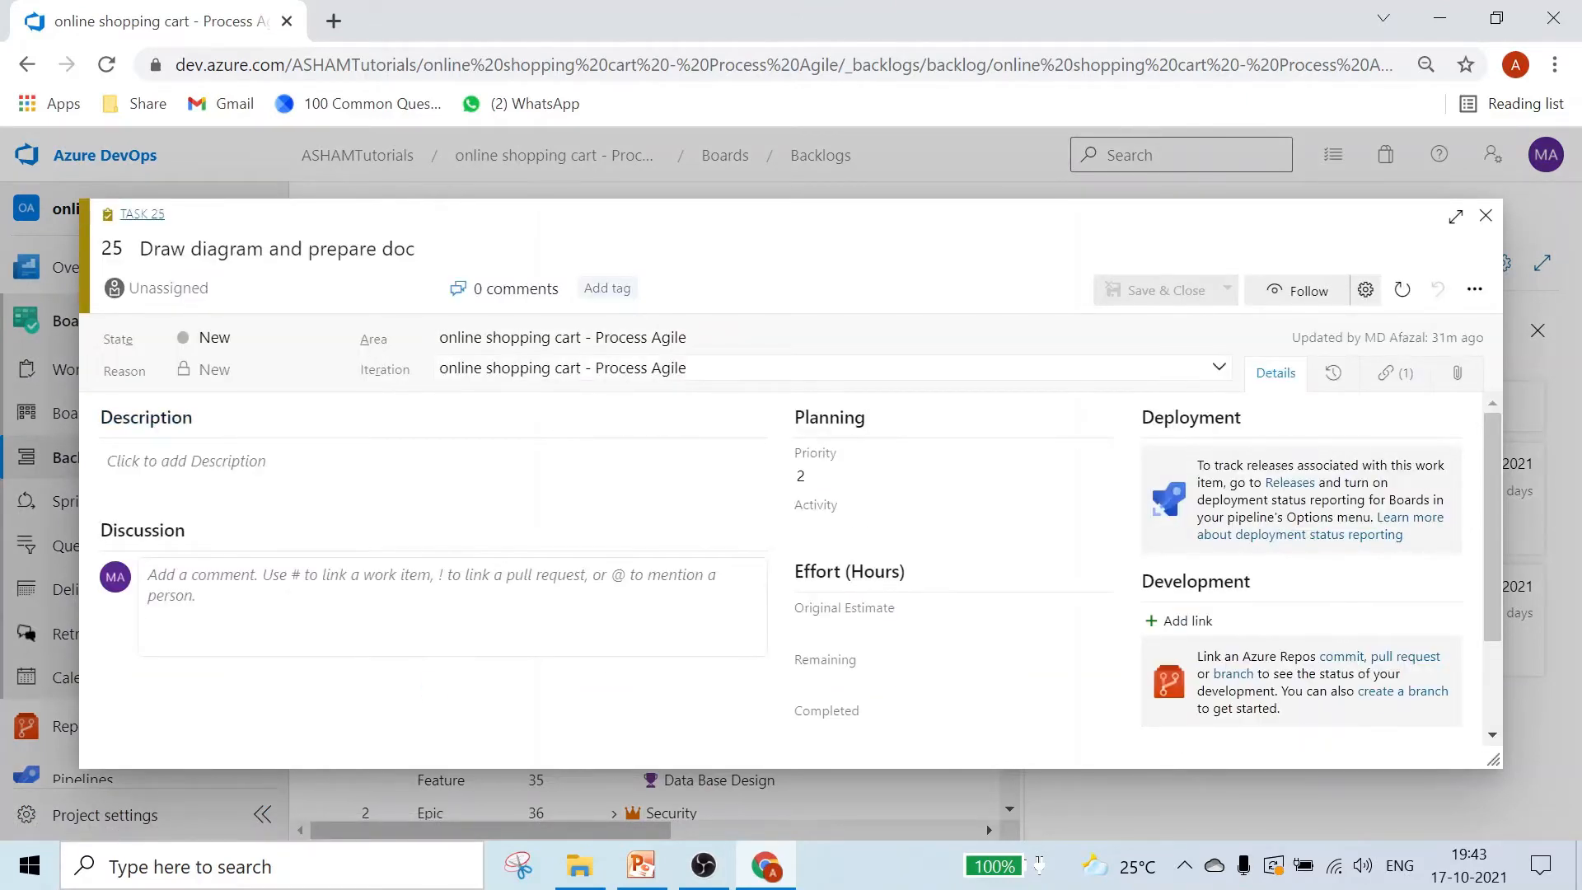
{"action": "left_click", "coordinate": [576, 368]}
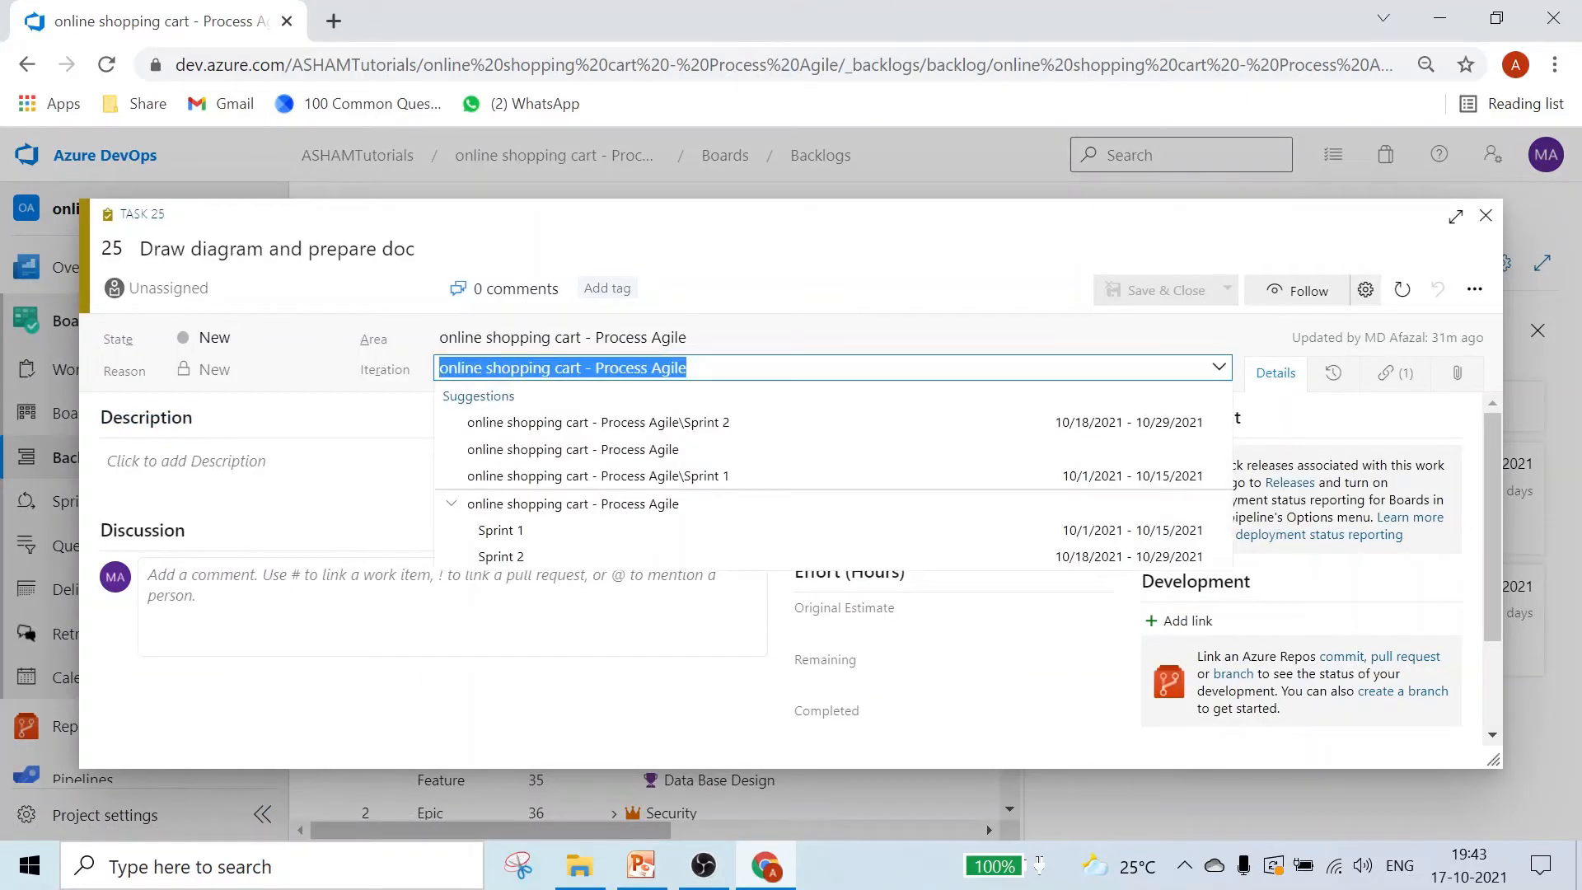
{"action": "left_click", "coordinate": [688, 424]}
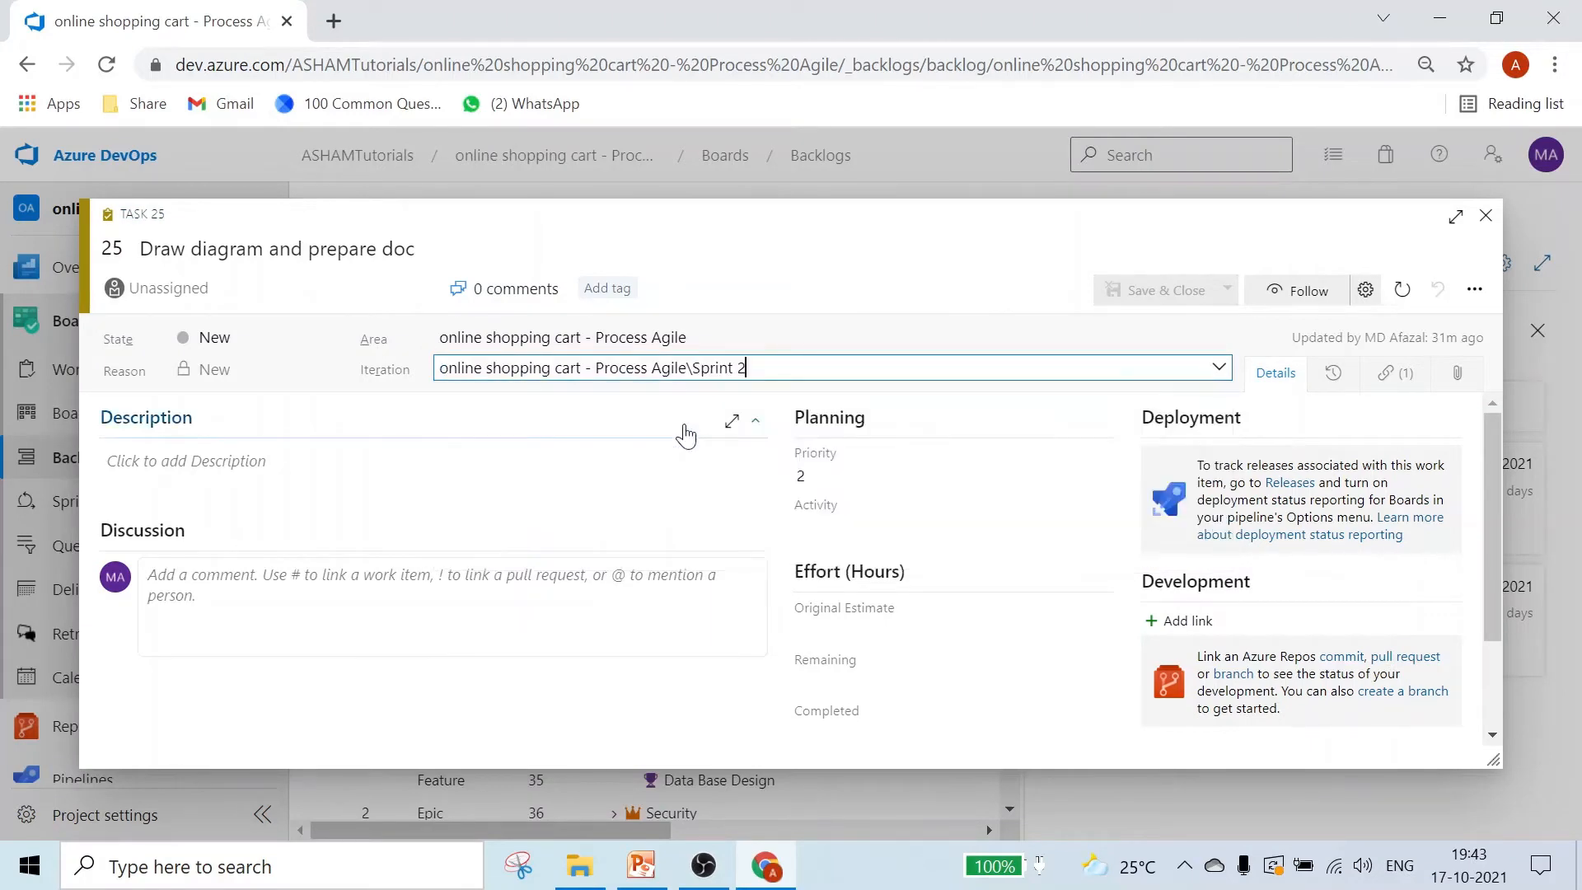
{"action": "left_click", "coordinate": [1158, 293]}
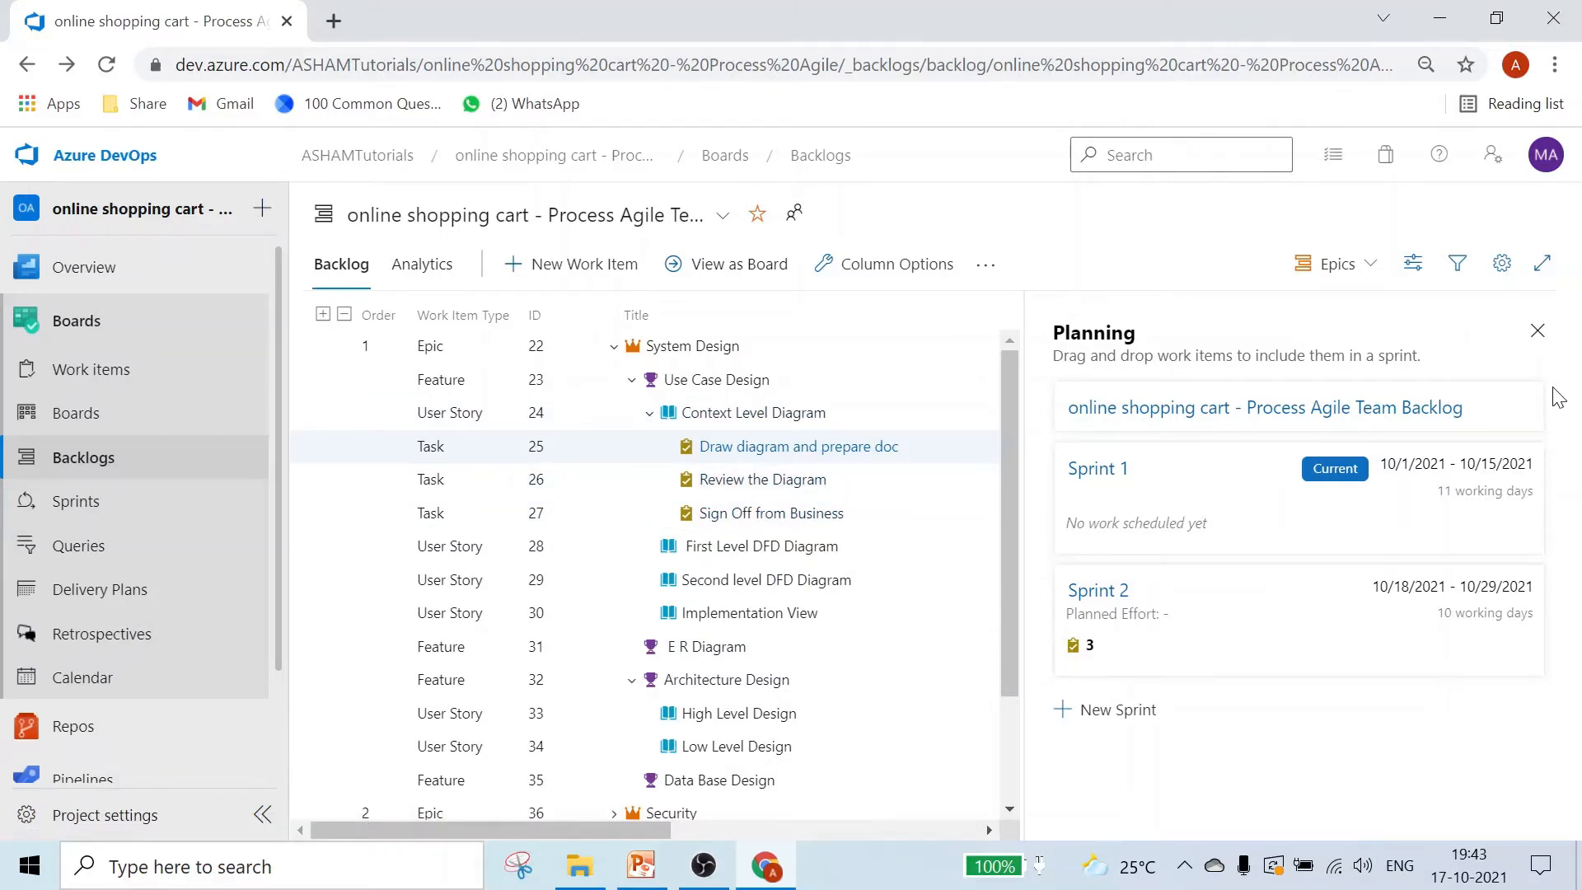
Examine the Product epic's Add Product feature, including the tasks under its Requirement and Design user stories.
{"action": "scroll", "coordinate": [744, 686], "scroll_direction": "down", "scroll_amount": 2}
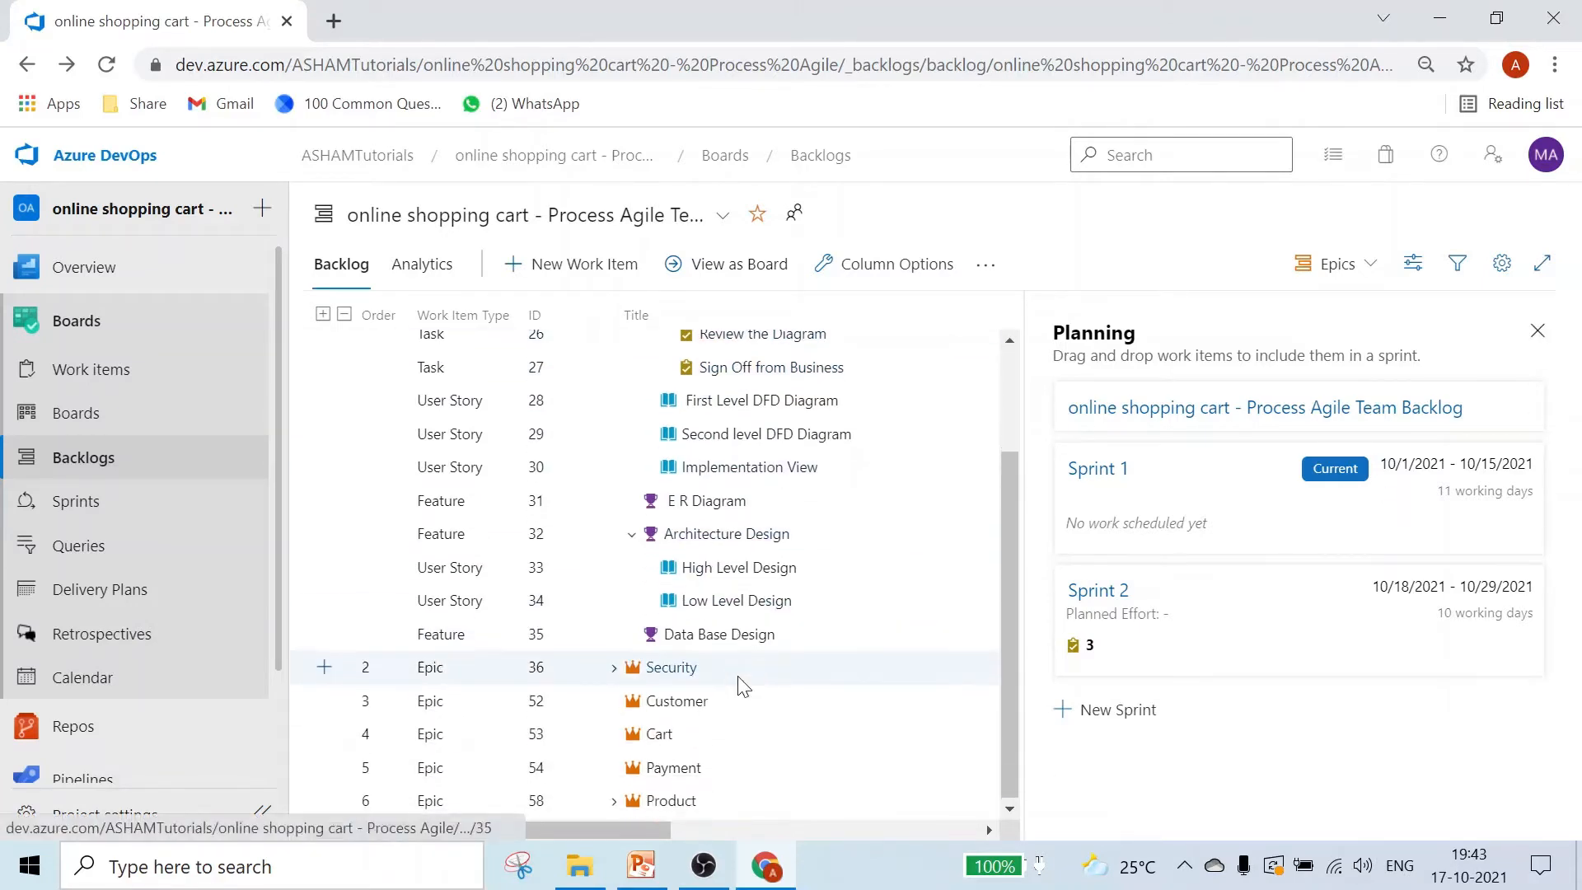
{"action": "left_click", "coordinate": [614, 801]}
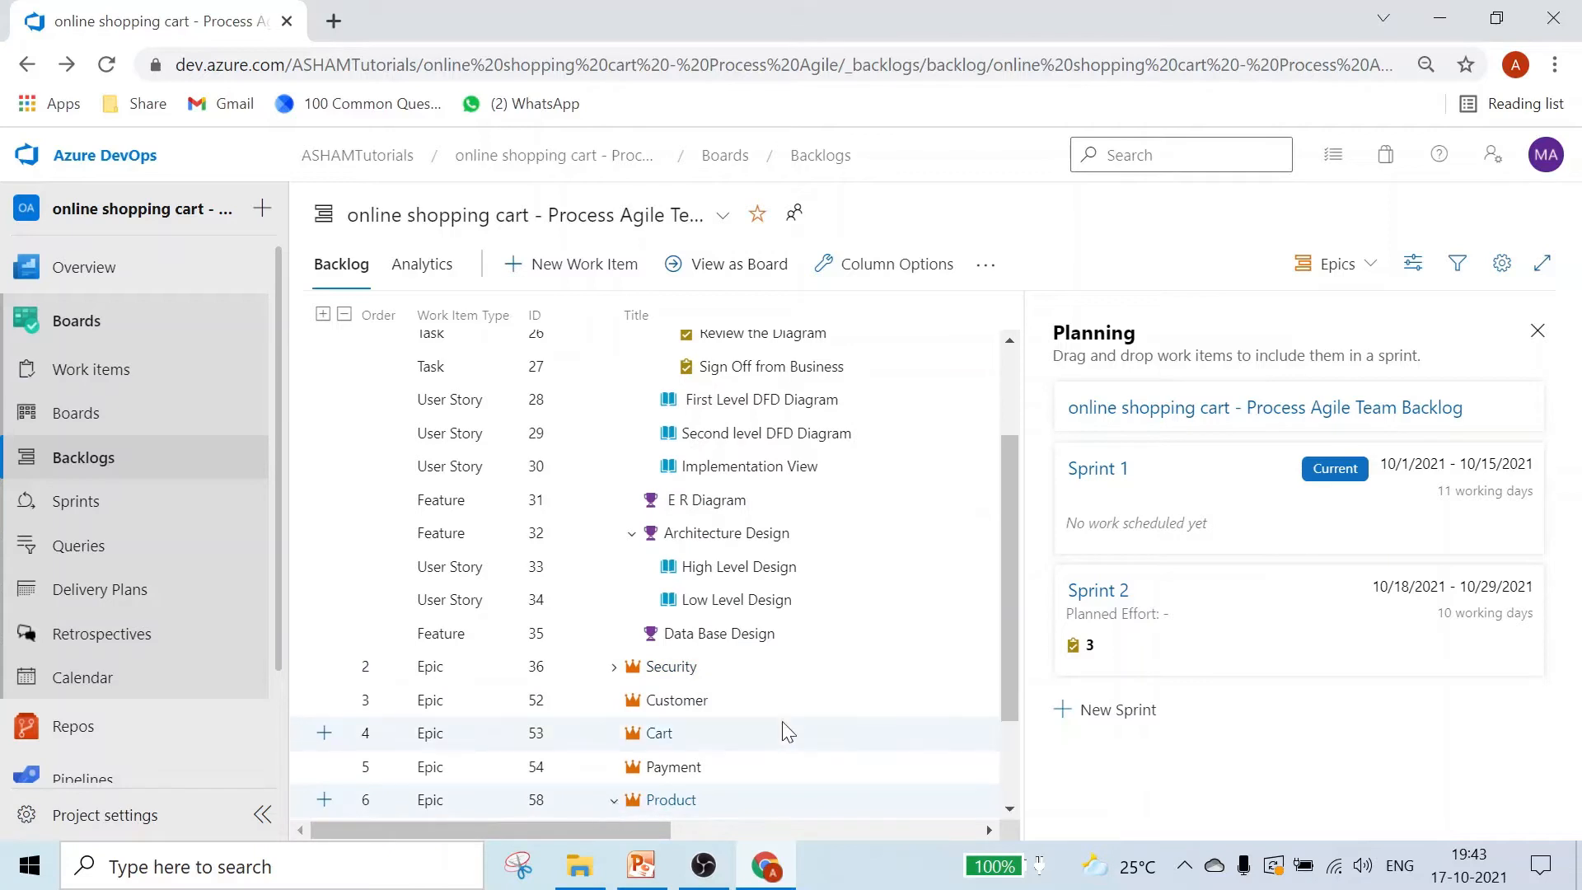
{"action": "scroll", "coordinate": [783, 732], "scroll_direction": "down", "scroll_amount": 2}
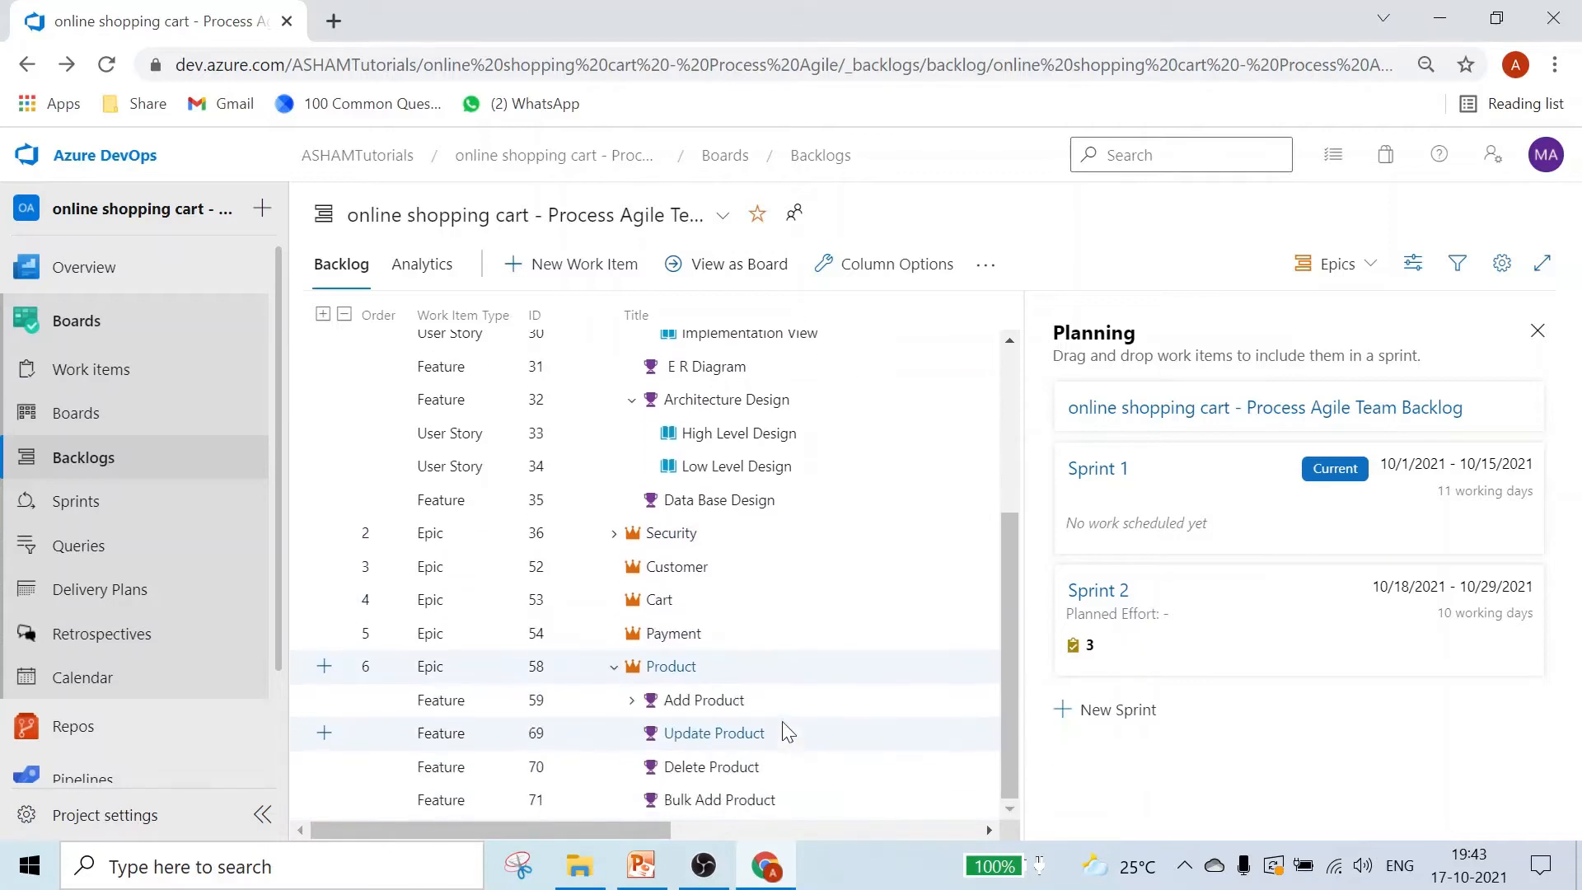
{"action": "left_click", "coordinate": [631, 700]}
{"action": "scroll", "coordinate": [831, 692], "scroll_direction": "down", "scroll_amount": 2}
{"action": "left_click", "coordinate": [650, 665]}
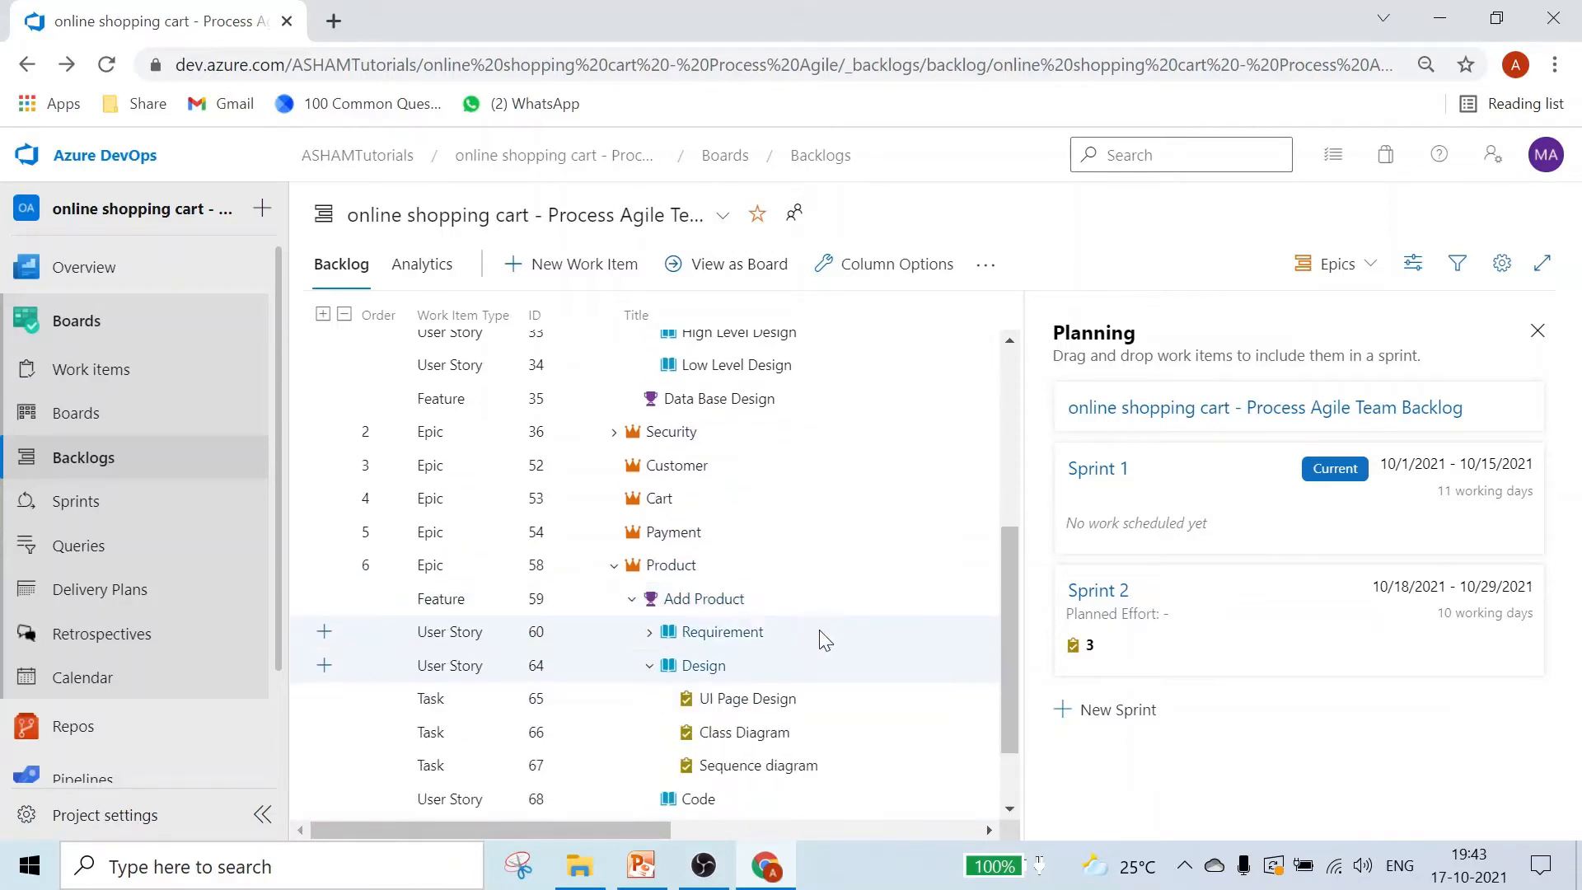
{"action": "left_click", "coordinate": [650, 632]}
{"action": "scroll", "coordinate": [791, 651], "scroll_direction": "down", "scroll_amount": 3}
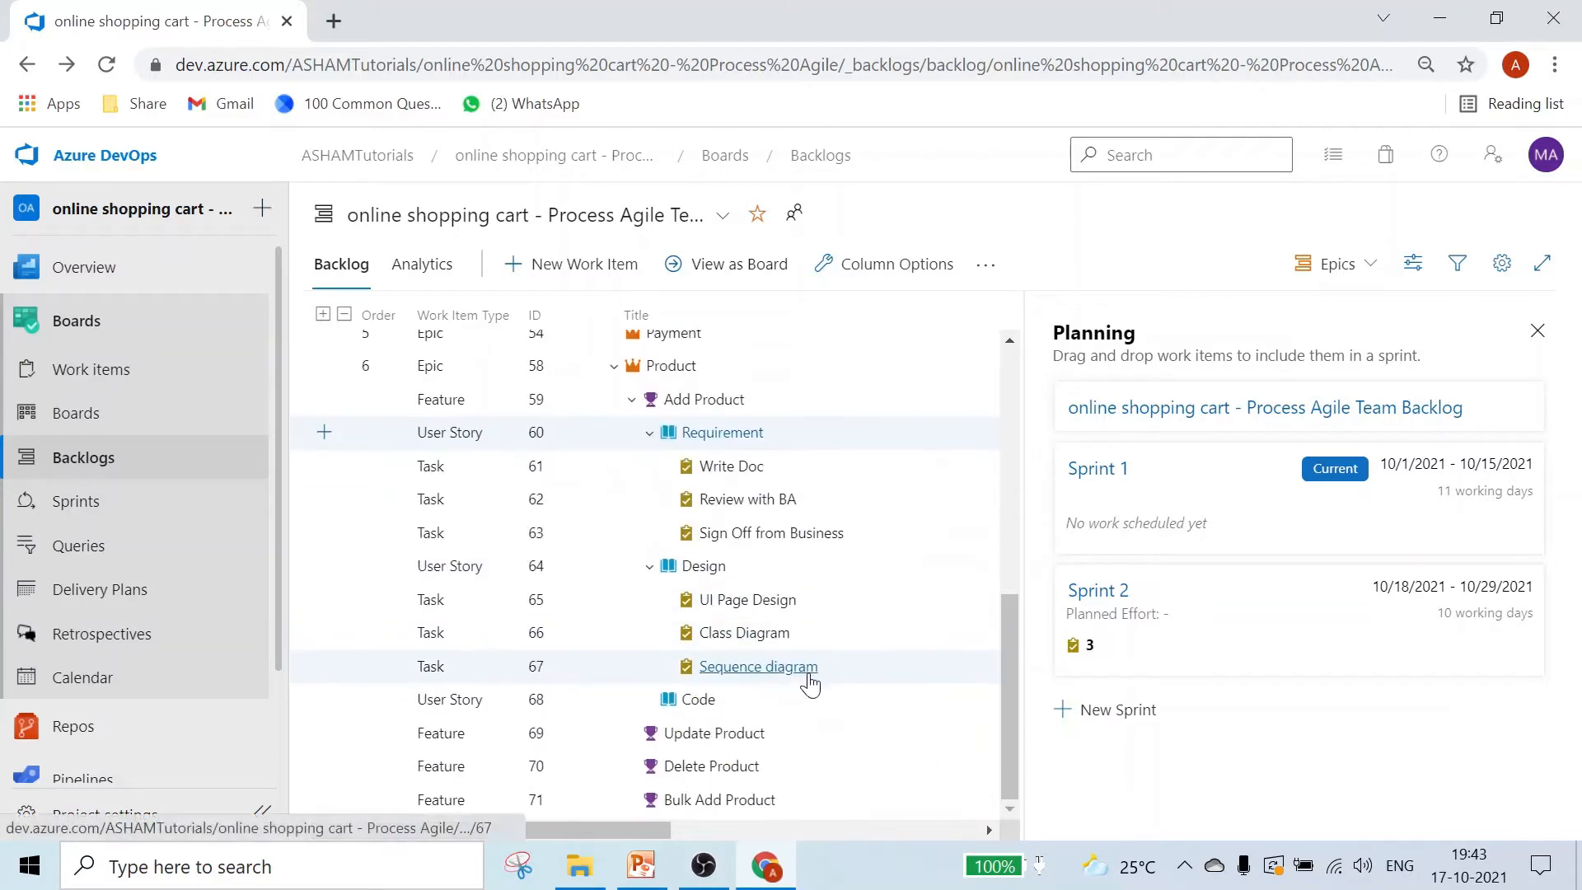
{"action": "scroll", "coordinate": [810, 685], "scroll_direction": "up", "scroll_amount": 8}
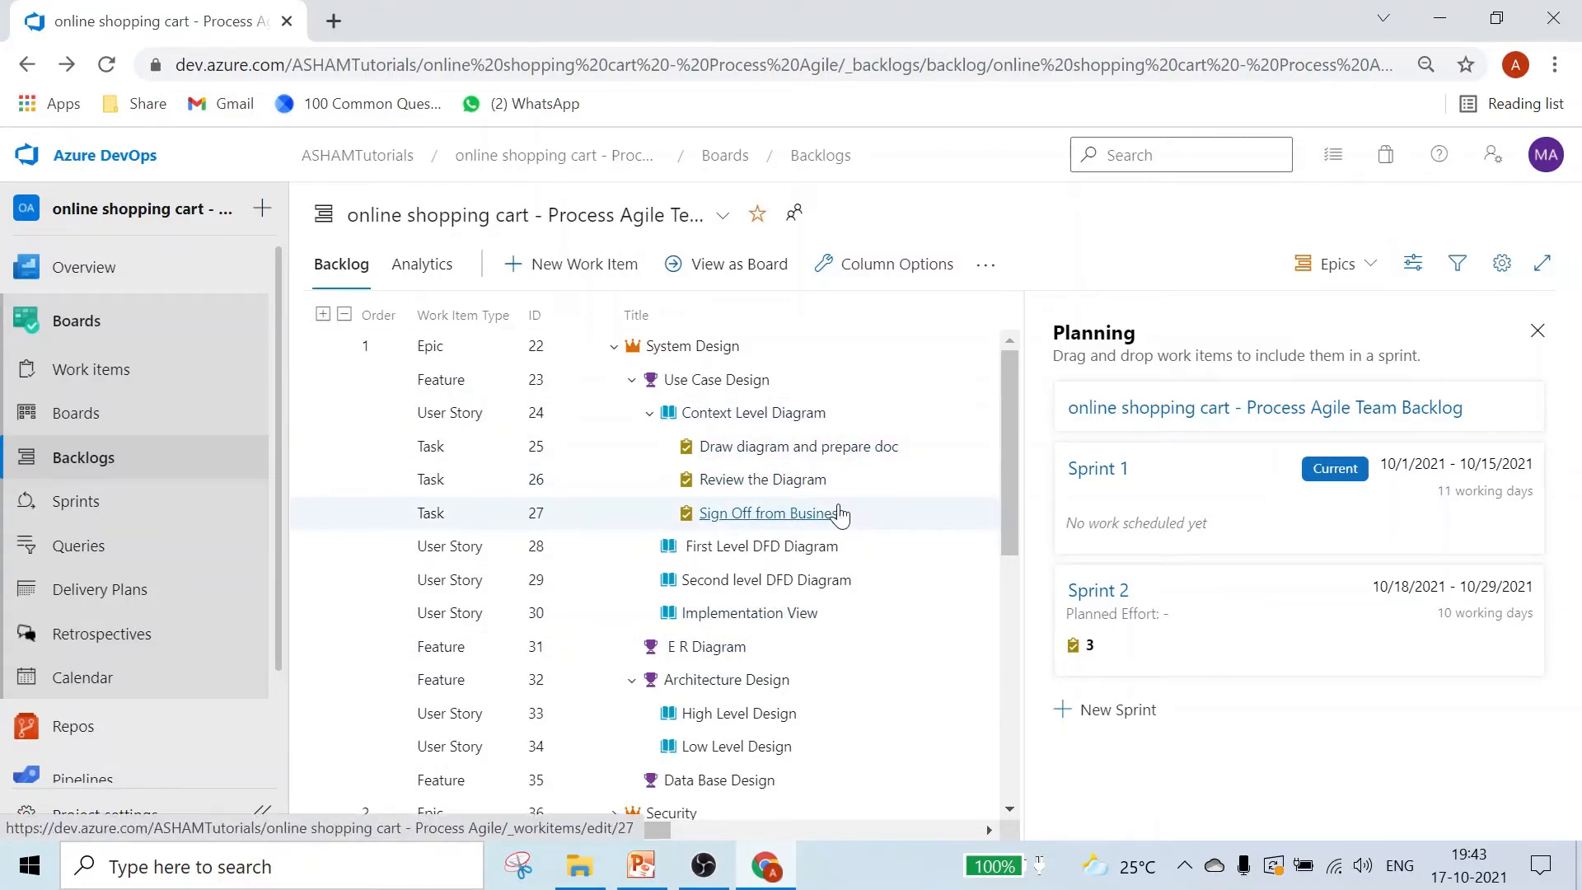
Return to the project's sprints and show the taskboard of Sprint 2.
{"action": "left_click", "coordinate": [68, 507]}
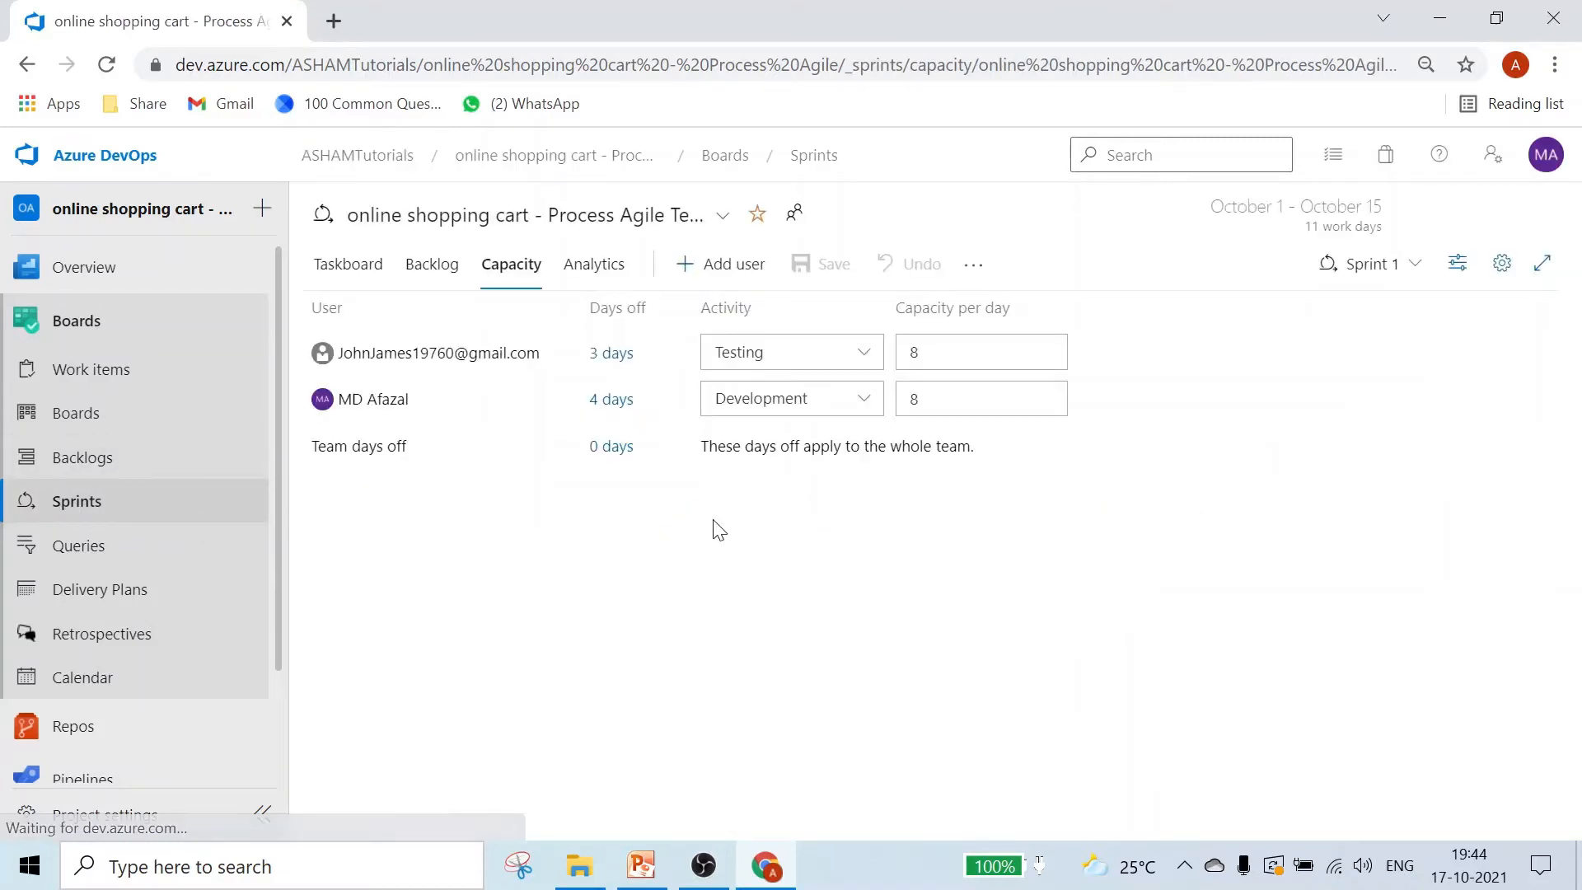
{"action": "left_click", "coordinate": [354, 265]}
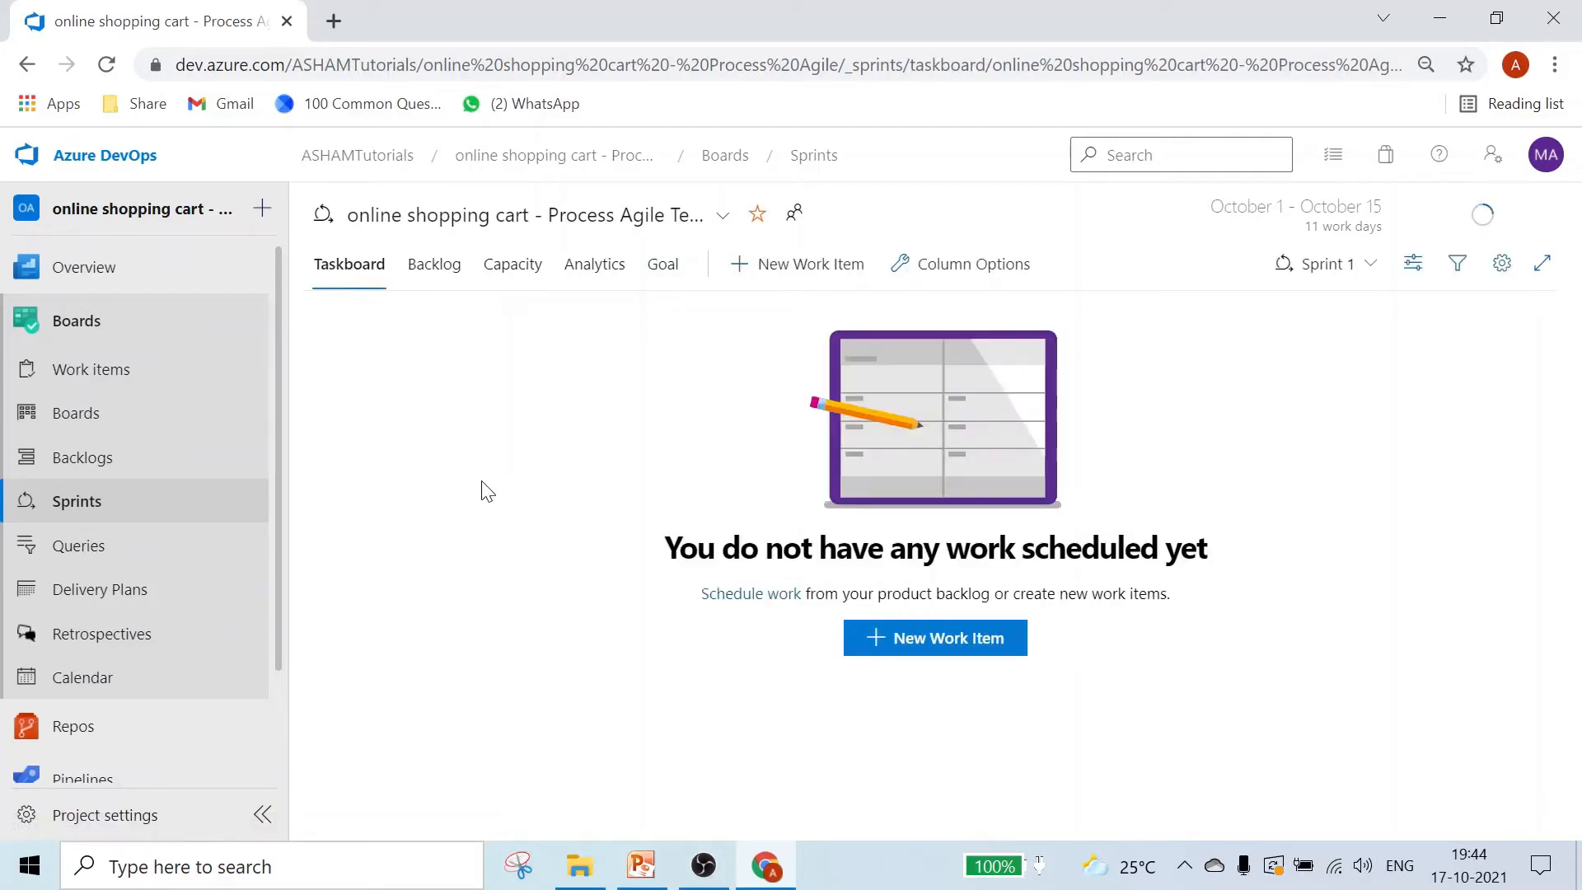
{"action": "left_click", "coordinate": [1366, 263]}
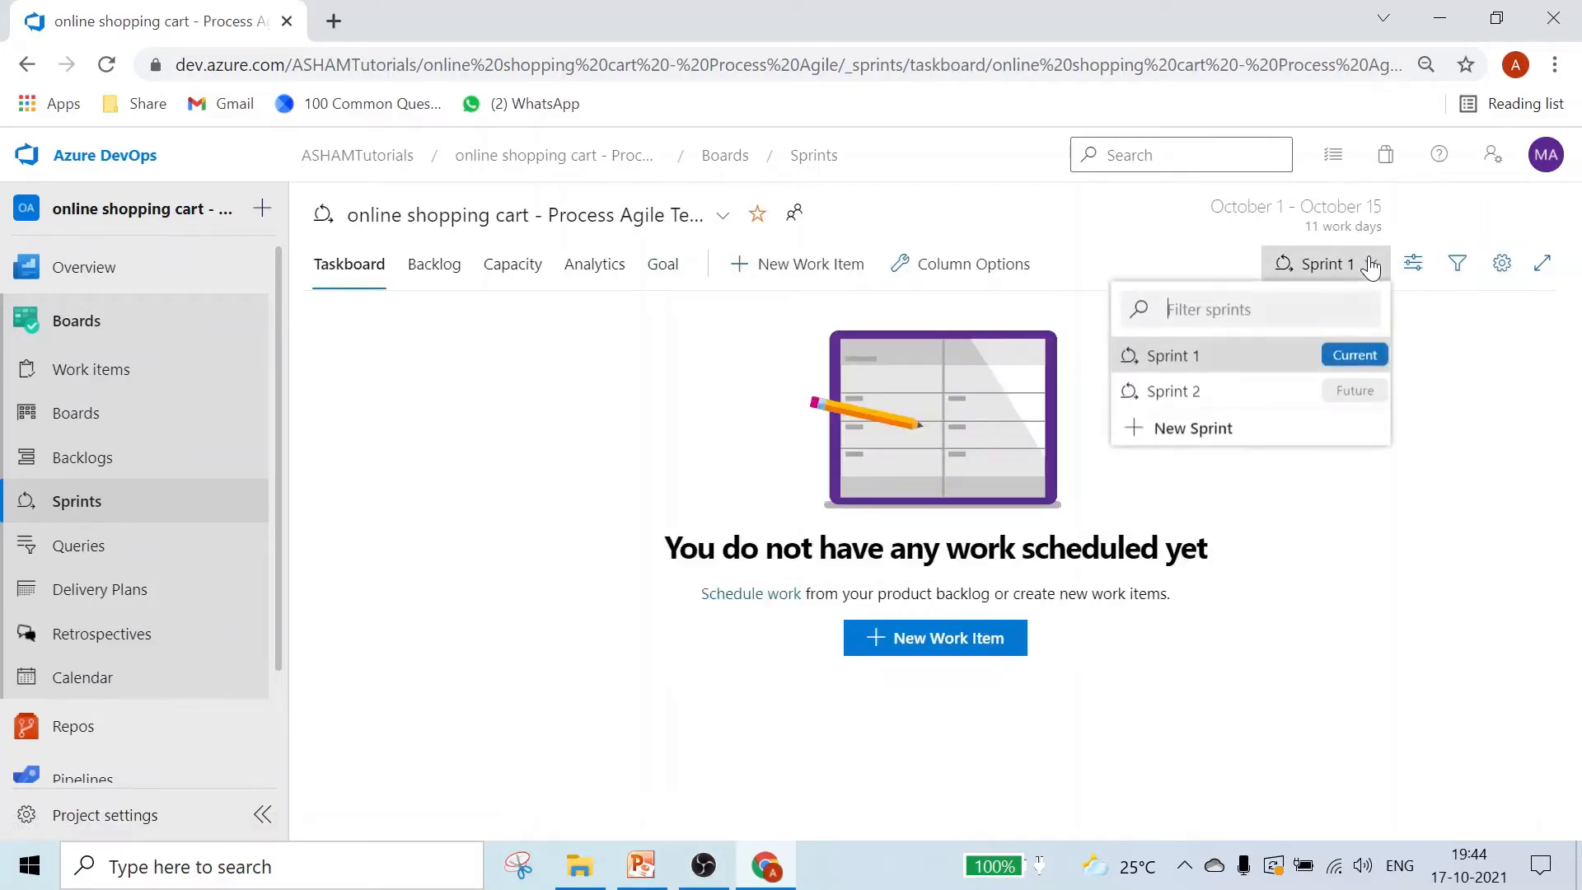
{"action": "left_click", "coordinate": [1178, 393]}
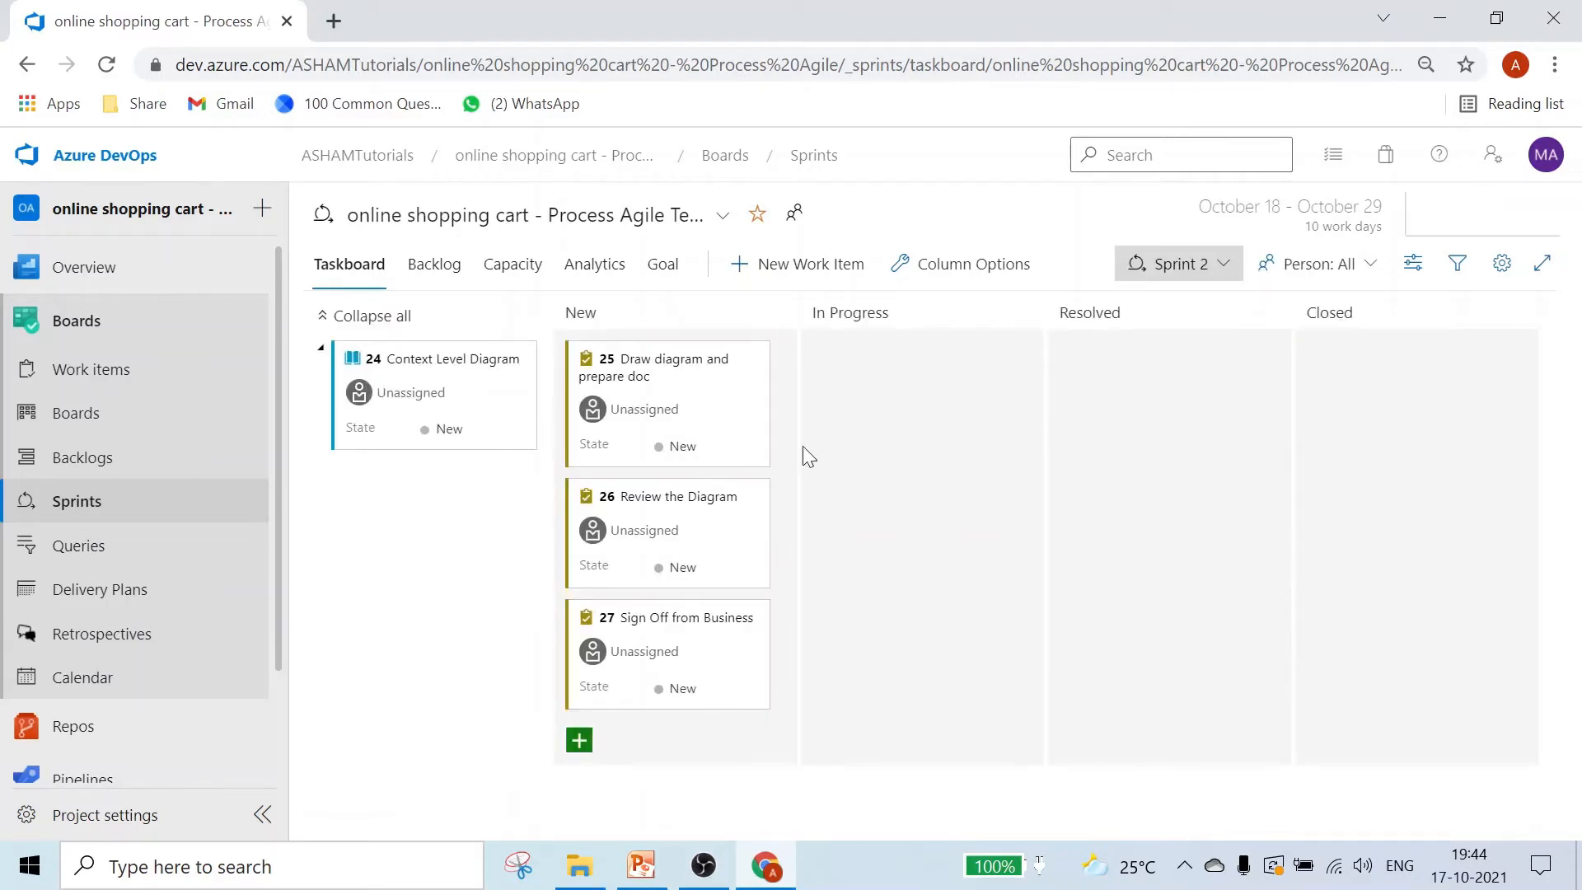
Assign Draw diagram and prepare doc and Sign Off from Business to the newly added member, and Review the Diagram to the original Development member.
{"action": "left_click", "coordinate": [659, 412]}
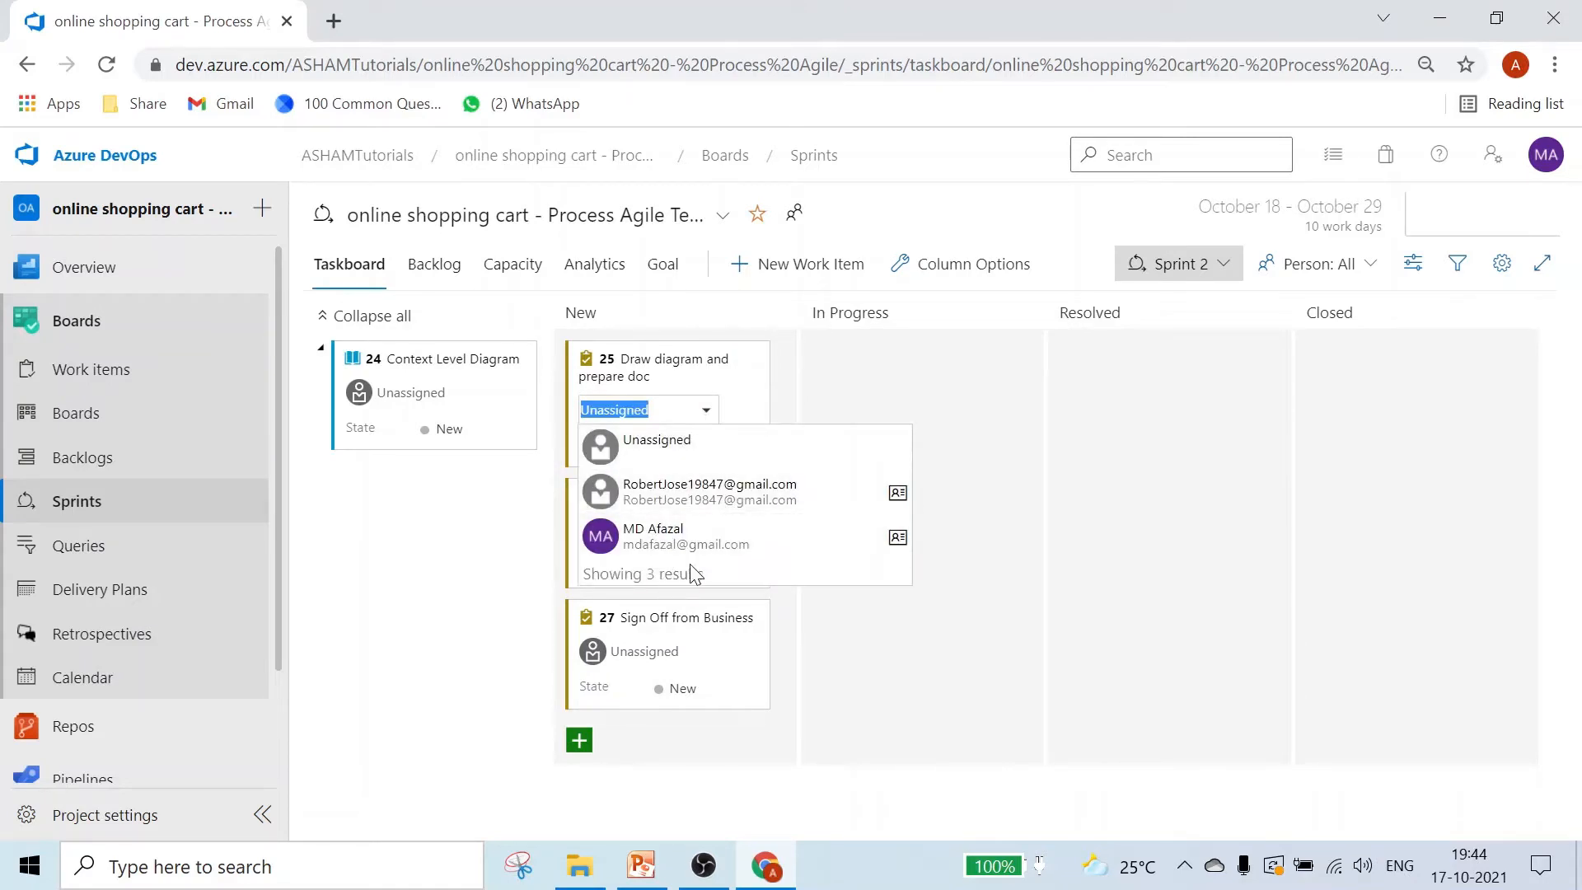
{"action": "left_click", "coordinate": [706, 486]}
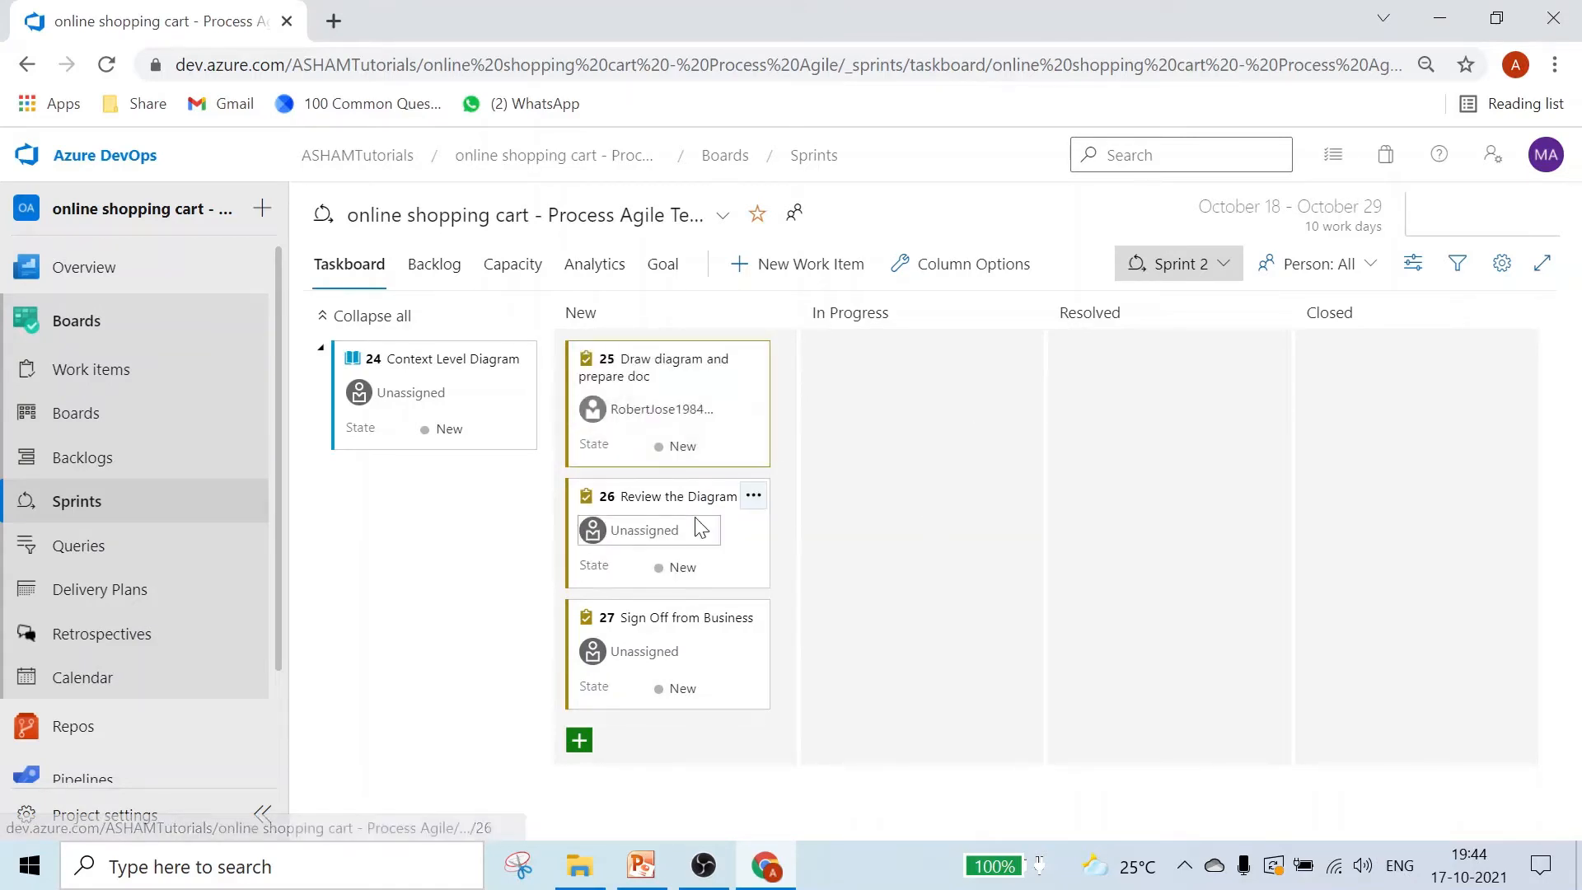
{"action": "left_click", "coordinate": [705, 531]}
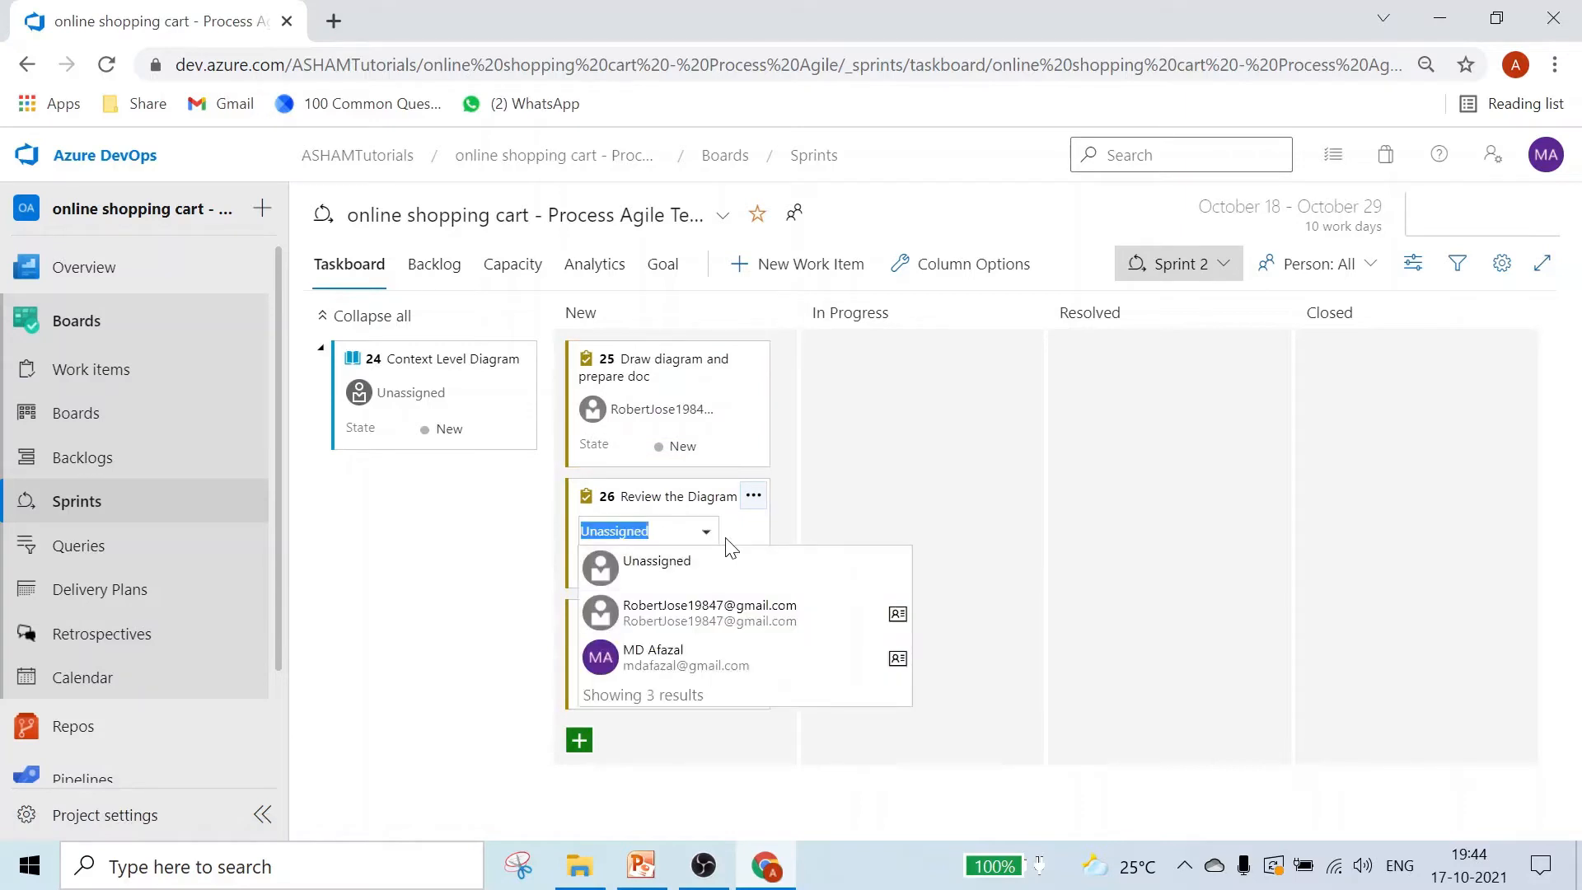
{"action": "left_click", "coordinate": [642, 664]}
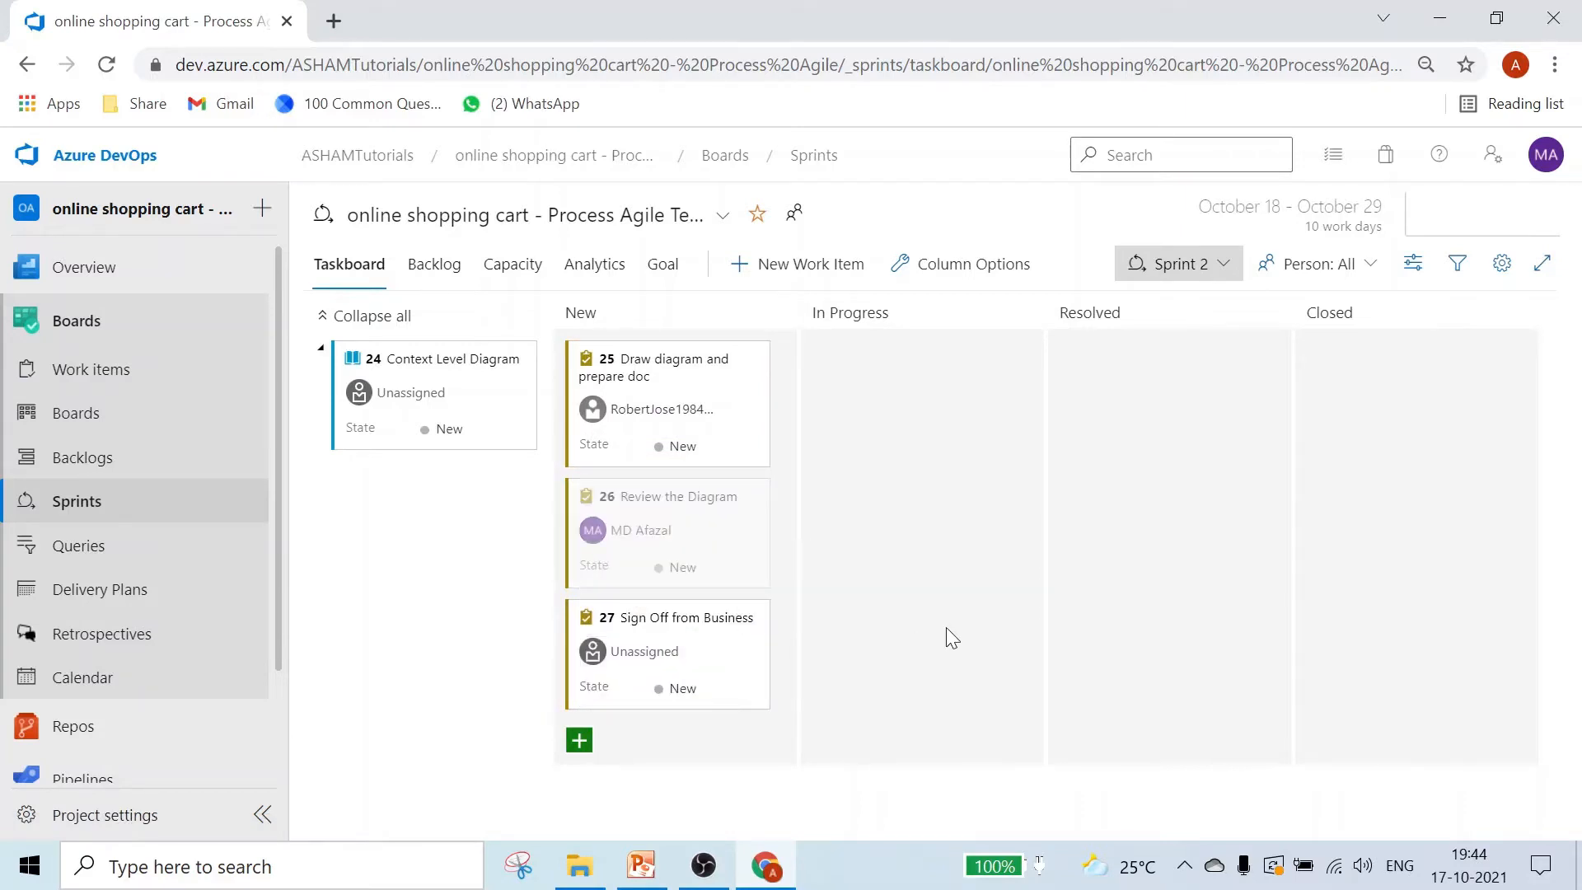
{"action": "left_click", "coordinate": [696, 653]}
{"action": "left_click", "coordinate": [687, 736]}
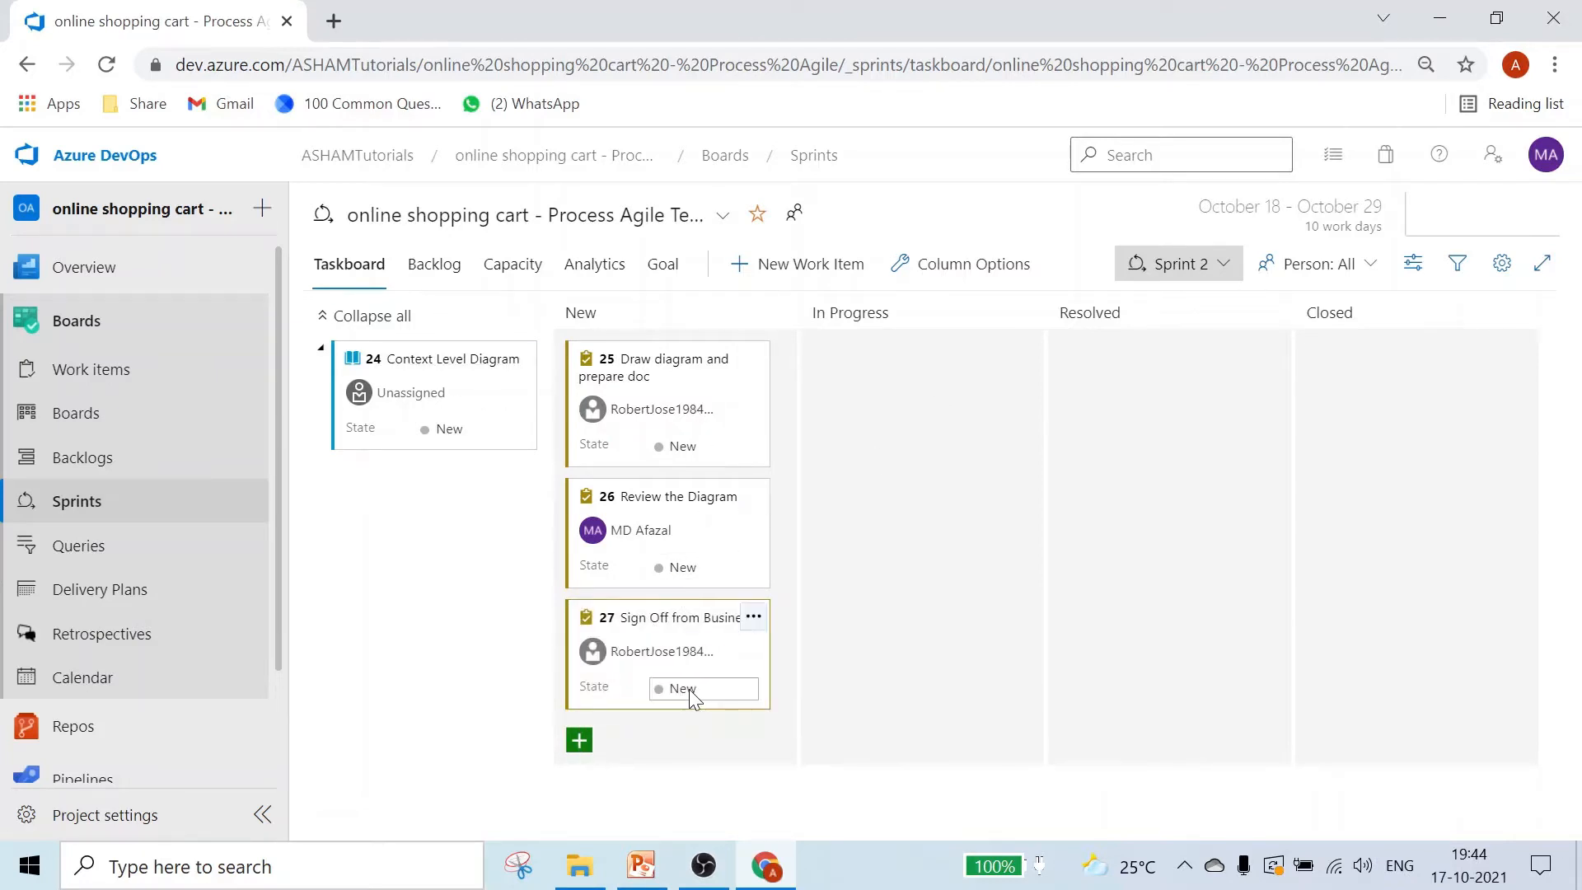
Examine the assignee choices and the Effort (Hours) fields of the Draw diagram and prepare doc task in its details.
{"action": "left_click", "coordinate": [663, 363]}
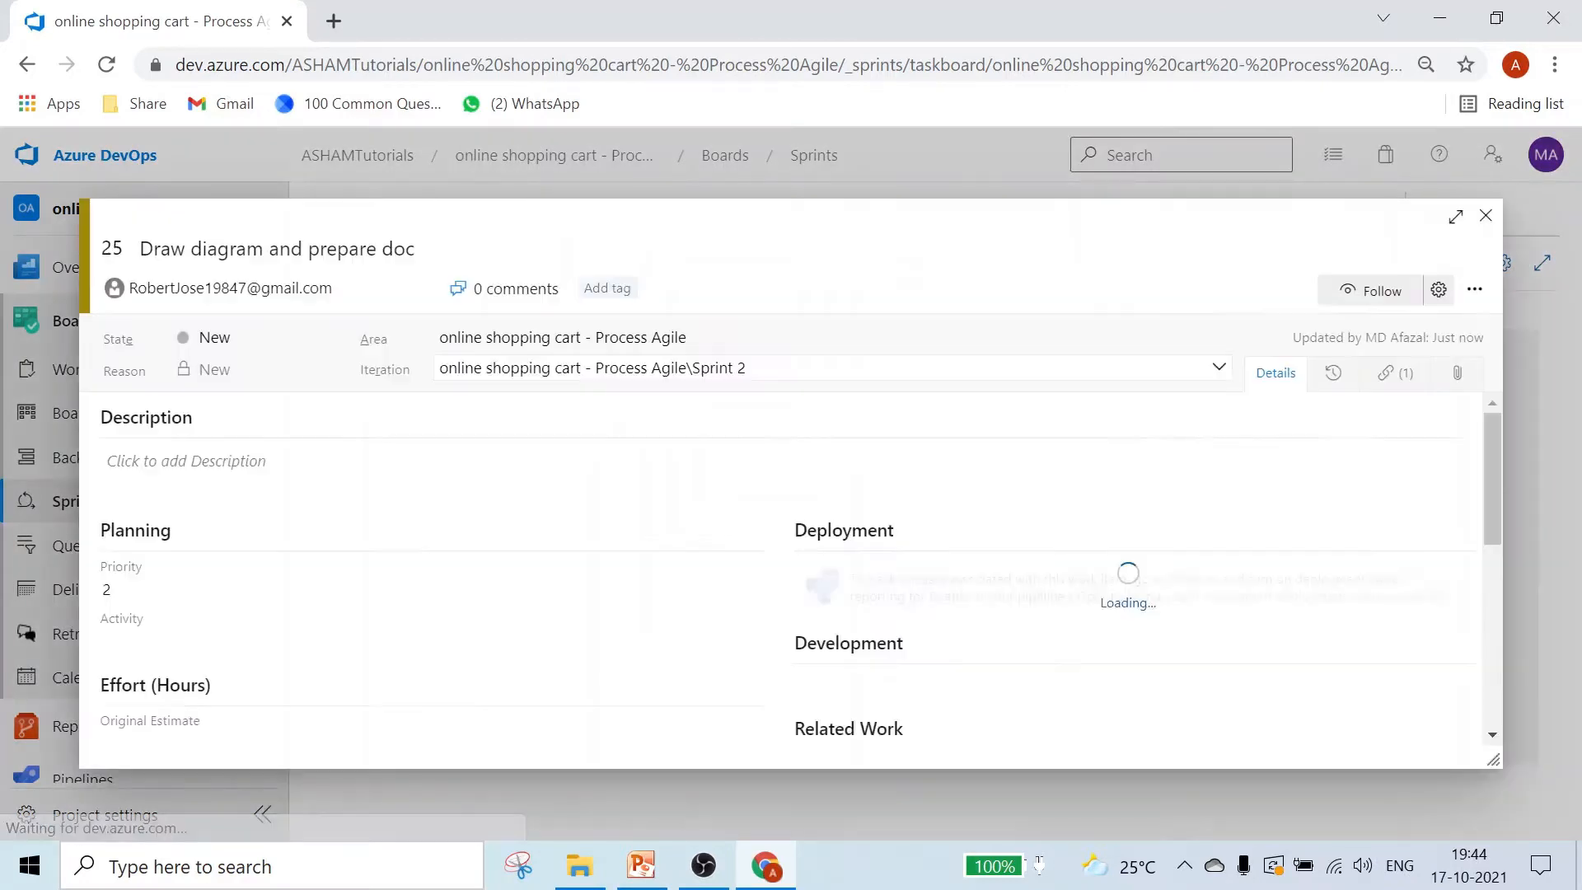
{"action": "left_click", "coordinate": [193, 289]}
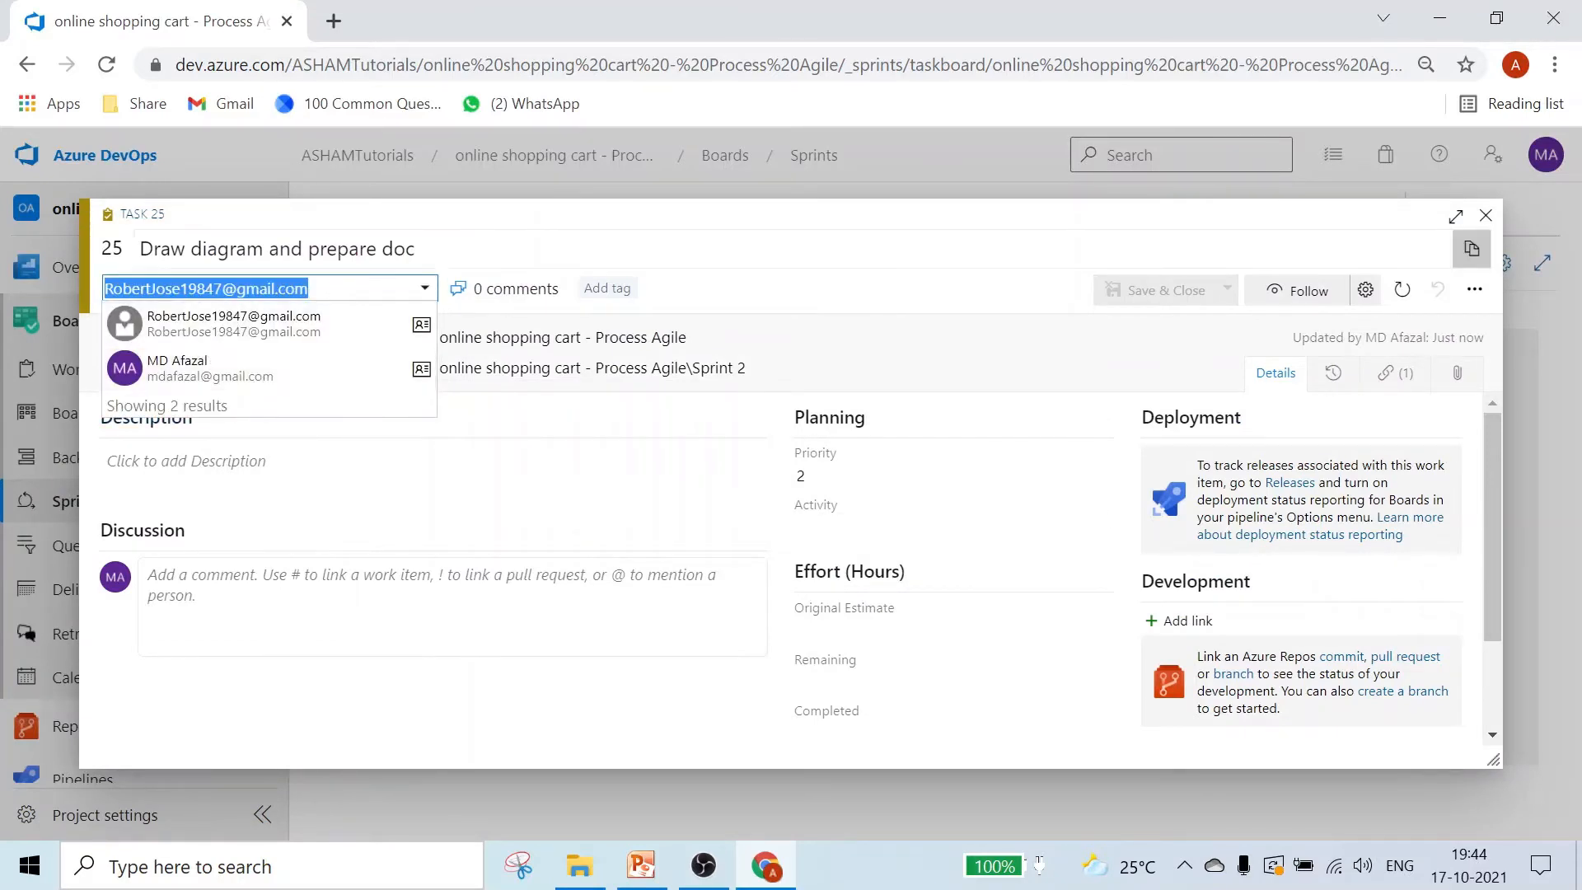
{"action": "left_click", "coordinate": [419, 249]}
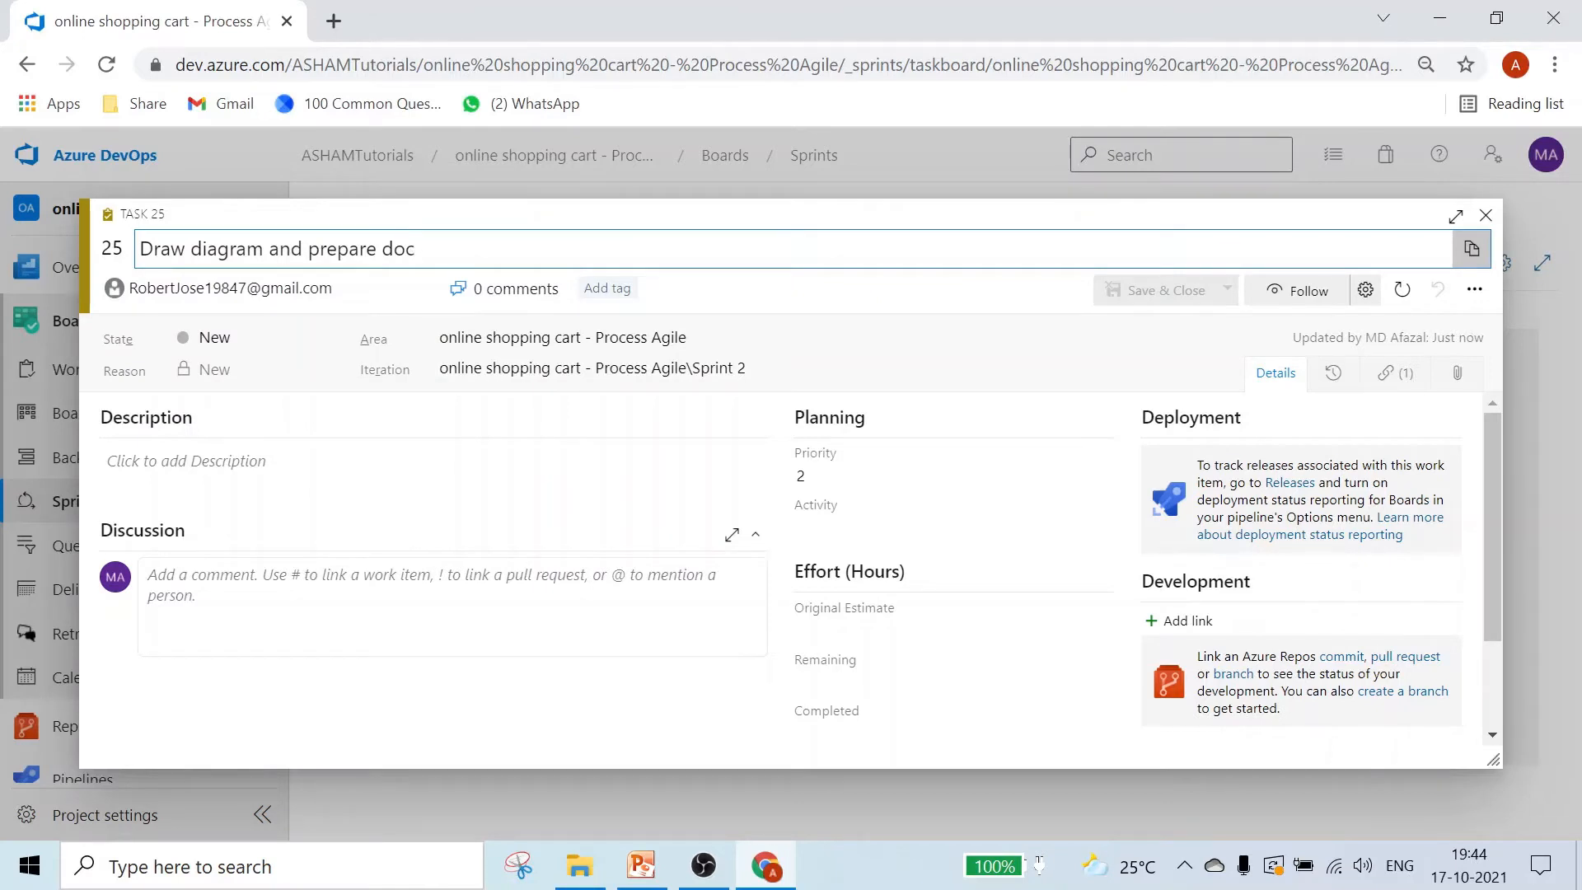
{"action": "scroll", "coordinate": [857, 626], "scroll_direction": "down", "scroll_amount": 2}
{"action": "scroll", "coordinate": [791, 568], "scroll_direction": "down", "scroll_amount": 2}
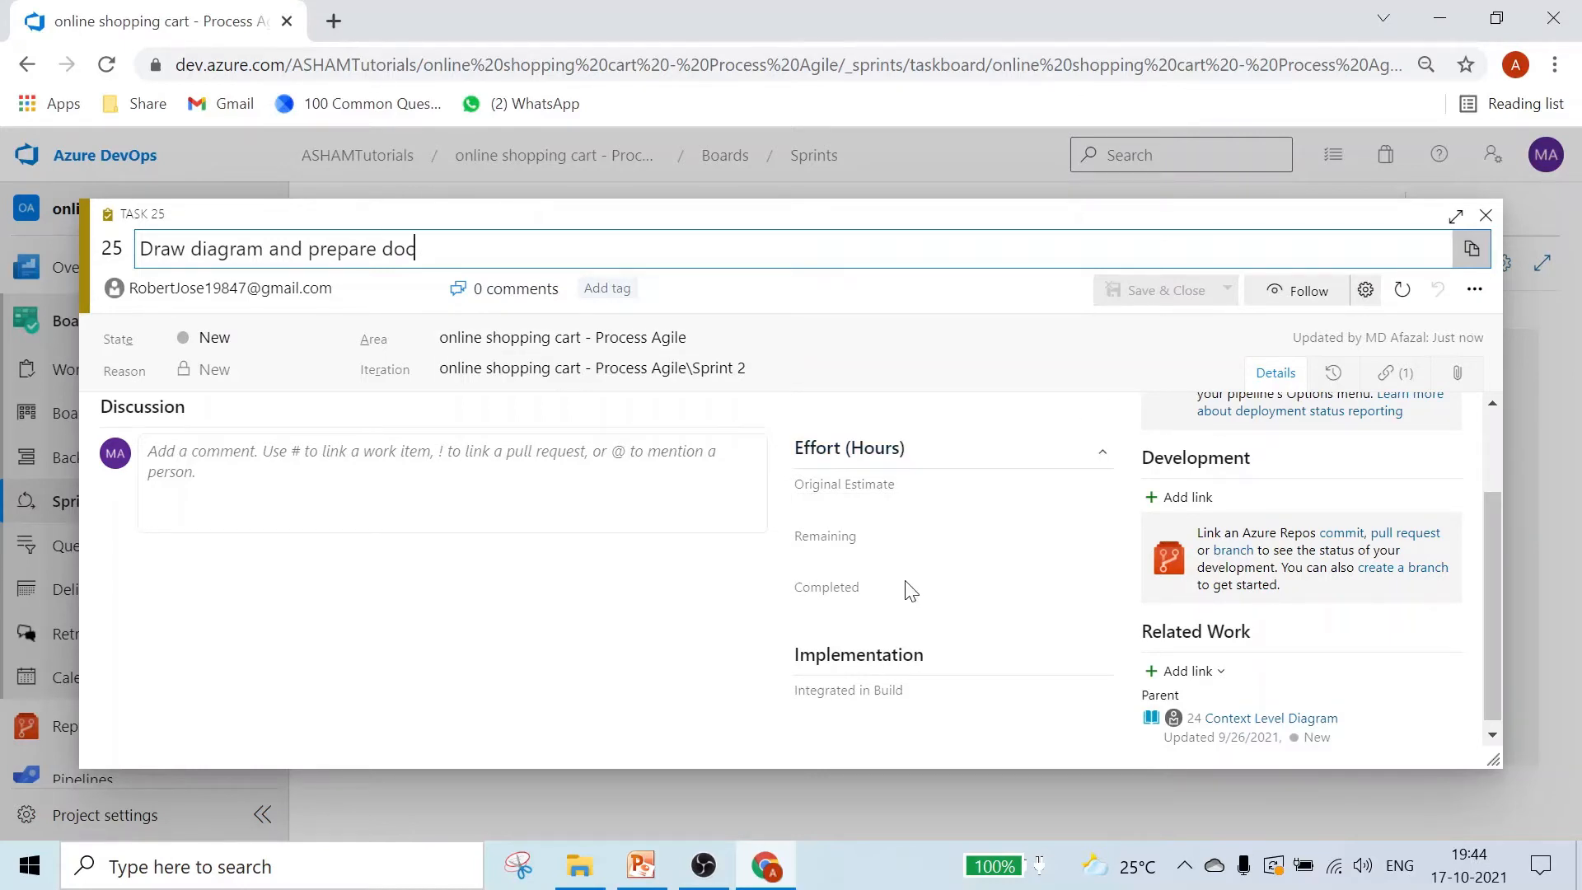
{"action": "scroll", "coordinate": [907, 591], "scroll_direction": "up", "scroll_amount": 2}
{"action": "scroll", "coordinate": [907, 591], "scroll_direction": "down", "scroll_amount": 1}
{"action": "scroll", "coordinate": [906, 592], "scroll_direction": "down", "scroll_amount": 1}
{"action": "left_click", "coordinate": [857, 504]}
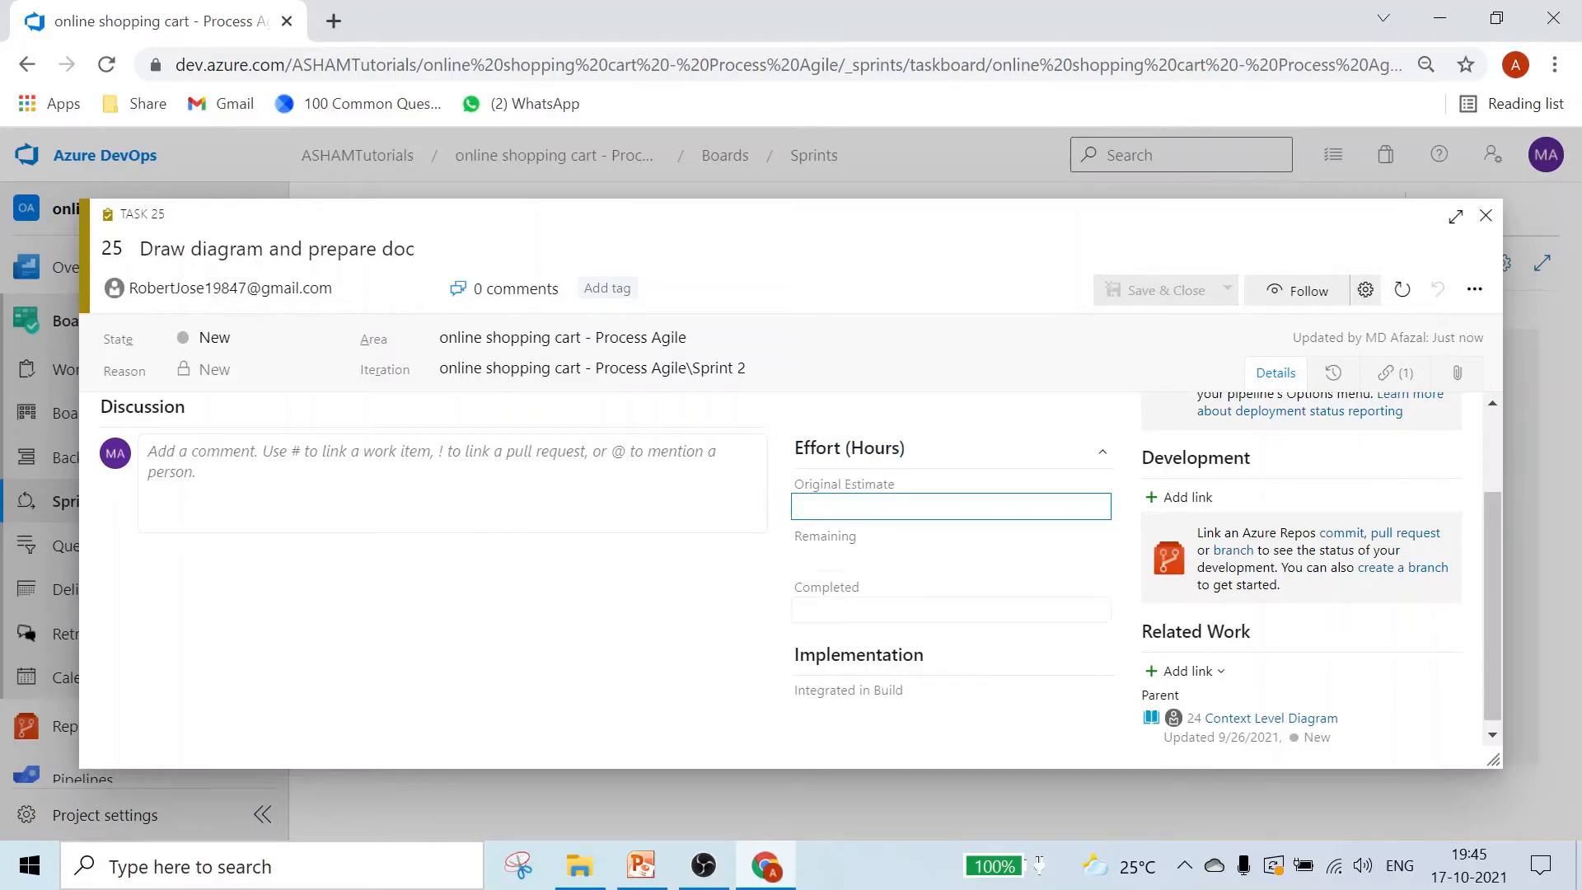
{"action": "scroll", "coordinate": [879, 587], "scroll_direction": "up", "scroll_amount": 2}
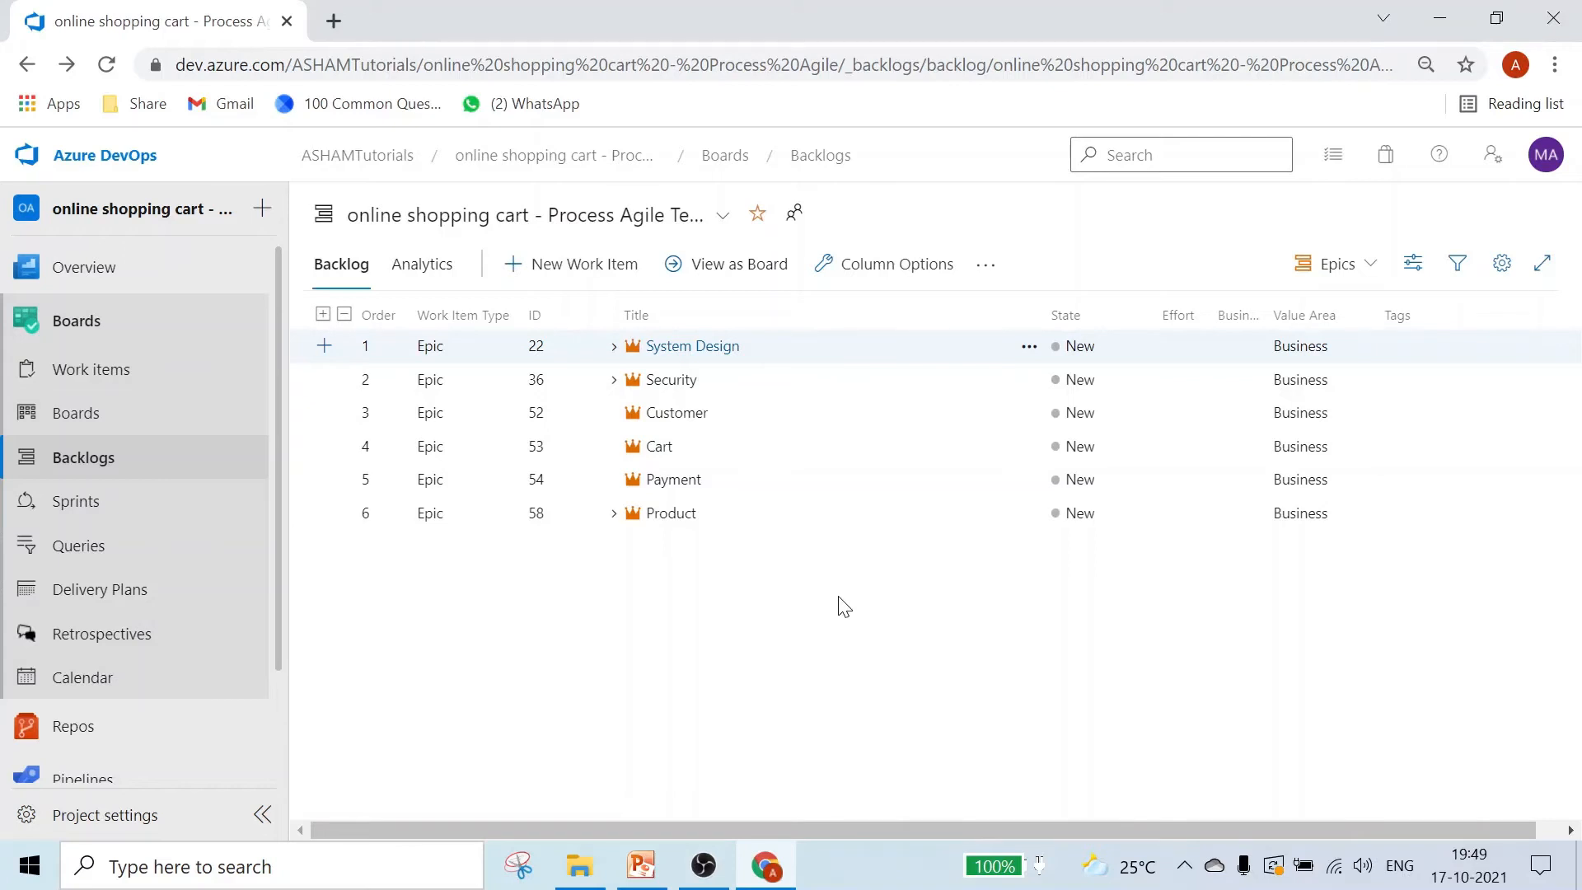
Select Sprint 2 in the project's sprints and open its goal page.
{"action": "left_click", "coordinate": [25, 501]}
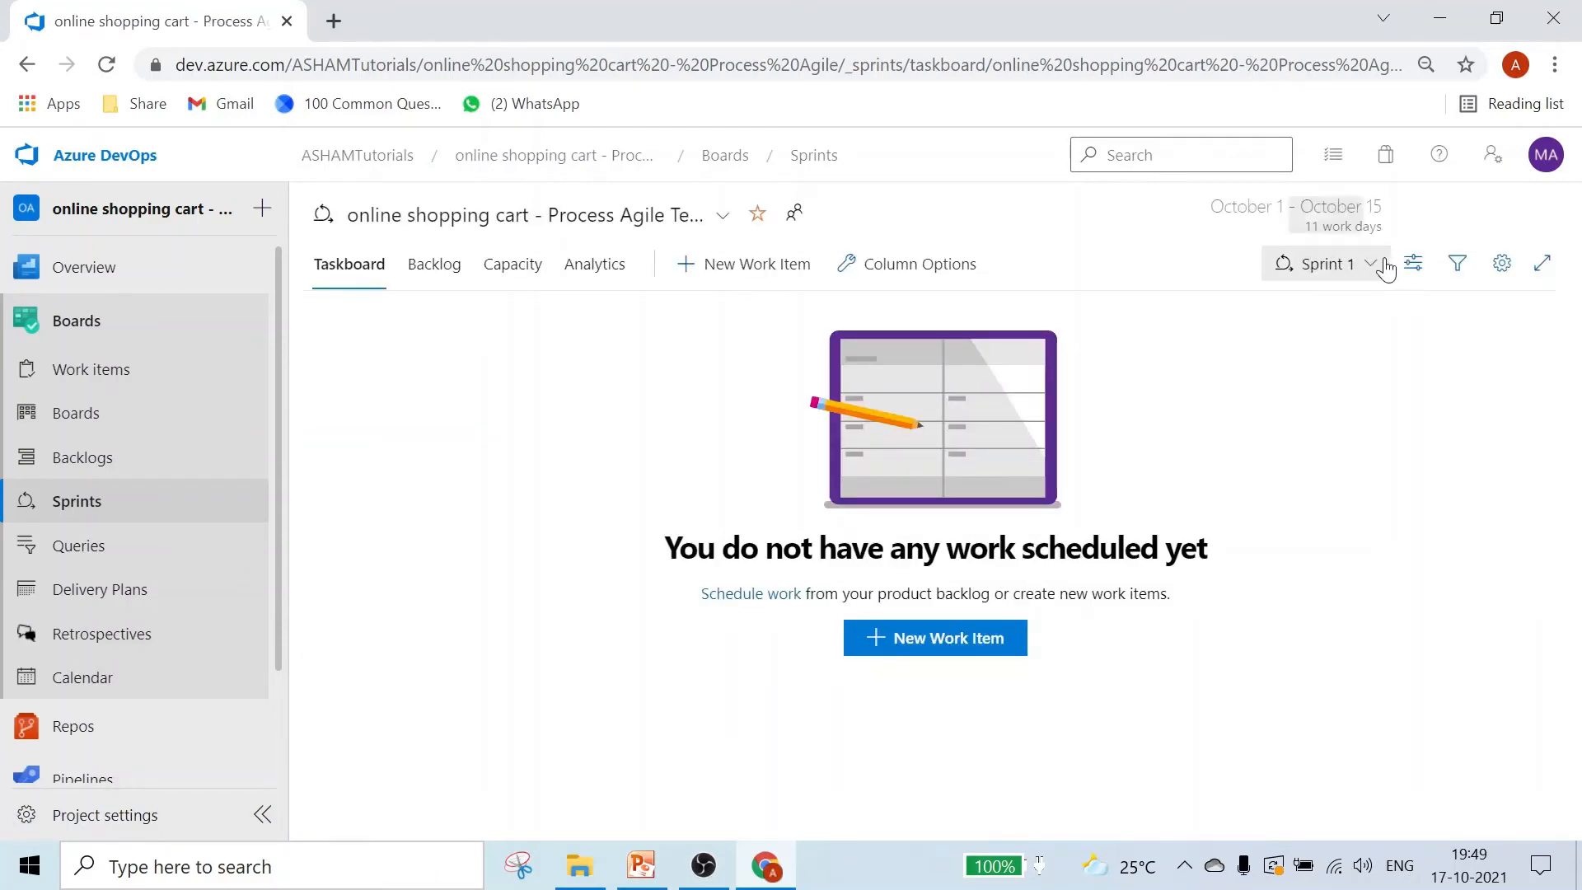
{"action": "left_click", "coordinate": [1371, 265]}
{"action": "left_click", "coordinate": [1196, 390]}
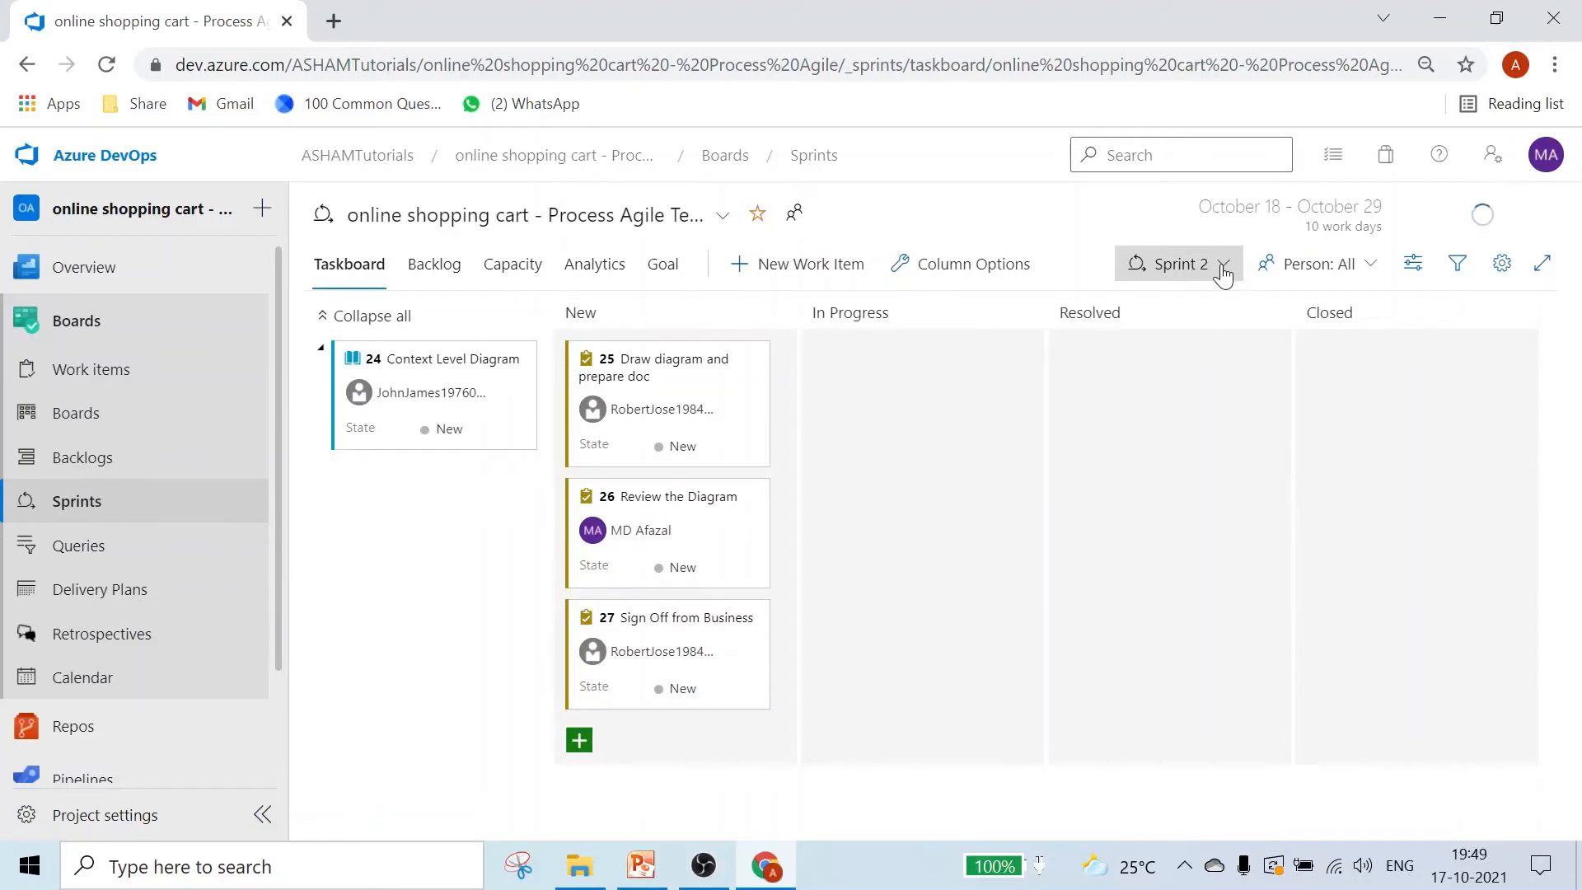
{"action": "left_click", "coordinate": [668, 277]}
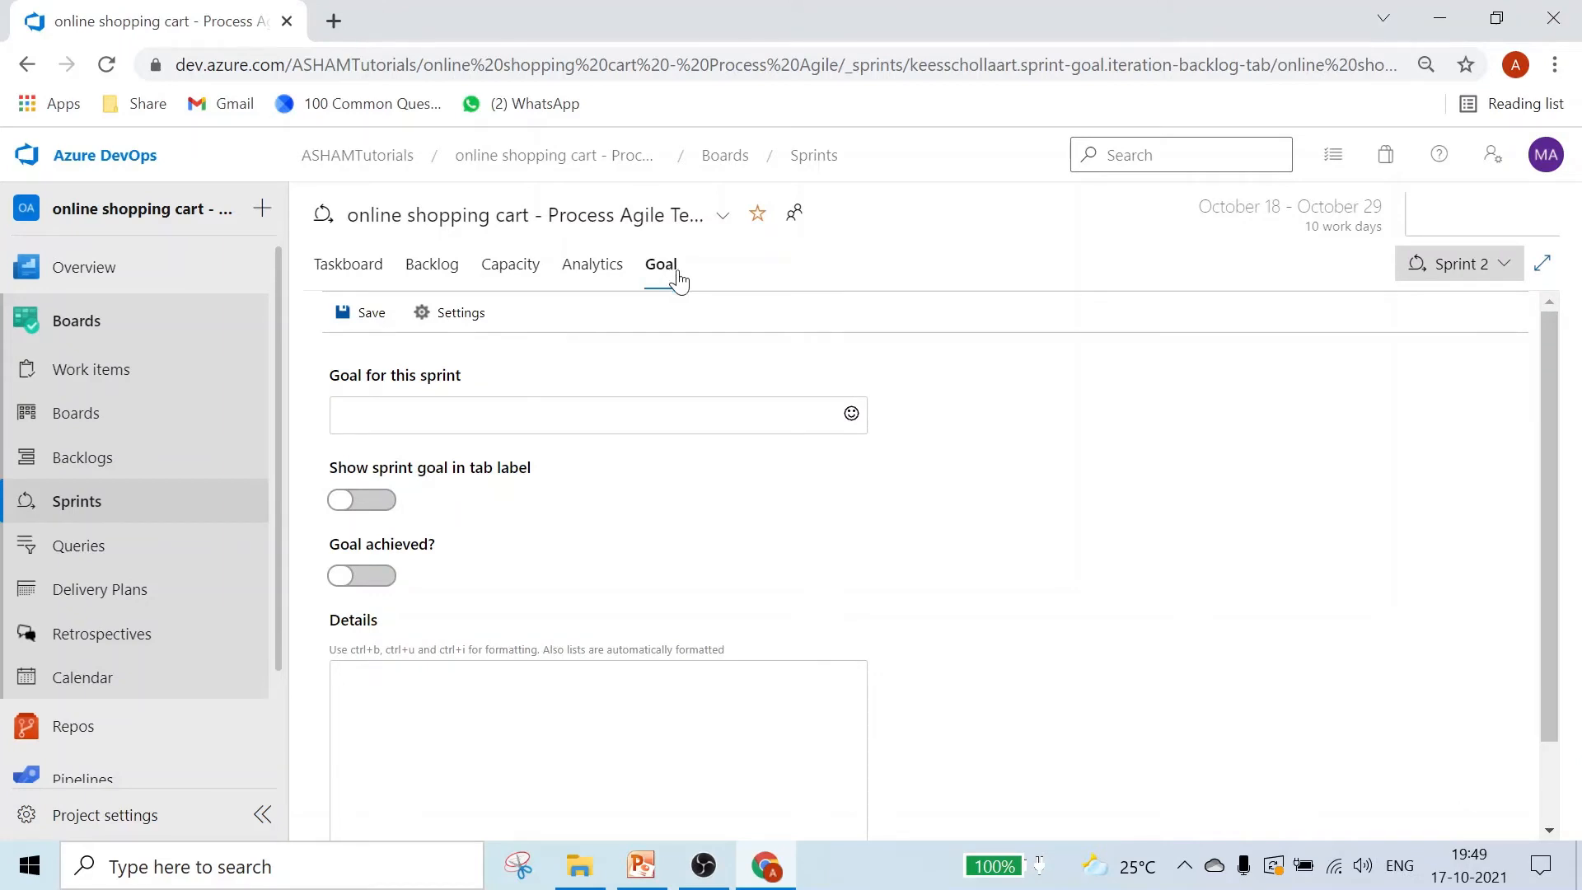
Enter "--Context Level Diagram close" as the goal details and "Context Level Diagram close" as the goal for the sprint.
{"action": "left_click", "coordinate": [339, 679]}
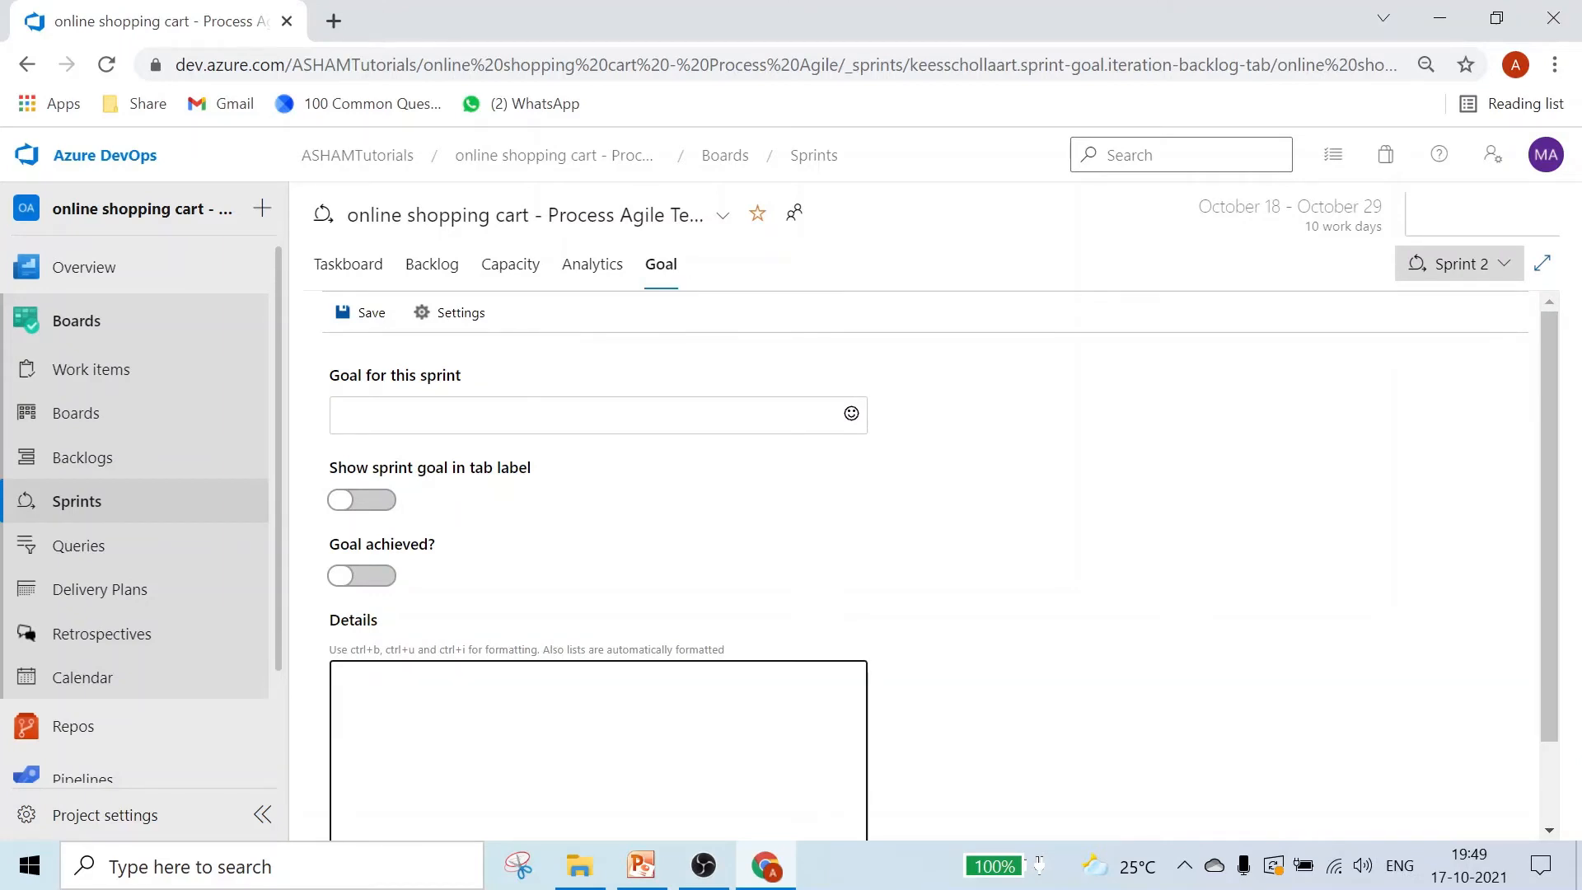
{"action": "type", "text": "--v"}
{"action": "key", "text": "BackSpace"}
{"action": "type", "text": "Context Level Diagram"}
{"action": "type", "text": "close"}
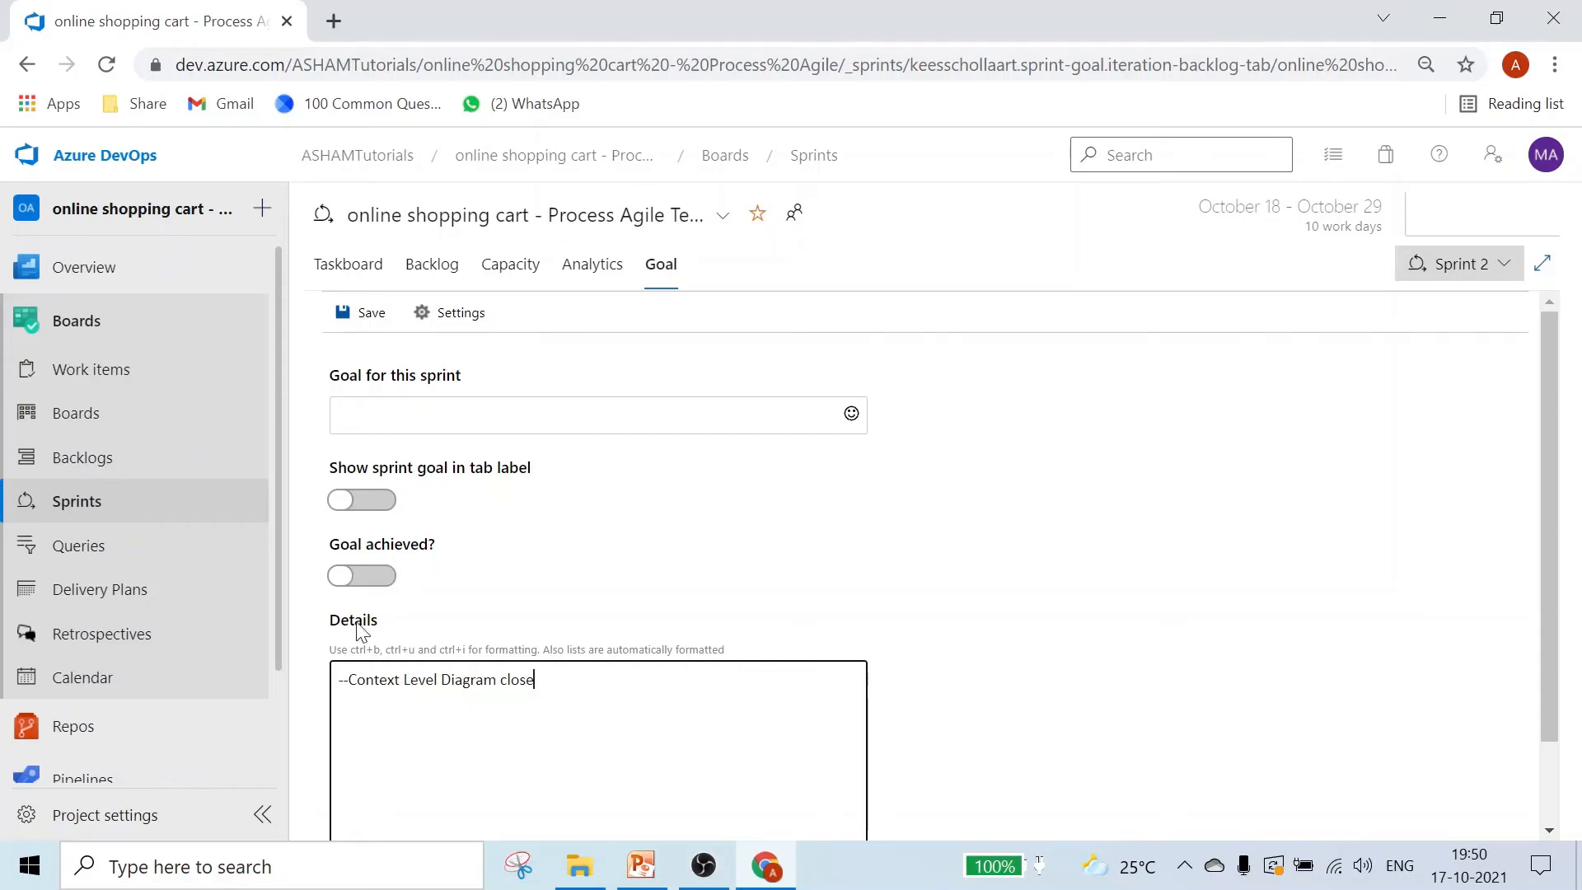
{"action": "left_click", "coordinate": [428, 430]}
{"action": "type", "text": "Context Level Diagram"}
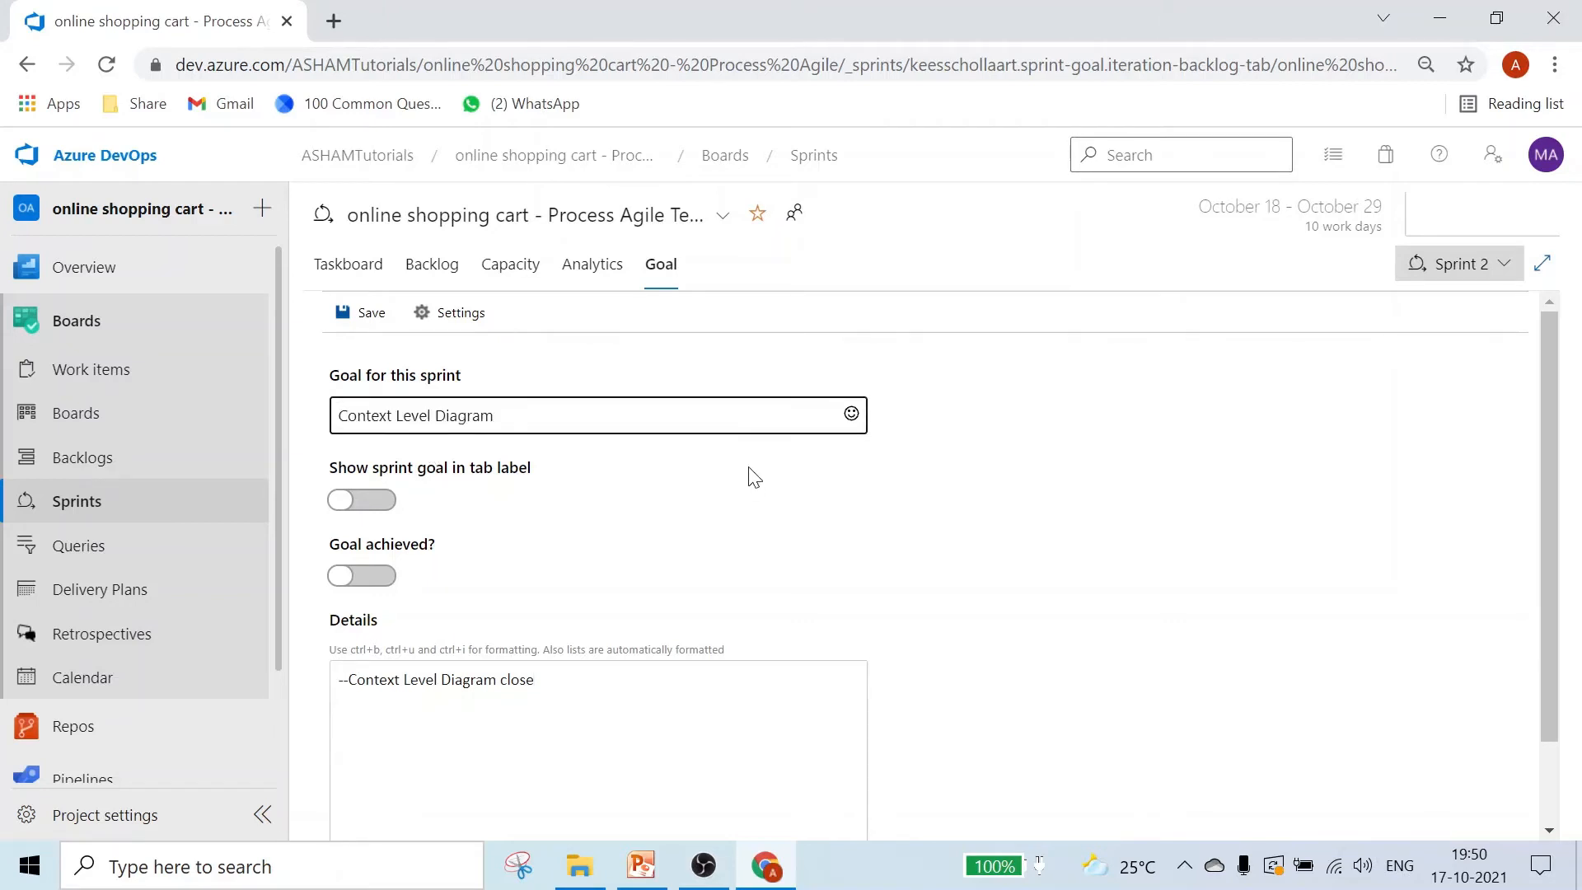
{"action": "type", "text": "close"}
Enable showing the sprint goal in the tab label, mark the goal as achieved, and save the sprint goal.
{"action": "left_click", "coordinate": [356, 501]}
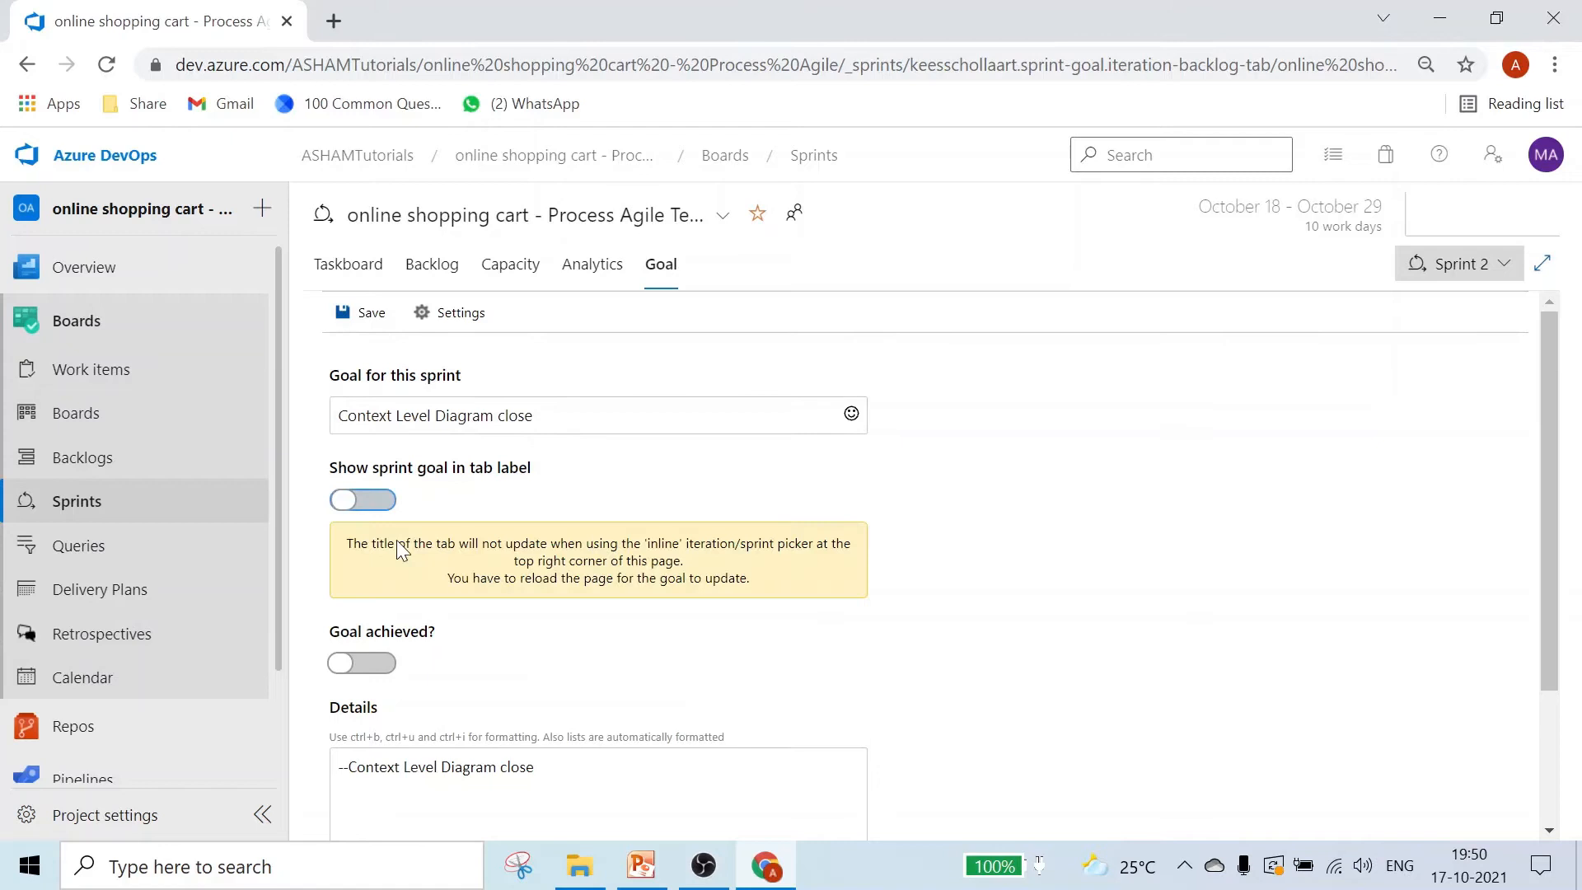
{"action": "left_click", "coordinate": [360, 666]}
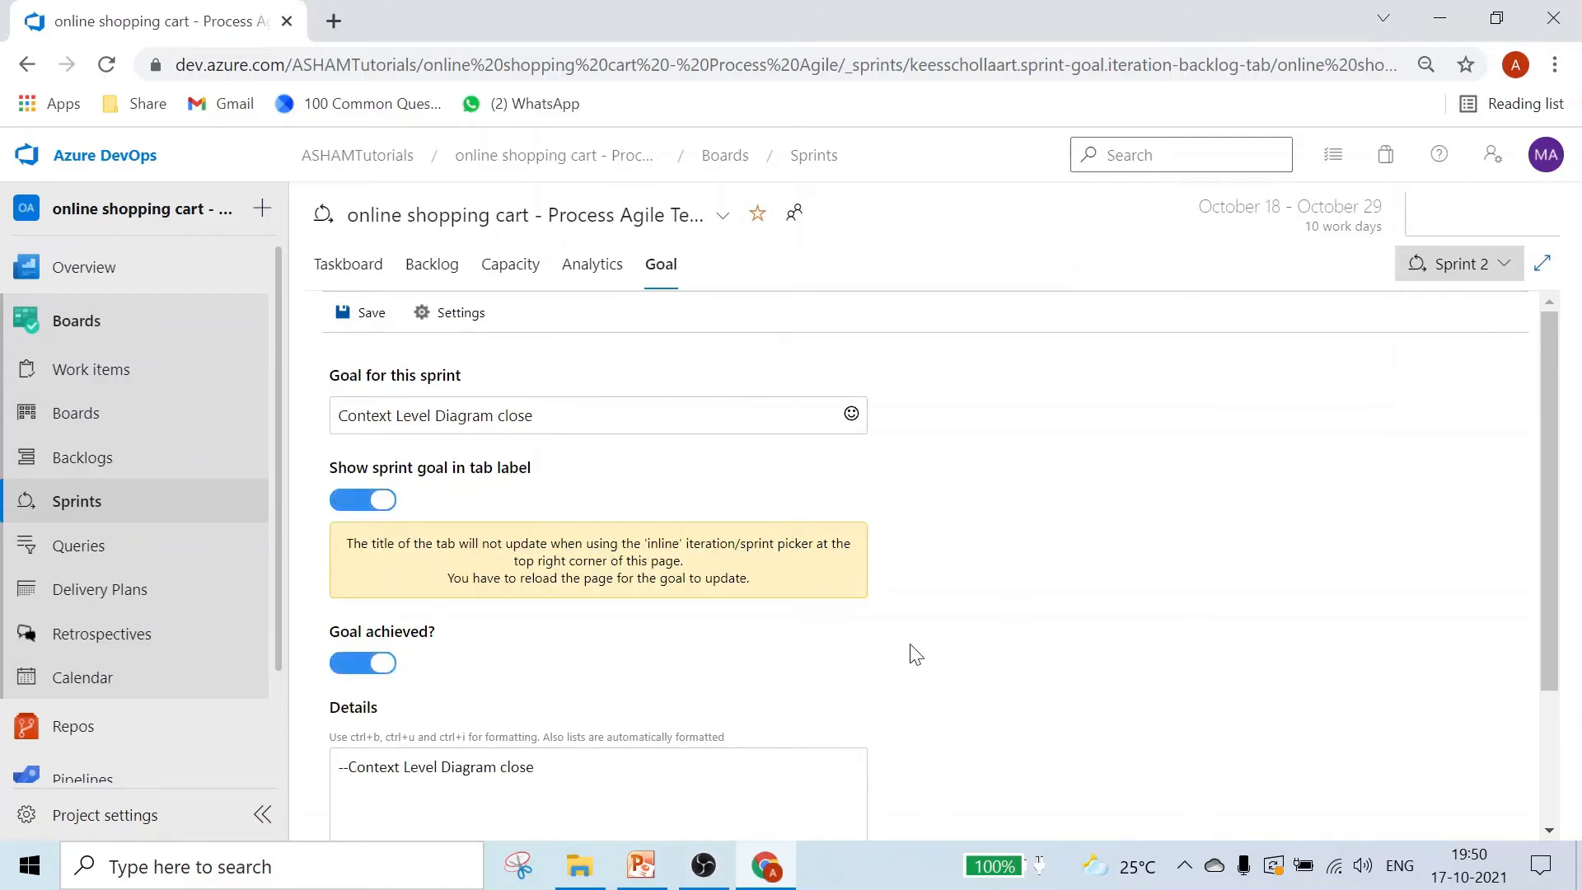
{"action": "left_click", "coordinate": [366, 312]}
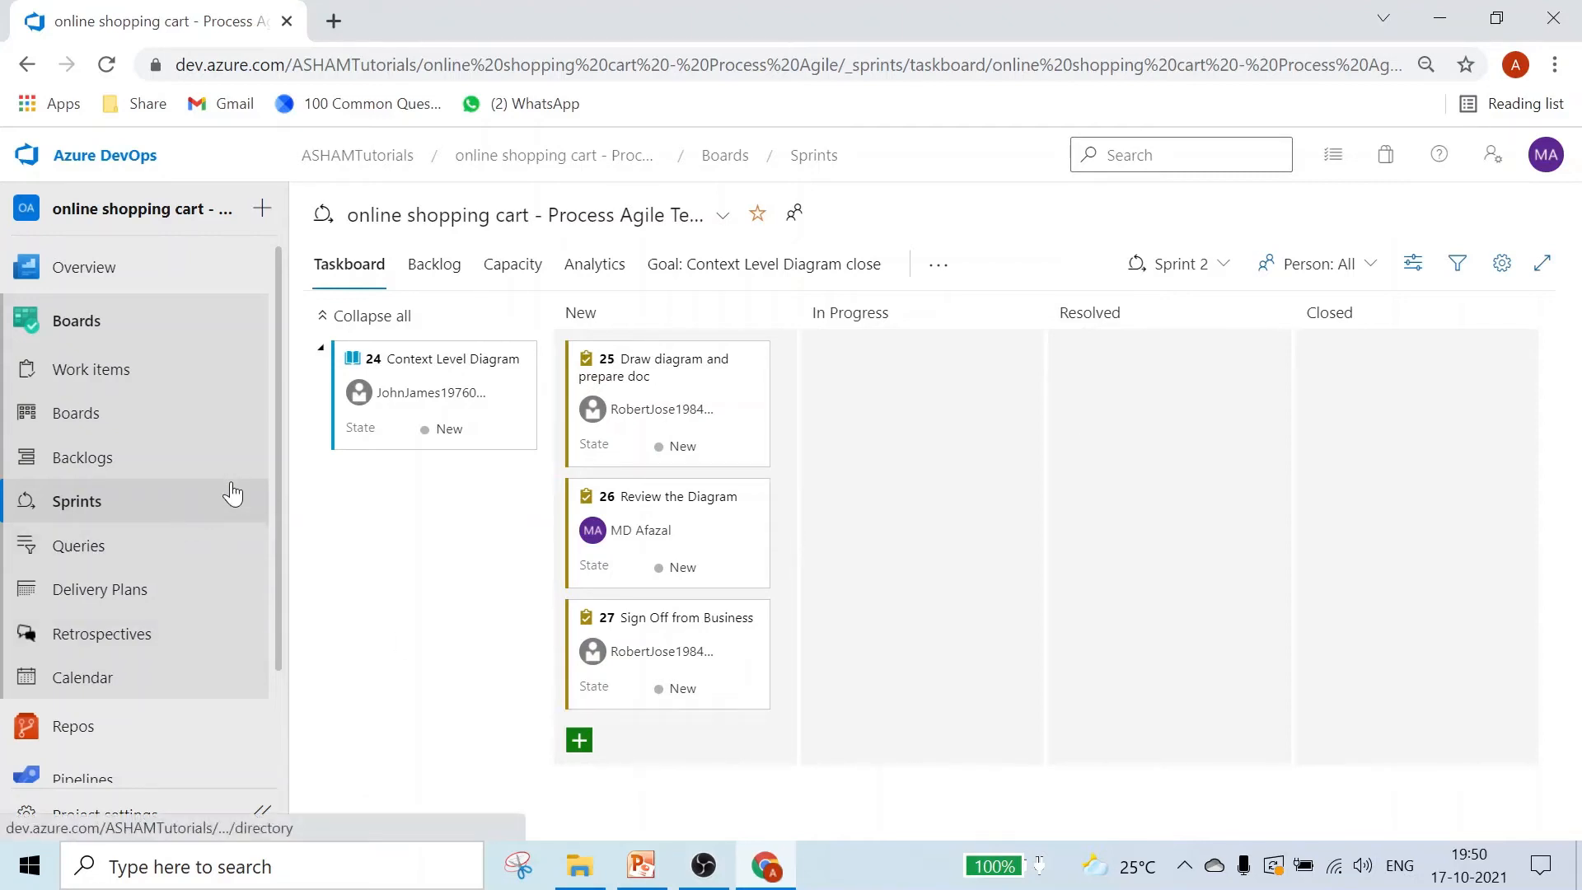
Compare the project's list of current and future sprints with the October 2021 calendar.
{"action": "scroll", "coordinate": [226, 496], "scroll_direction": "down", "scroll_amount": 1}
{"action": "scroll", "coordinate": [229, 498], "scroll_direction": "up", "scroll_amount": 1}
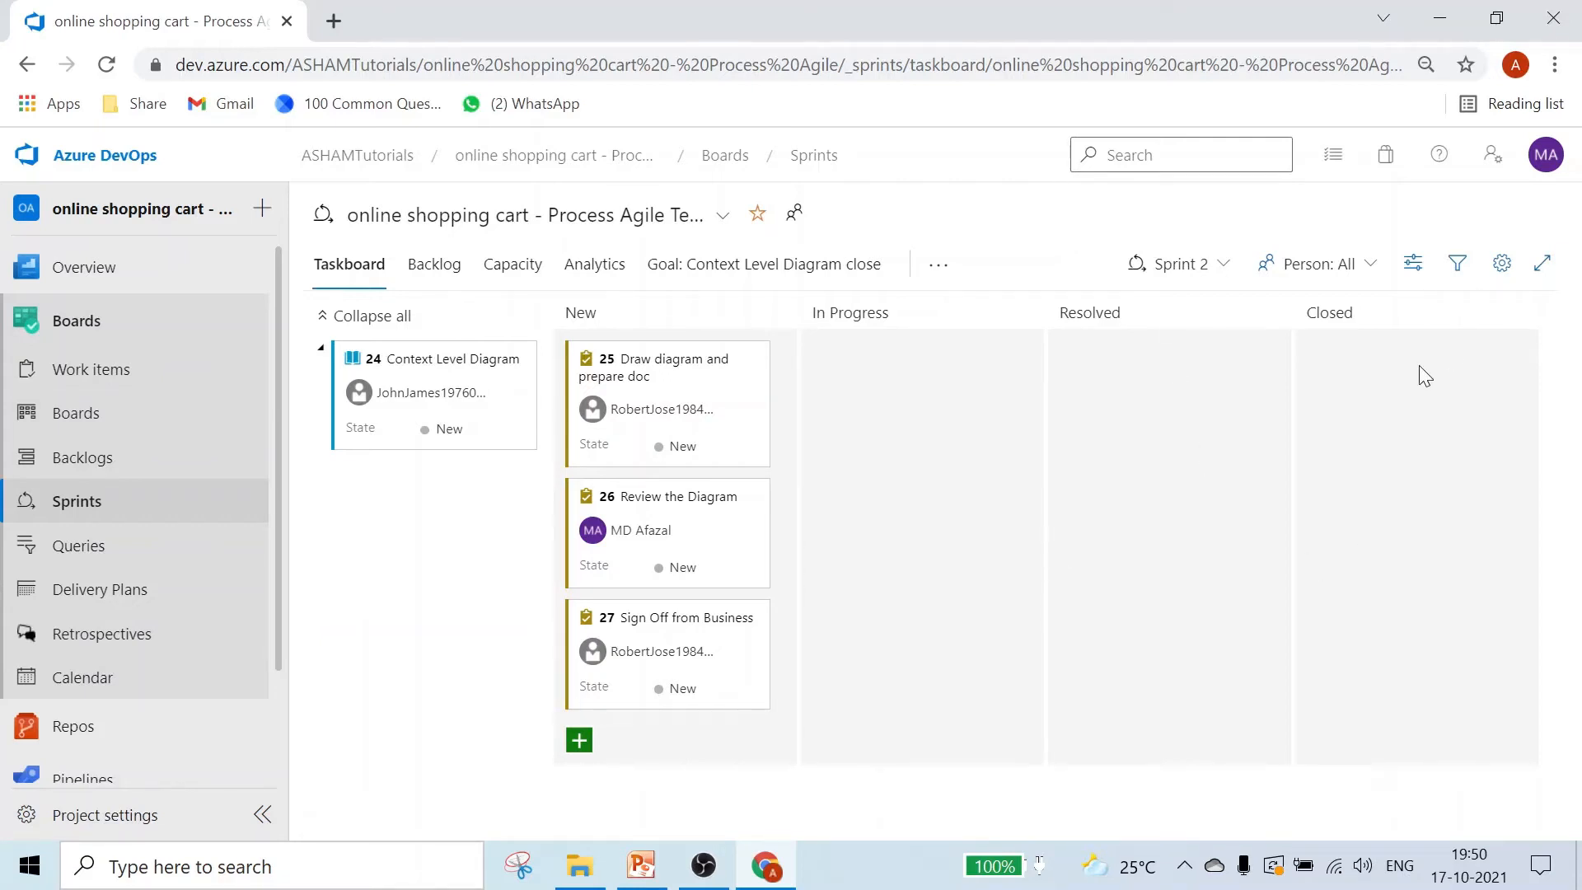
{"action": "left_click", "coordinate": [1225, 274]}
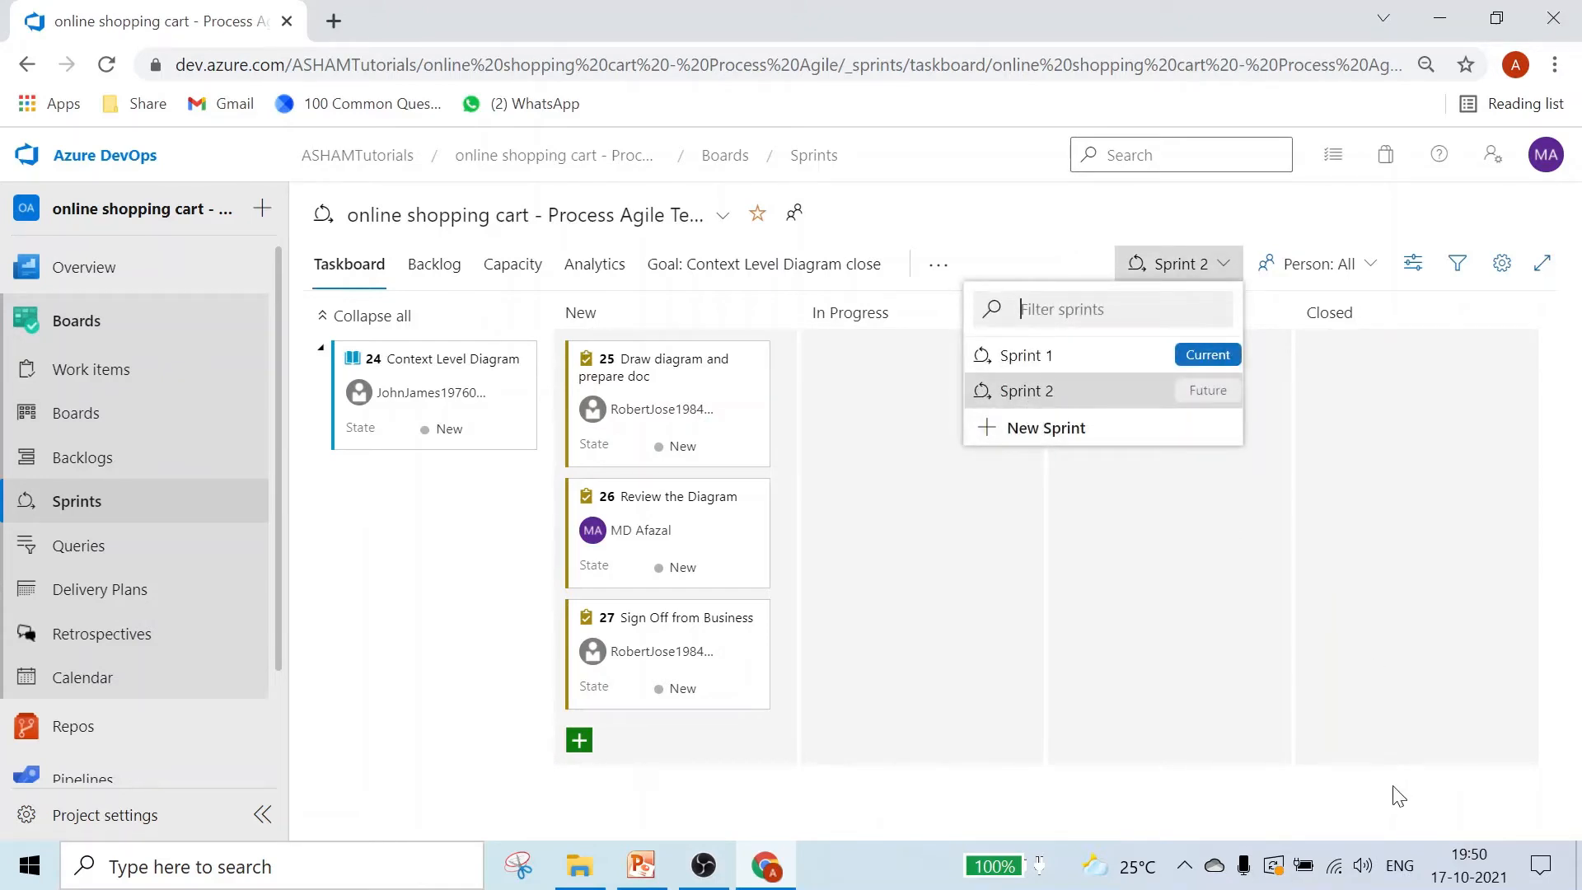
{"action": "left_click", "coordinate": [1471, 866]}
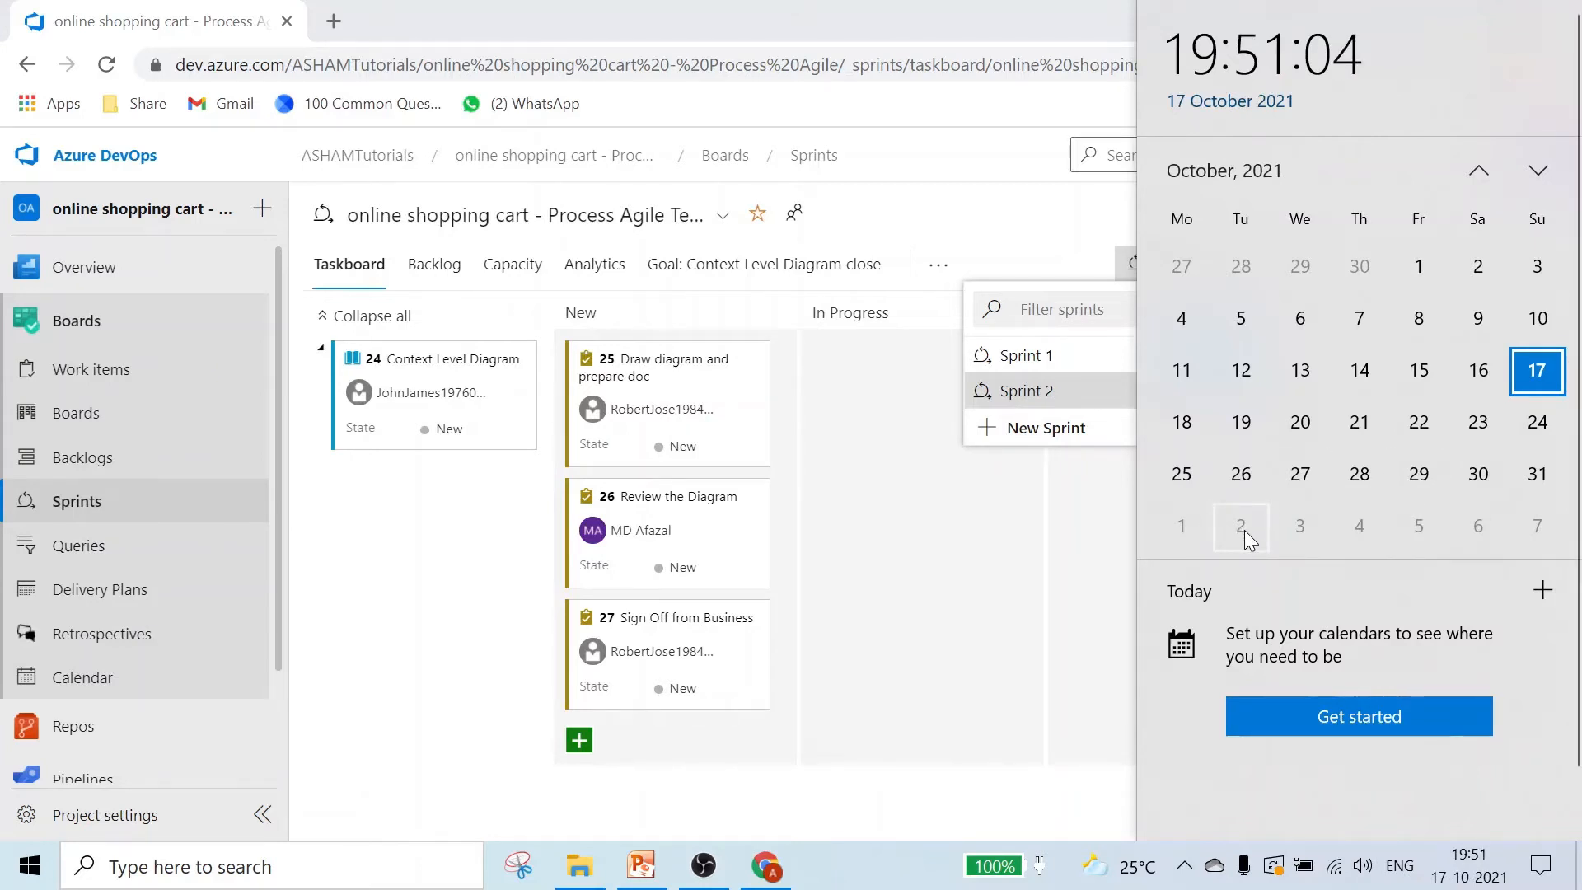
{"action": "left_click", "coordinate": [938, 511]}
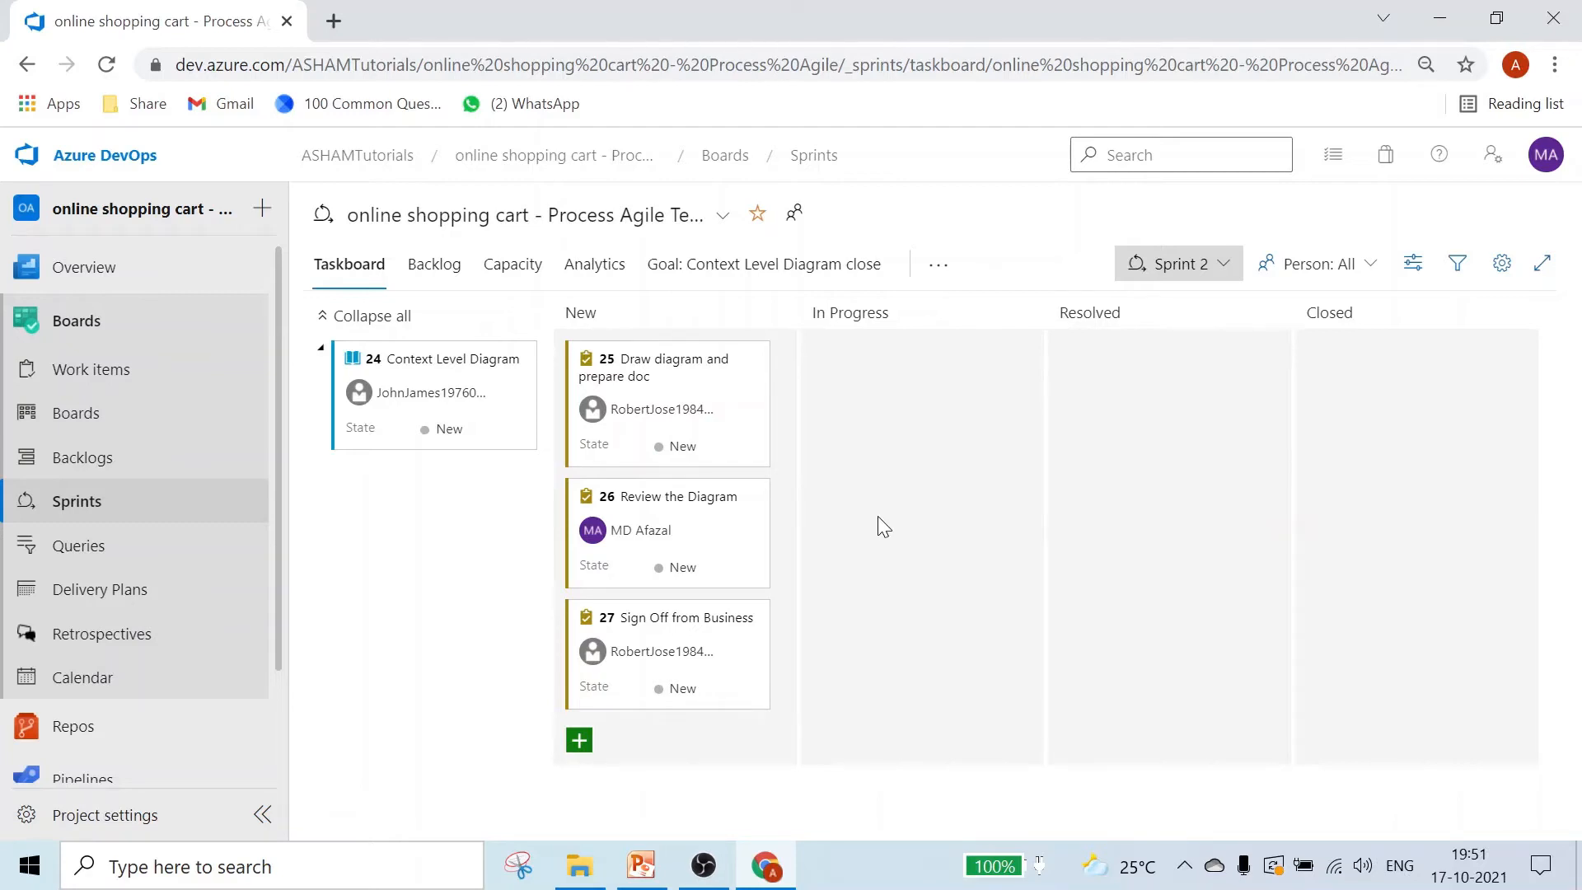
Review the saved goal and its details for Sprint 2.
{"action": "left_click", "coordinate": [657, 265]}
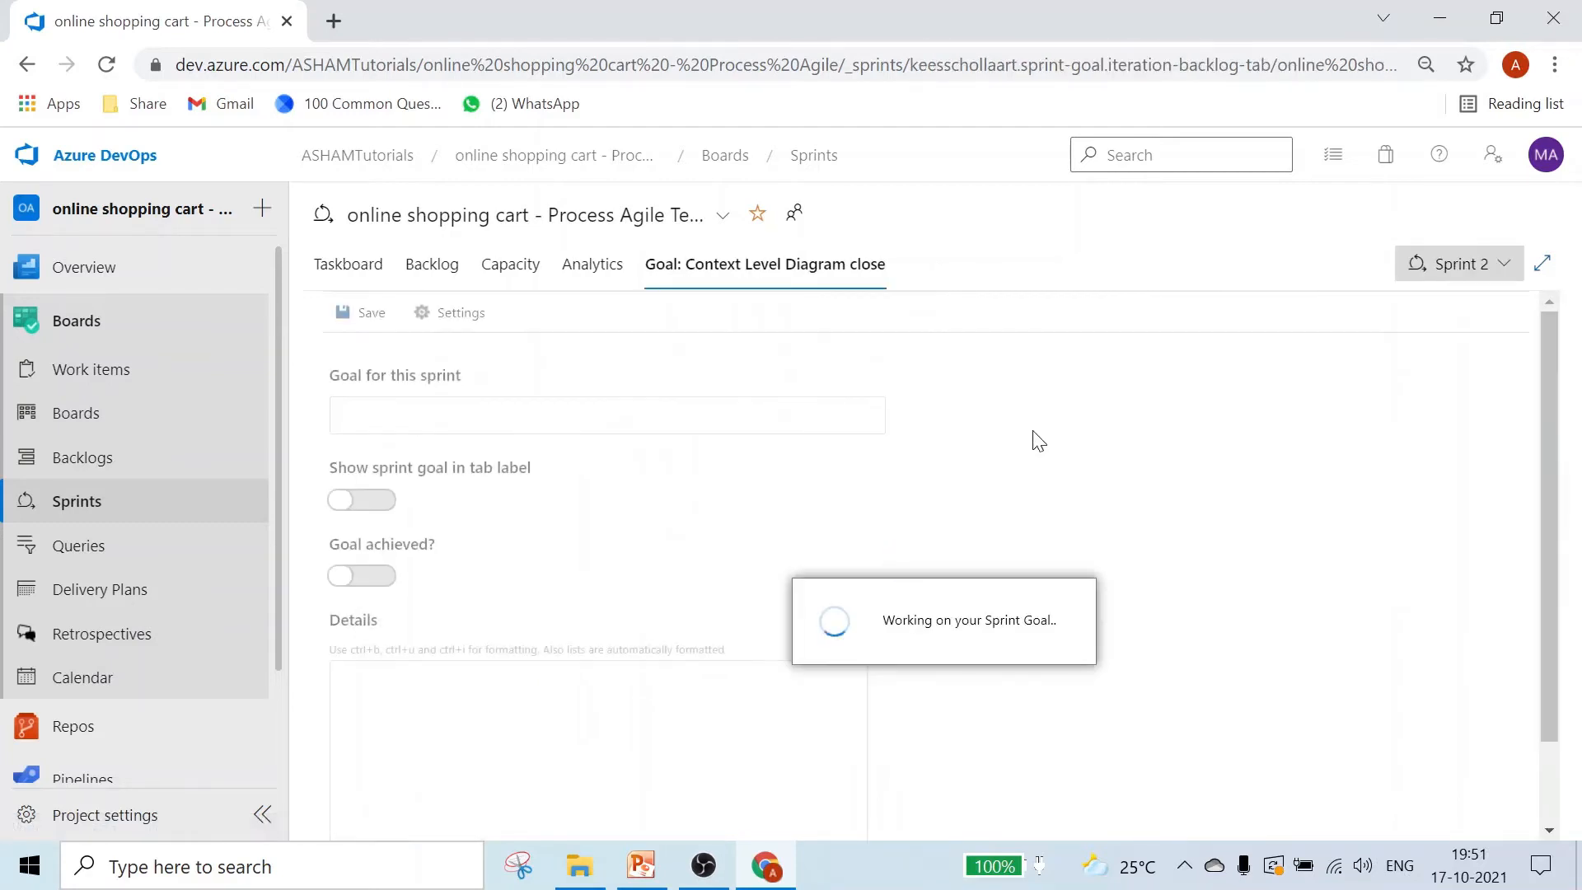
{"action": "left_click_drag", "start_coordinate": [534, 679], "coordinate": [338, 679]}
{"action": "left_click", "coordinate": [535, 679]}
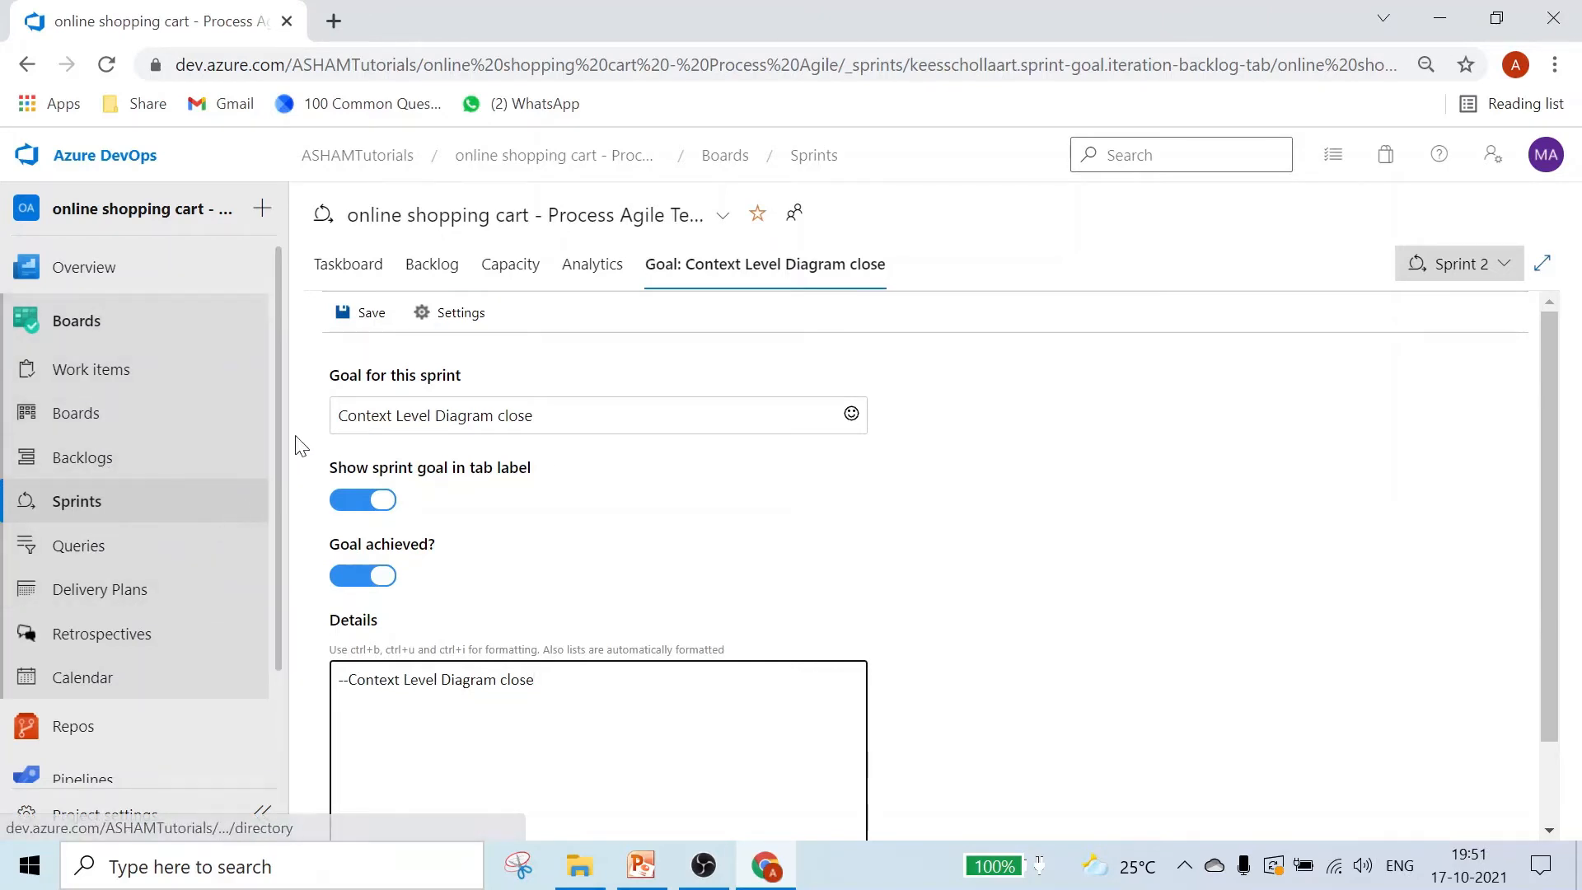
Open the project's retrospectives and view the list of existing retrospective boards.
{"action": "left_click_drag", "start_coordinate": [277, 437], "coordinate": [270, 552]}
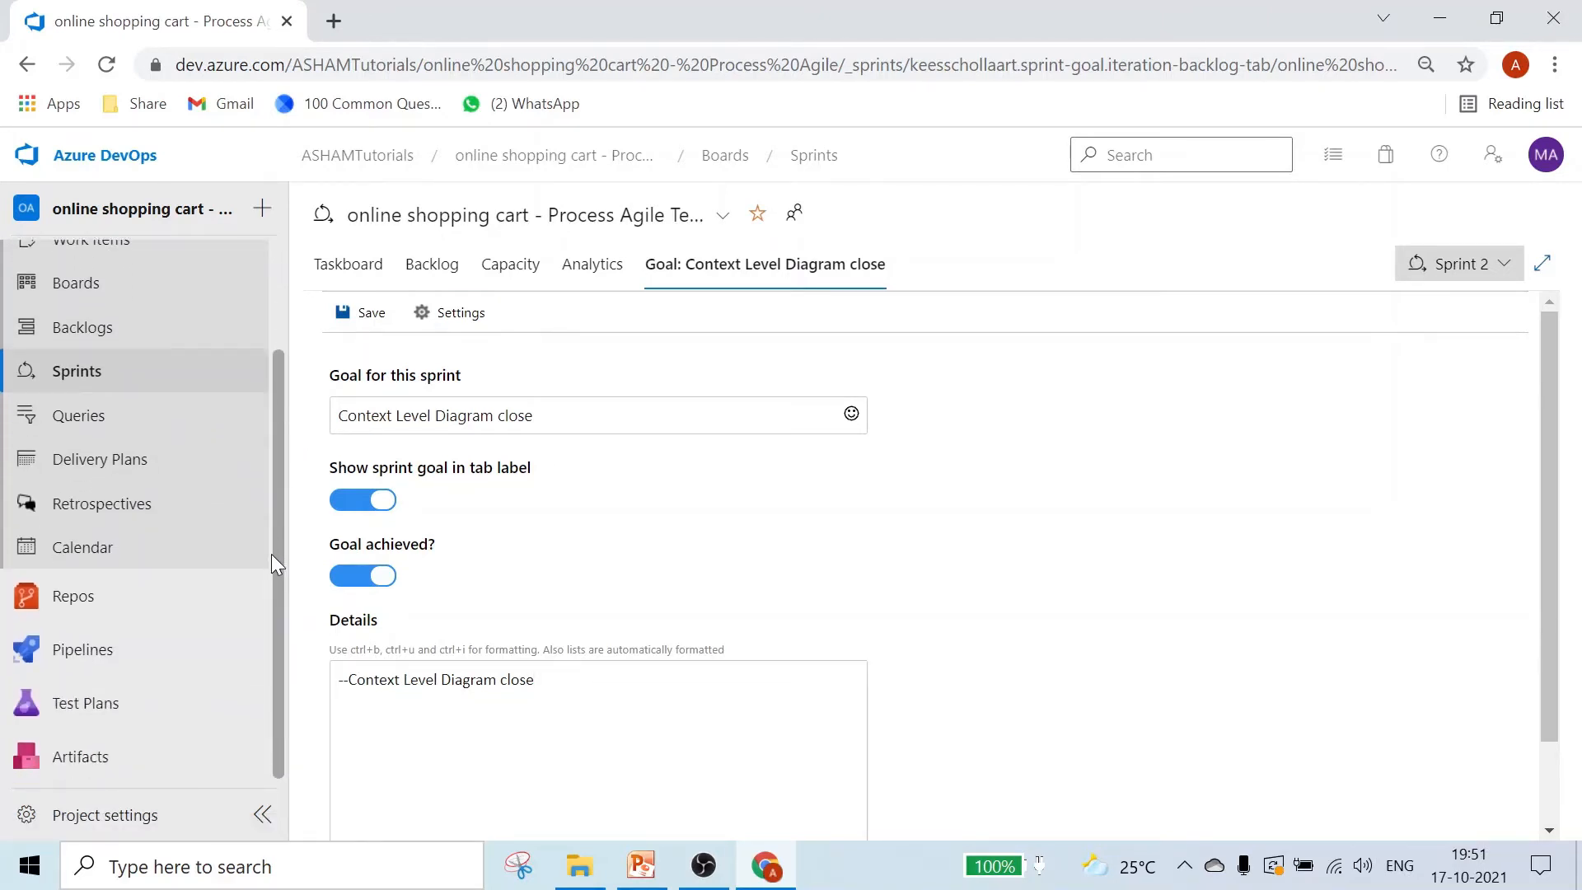
{"action": "left_click", "coordinate": [76, 512]}
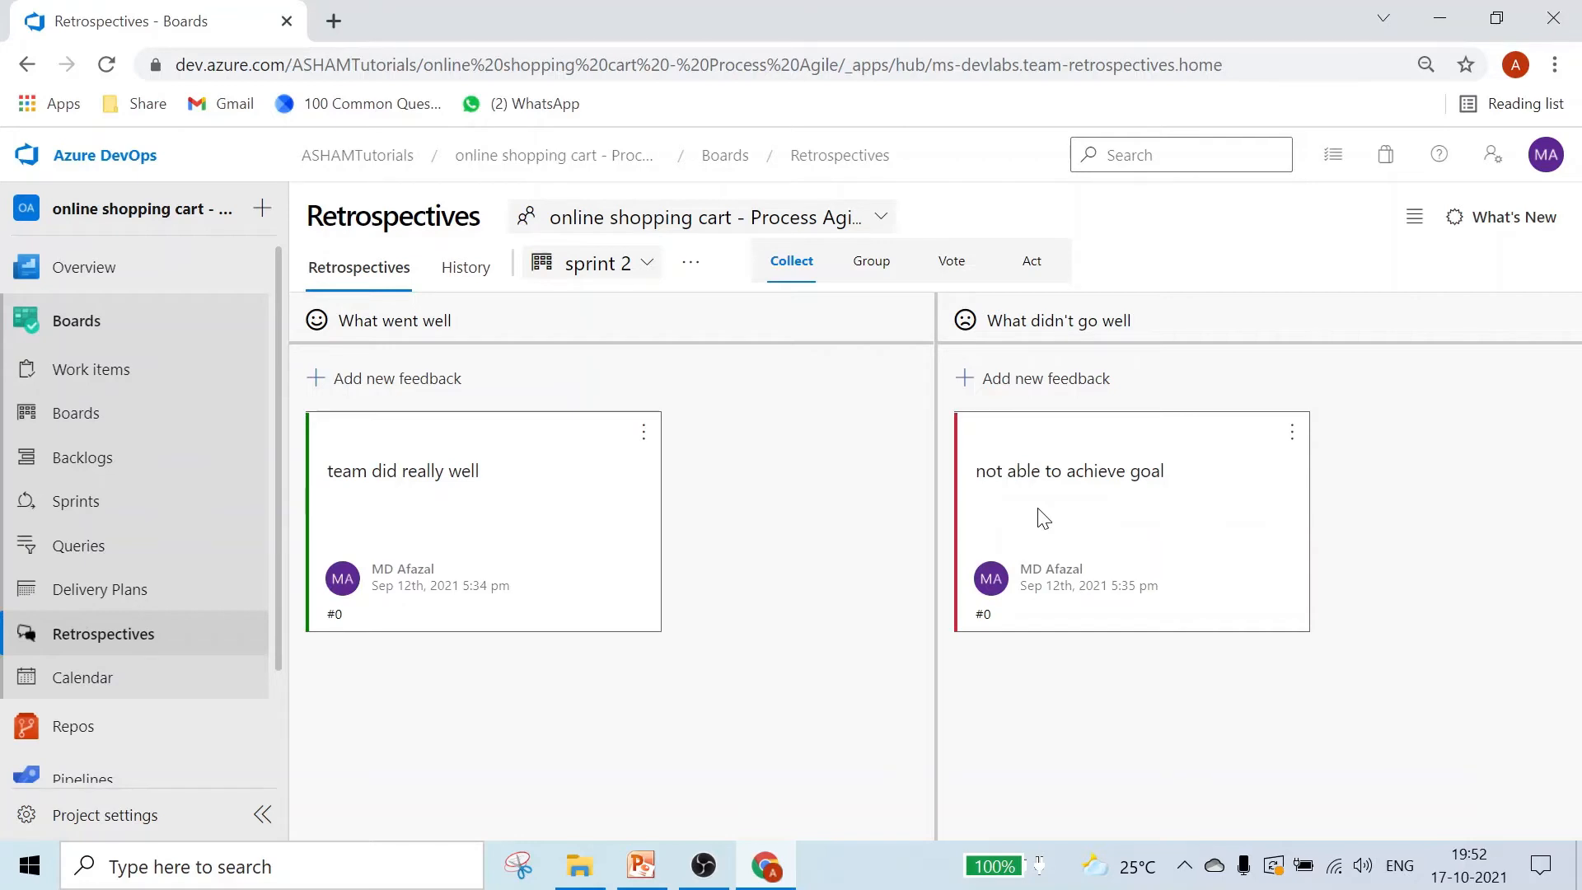
{"action": "left_click", "coordinate": [647, 265]}
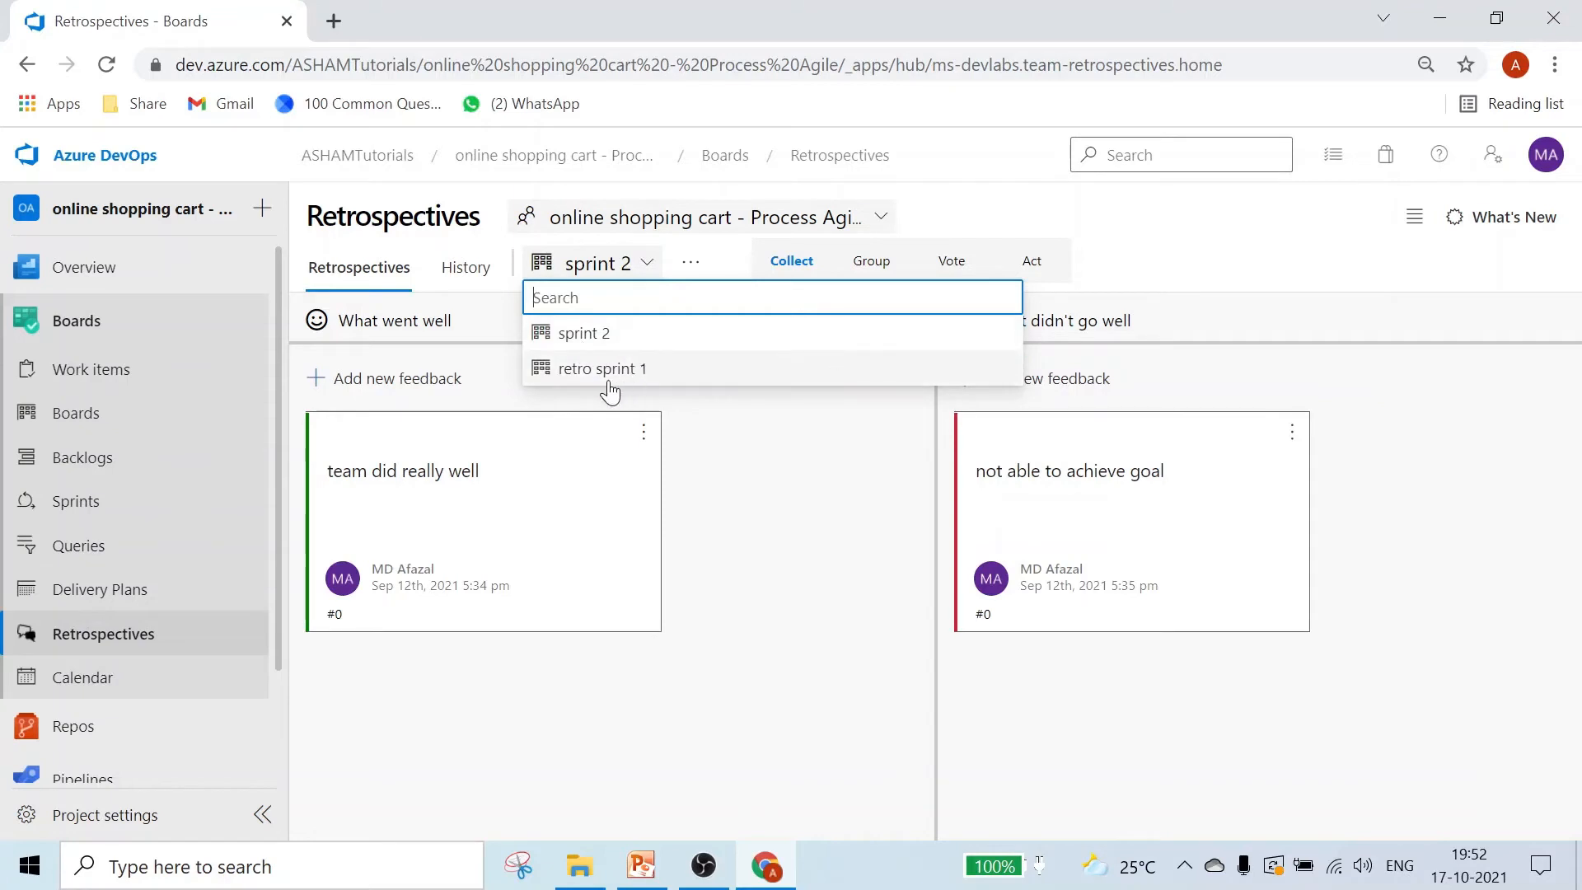
{"action": "left_click", "coordinate": [808, 455]}
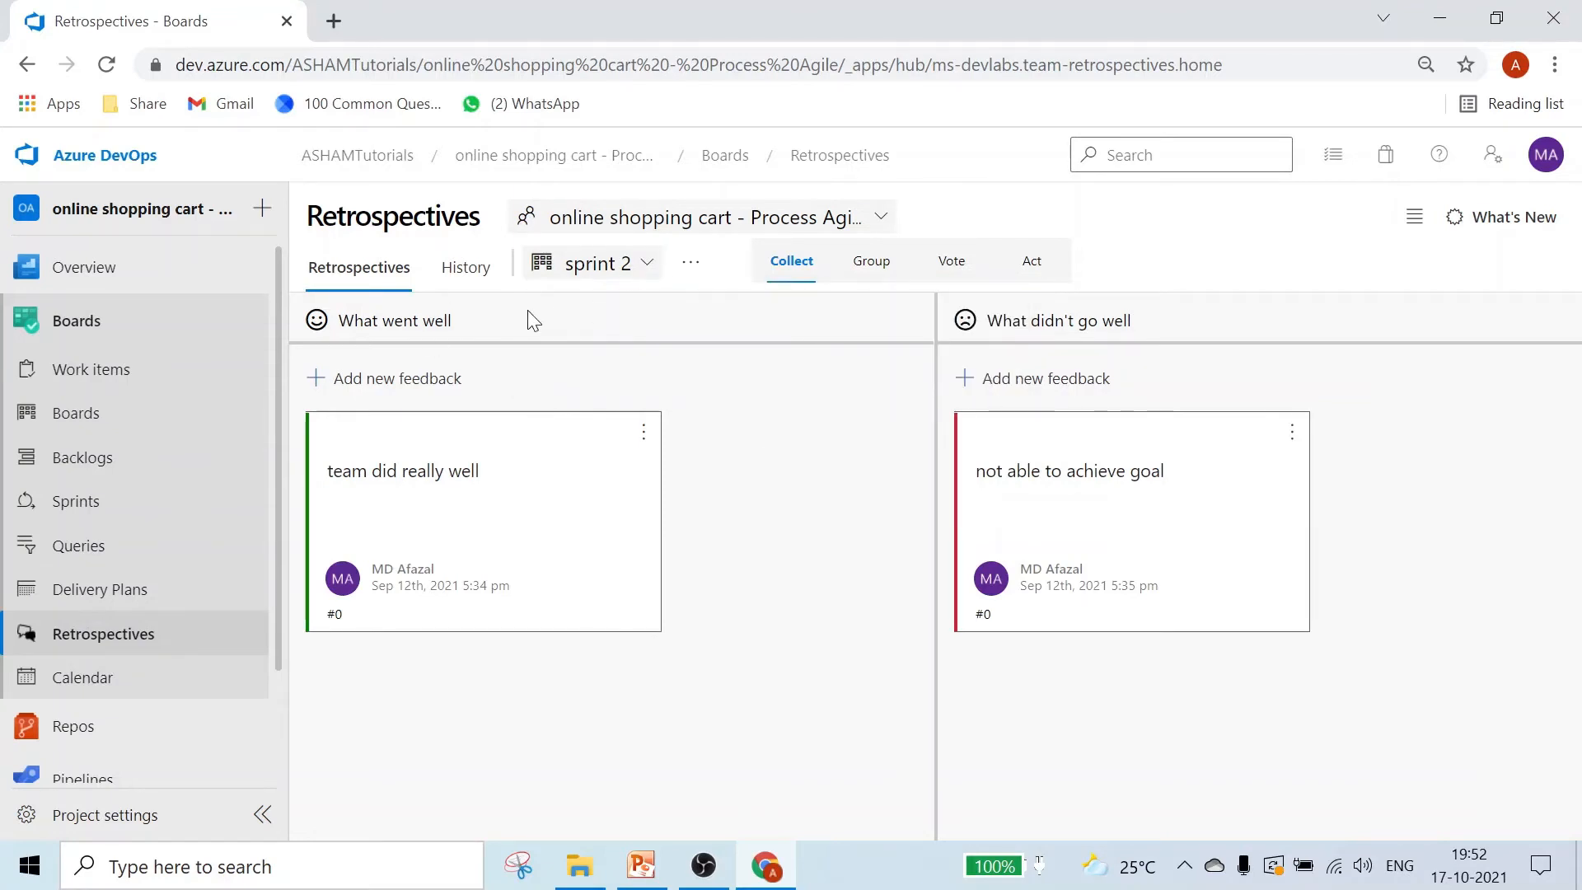
Create a new retrospective titled "Retro Sprint 2" with the default columns and 5 votes per user, and reload the page.
{"action": "left_click", "coordinate": [690, 263]}
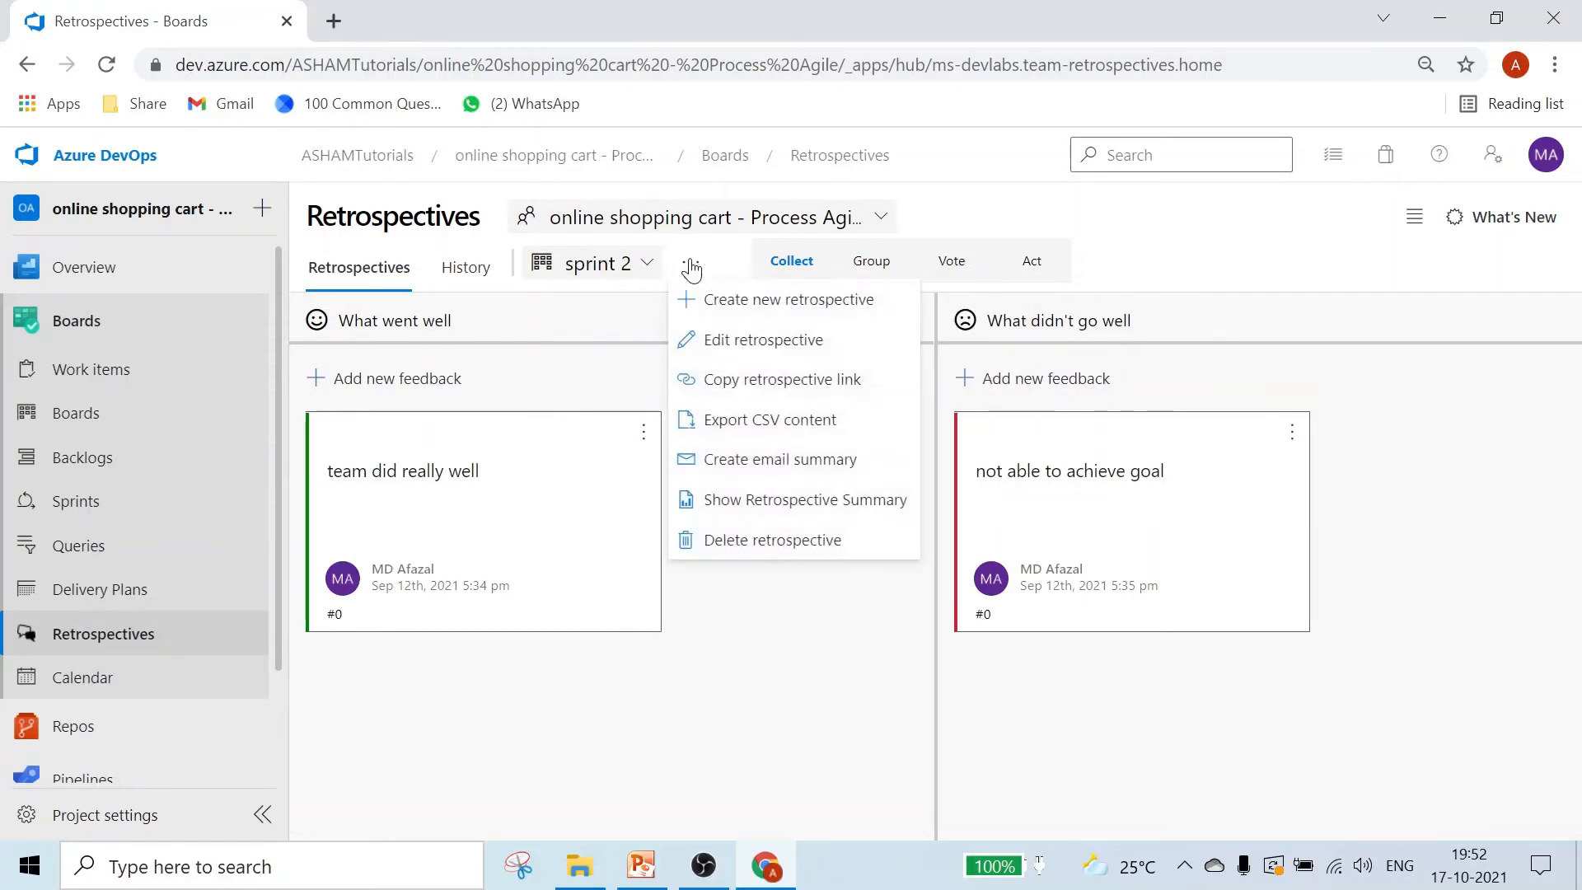
{"action": "left_click", "coordinate": [740, 301]}
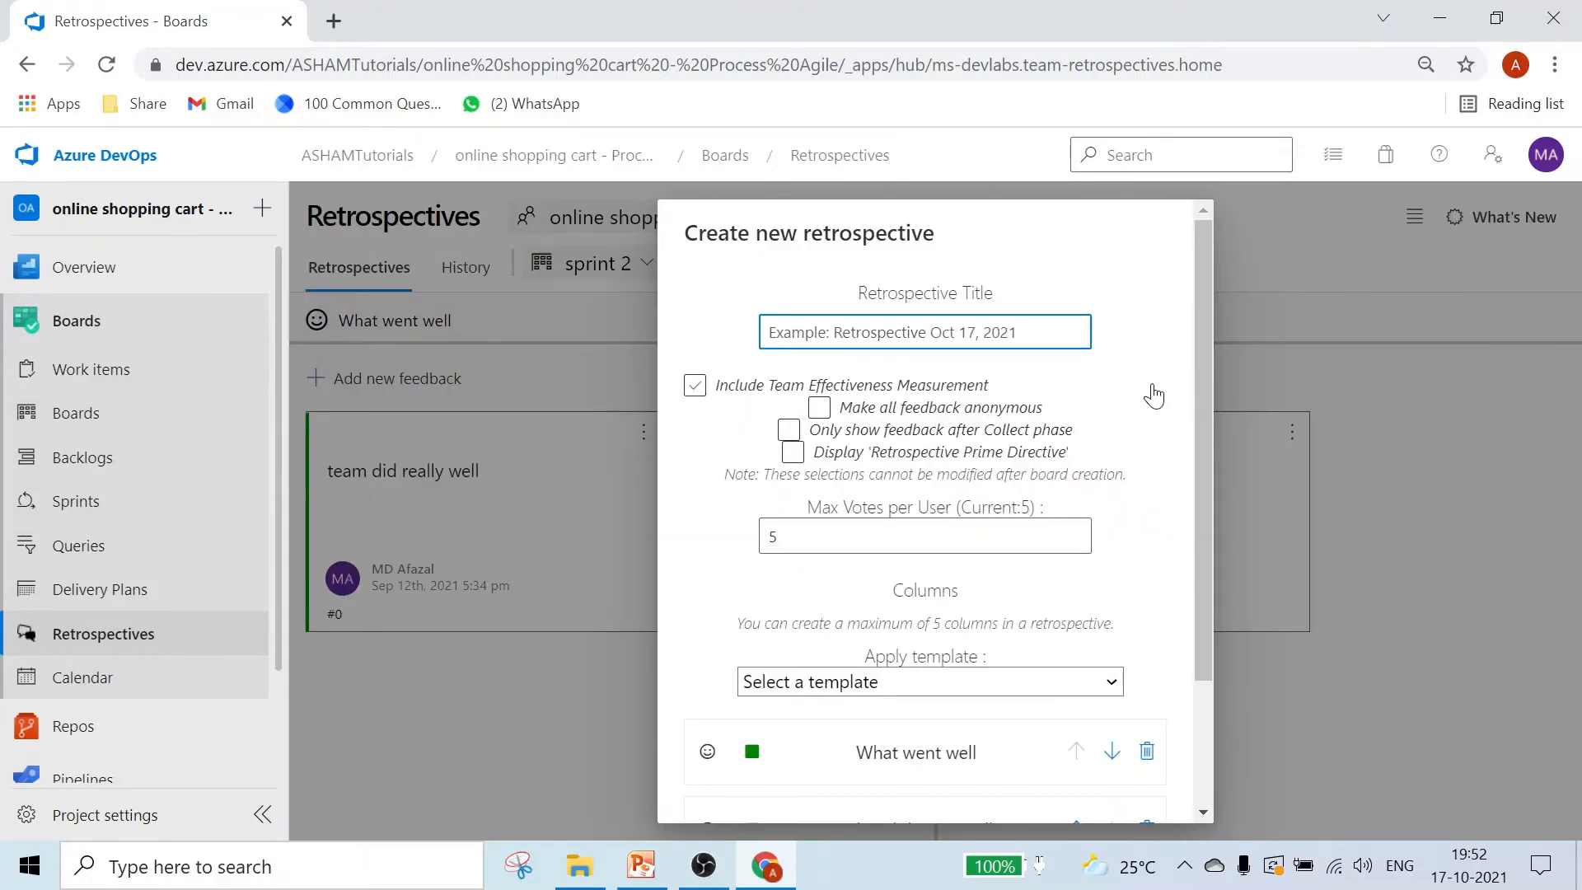
{"action": "type", "text": "Retr"}
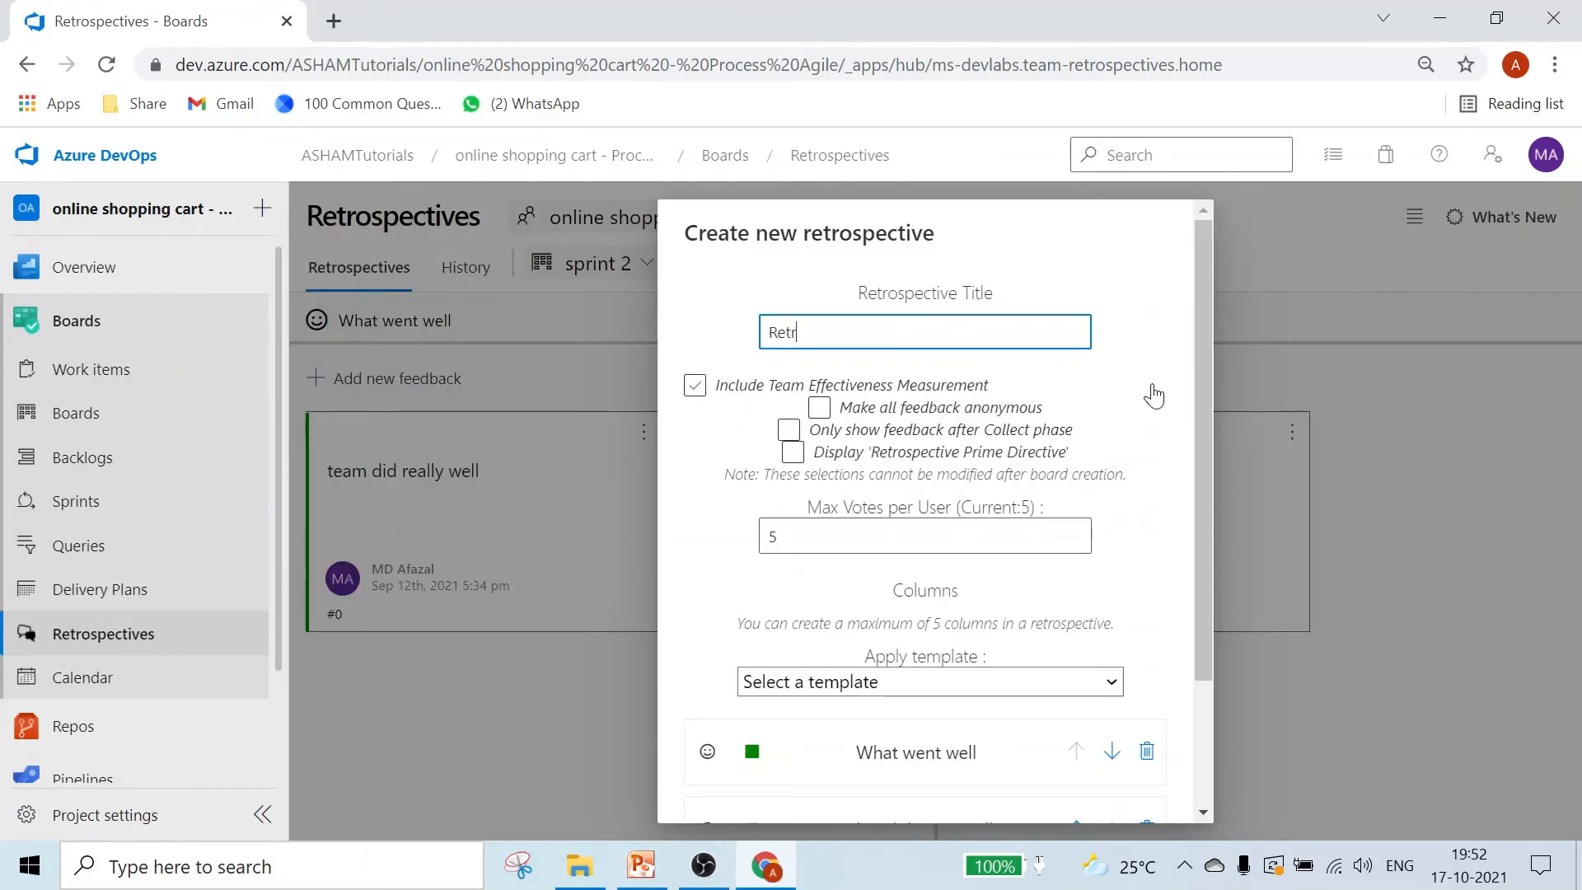
{"action": "type", "text": "o Sprint 2"}
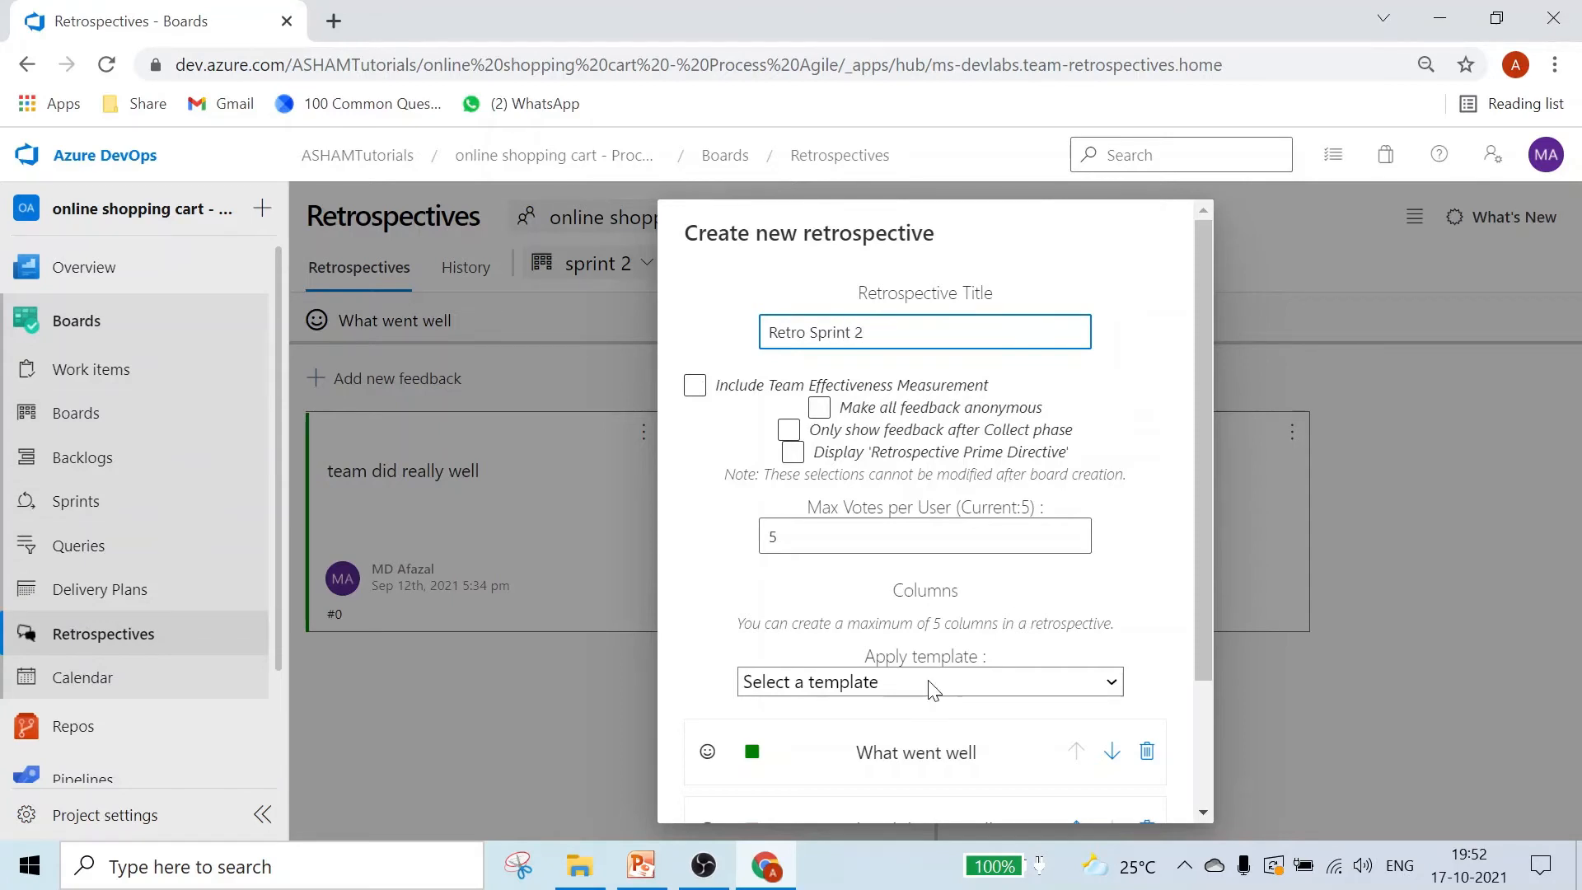
{"action": "scroll", "coordinate": [1105, 748], "scroll_direction": "down", "scroll_amount": 2}
{"action": "left_click", "coordinate": [1021, 781]}
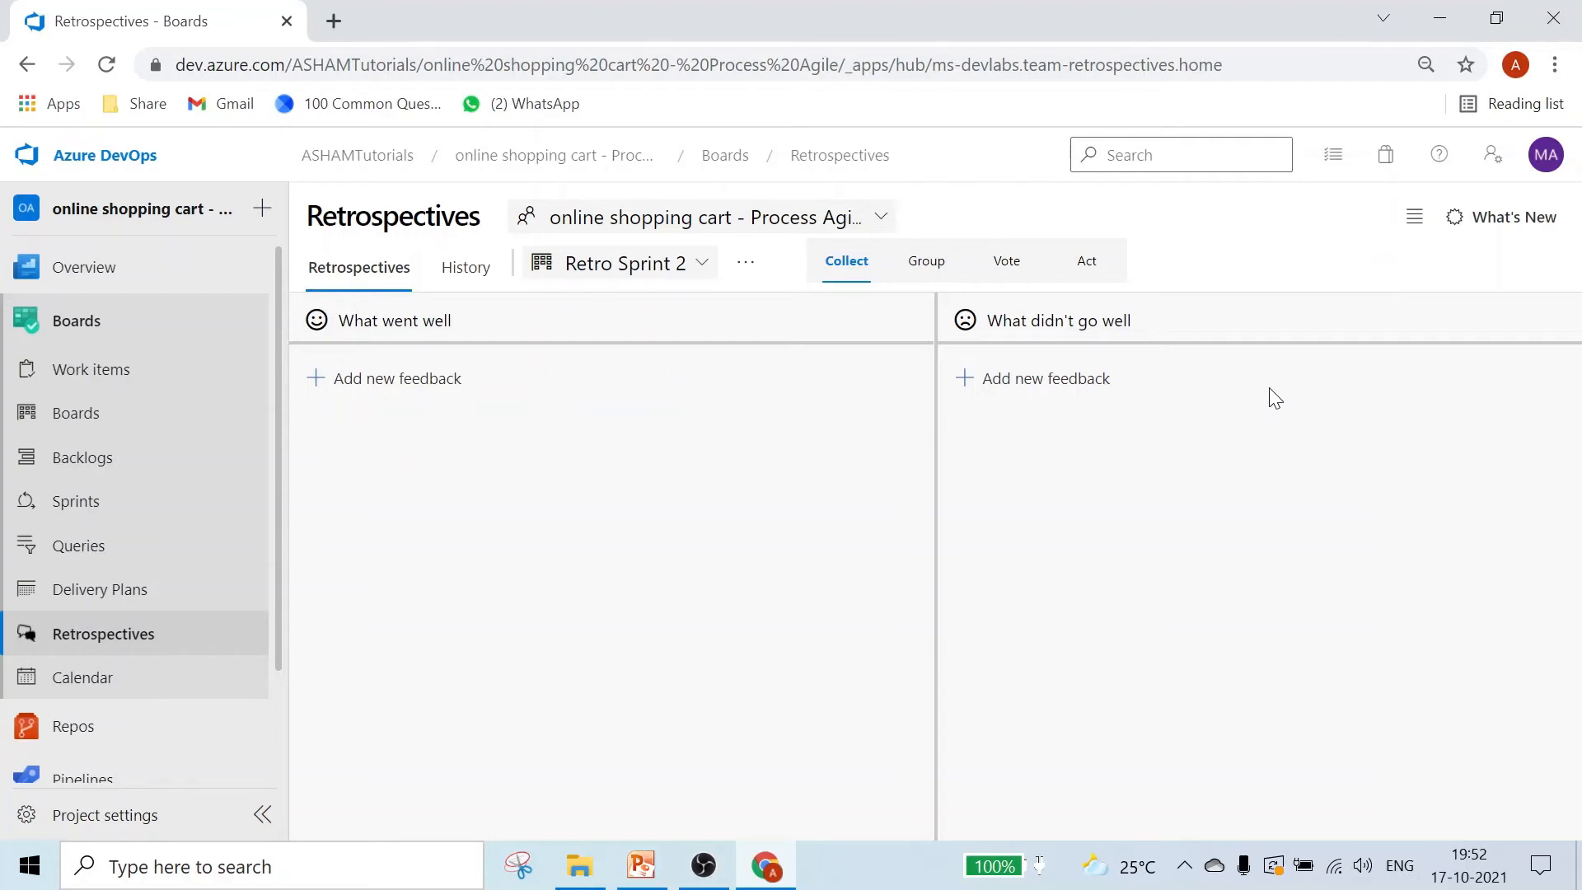
{"action": "key", "text": "F5"}
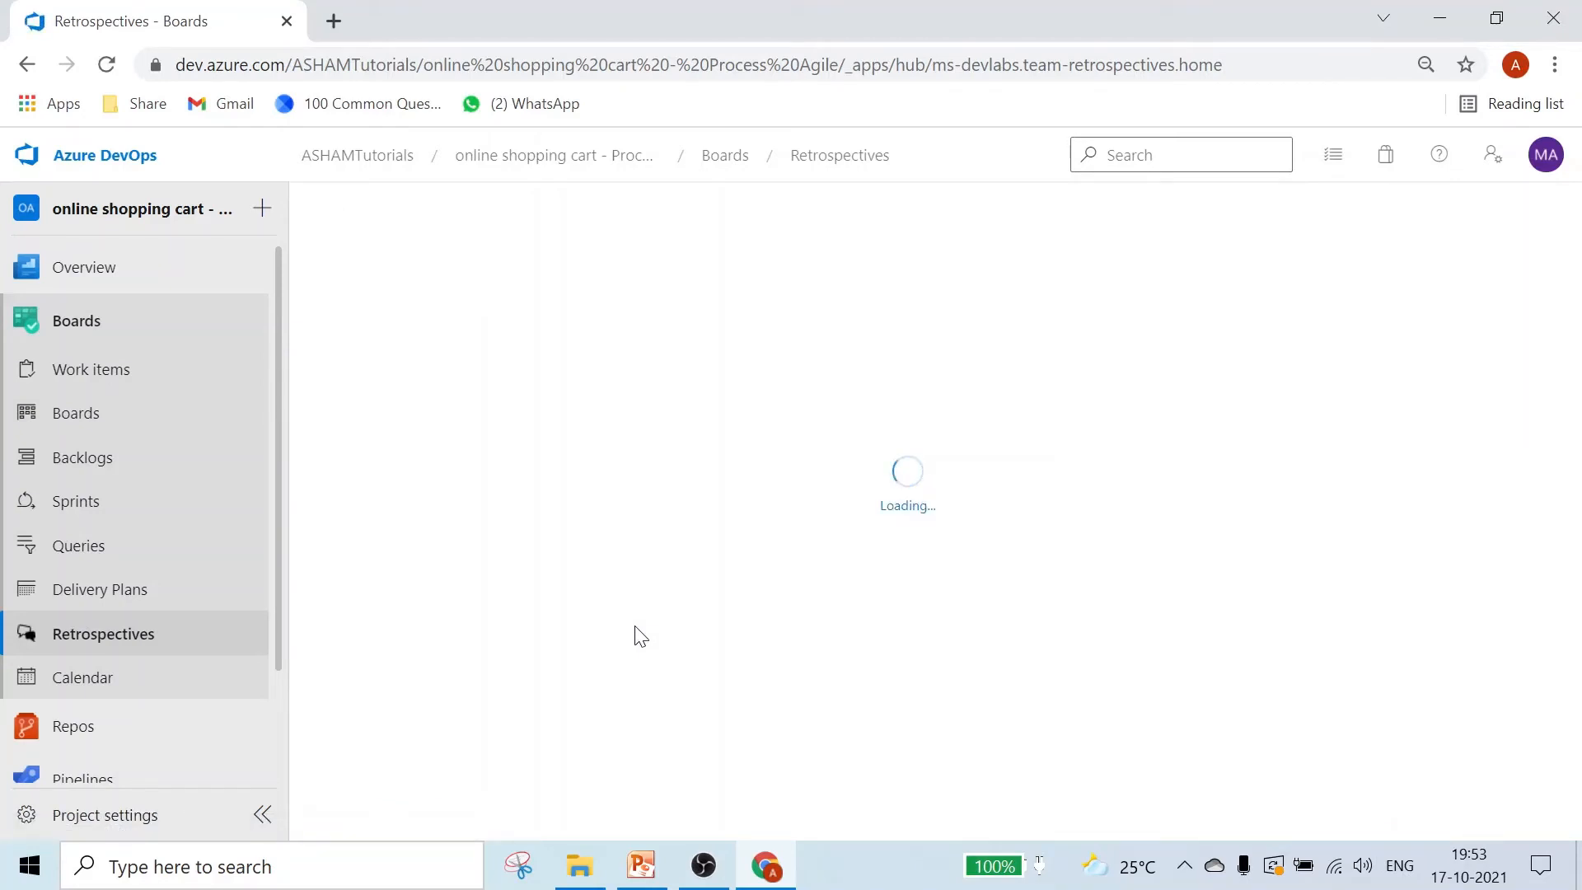
Move the Draw diagram and prepare doc task to In Progress on the Sprint 2 taskboard.
{"action": "left_click", "coordinate": [71, 515]}
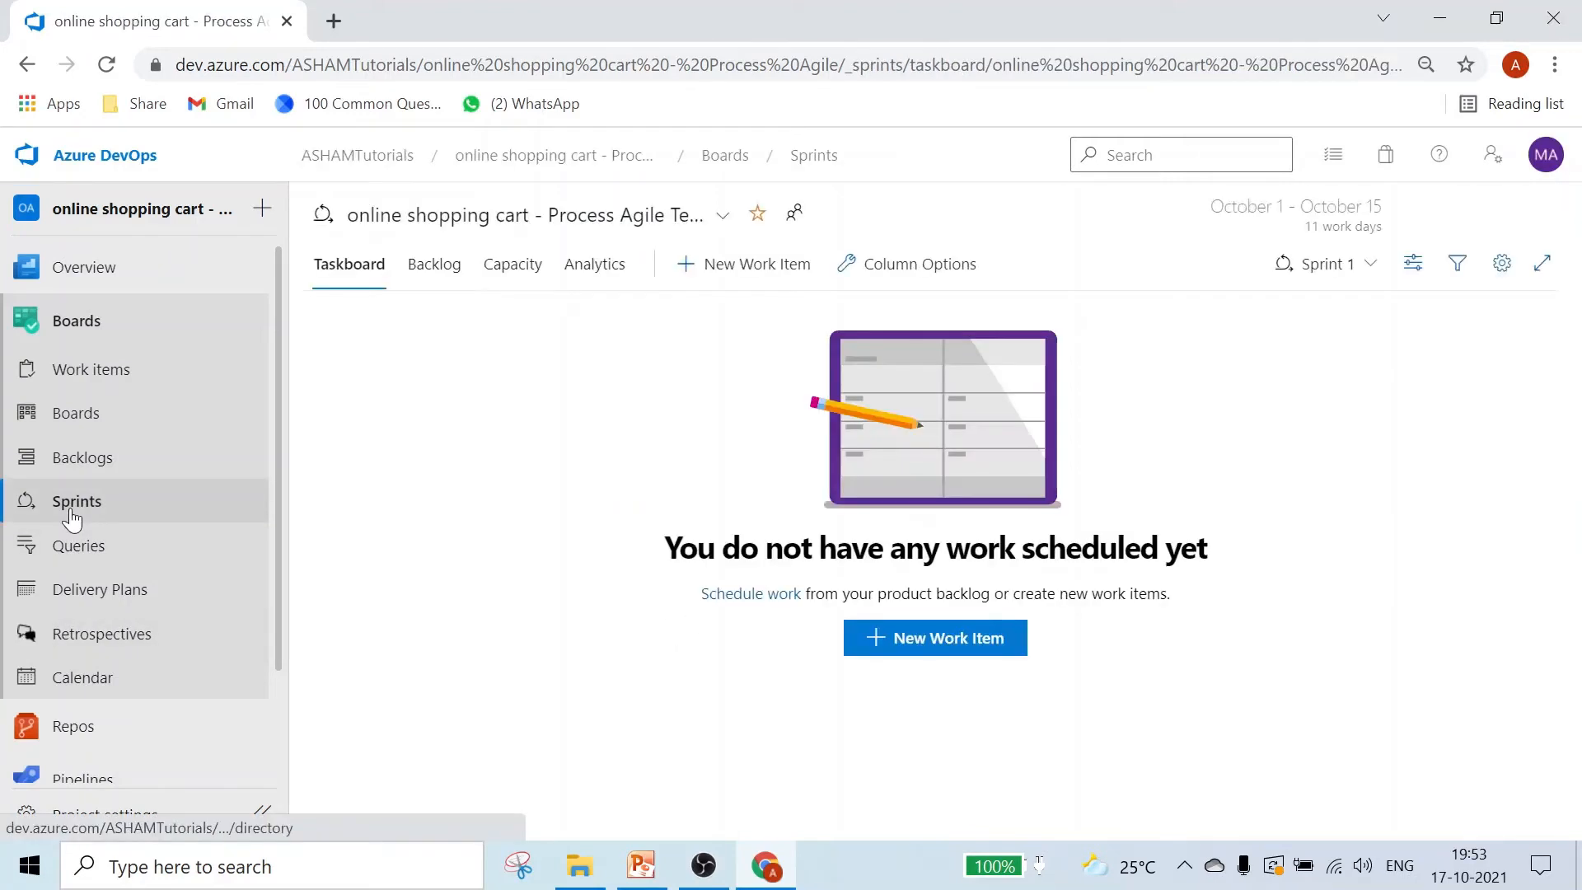
{"action": "left_click", "coordinate": [1369, 265]}
{"action": "left_click", "coordinate": [1173, 392]}
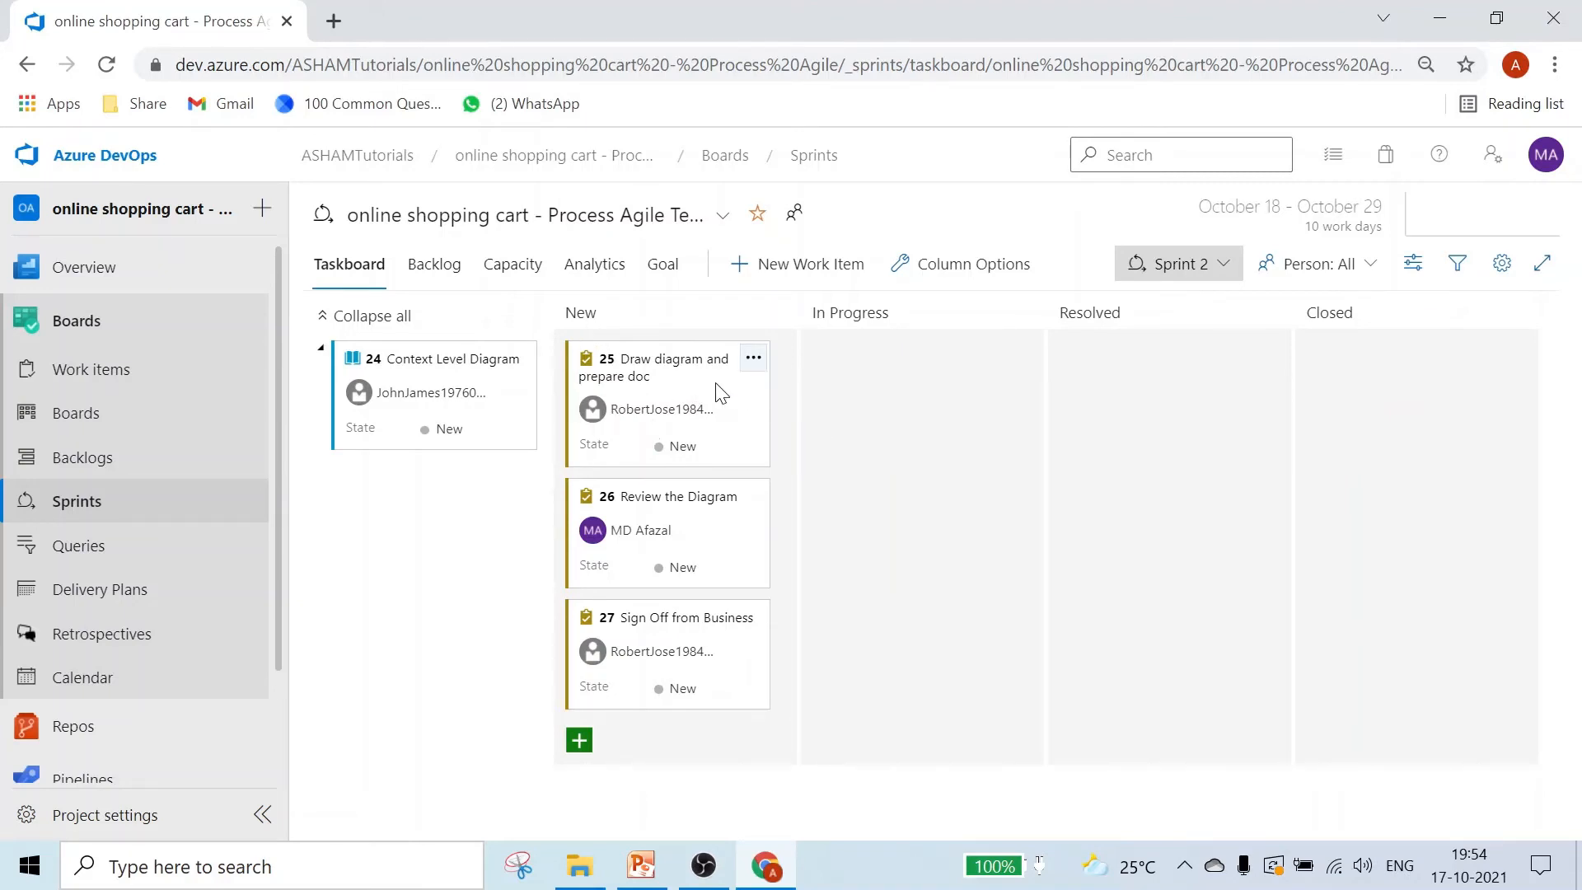
{"action": "left_click_drag", "start_coordinate": [733, 385], "coordinate": [969, 408]}
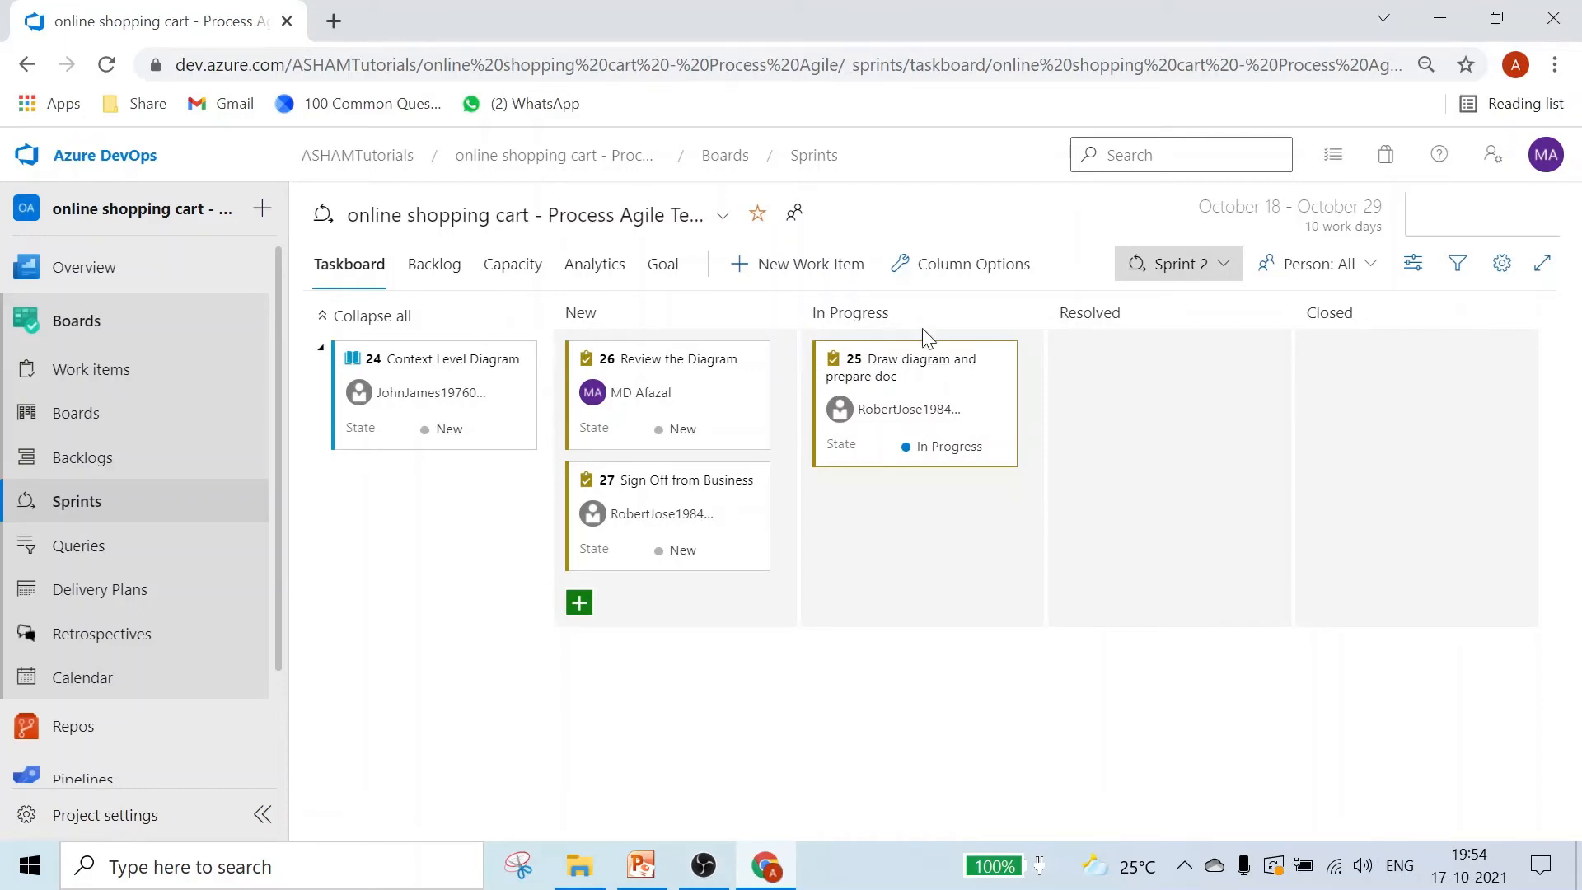
Open the Draw diagram and prepare doc task, review its available states and discussion field, and close it unchanged.
{"action": "left_click", "coordinate": [888, 365]}
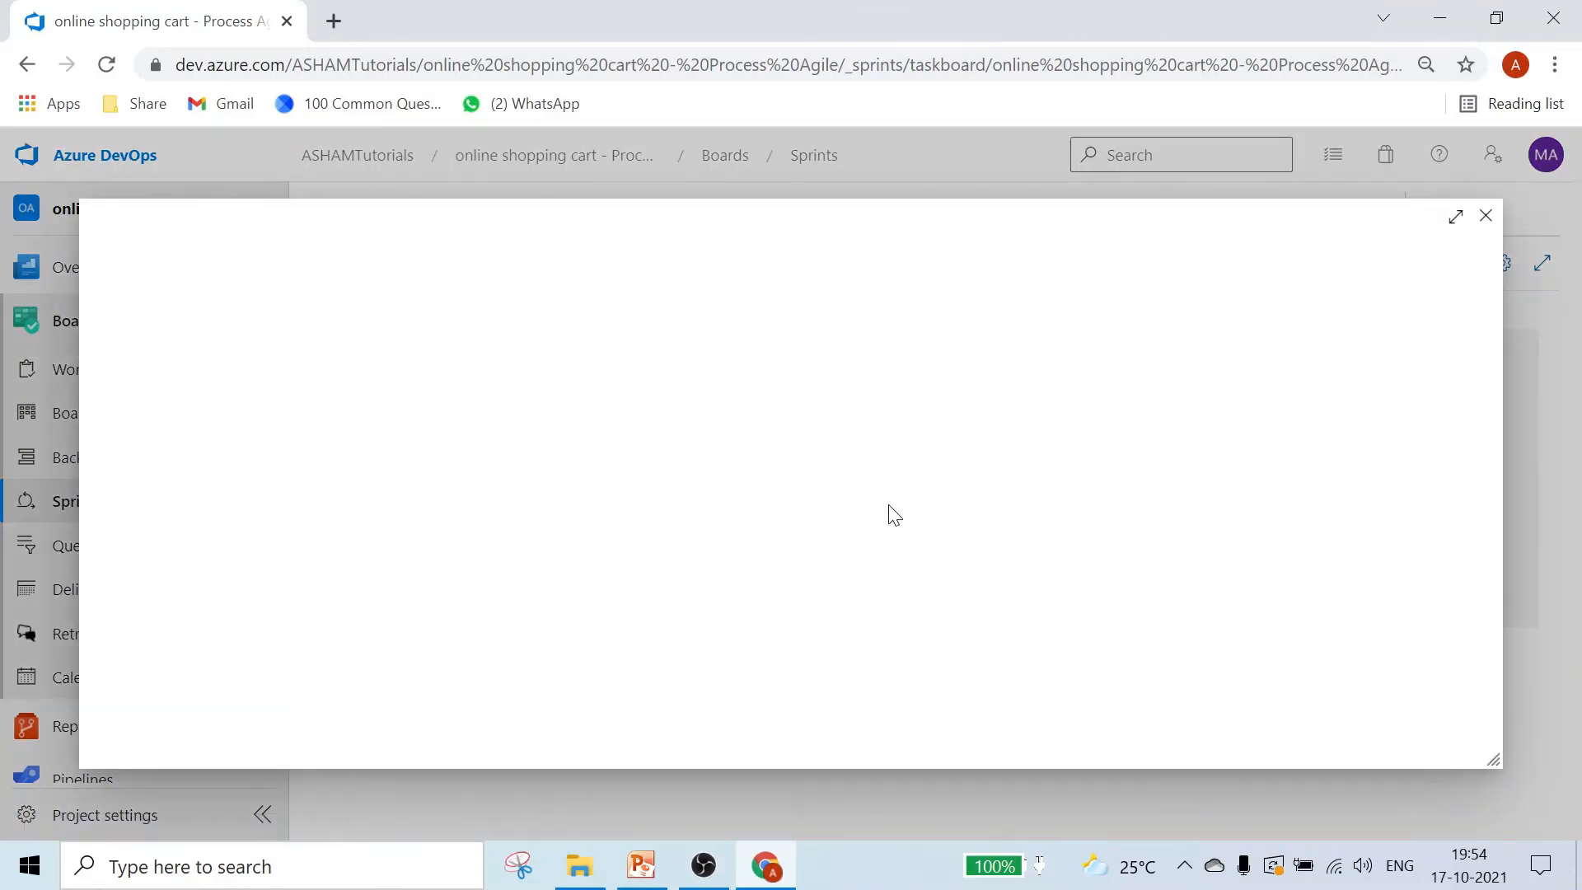
{"action": "left_click", "coordinate": [335, 341]}
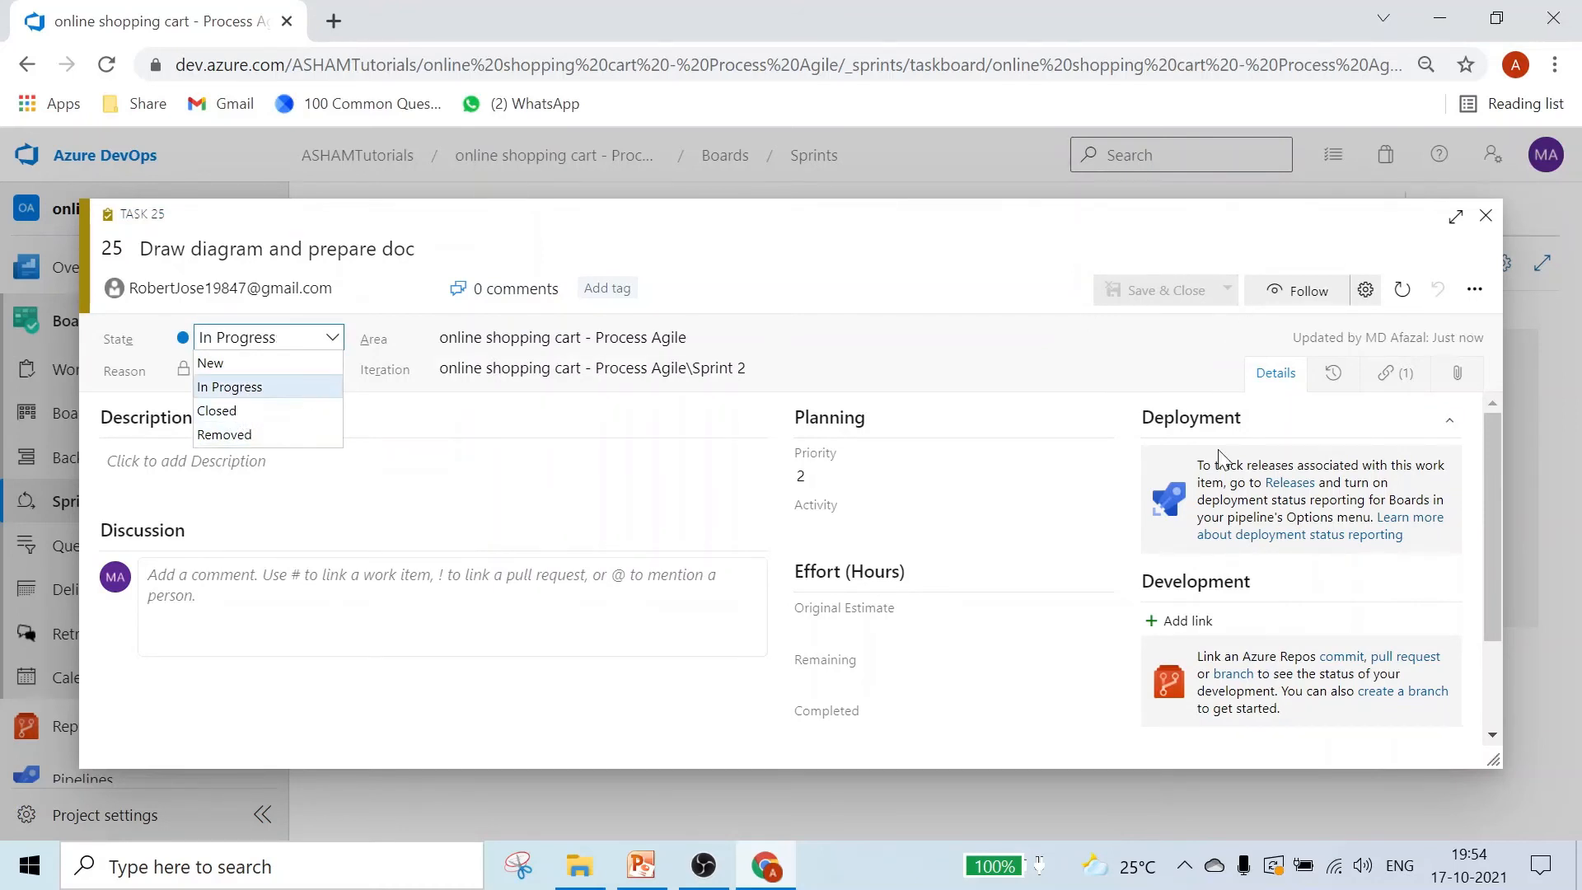
{"action": "left_click", "coordinate": [346, 589]}
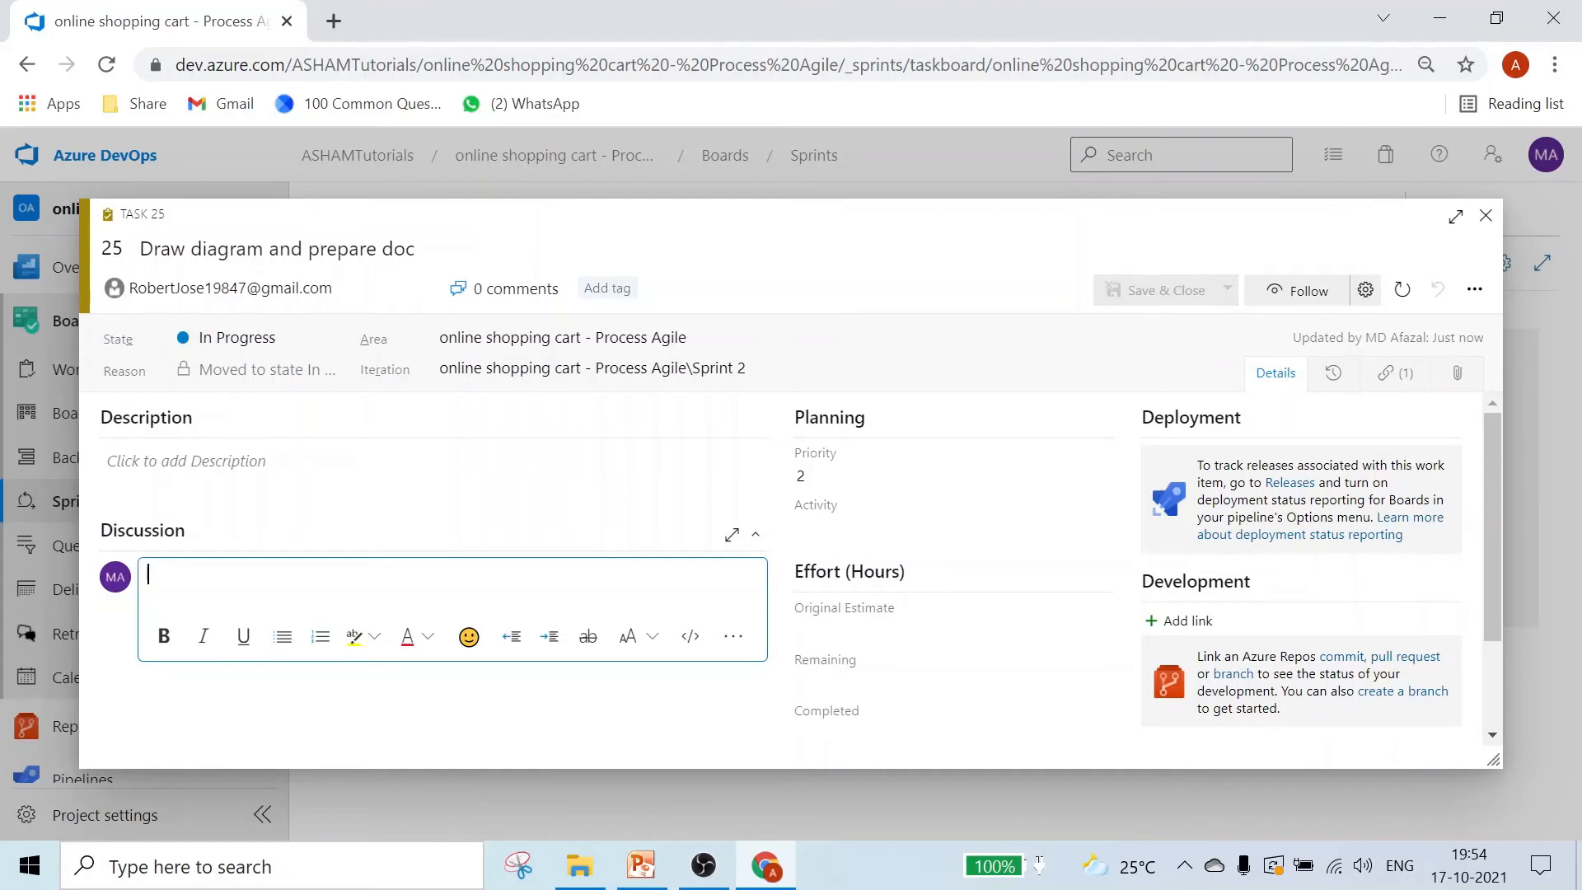
{"action": "left_click", "coordinate": [1486, 215]}
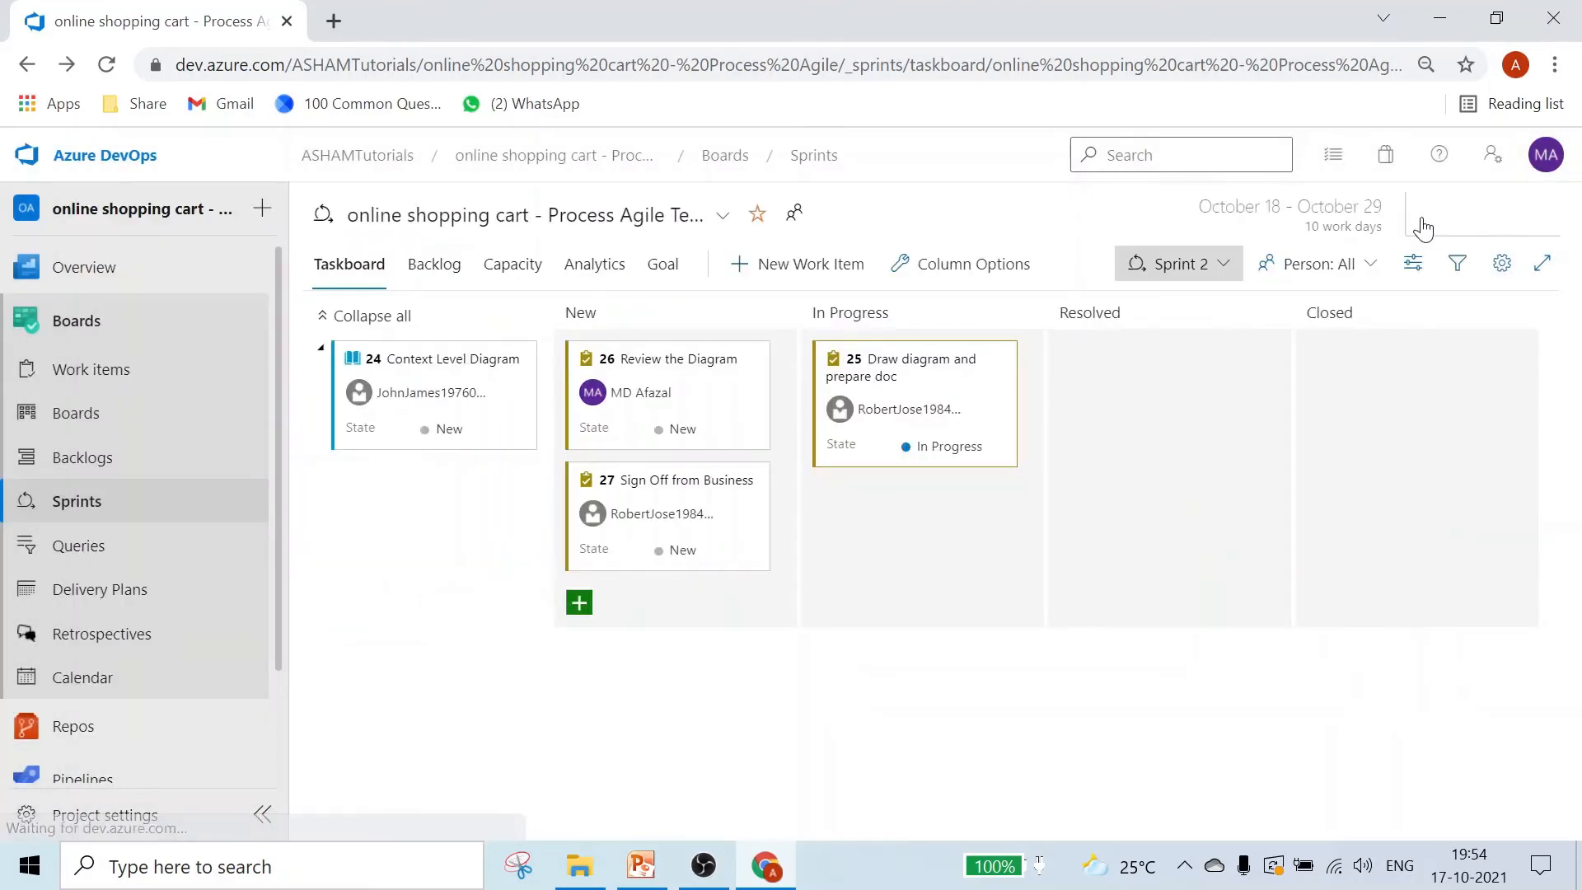
Review the Sprint 2 backlog with the Context Level Diagram story expanded to its tasks and the planning pane closed.
{"action": "left_click", "coordinate": [427, 272]}
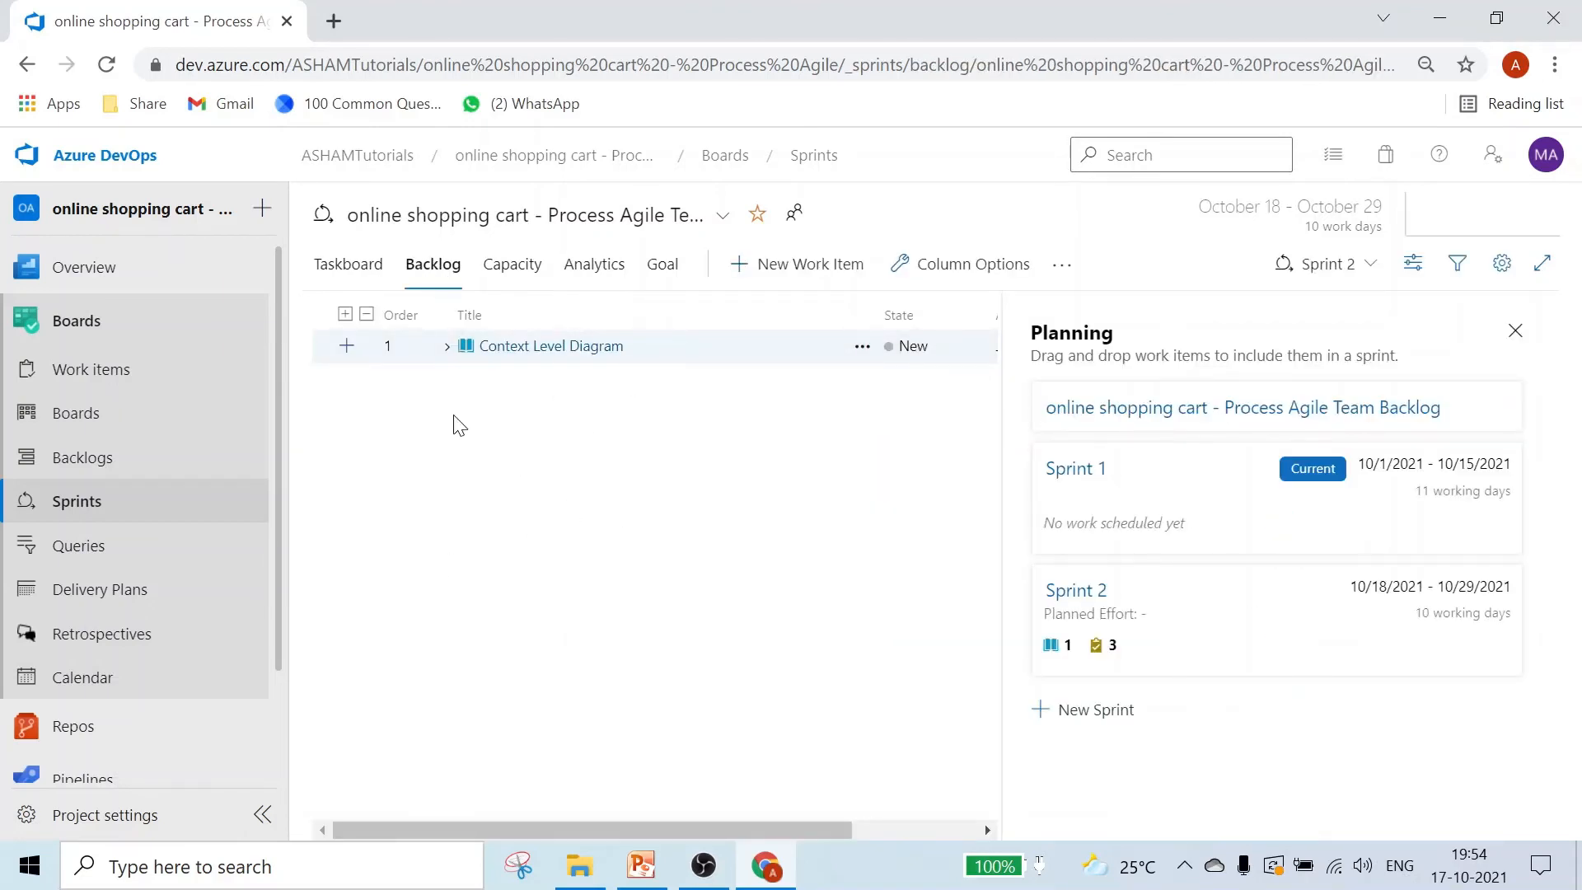
{"action": "left_click", "coordinate": [446, 347]}
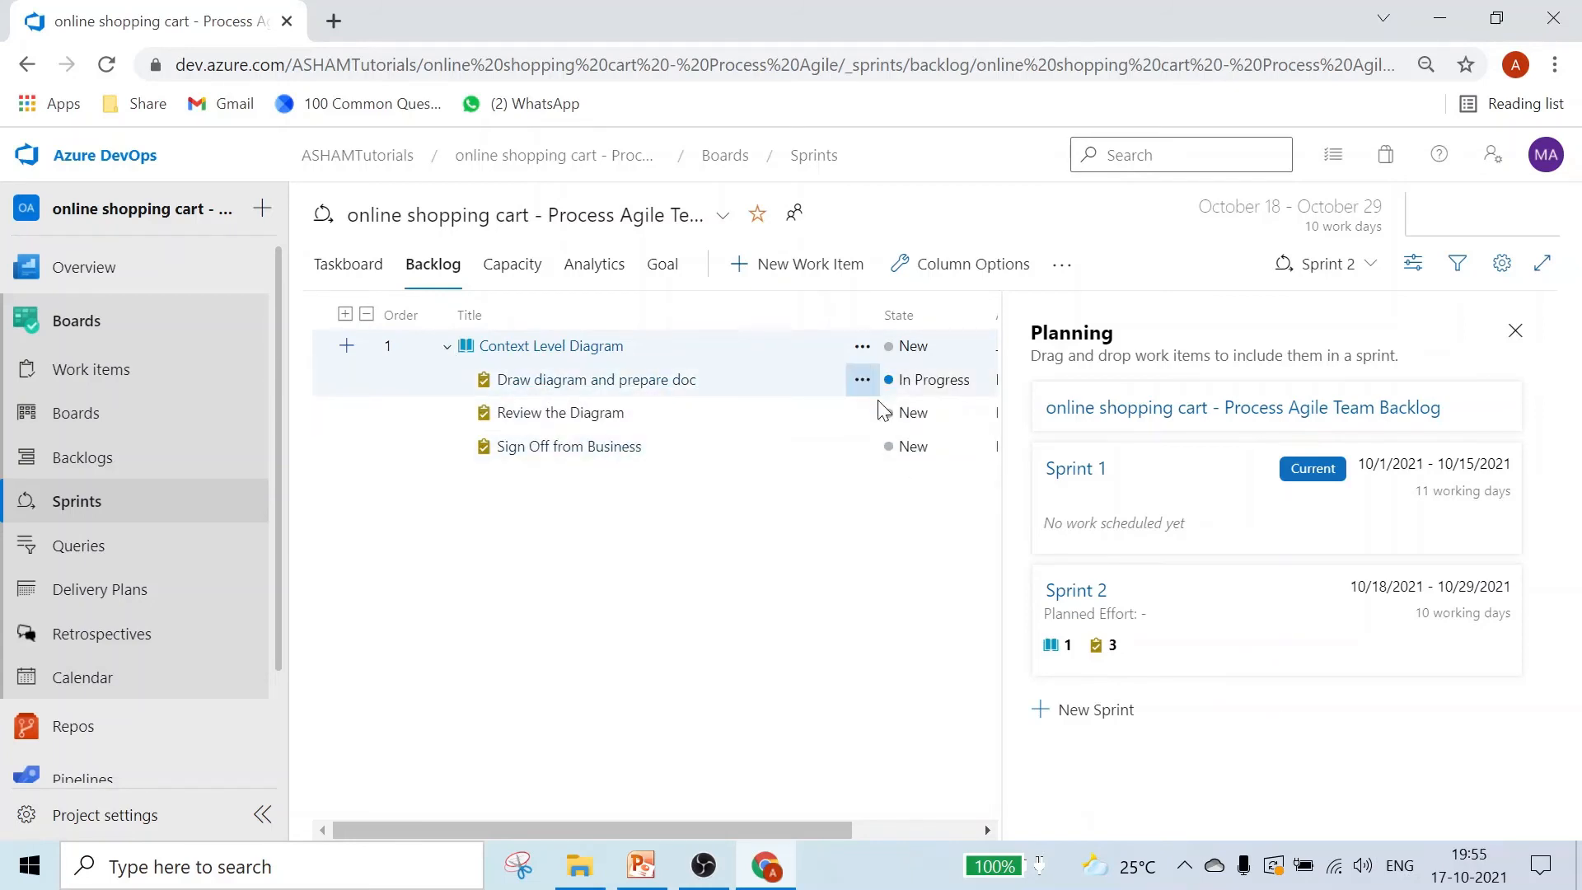
{"action": "left_click", "coordinate": [1515, 330]}
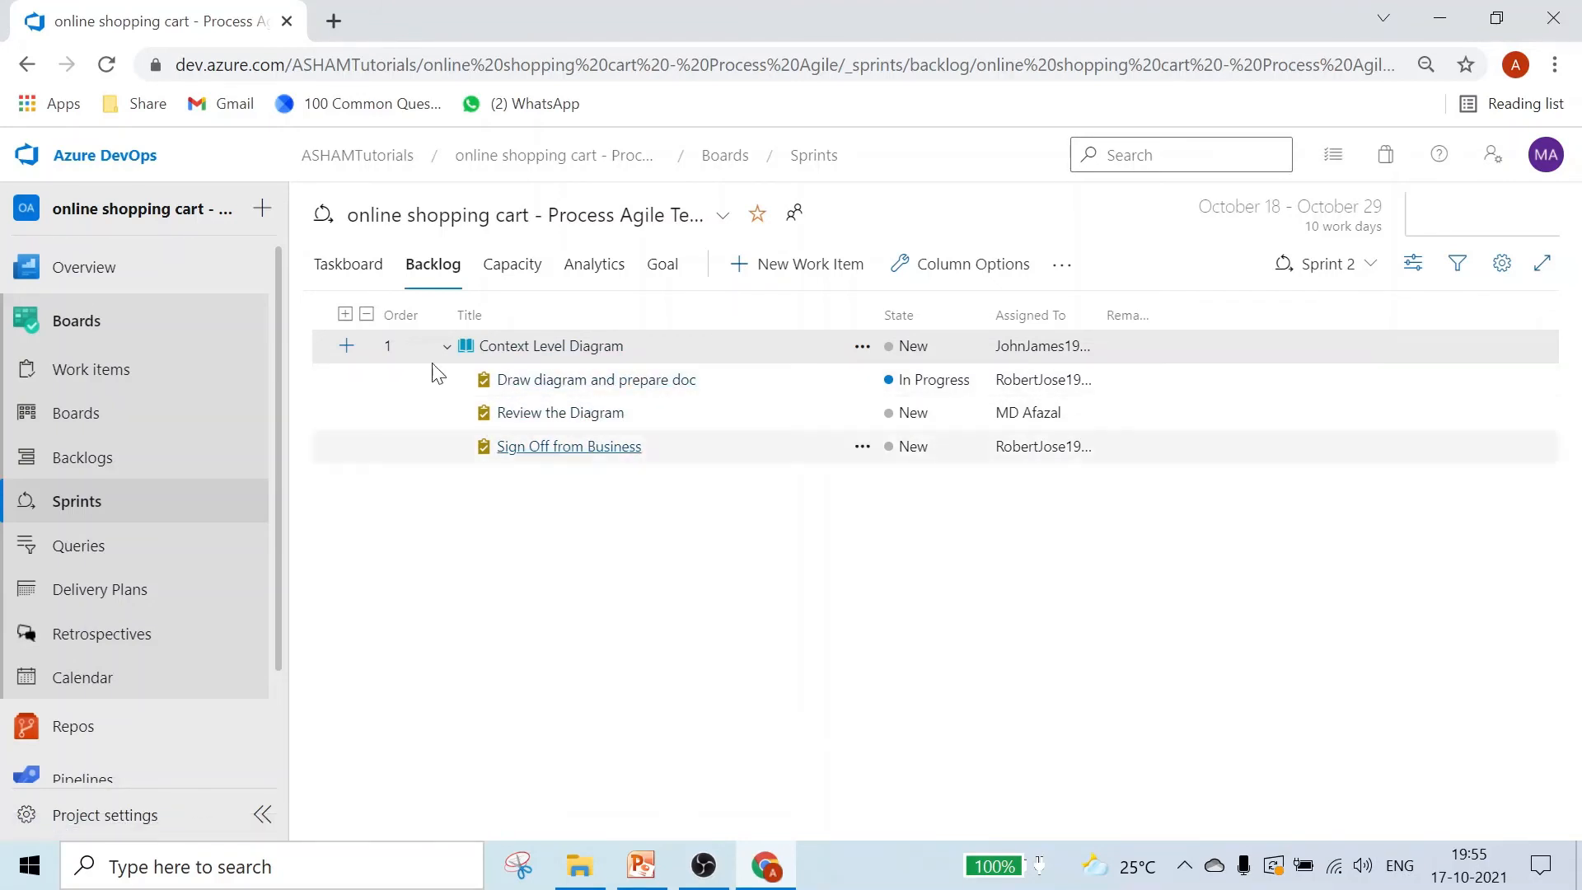
Review the Sprint 2 capacity page, including the days-off settings for the entire team and for one member, without saving changes.
{"action": "left_click", "coordinate": [506, 274]}
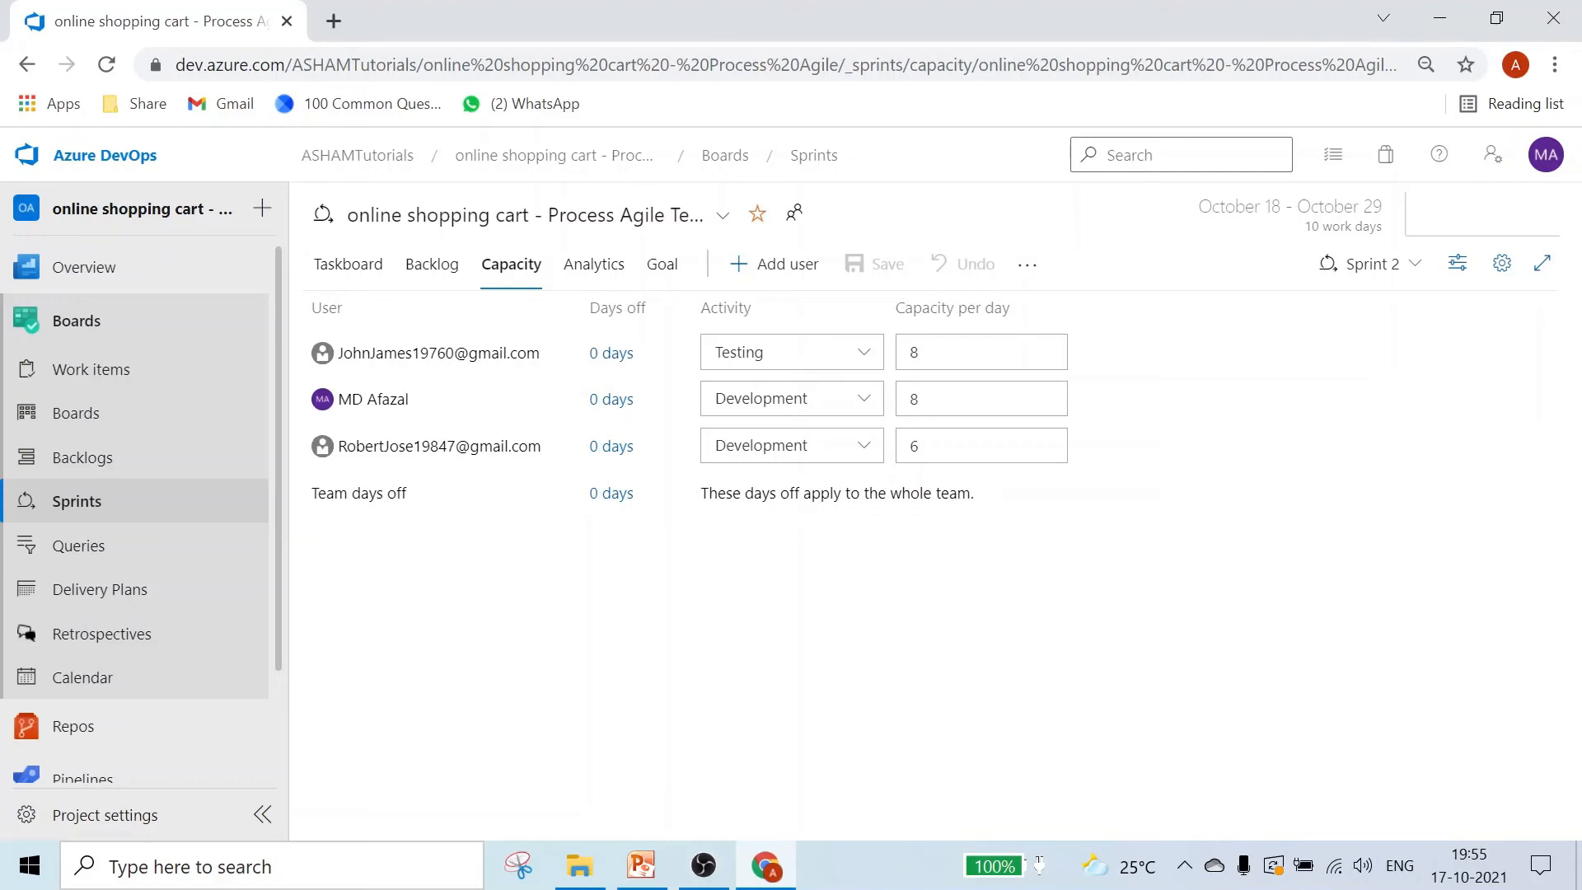
{"action": "left_click", "coordinate": [614, 501]}
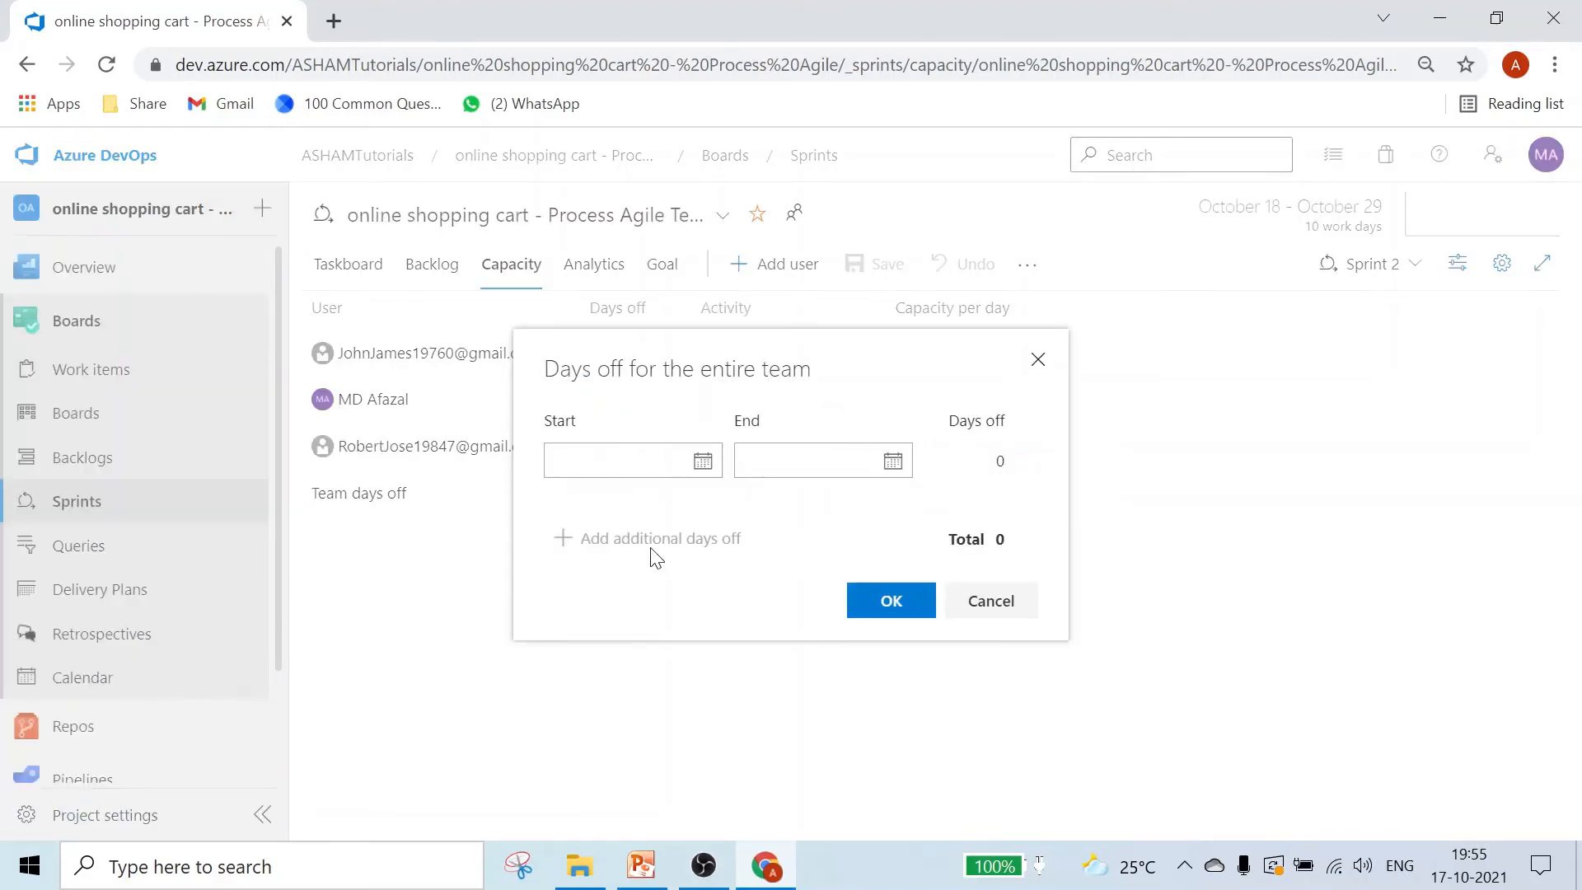
{"action": "left_click", "coordinate": [992, 600]}
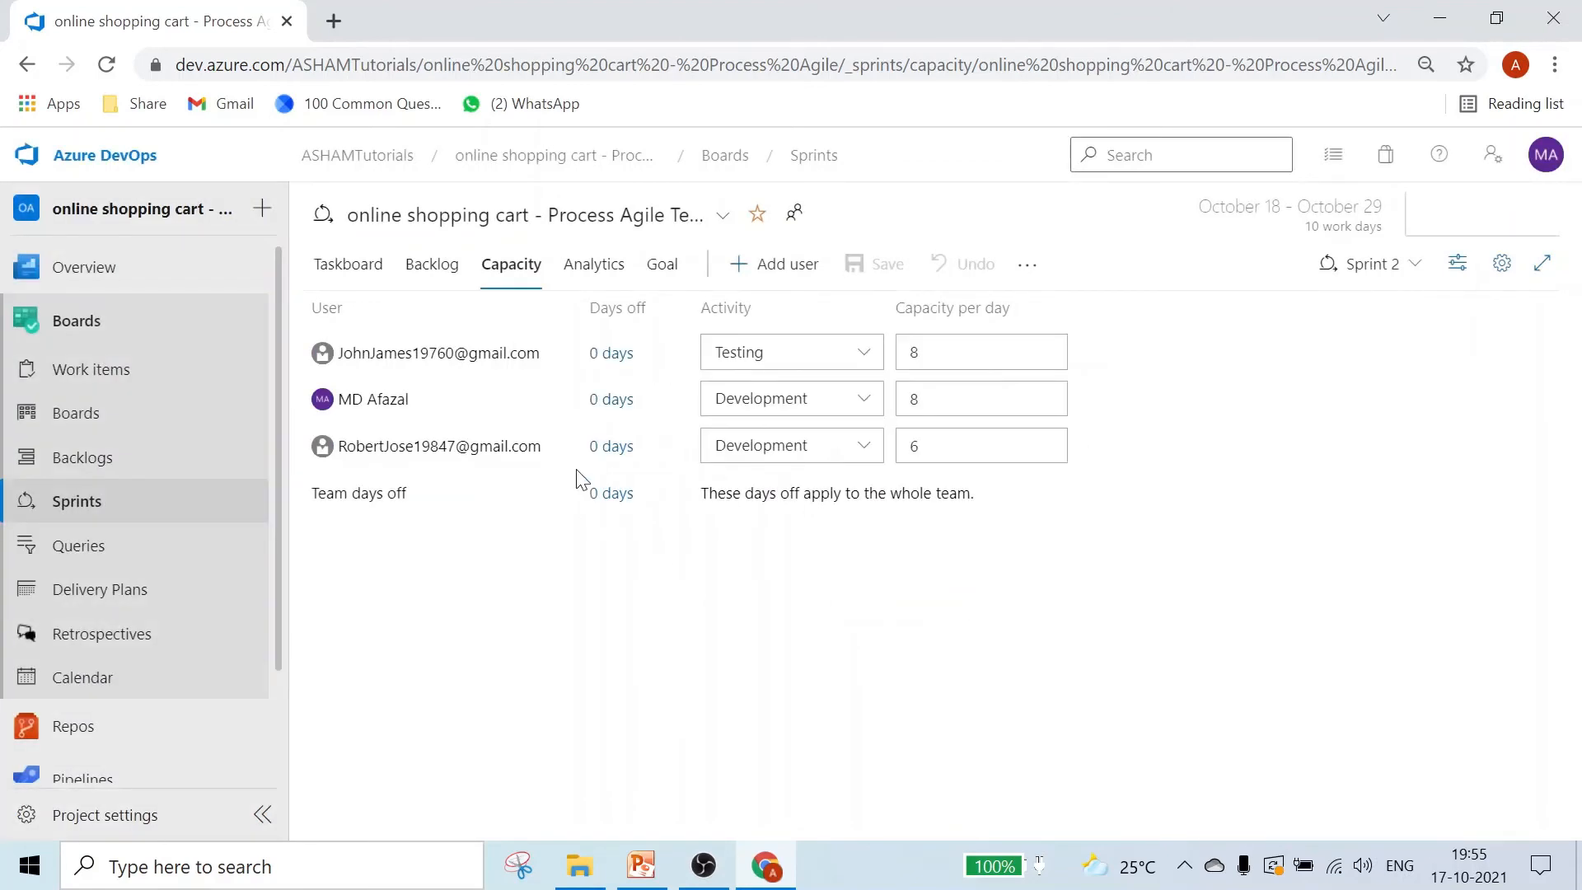
{"action": "left_click", "coordinate": [616, 400]}
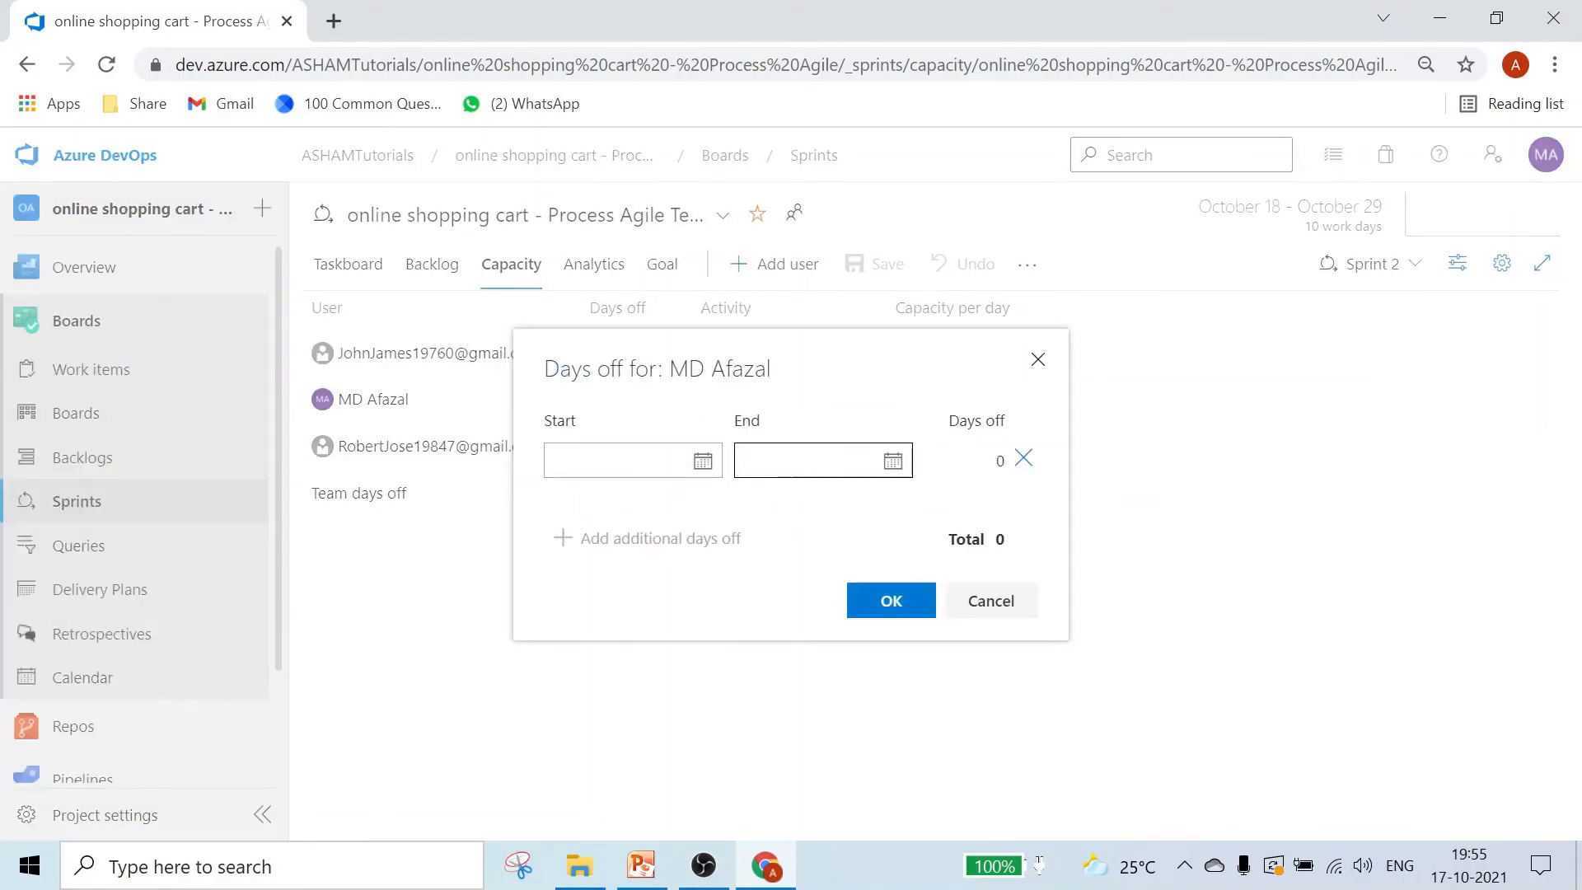
{"action": "left_click", "coordinate": [991, 603]}
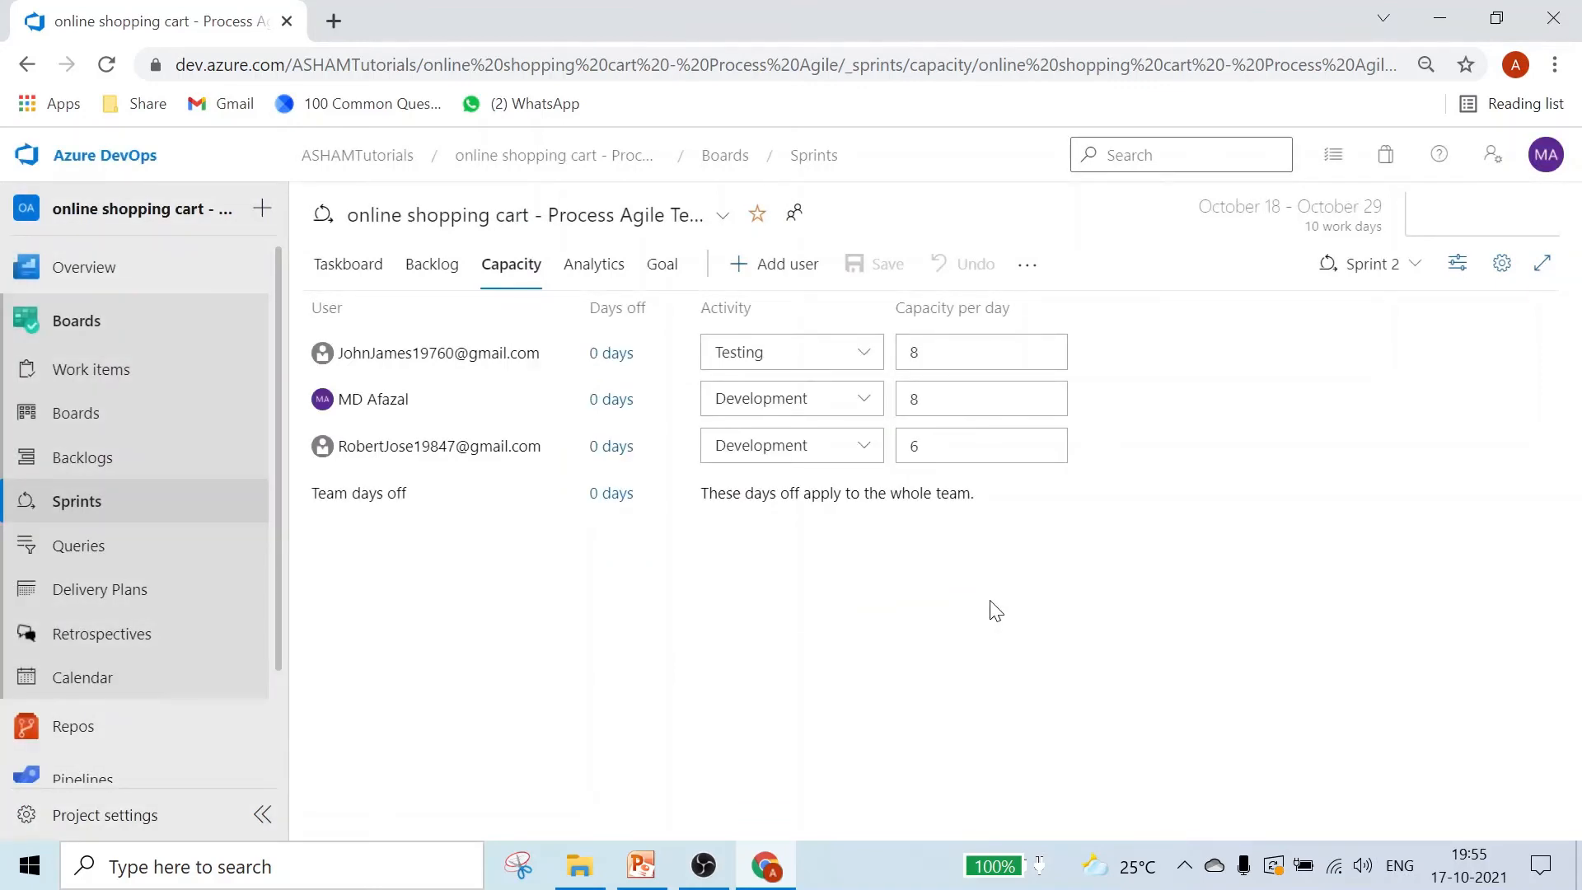
Open the Sprint 2 analytics and go through the Burndown Trend report's quick tour to its end.
{"action": "left_click", "coordinate": [608, 270]}
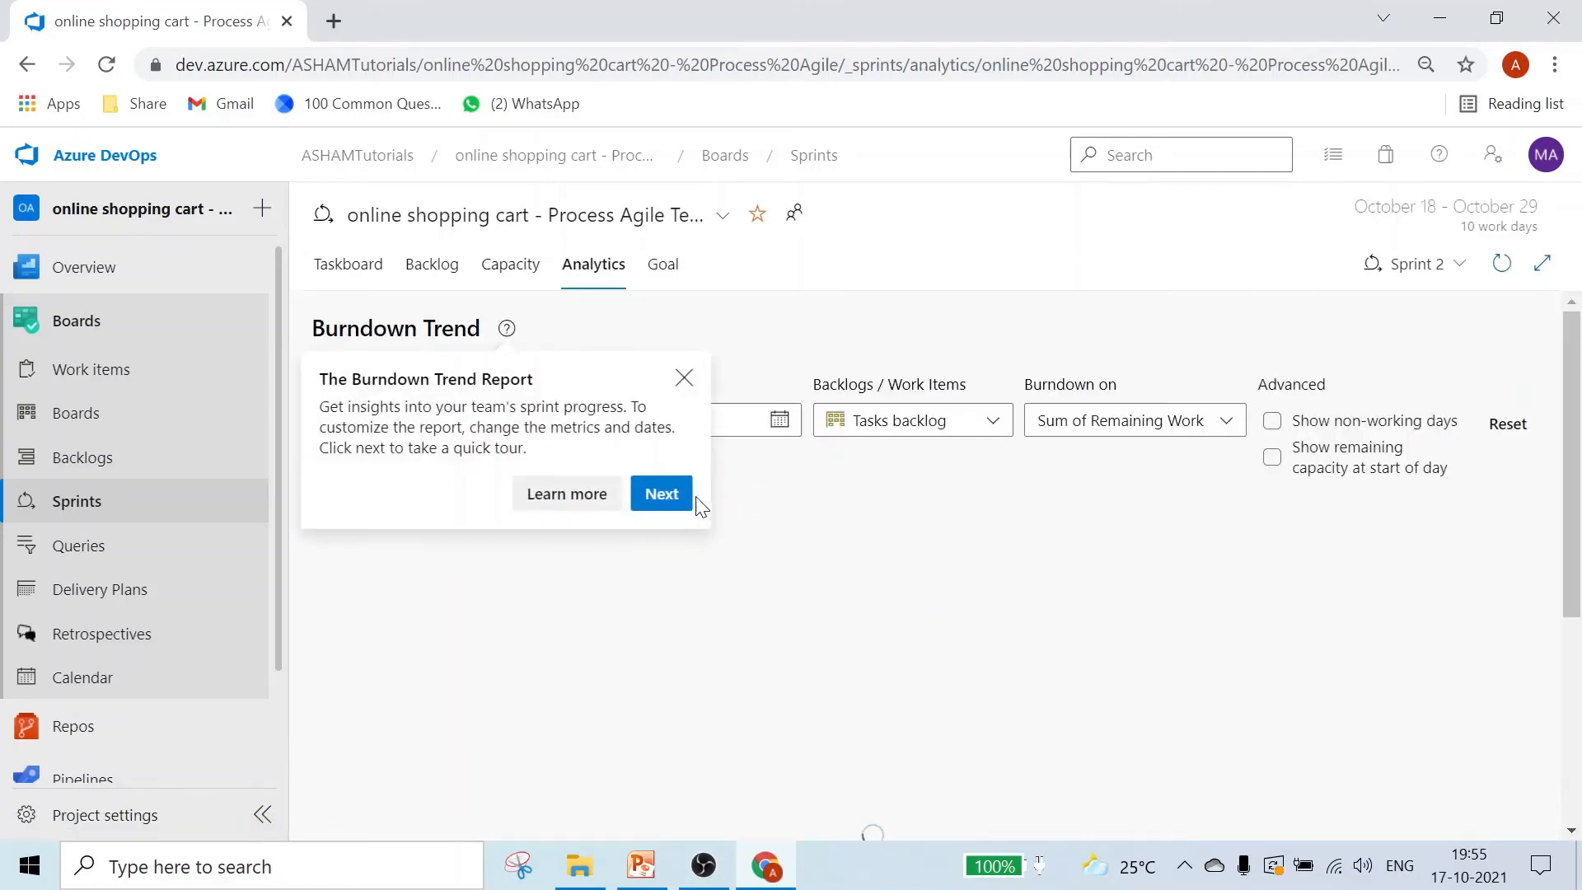
{"action": "left_click", "coordinate": [662, 494]}
{"action": "left_click", "coordinate": [672, 419]}
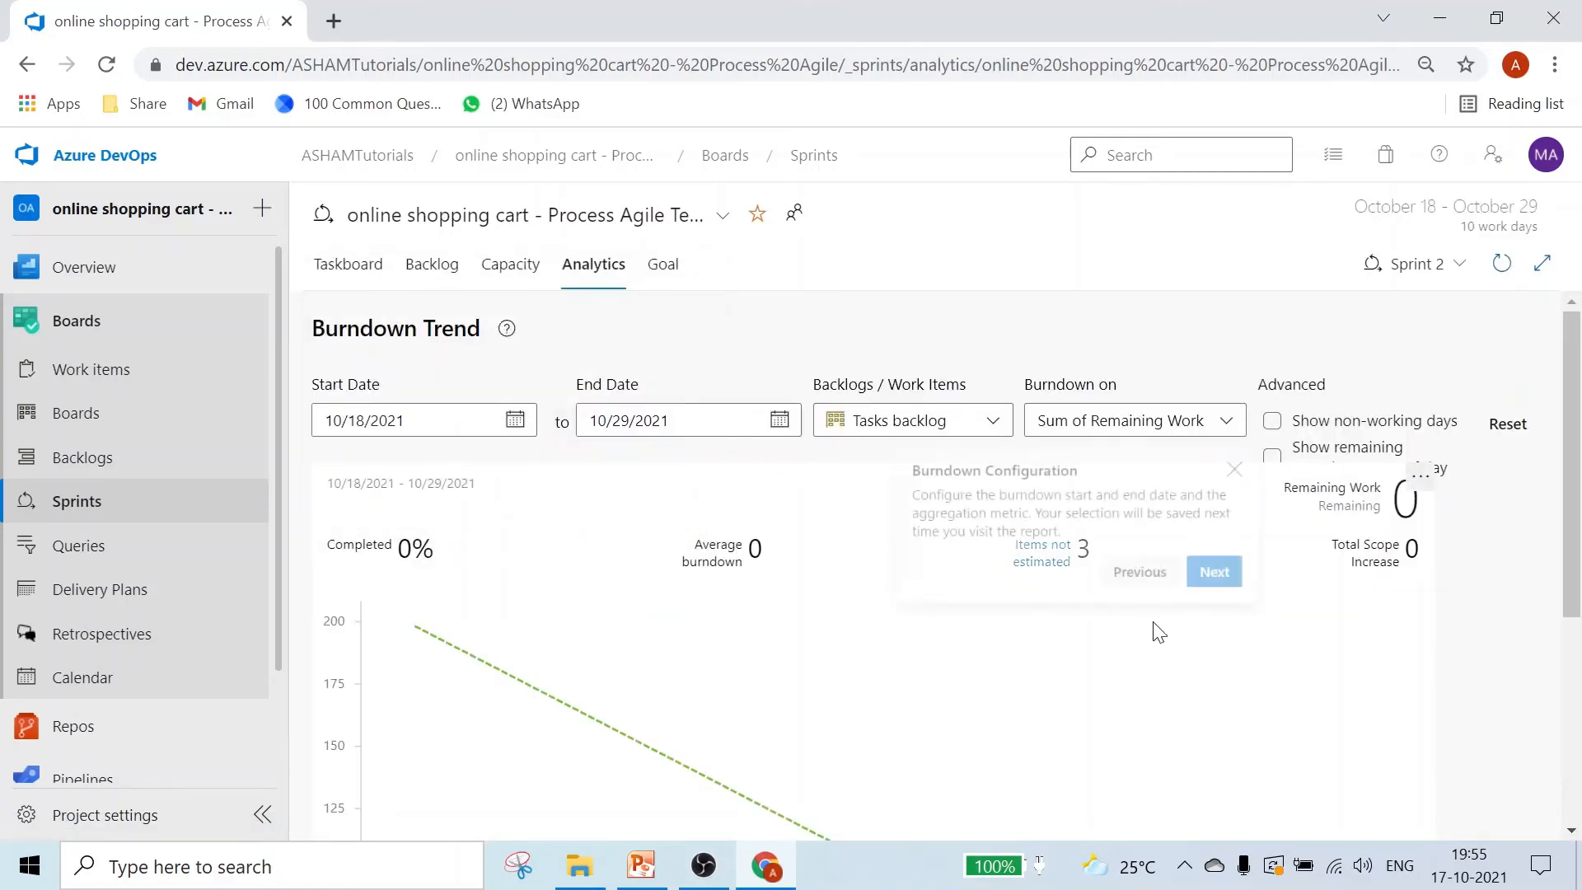
{"action": "left_click", "coordinate": [1209, 591]}
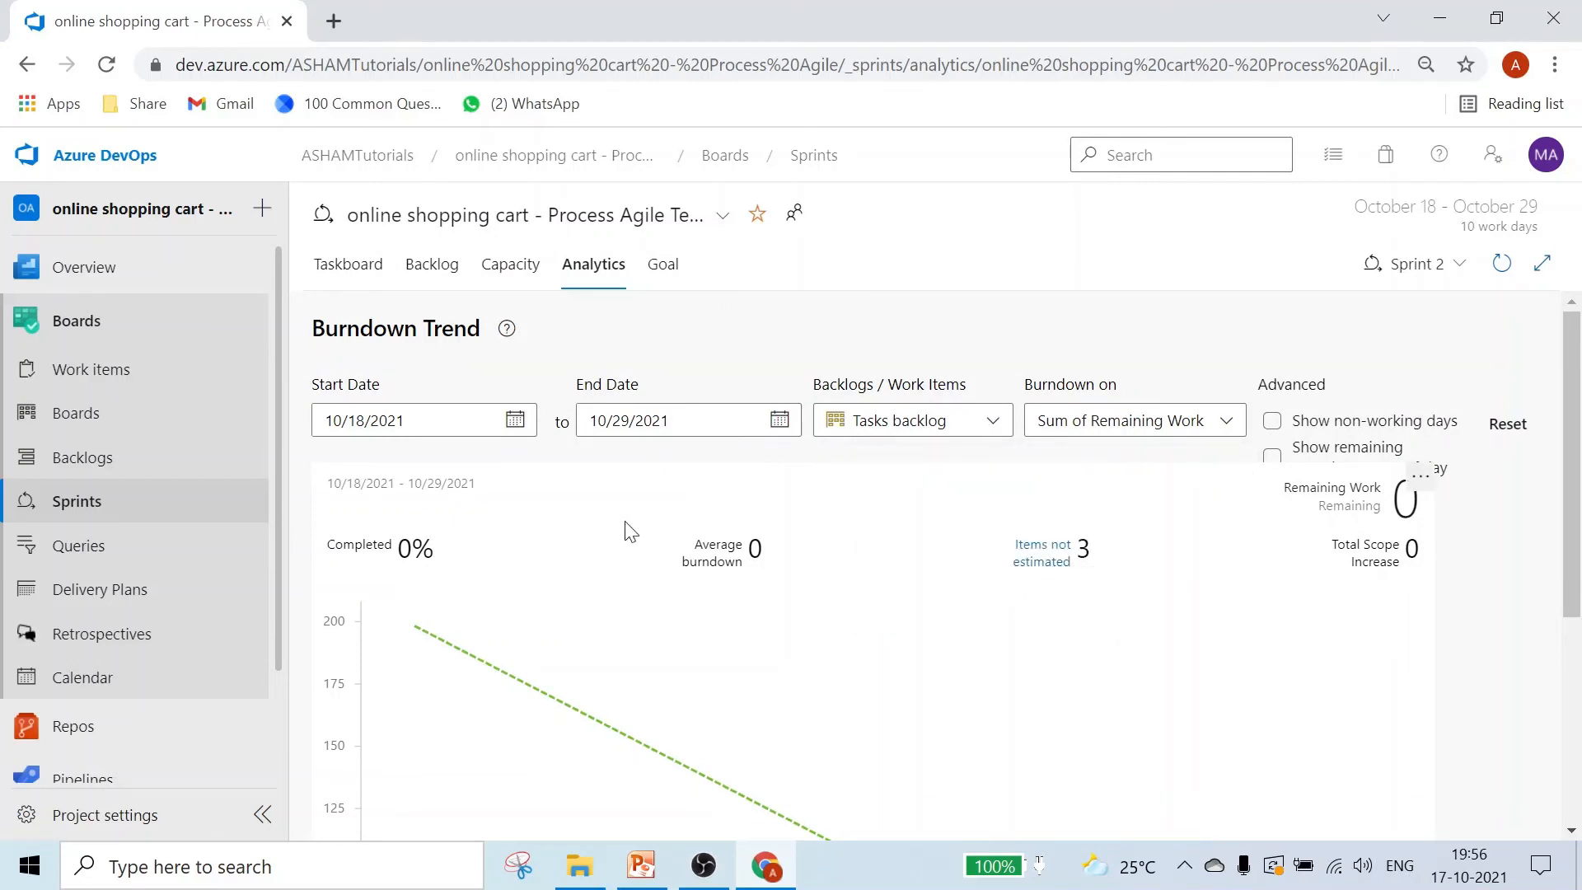
Look over the Burndown Trend report's backlog and work item choices and its Burndown on metrics, keeping the current selections.
{"action": "mouse_move", "coordinate": [1093, 670]}
{"action": "left_click", "coordinate": [963, 431]}
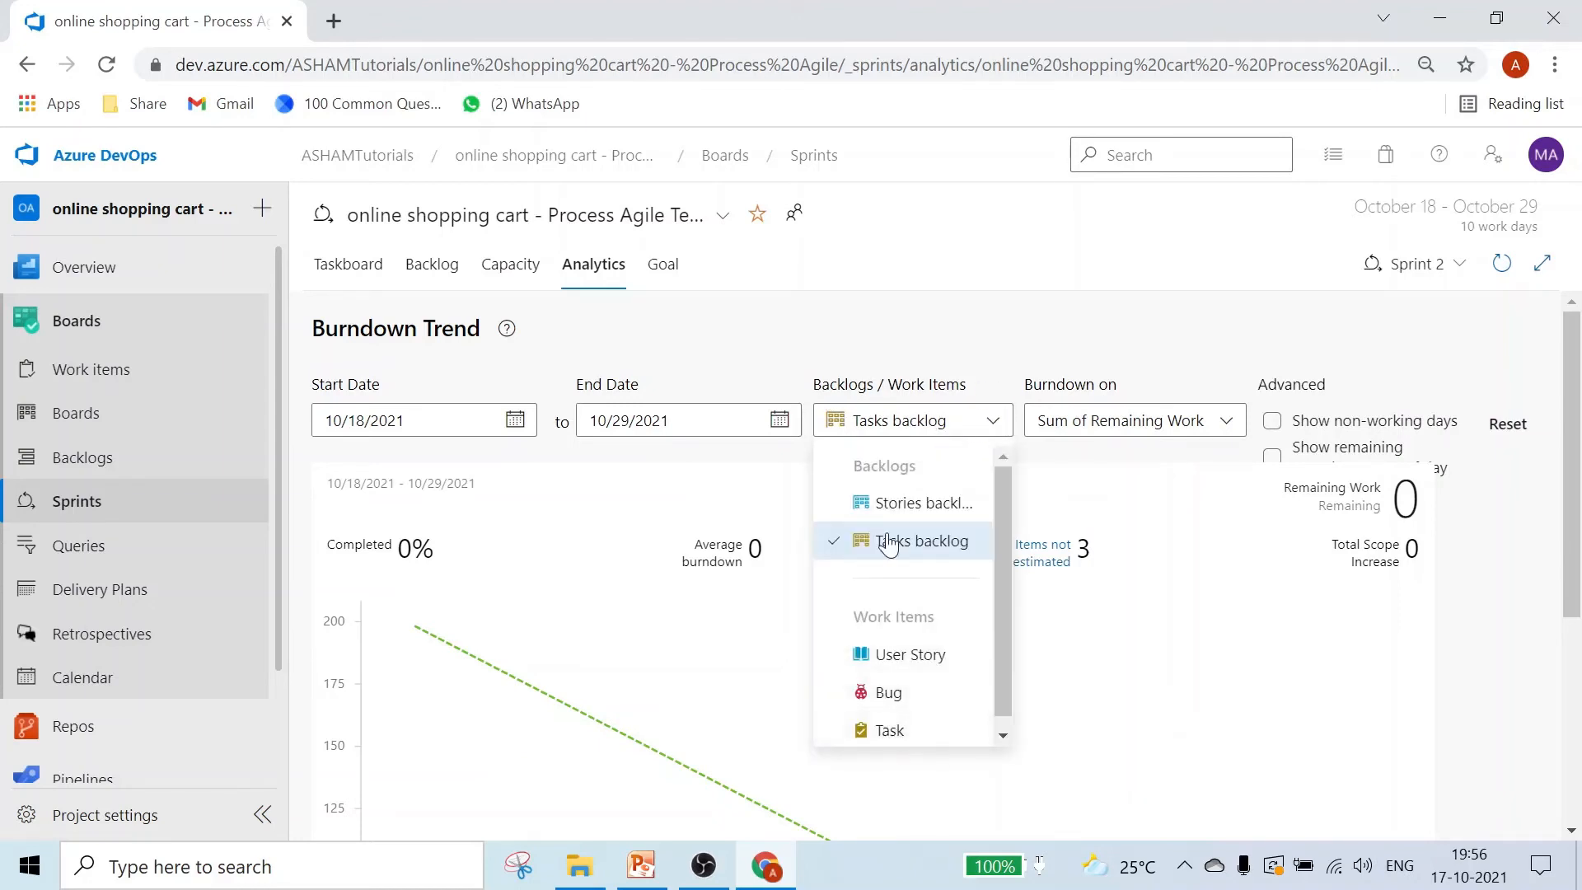
{"action": "left_click", "coordinate": [1101, 459]}
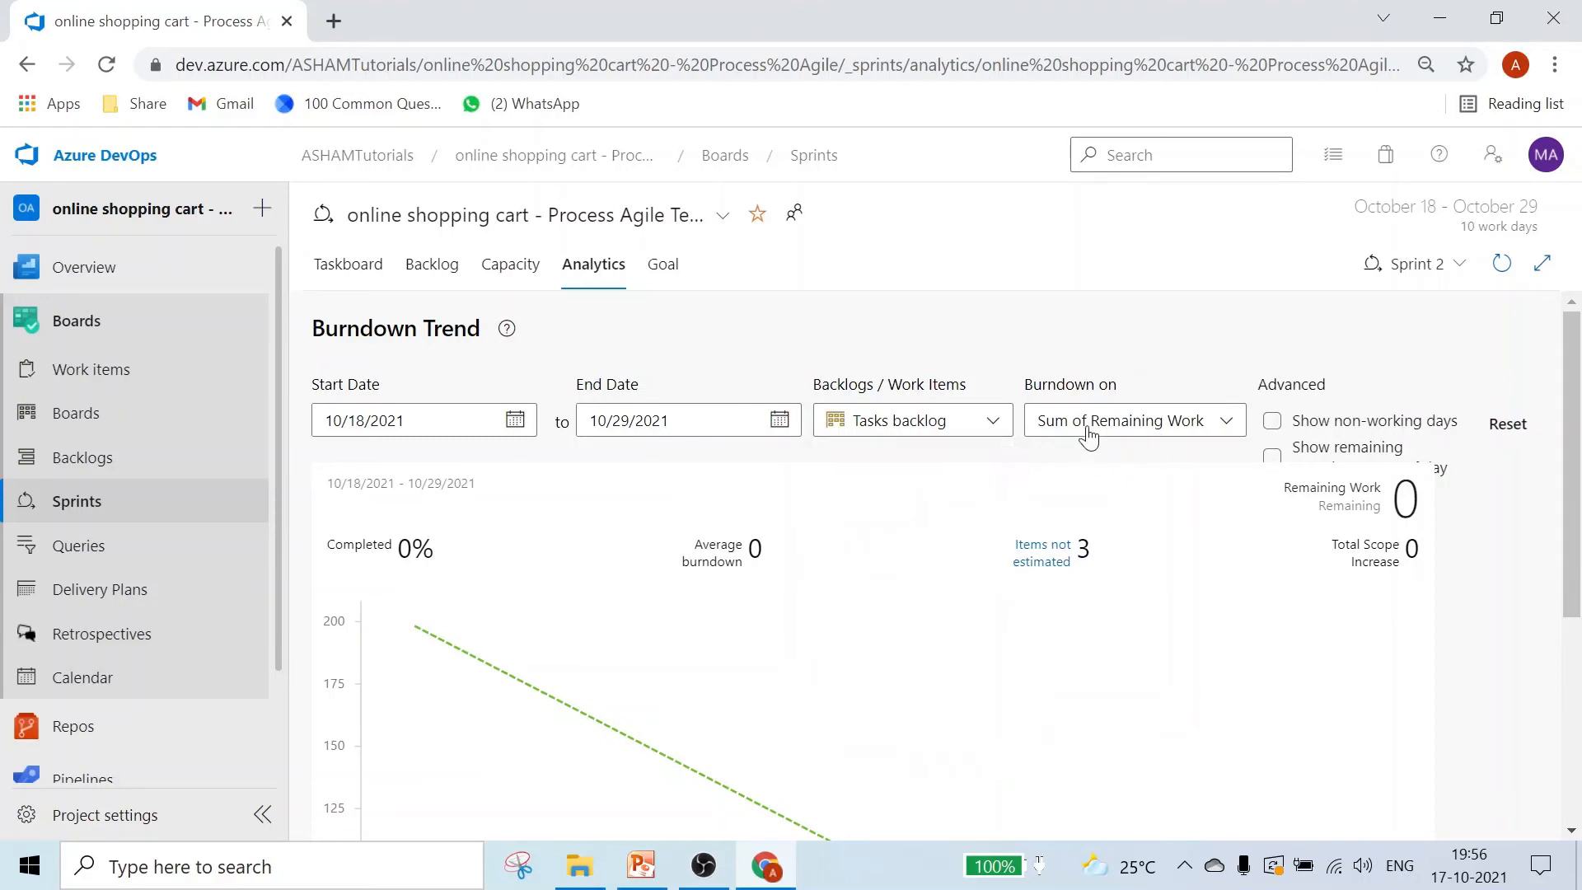
{"action": "left_click", "coordinate": [1089, 435]}
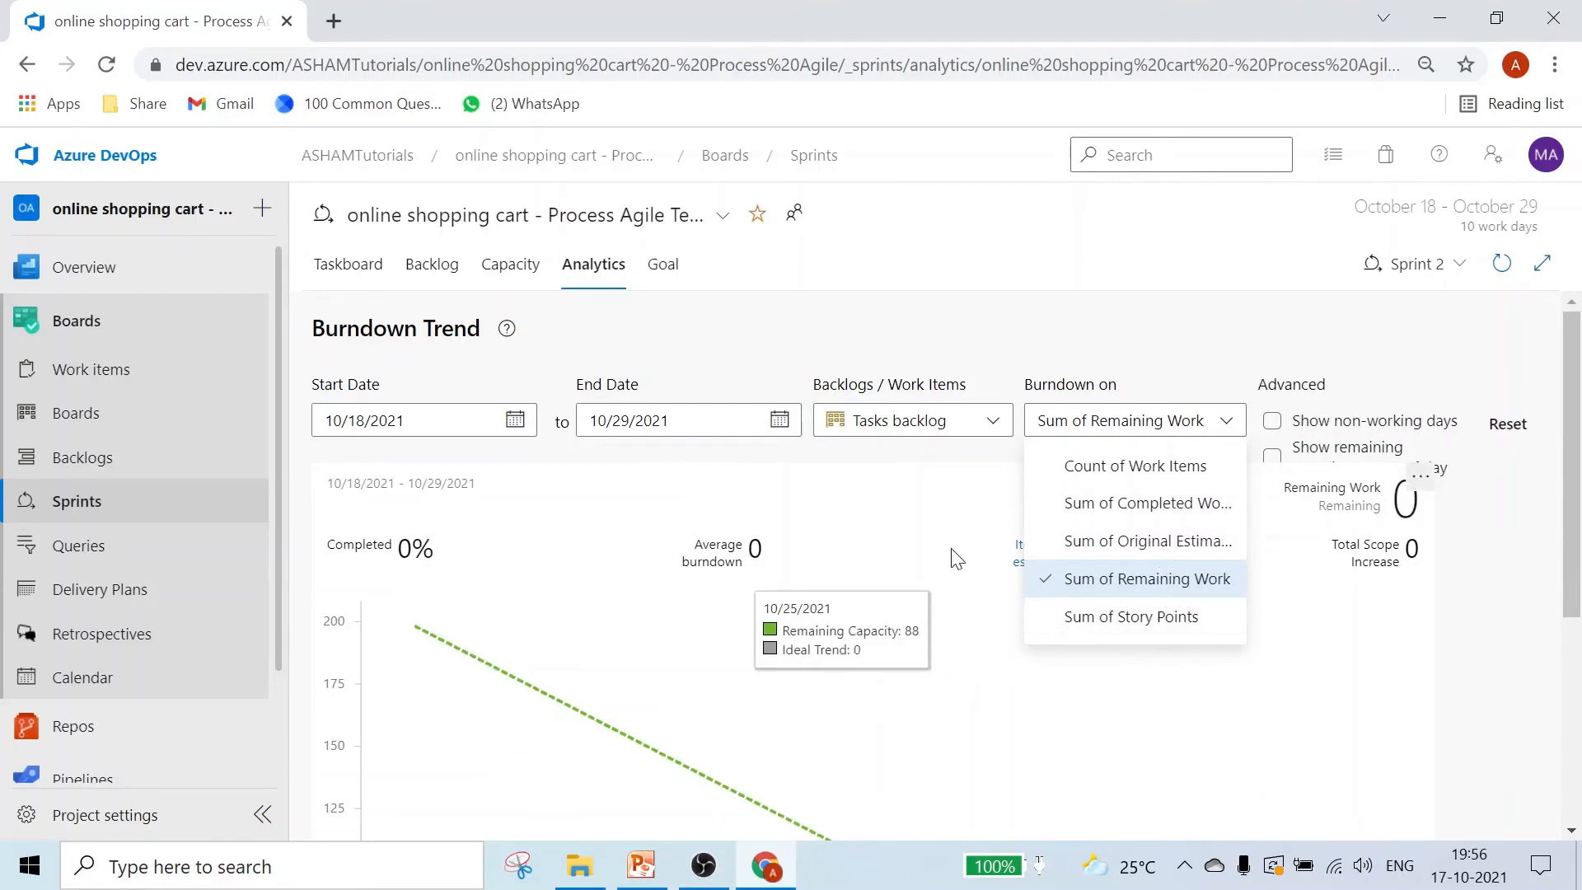
{"action": "left_click", "coordinate": [805, 330]}
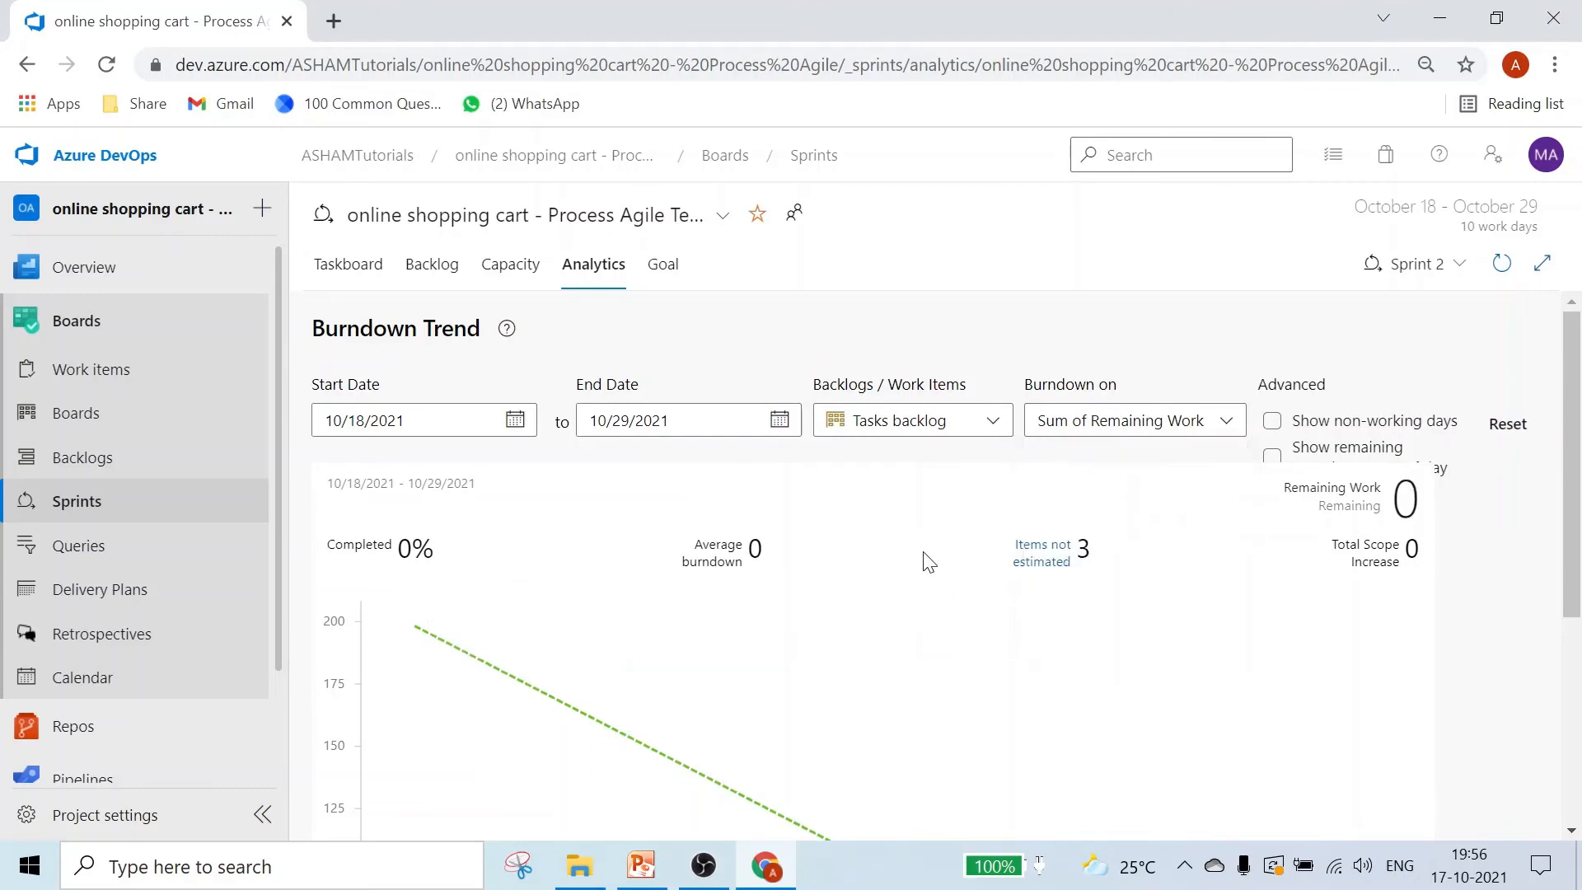
Examine the Burndown Trend chart down to its date axis and legend, and view the Sprint 2 goal.
{"action": "scroll", "coordinate": [766, 581], "scroll_direction": "down", "scroll_amount": 3}
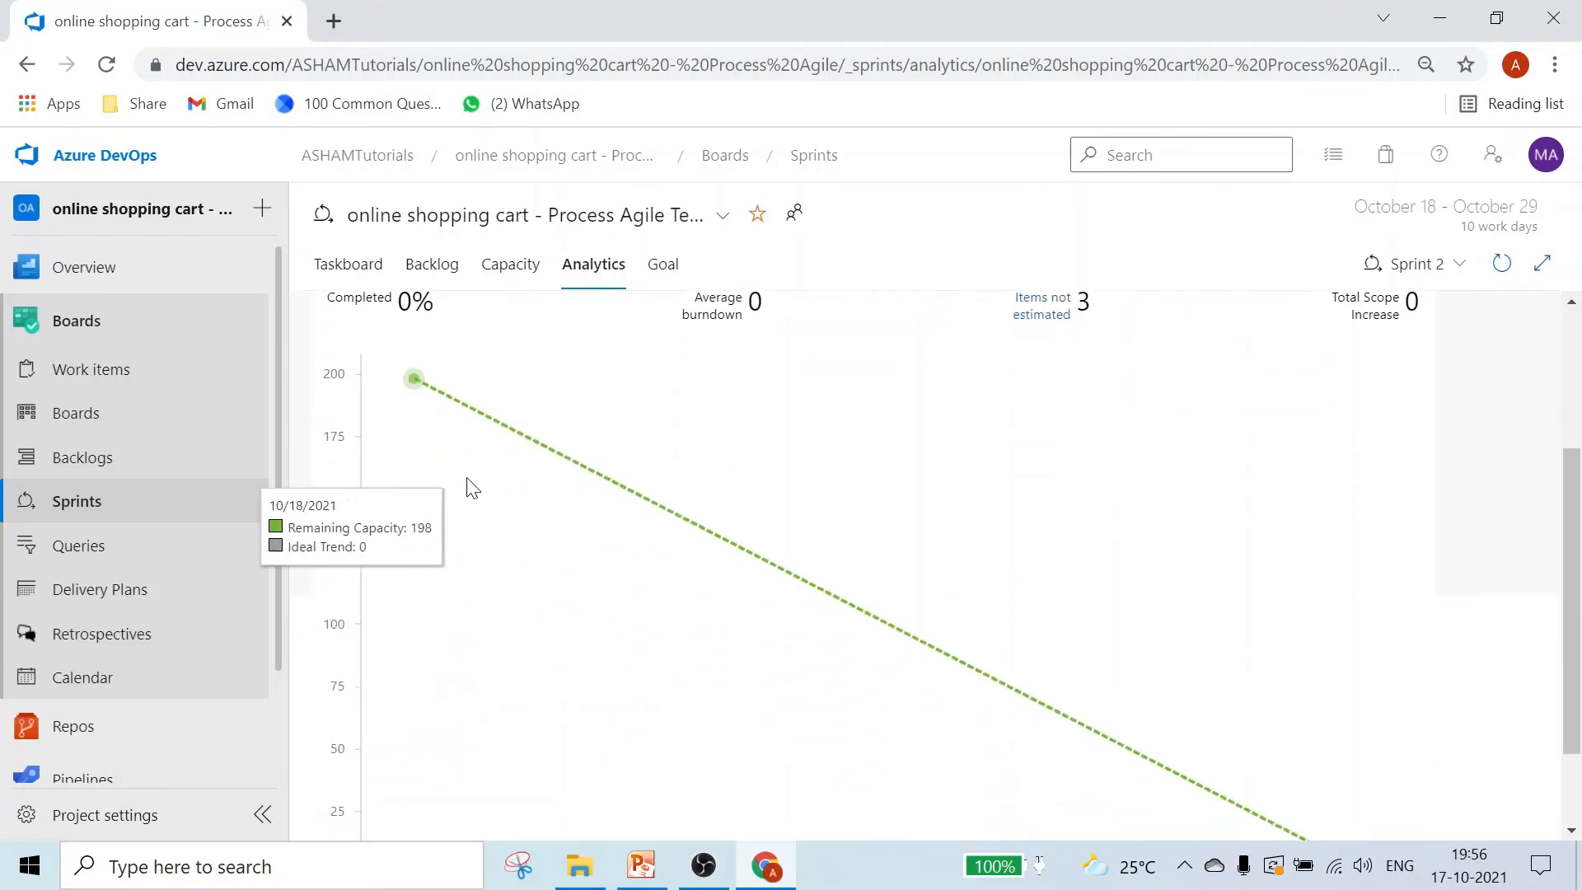
{"action": "scroll", "coordinate": [837, 684], "scroll_direction": "down", "scroll_amount": 2}
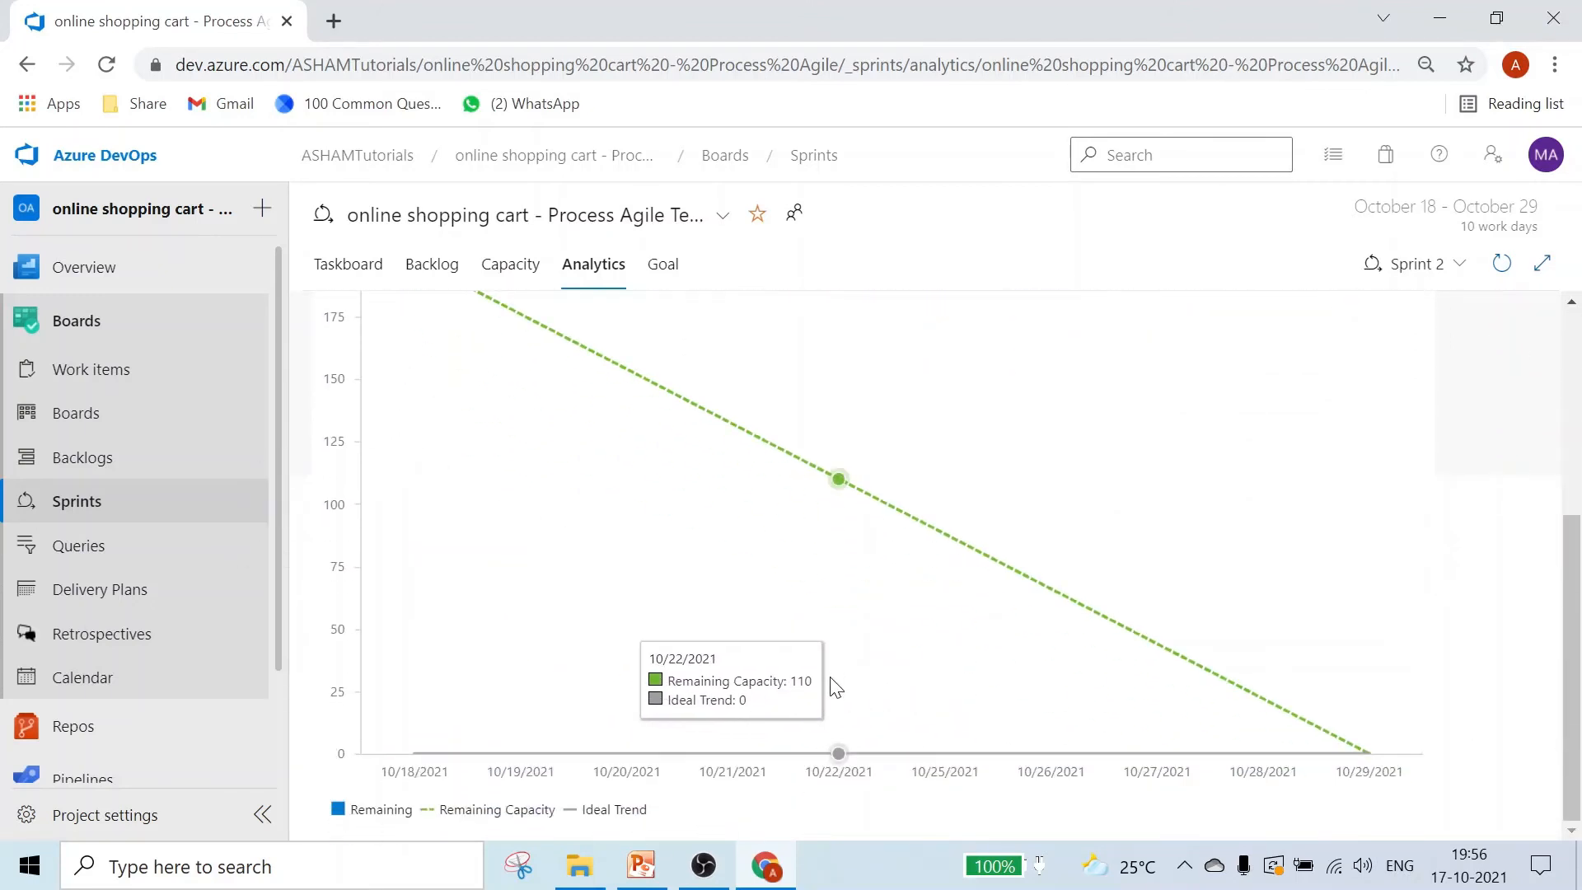
{"action": "scroll", "coordinate": [840, 575], "scroll_direction": "up", "scroll_amount": 1}
{"action": "scroll", "coordinate": [838, 575], "scroll_direction": "up", "scroll_amount": 3}
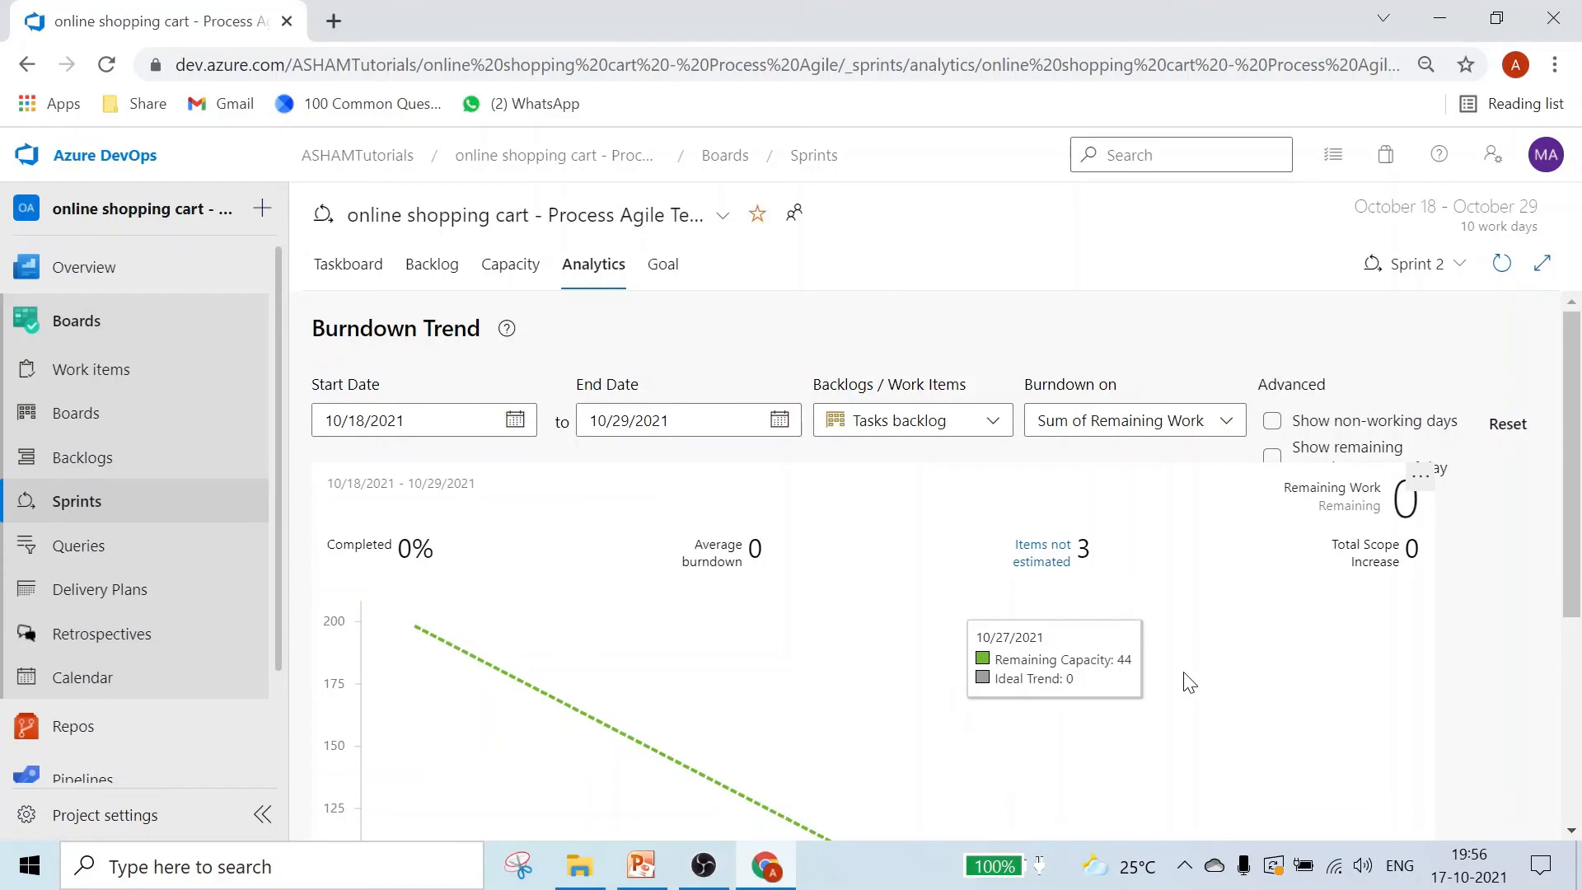
{"action": "left_click", "coordinate": [665, 266]}
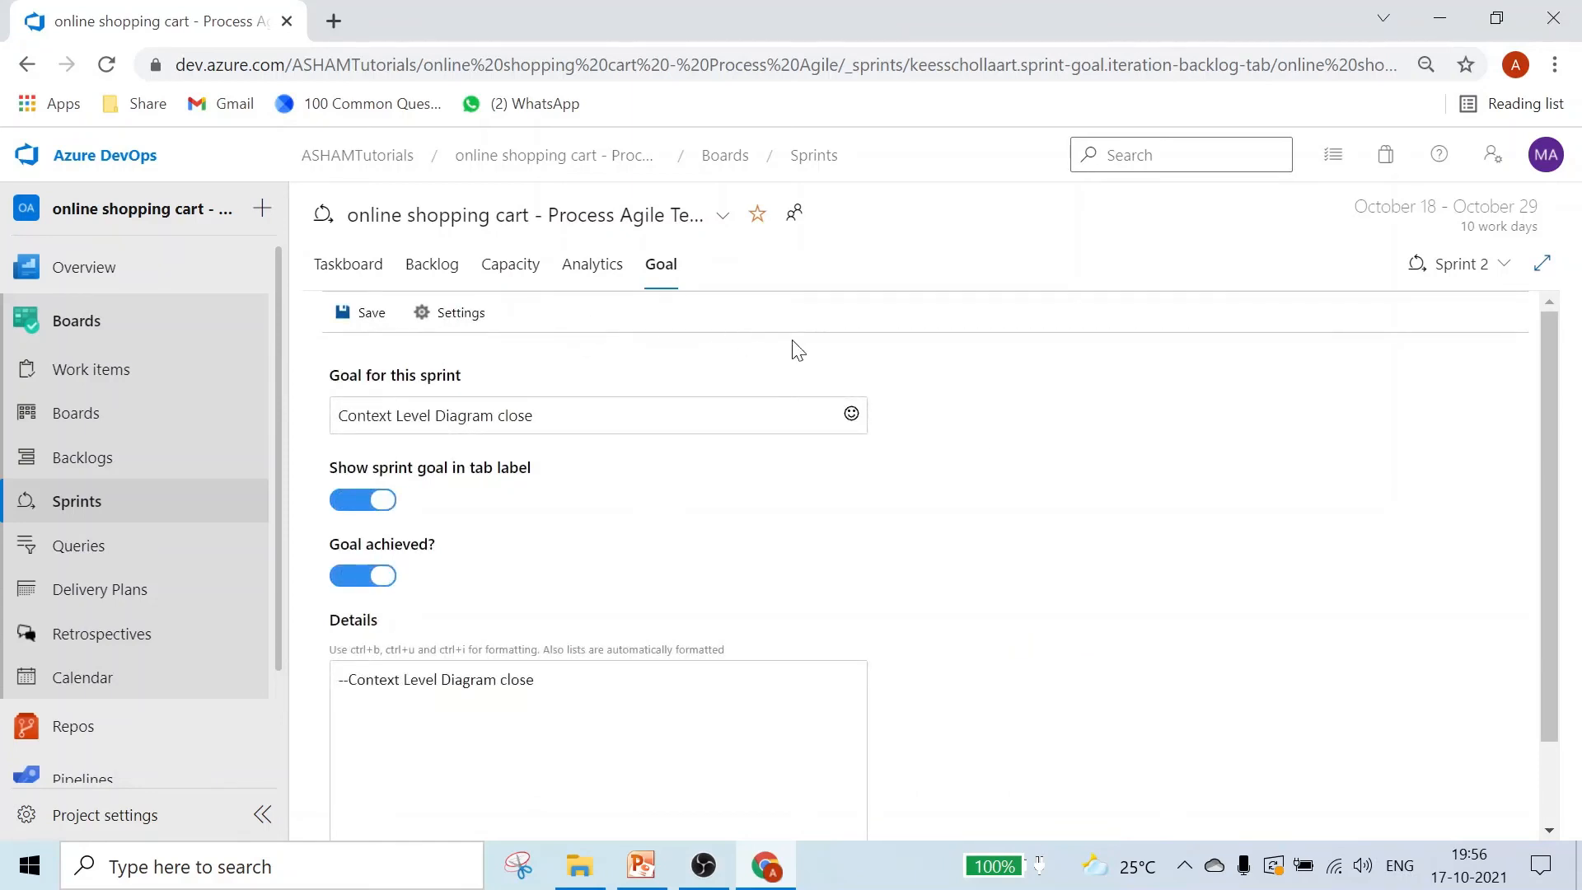
Return to the Sprint 2 taskboard and view the state mappings of its Resolved column in the column customization.
{"action": "left_click", "coordinate": [338, 264]}
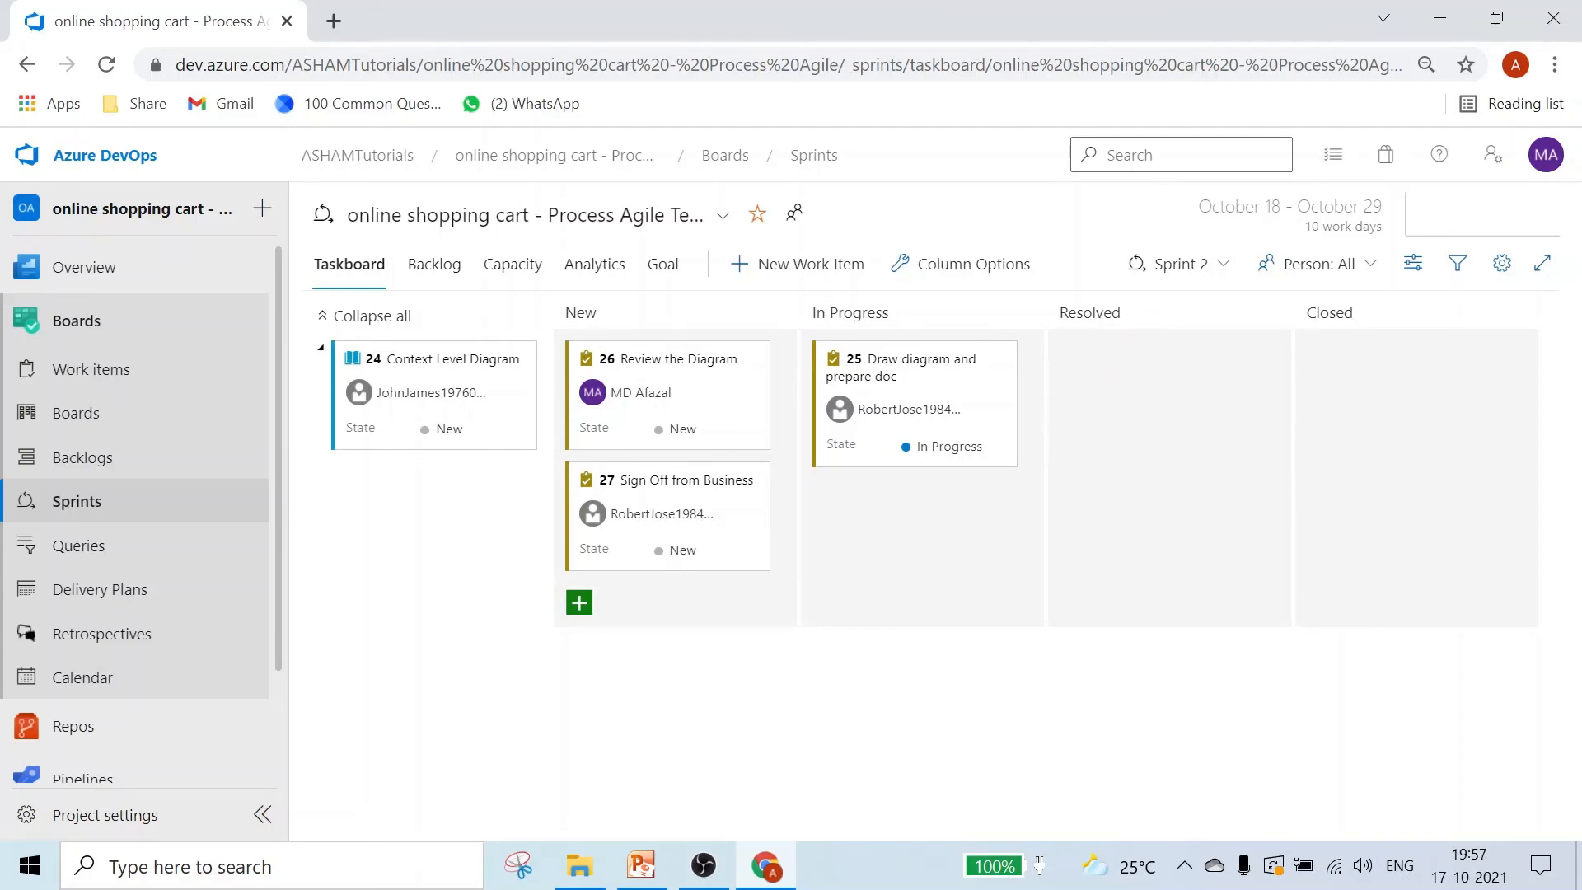
{"action": "left_click_drag", "start_coordinate": [1060, 313], "coordinate": [1125, 315]}
{"action": "left_click", "coordinate": [1139, 447]}
{"action": "left_click", "coordinate": [959, 265]}
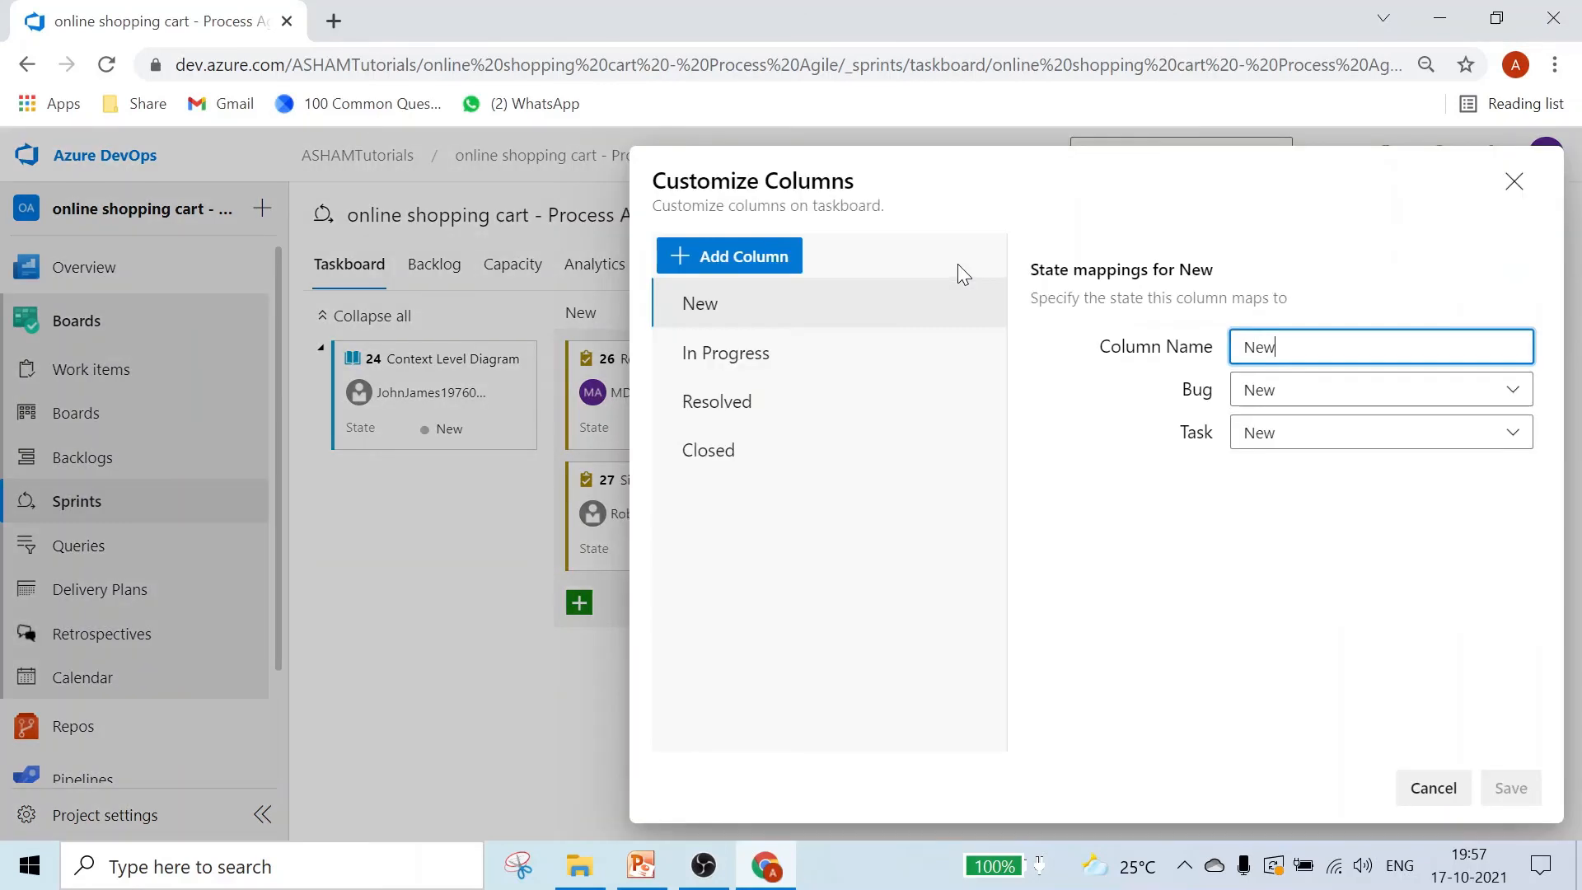
{"action": "left_click", "coordinate": [706, 405]}
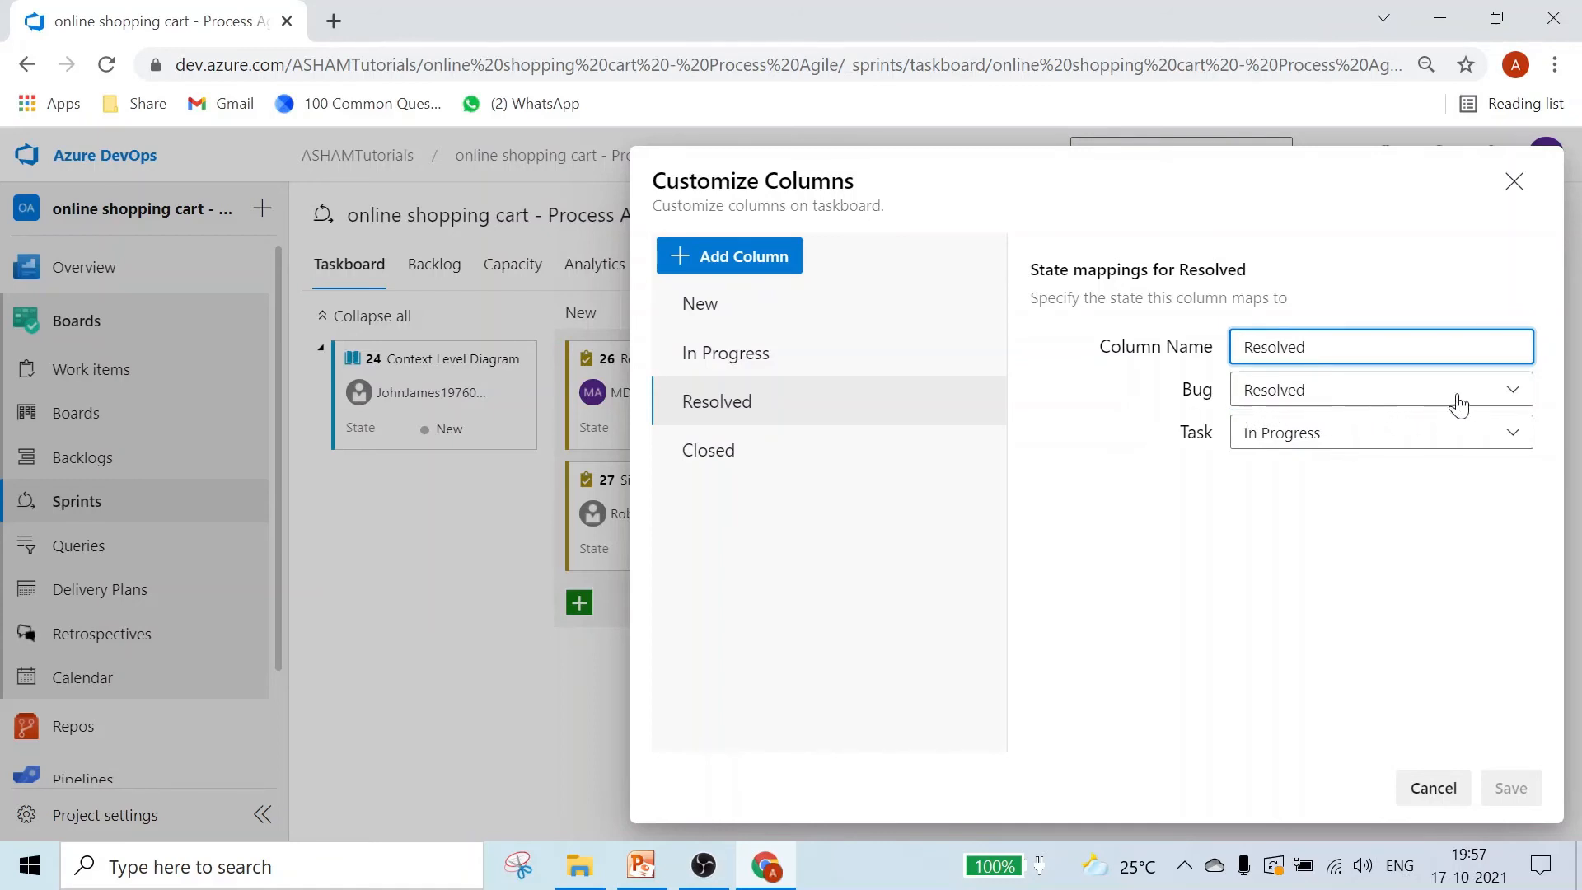
Try to map the Bug state of the Resolved taskboard column to In Progress, and reload the page.
{"action": "left_click", "coordinate": [1513, 394]}
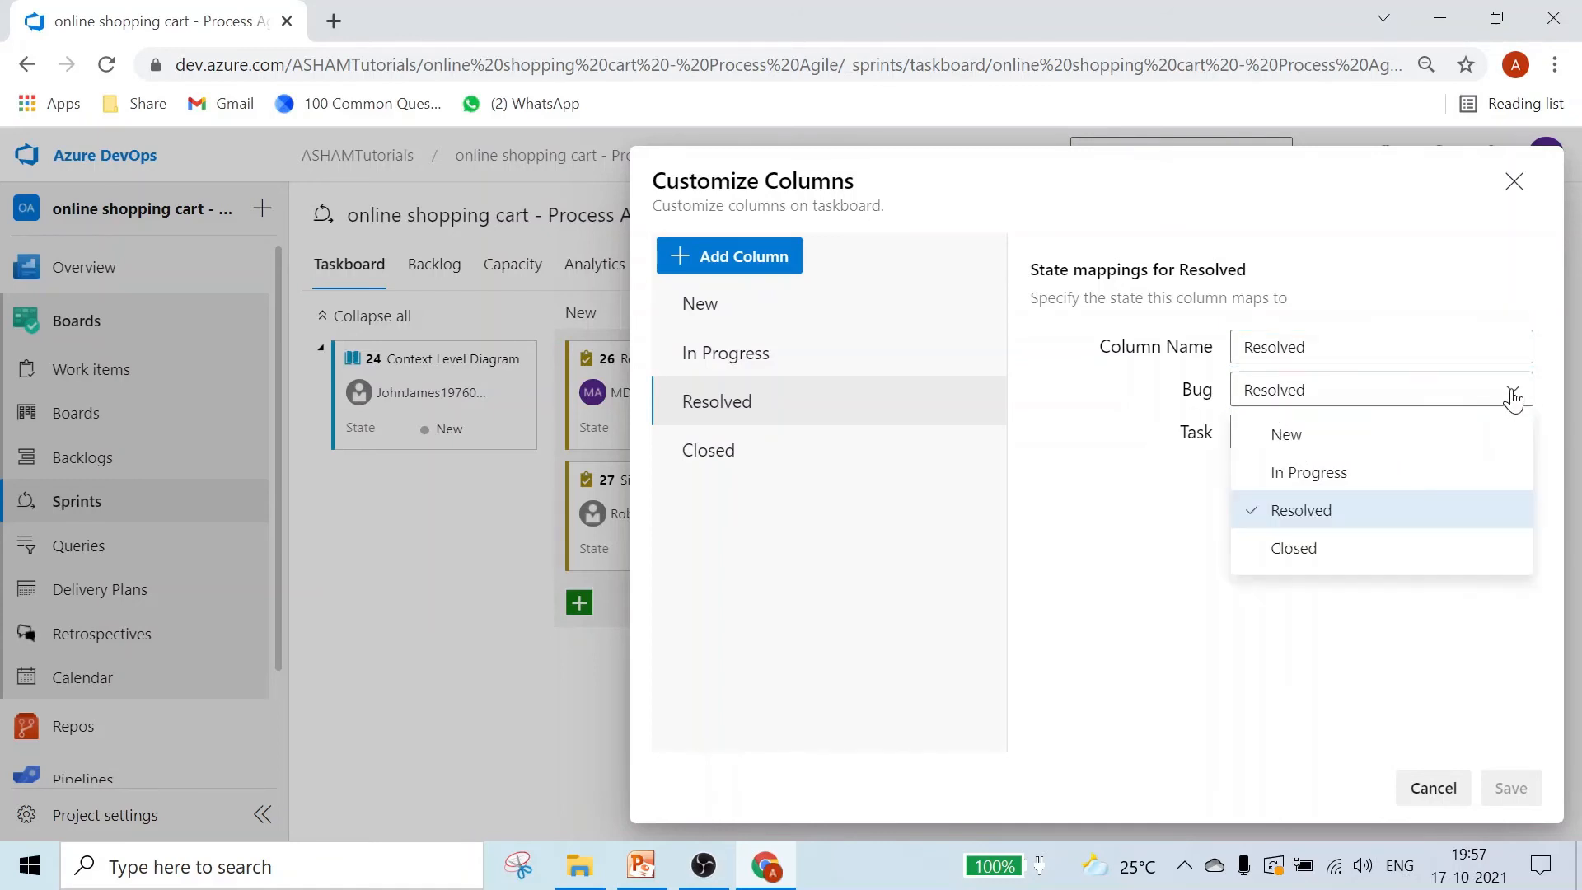
{"action": "left_click", "coordinate": [1283, 473]}
{"action": "left_click", "coordinate": [1307, 427]}
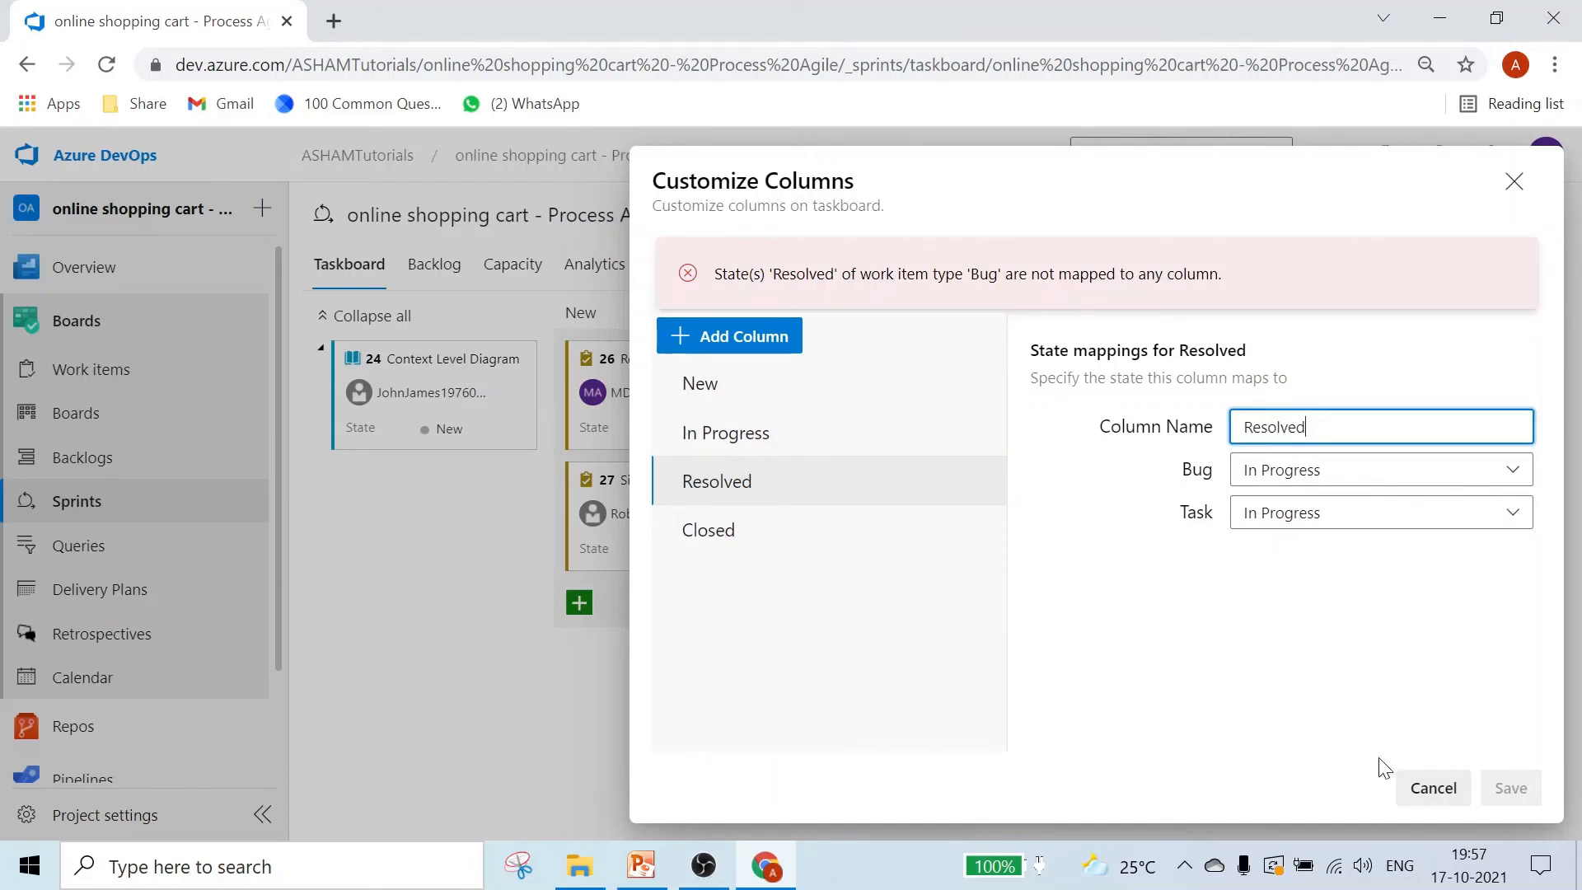
{"action": "key", "text": "F5"}
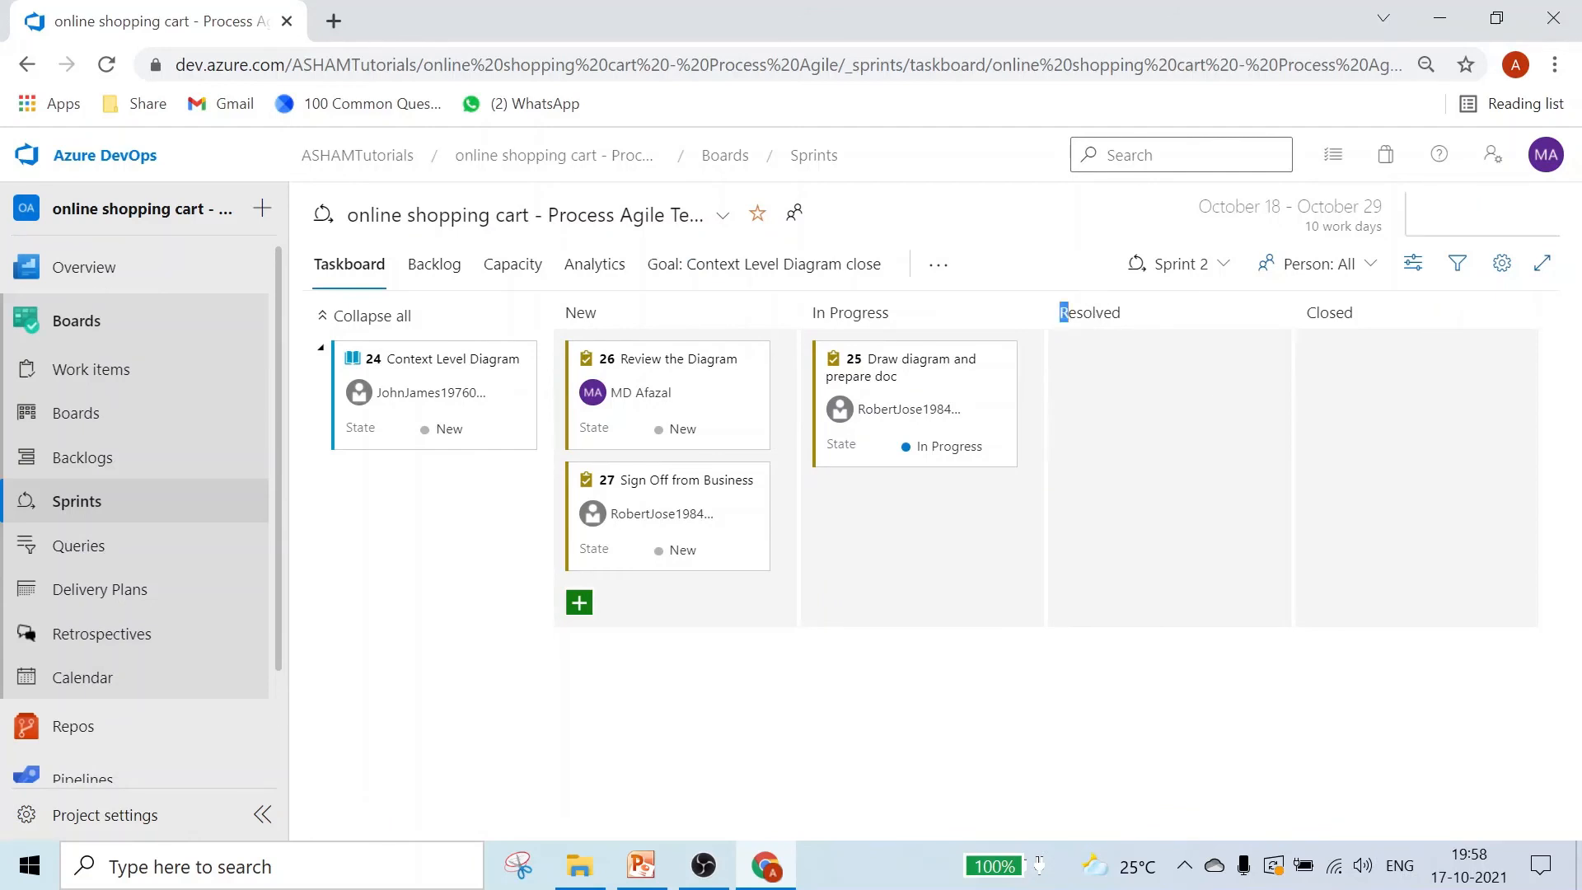
Go to the ASHAMTutorials organization settings and open the Dev Agile project process from the list of processes.
{"action": "left_click_drag", "start_coordinate": [1062, 313], "coordinate": [1218, 505]}
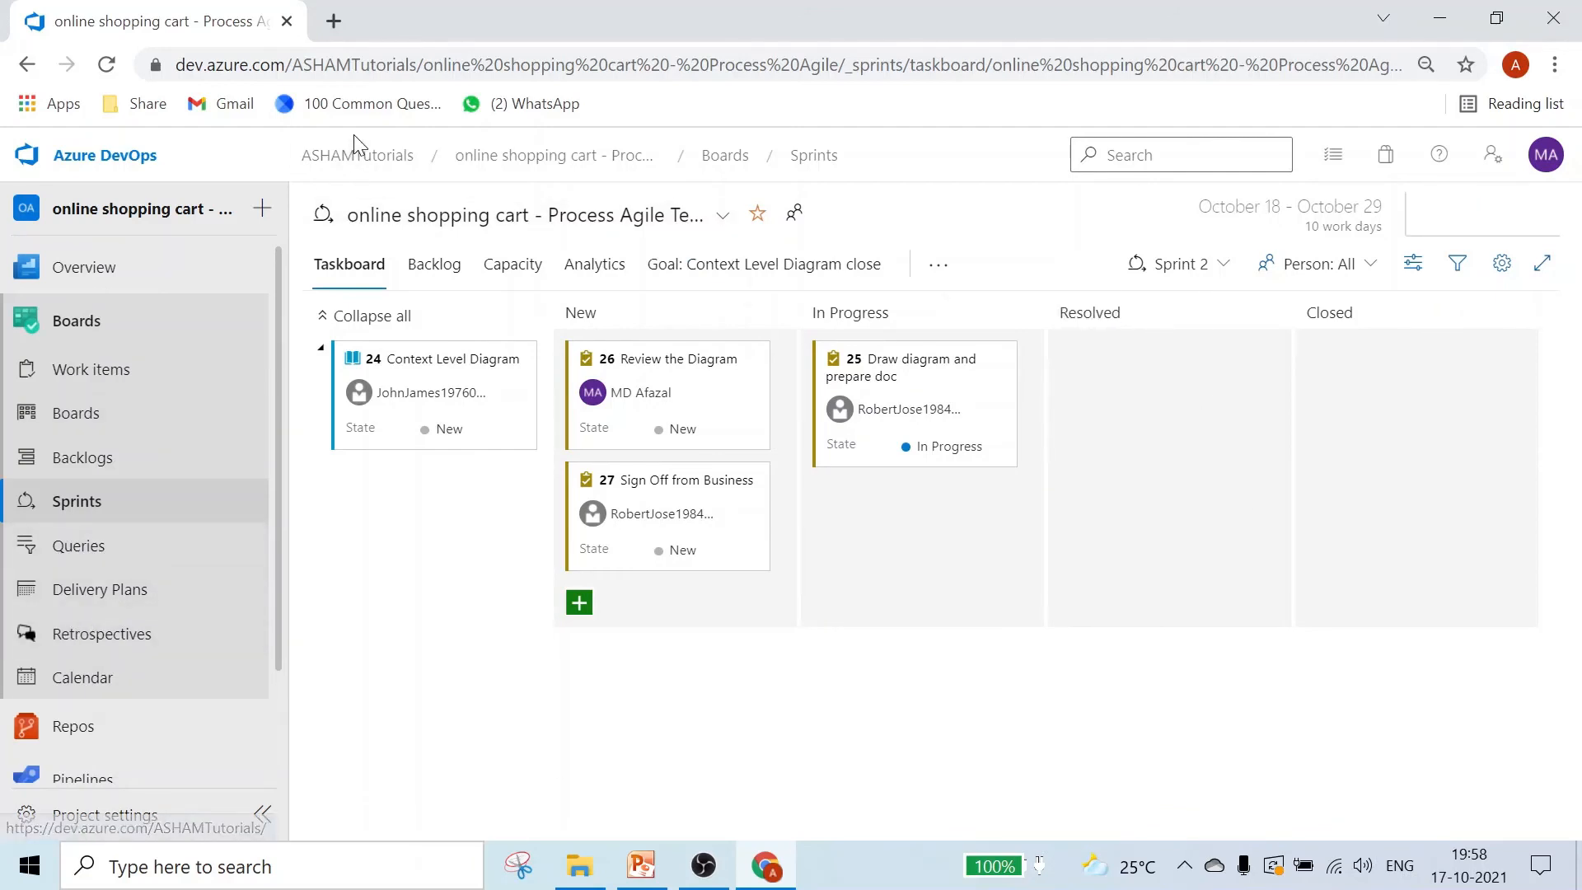
{"action": "left_click", "coordinate": [357, 155]}
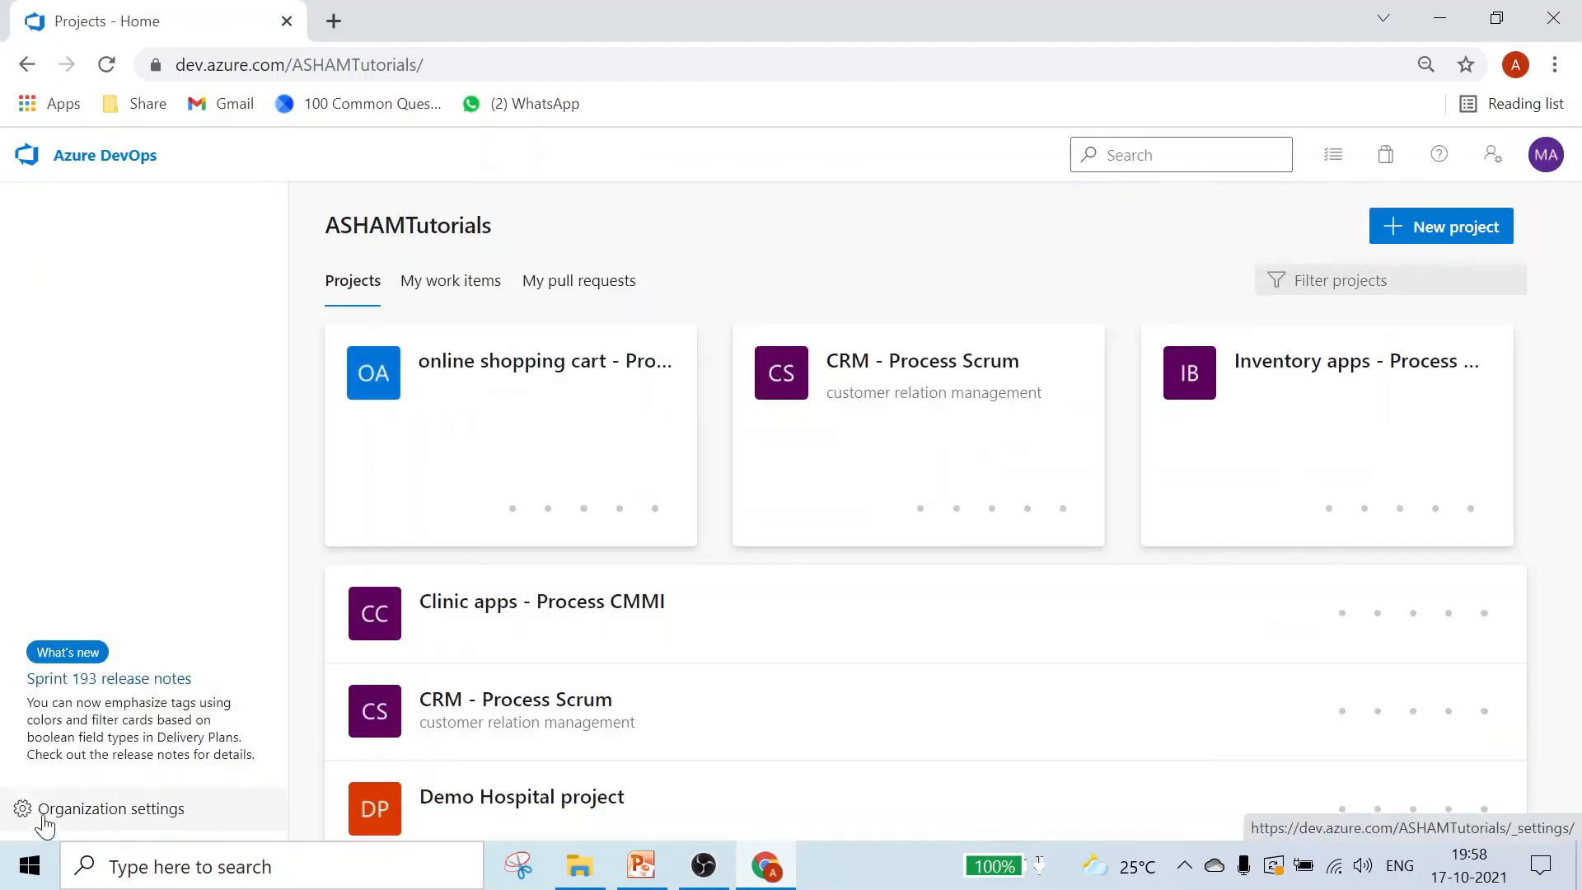
{"action": "left_click", "coordinate": [44, 812]}
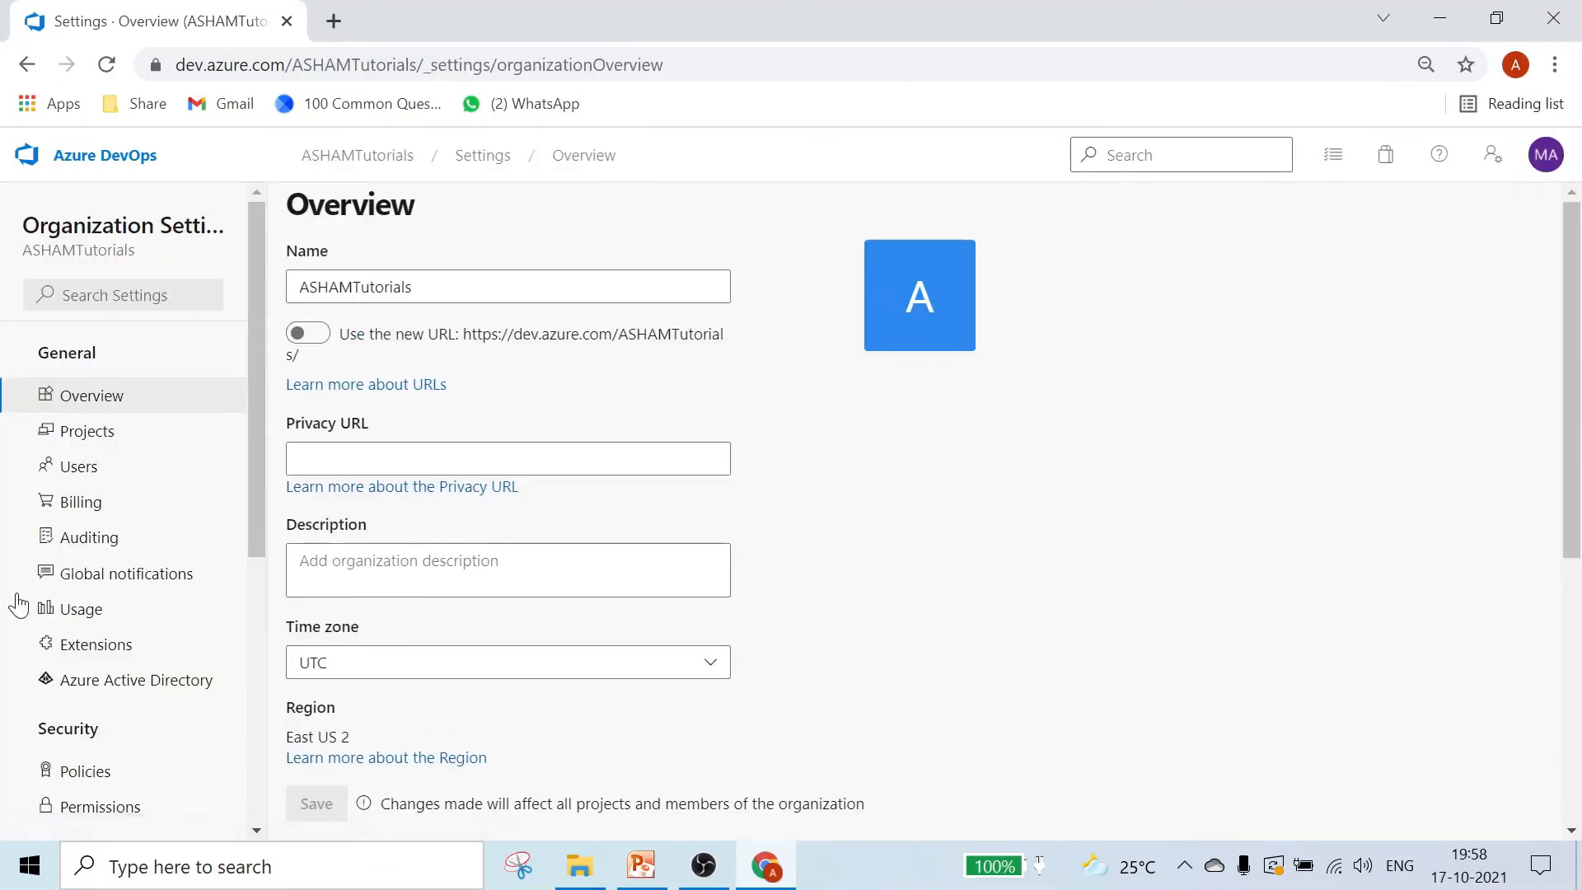
{"action": "scroll", "coordinate": [166, 670], "scroll_direction": "down", "scroll_amount": 3}
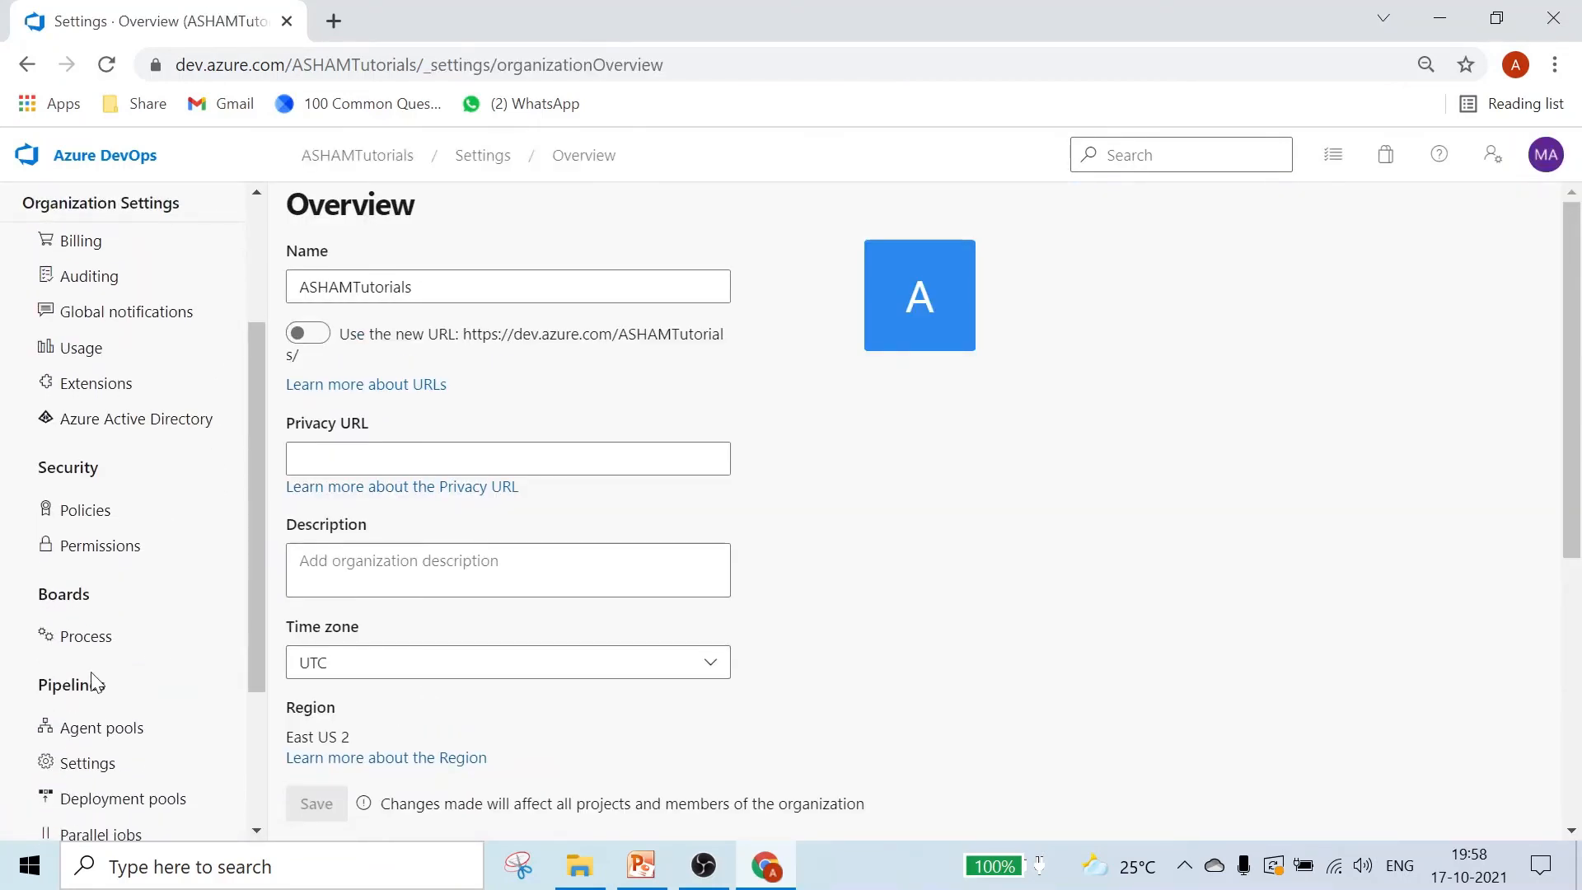
{"action": "left_click", "coordinate": [72, 647]}
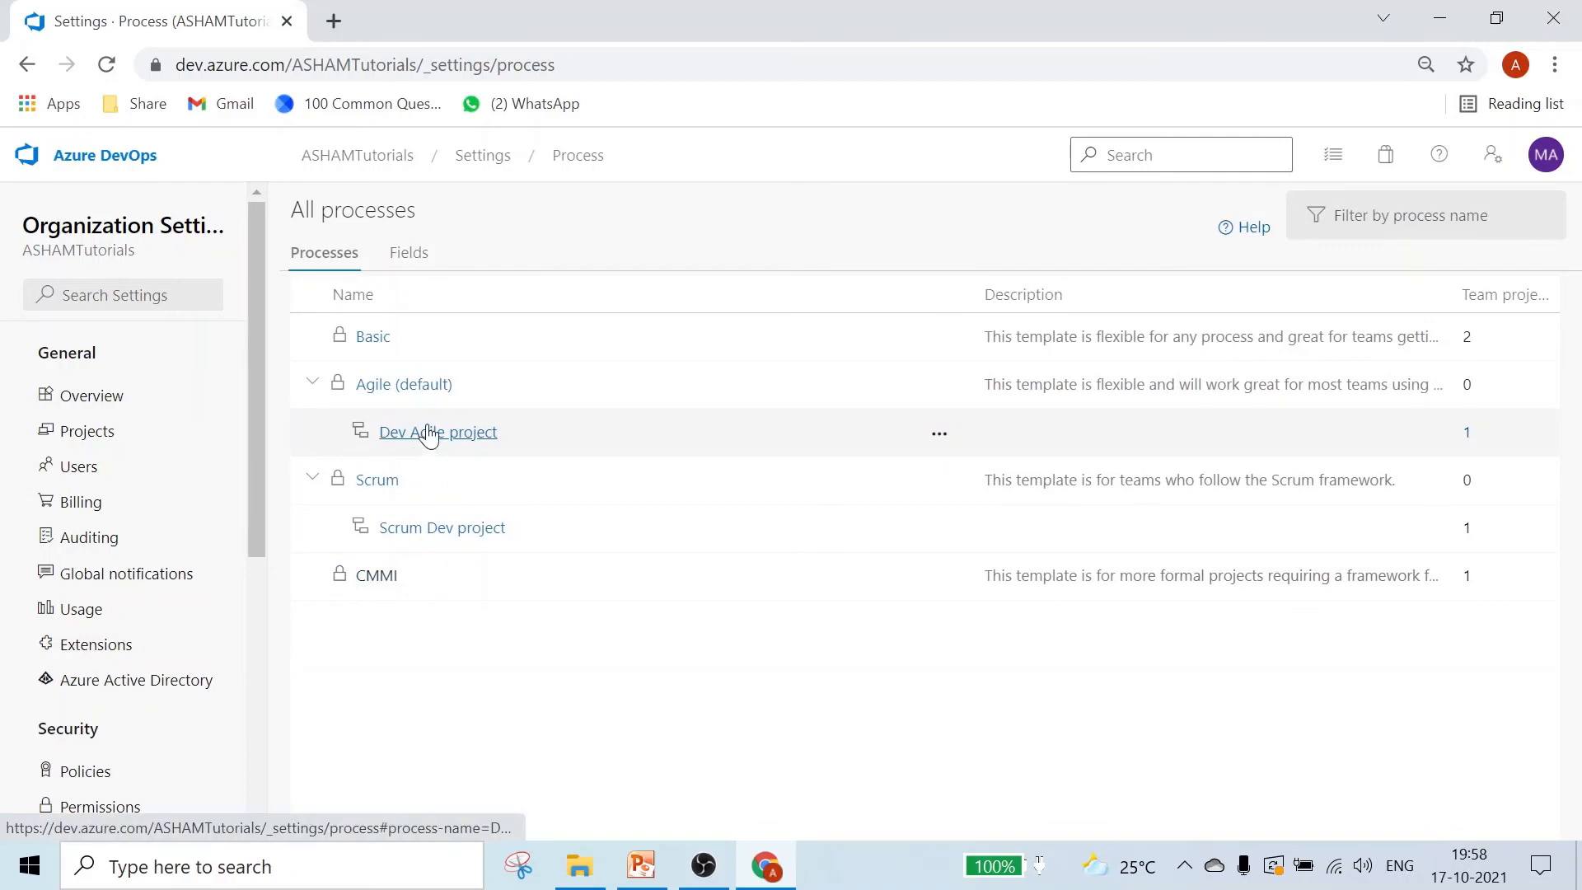
{"action": "left_click", "coordinate": [439, 438]}
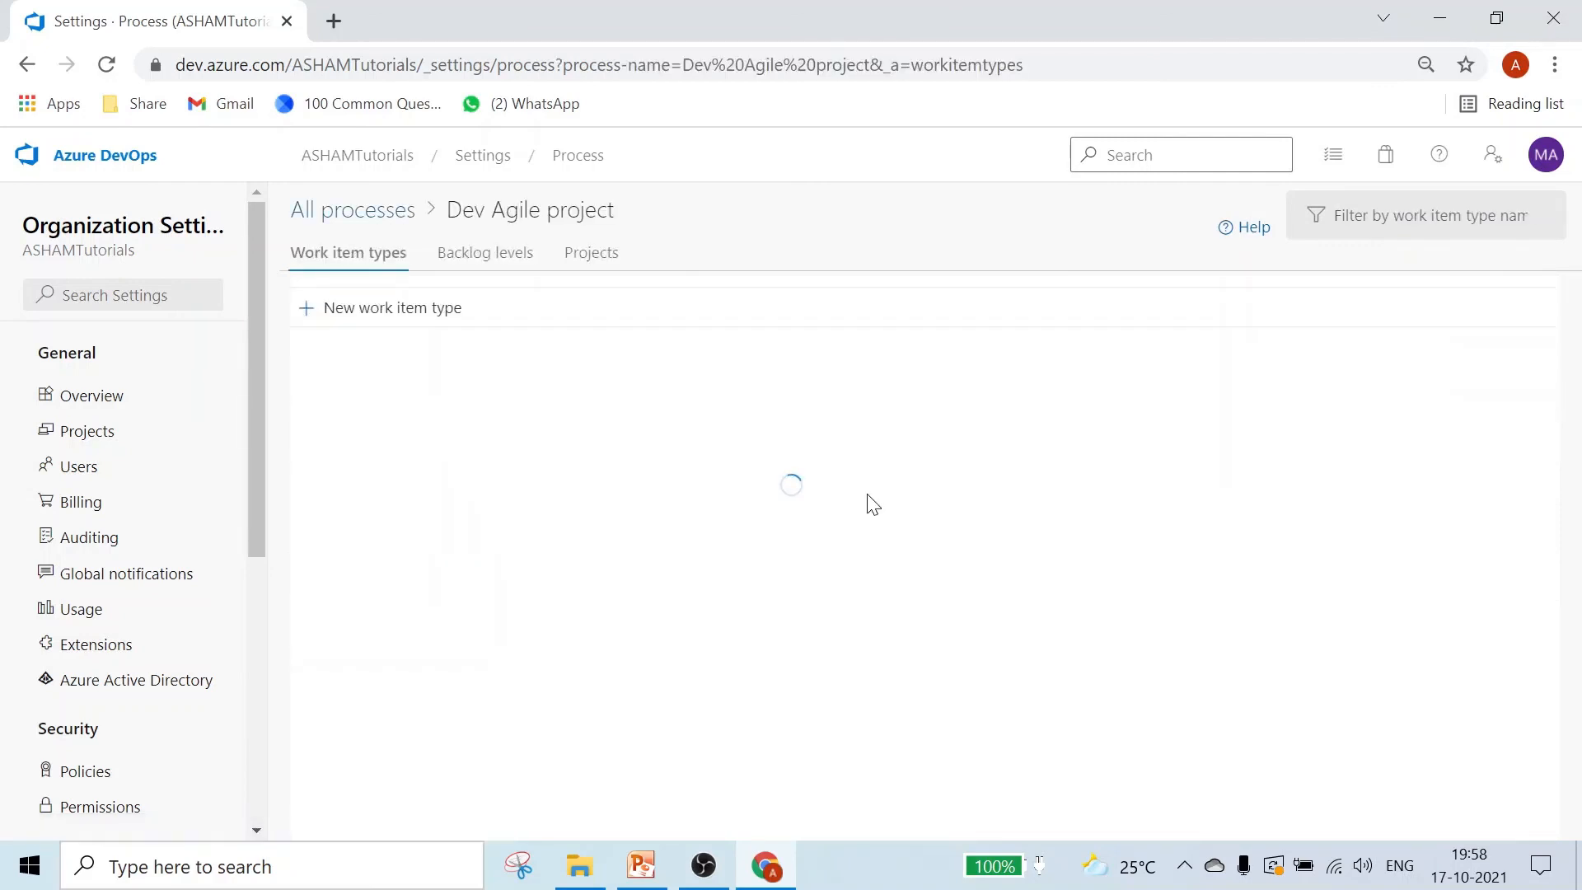
Check the projects using the Dev Agile project process, and hide the Resolved state of its Bug work item type.
{"action": "left_click", "coordinate": [579, 257]}
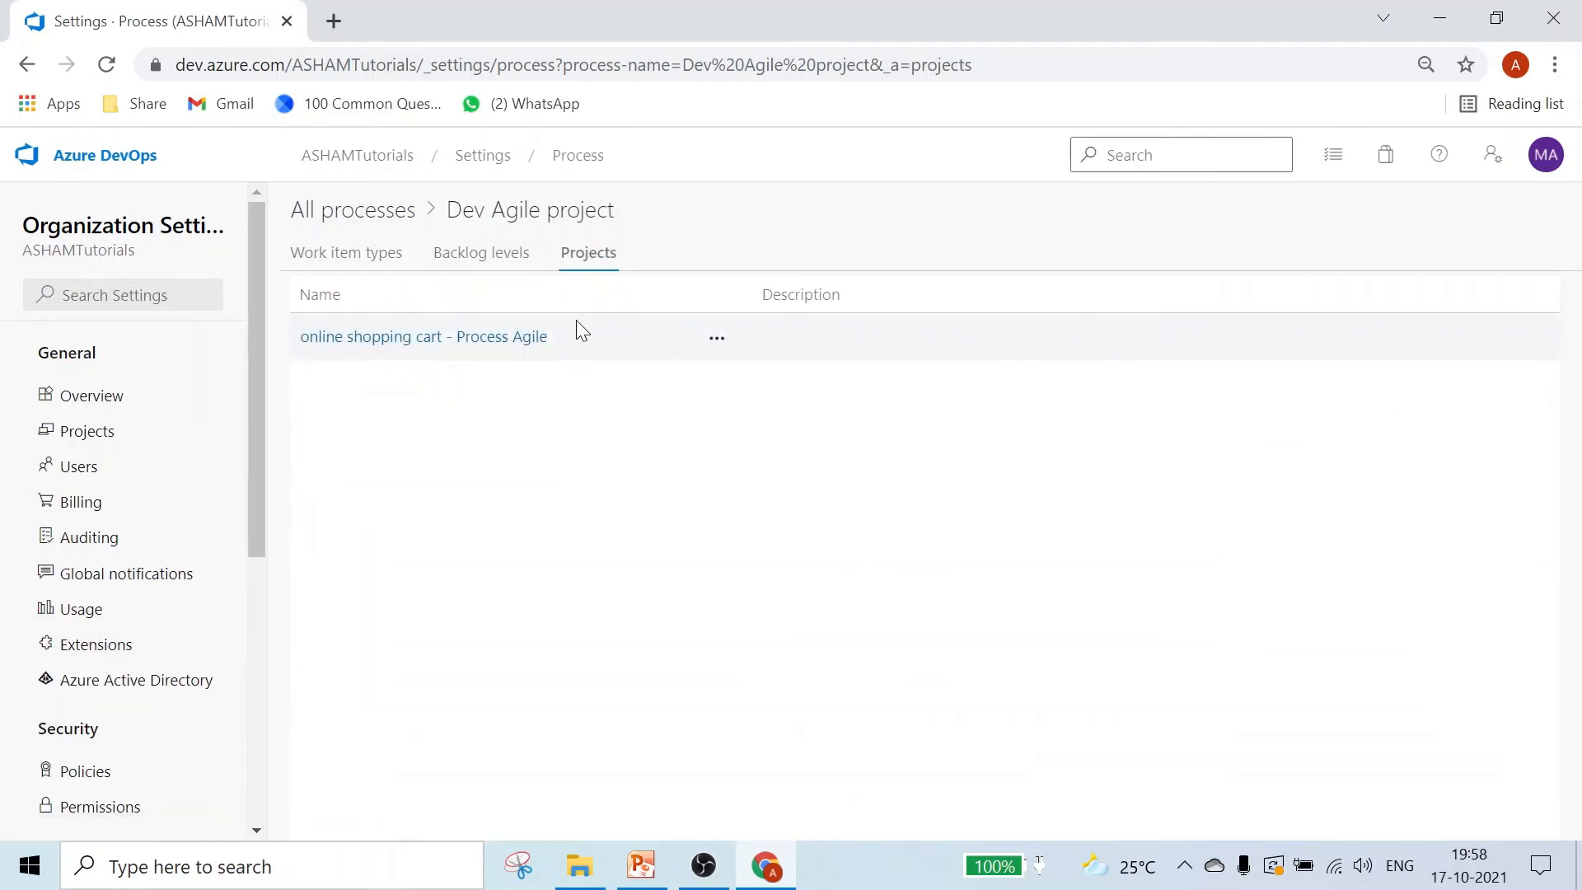
{"action": "left_click", "coordinate": [338, 254]}
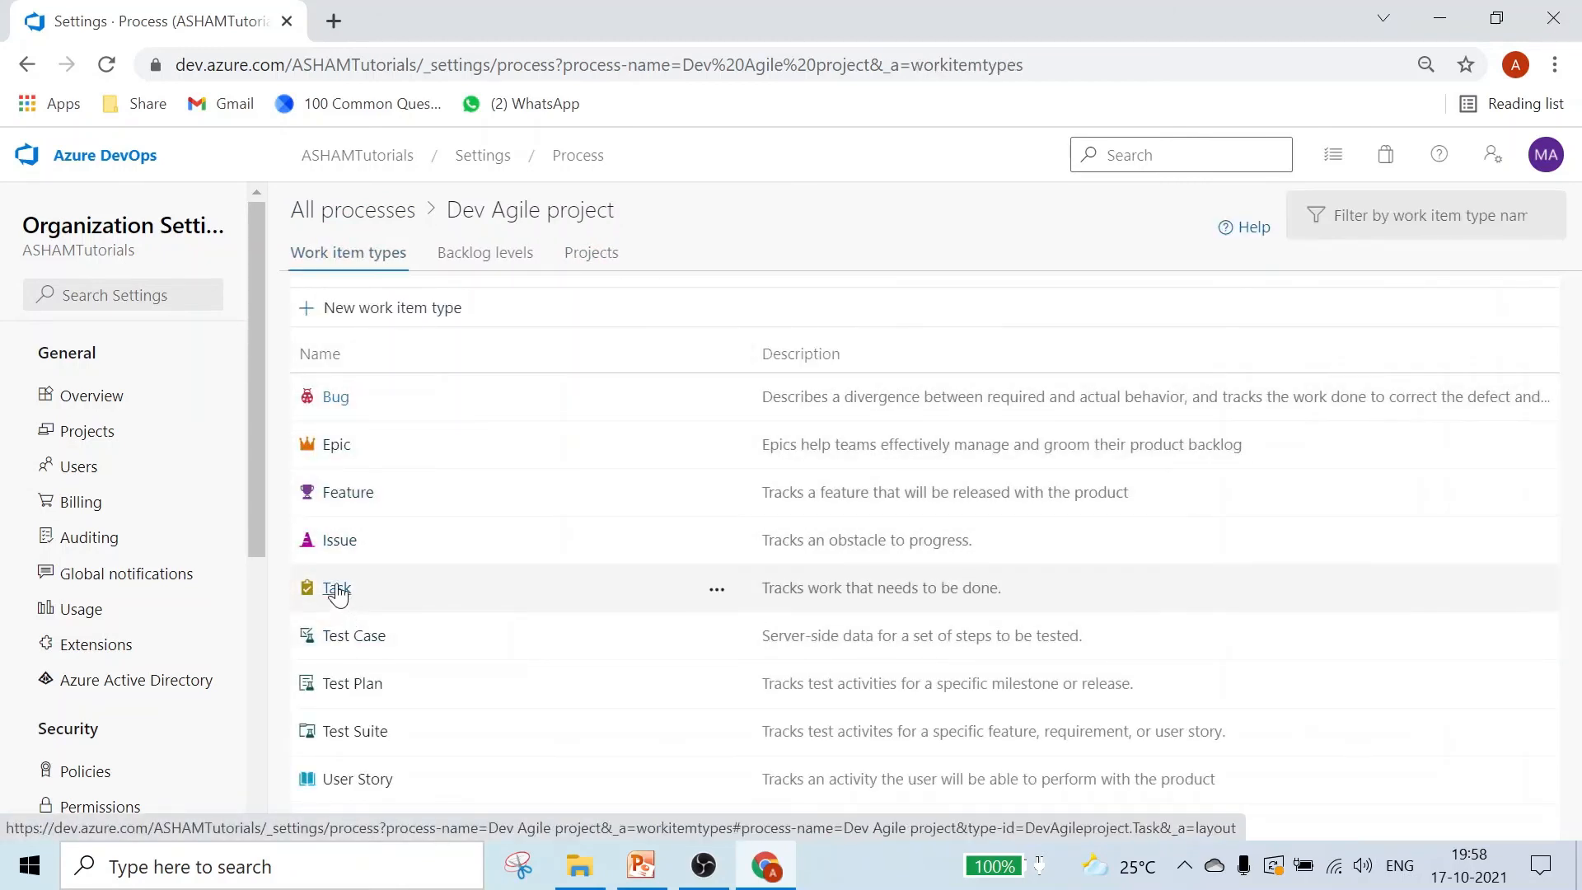
{"action": "left_click", "coordinate": [336, 397]}
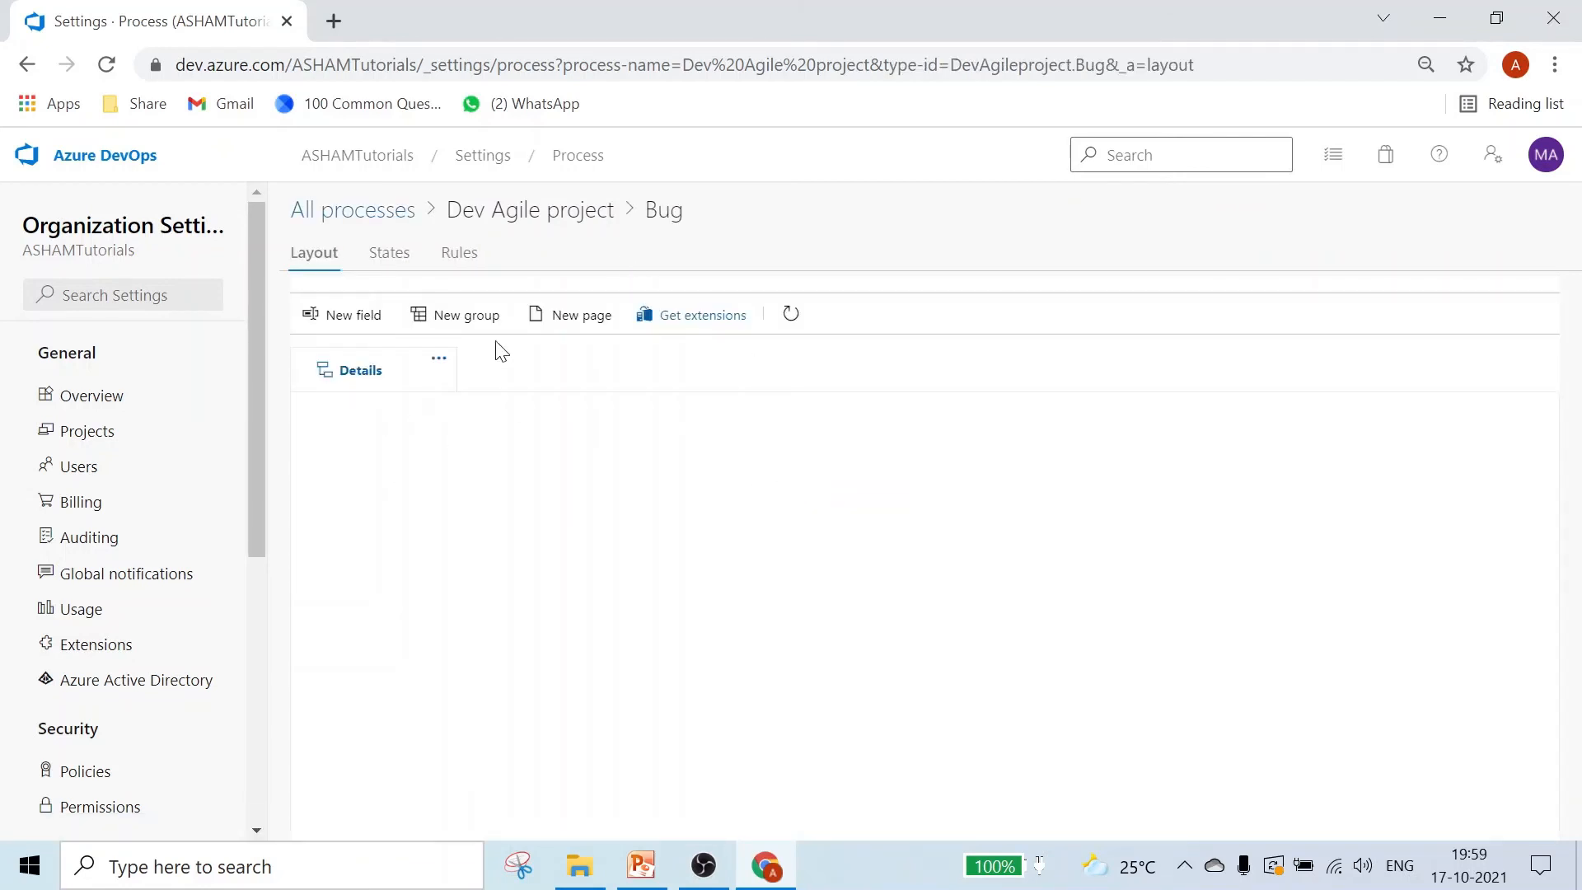
{"action": "left_click", "coordinate": [388, 253]}
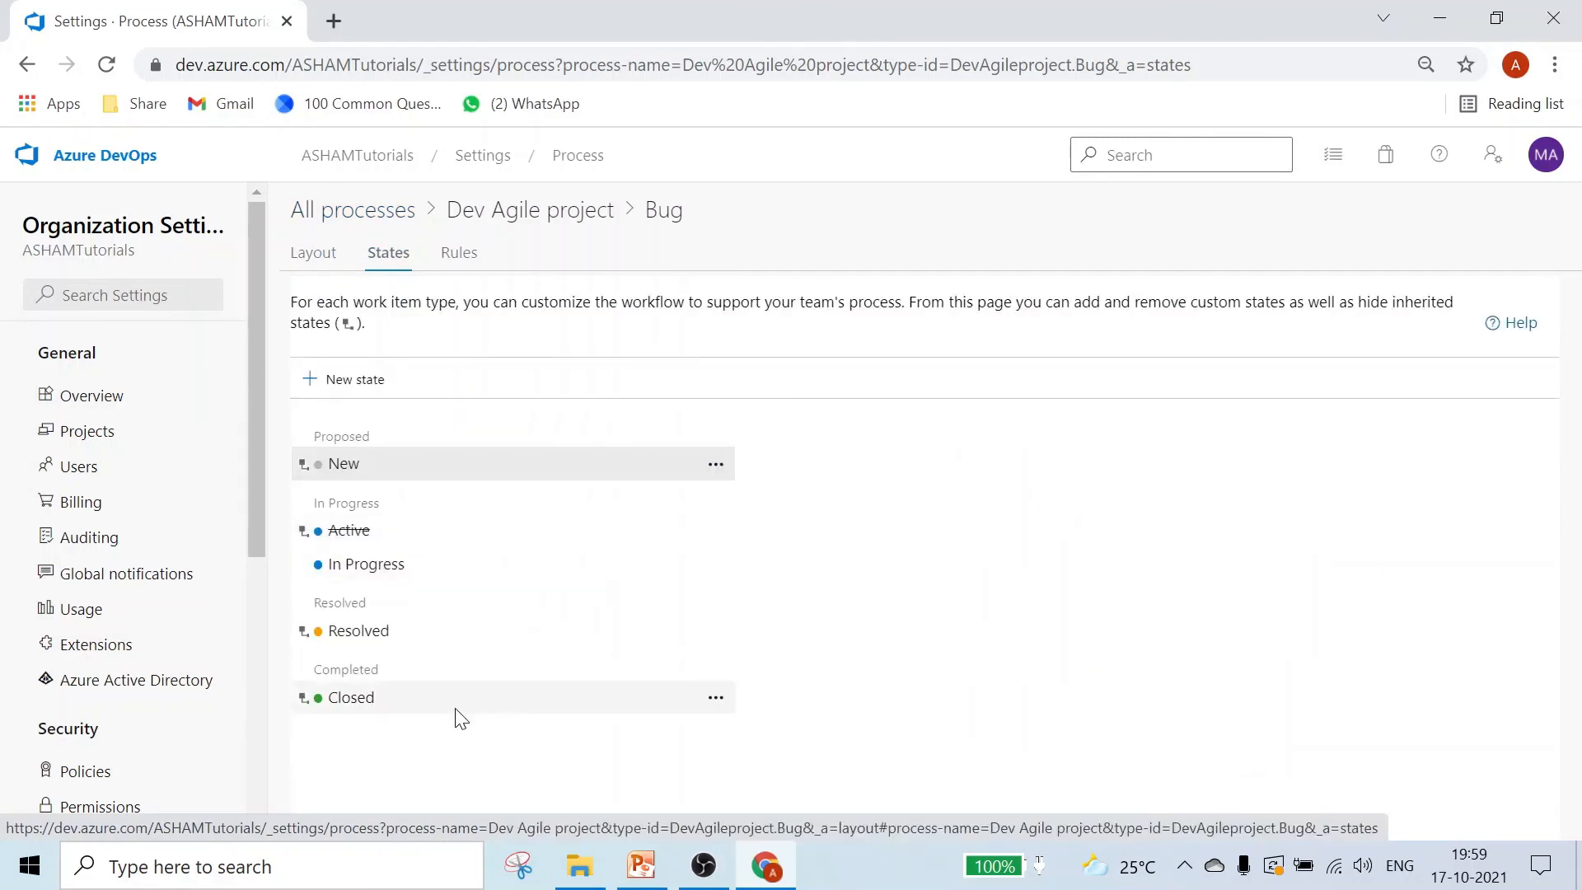
{"action": "left_click", "coordinate": [715, 630]}
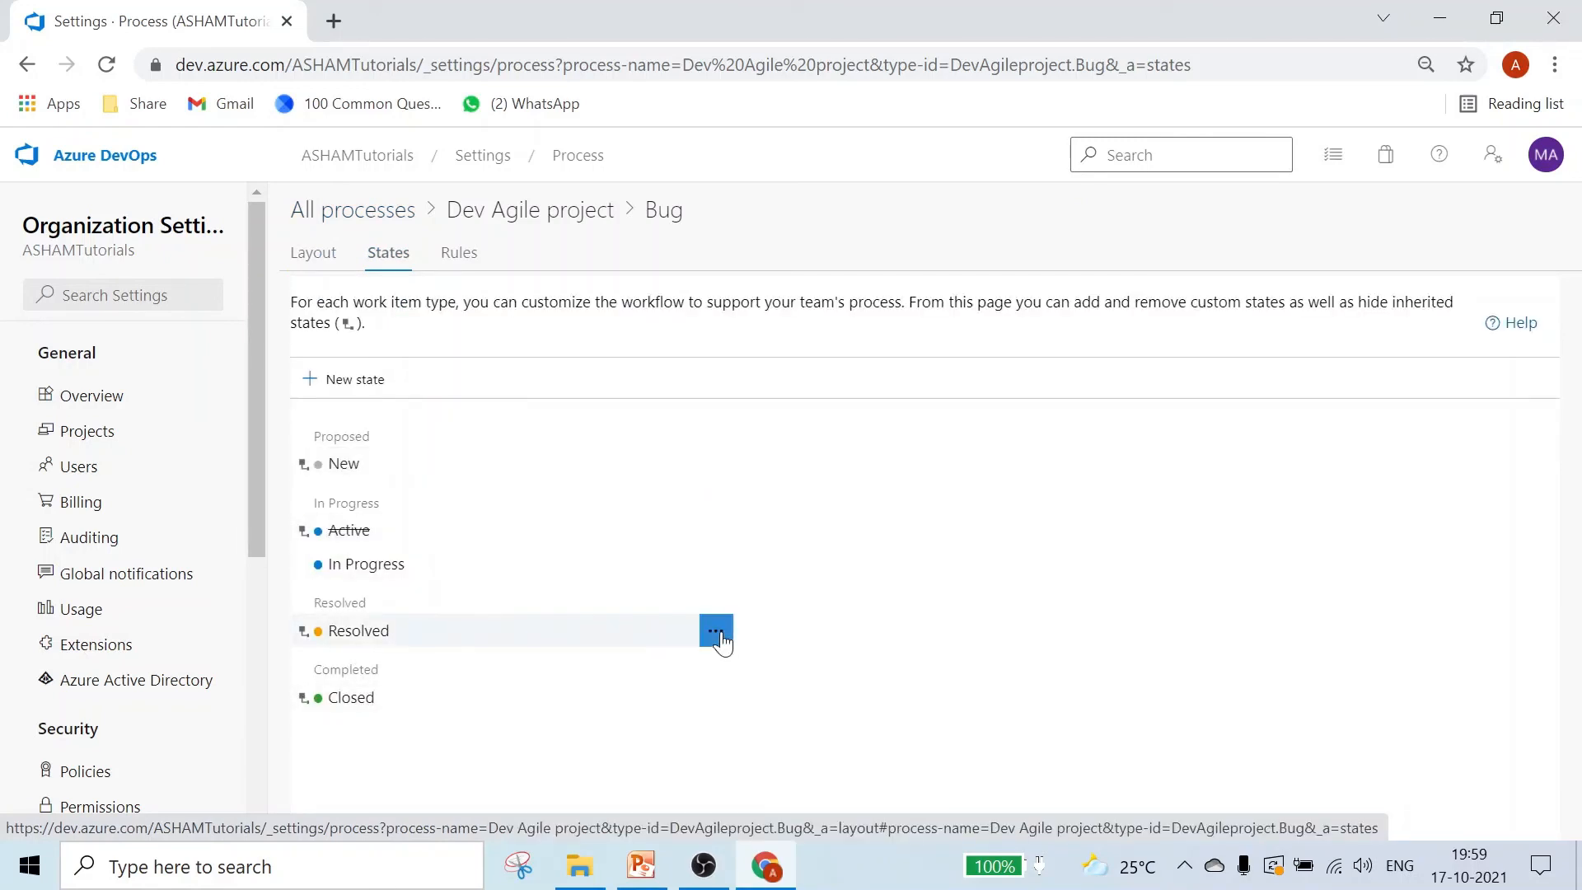
{"action": "left_click", "coordinate": [753, 706]}
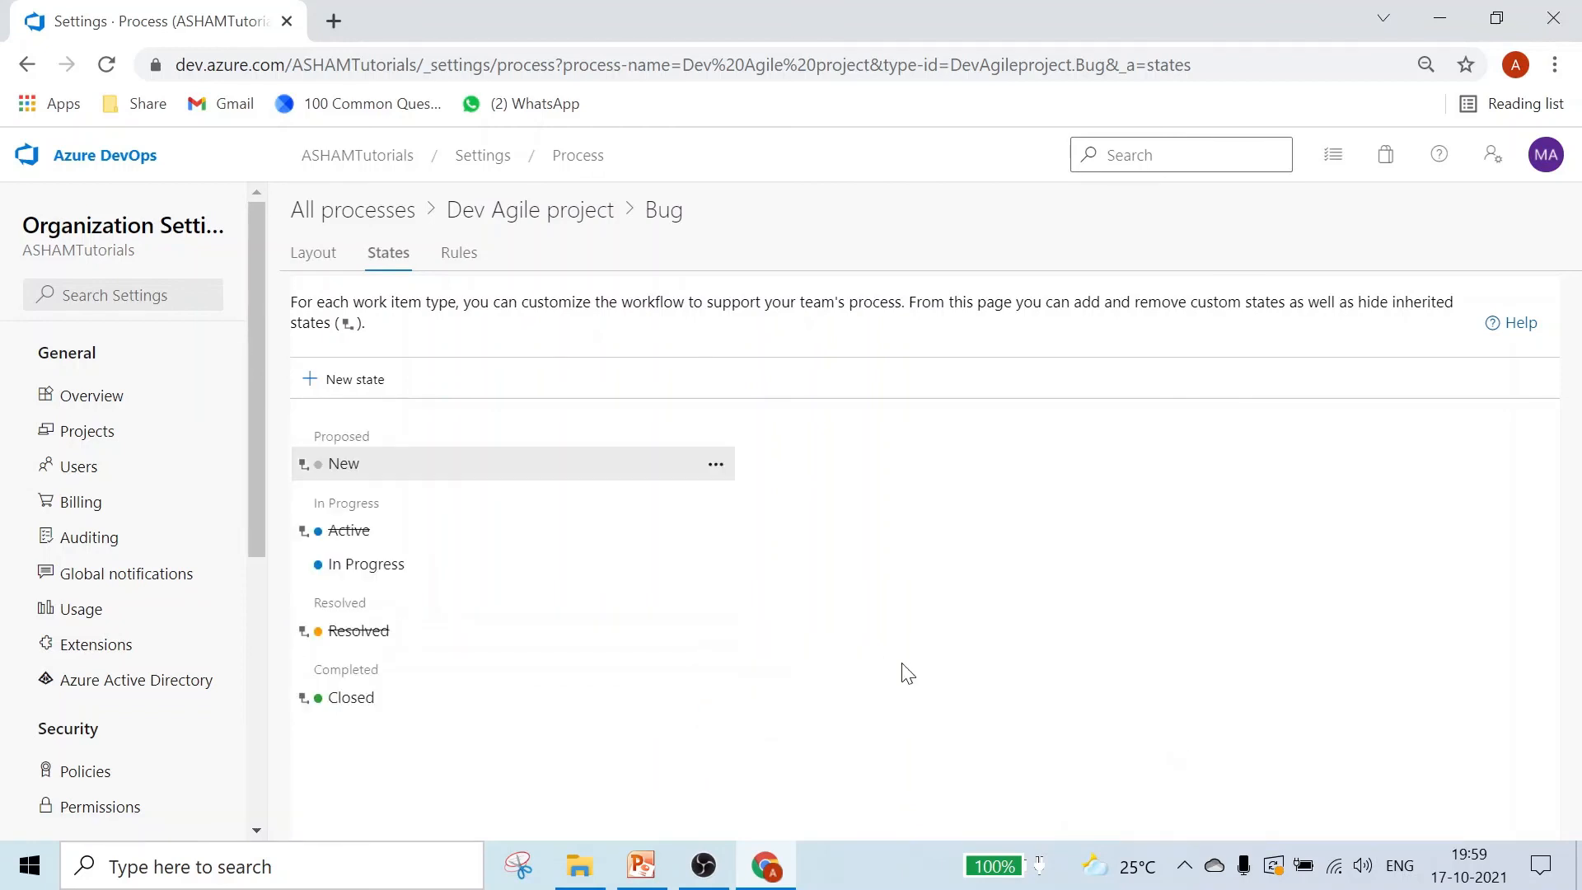
View the workflow states of the Task and User Story work item types in the Dev Agile project process.
{"action": "left_click", "coordinate": [310, 257]}
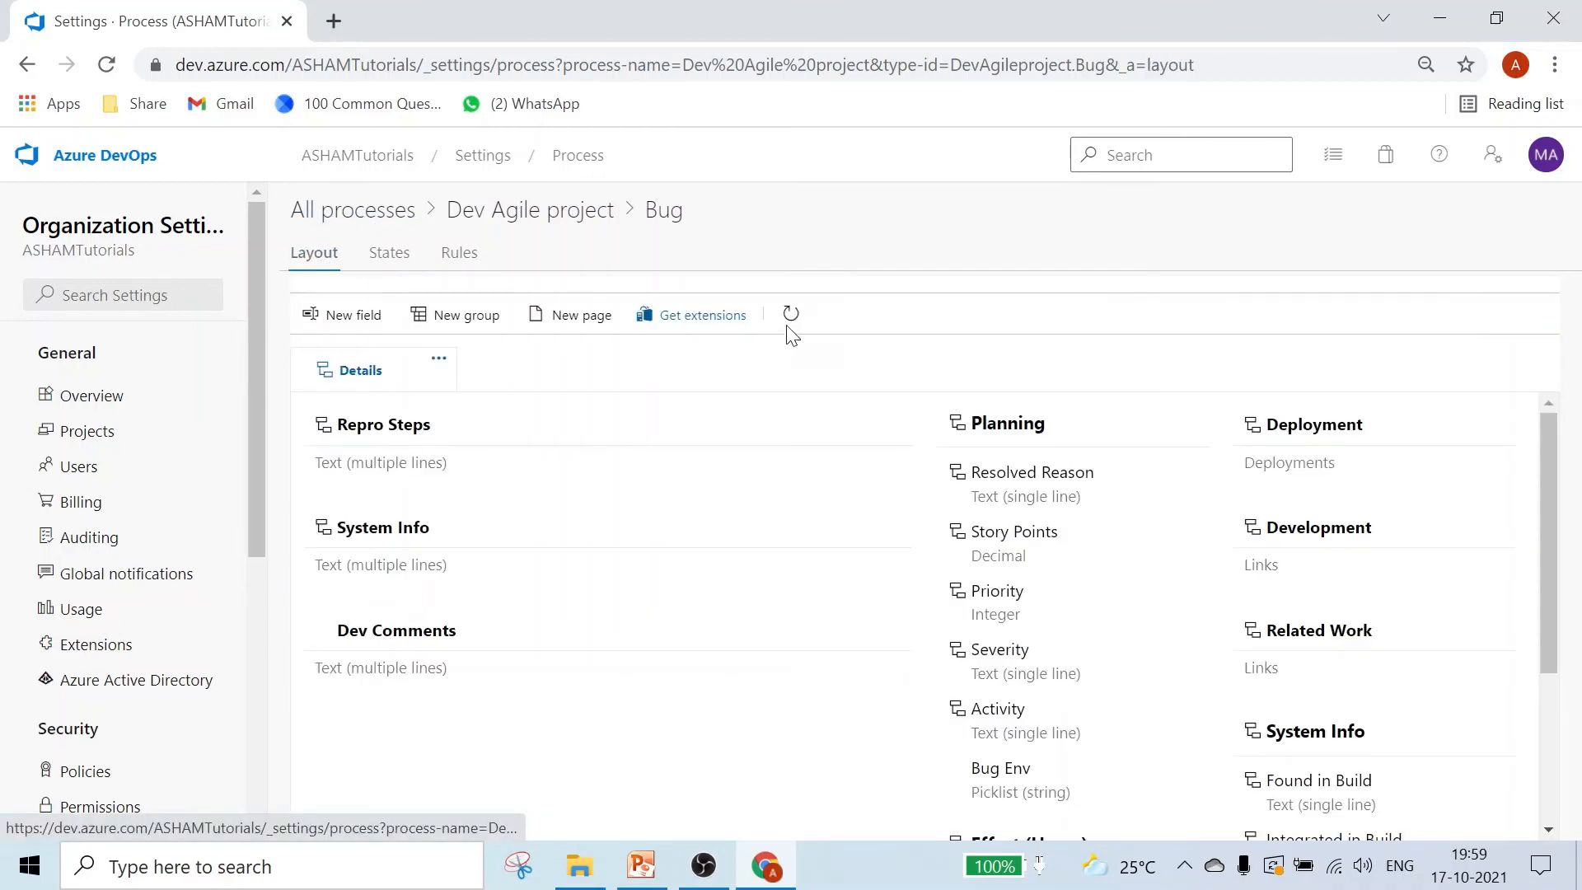
{"action": "left_click", "coordinate": [530, 211]}
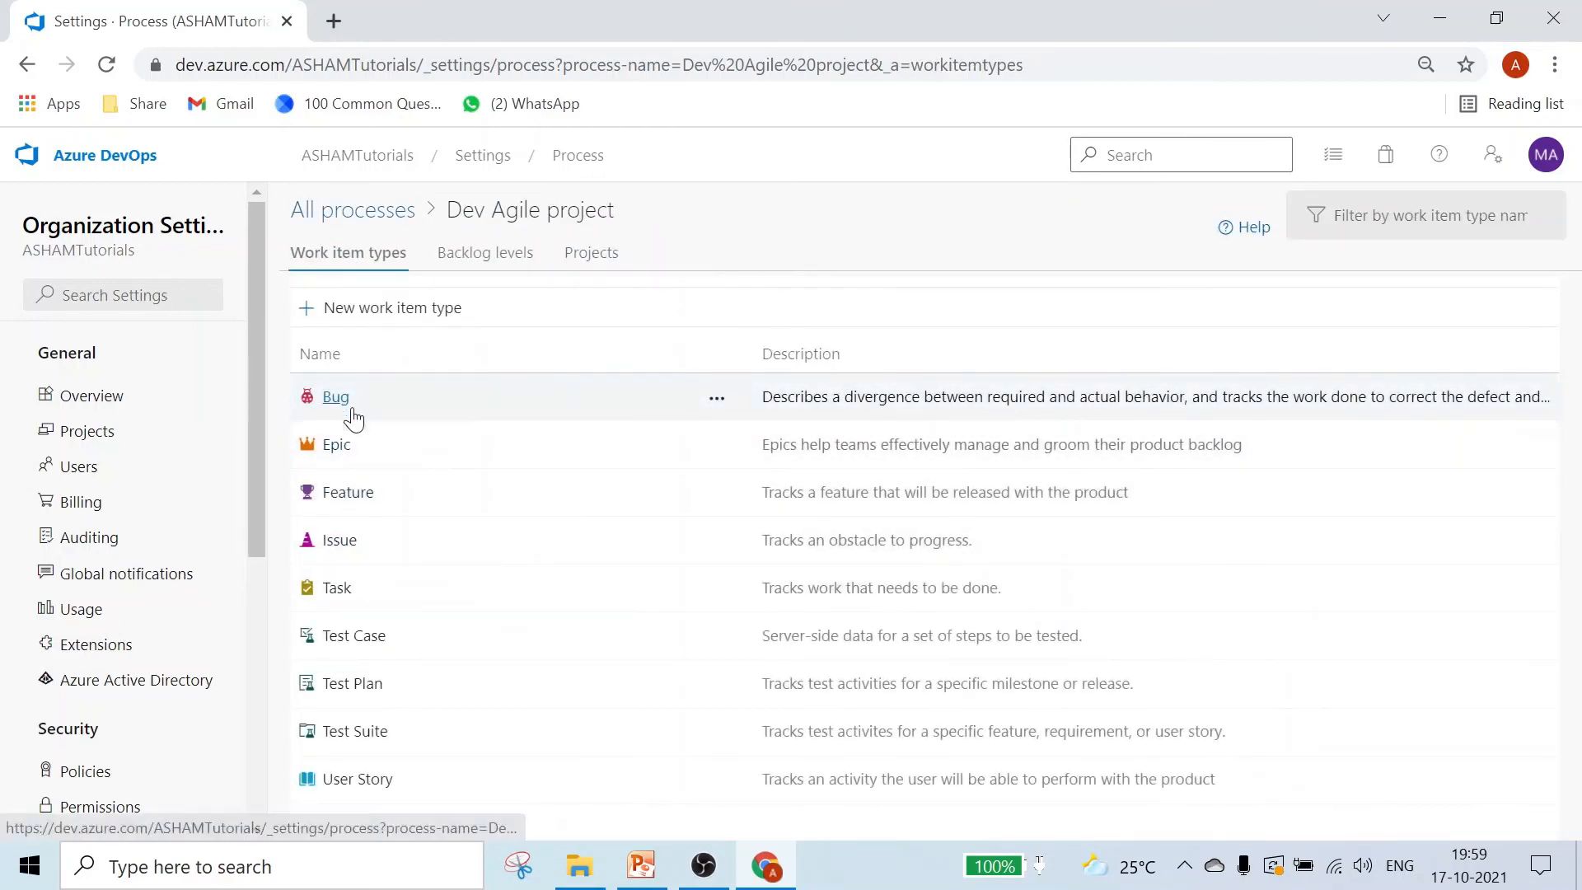
{"action": "left_click", "coordinate": [337, 588]}
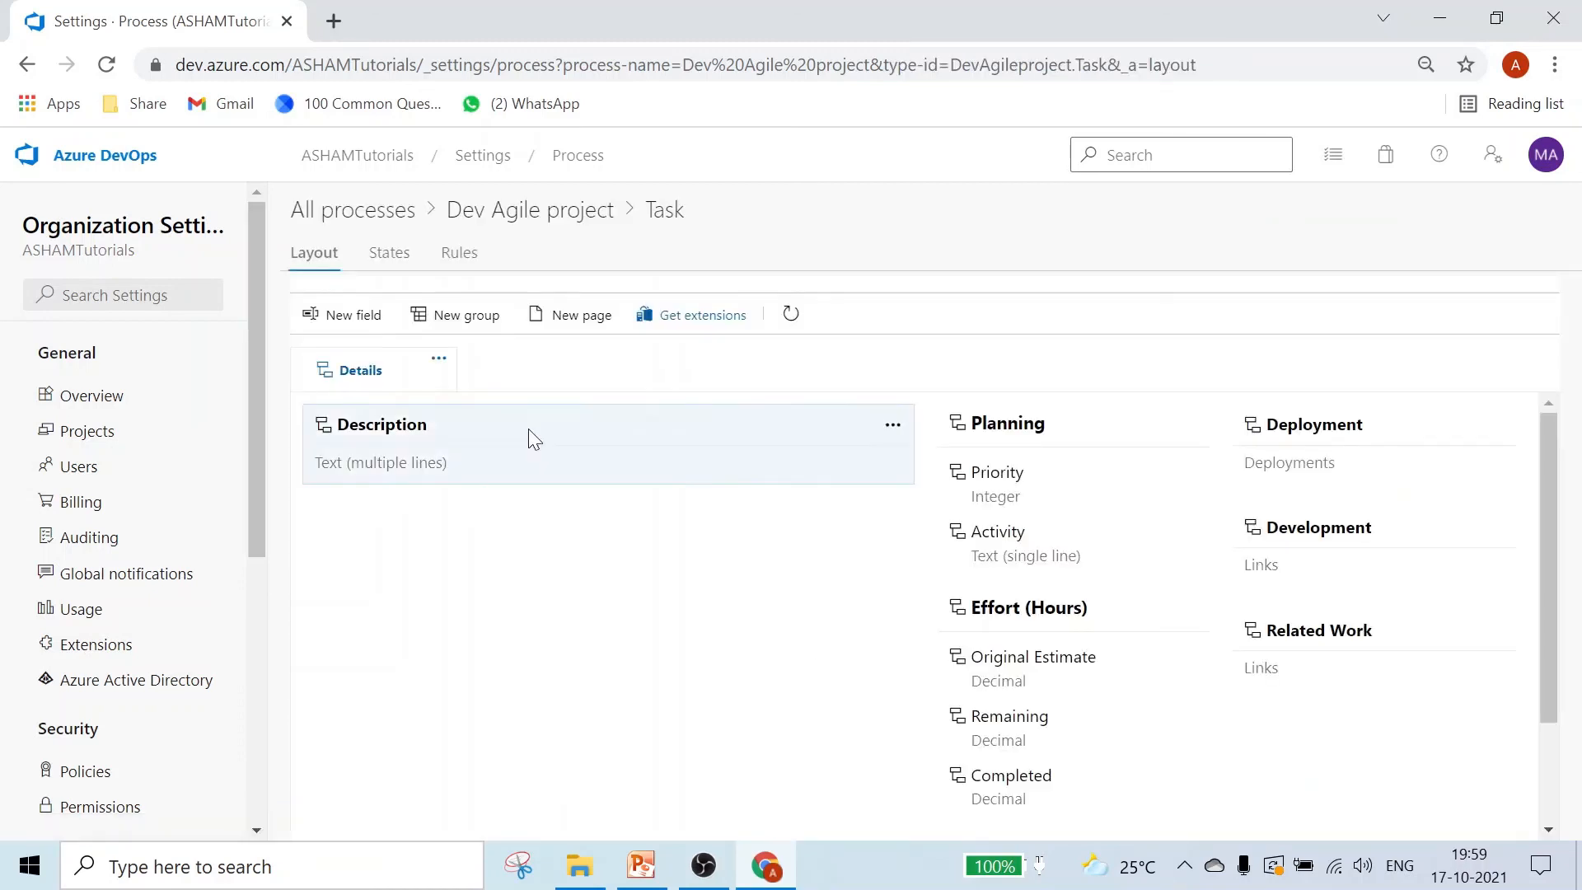
{"action": "left_click", "coordinate": [391, 254]}
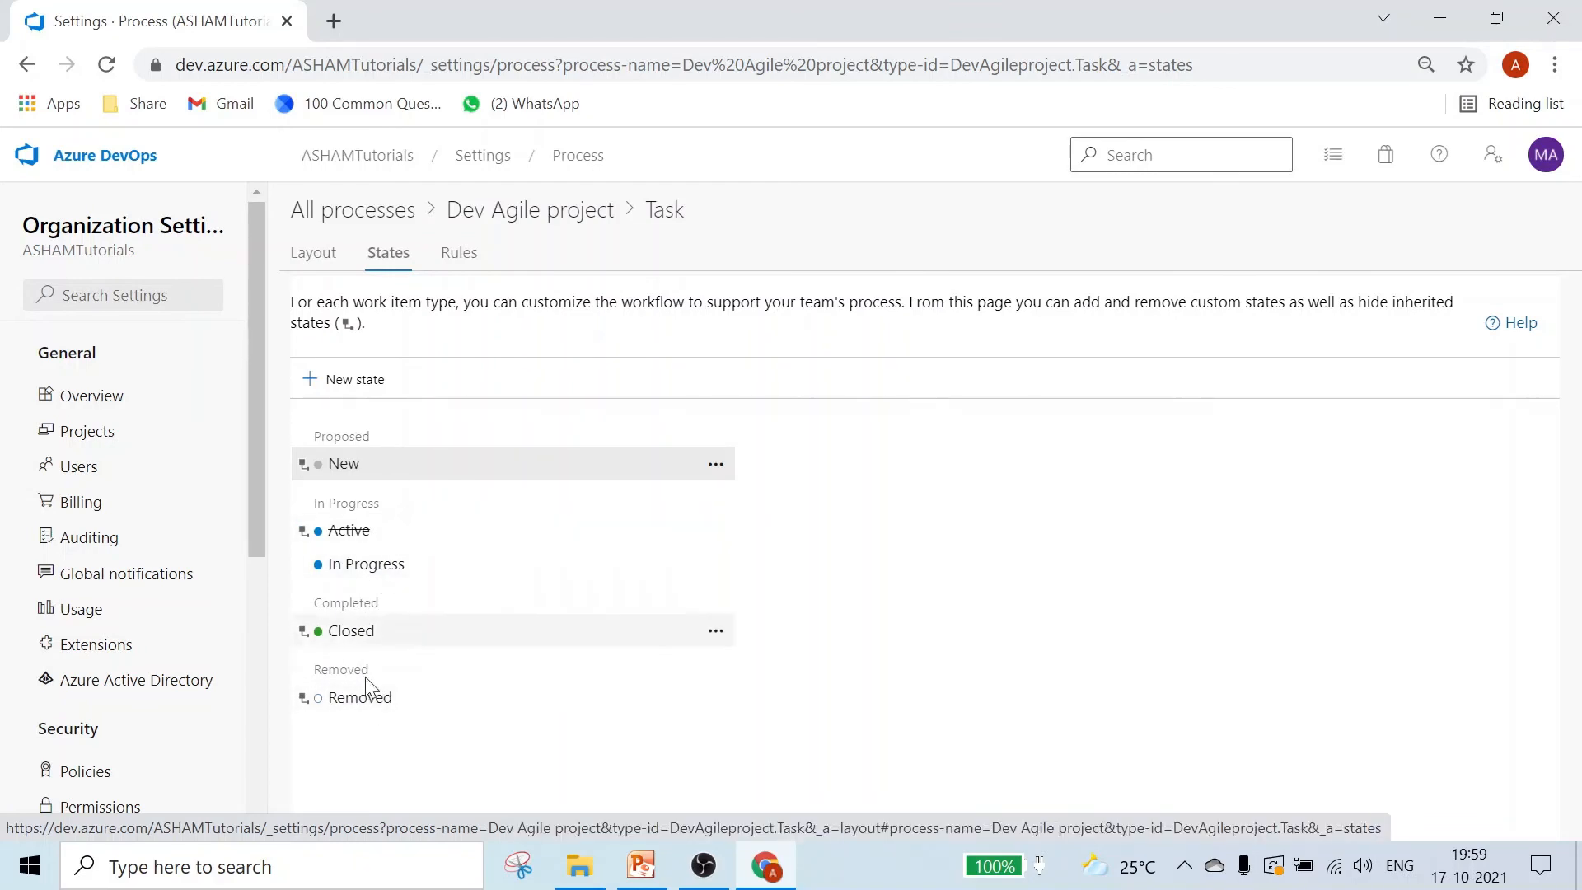
{"action": "left_click", "coordinate": [496, 216]}
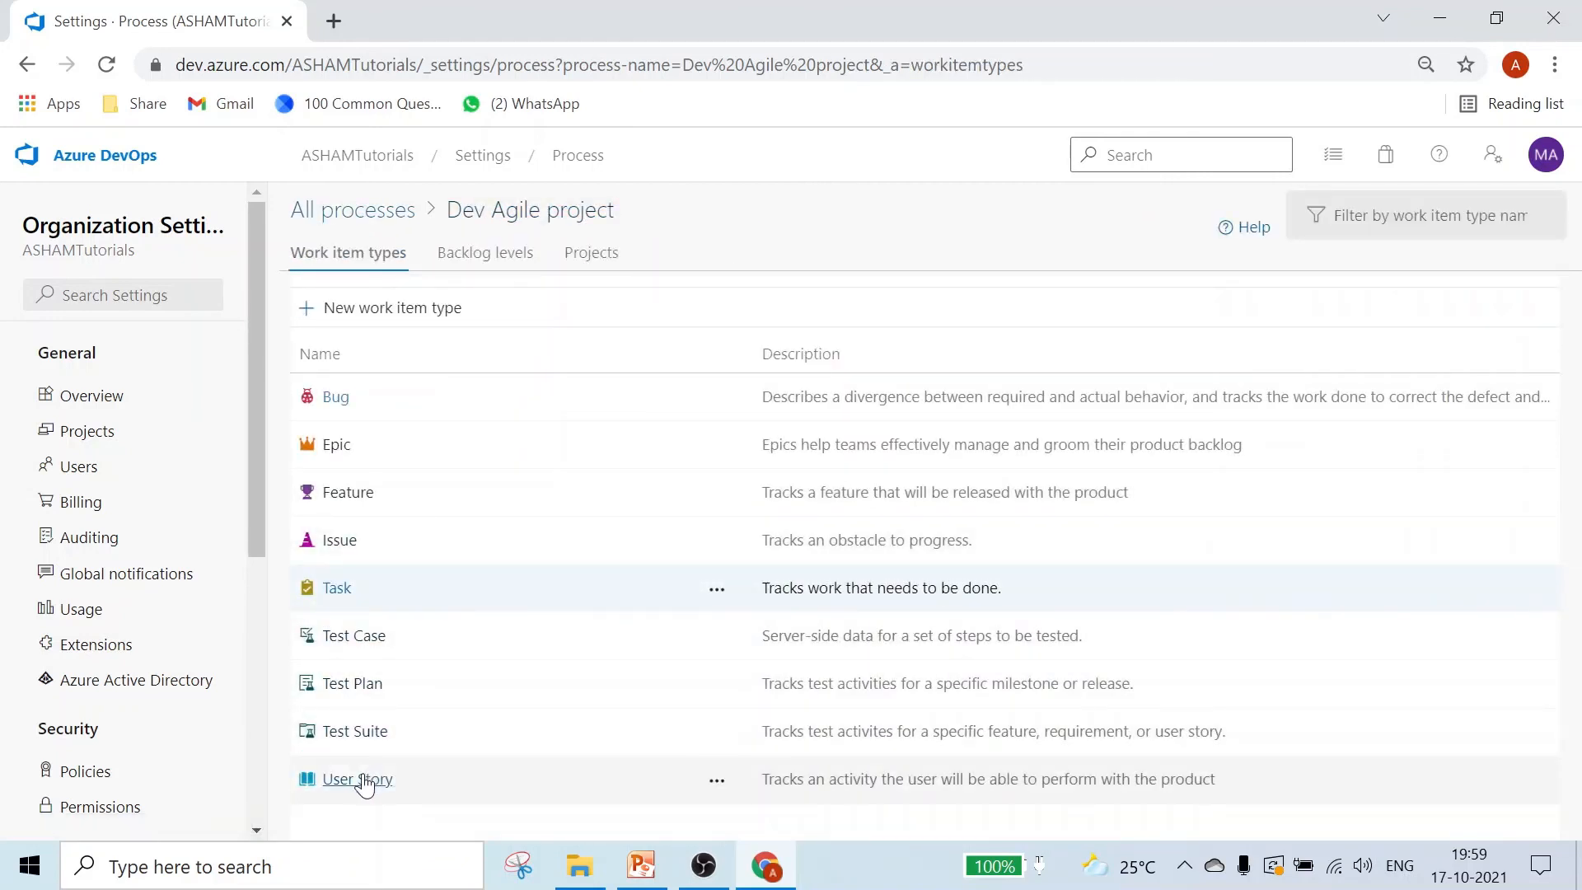
{"action": "left_click", "coordinate": [363, 783]}
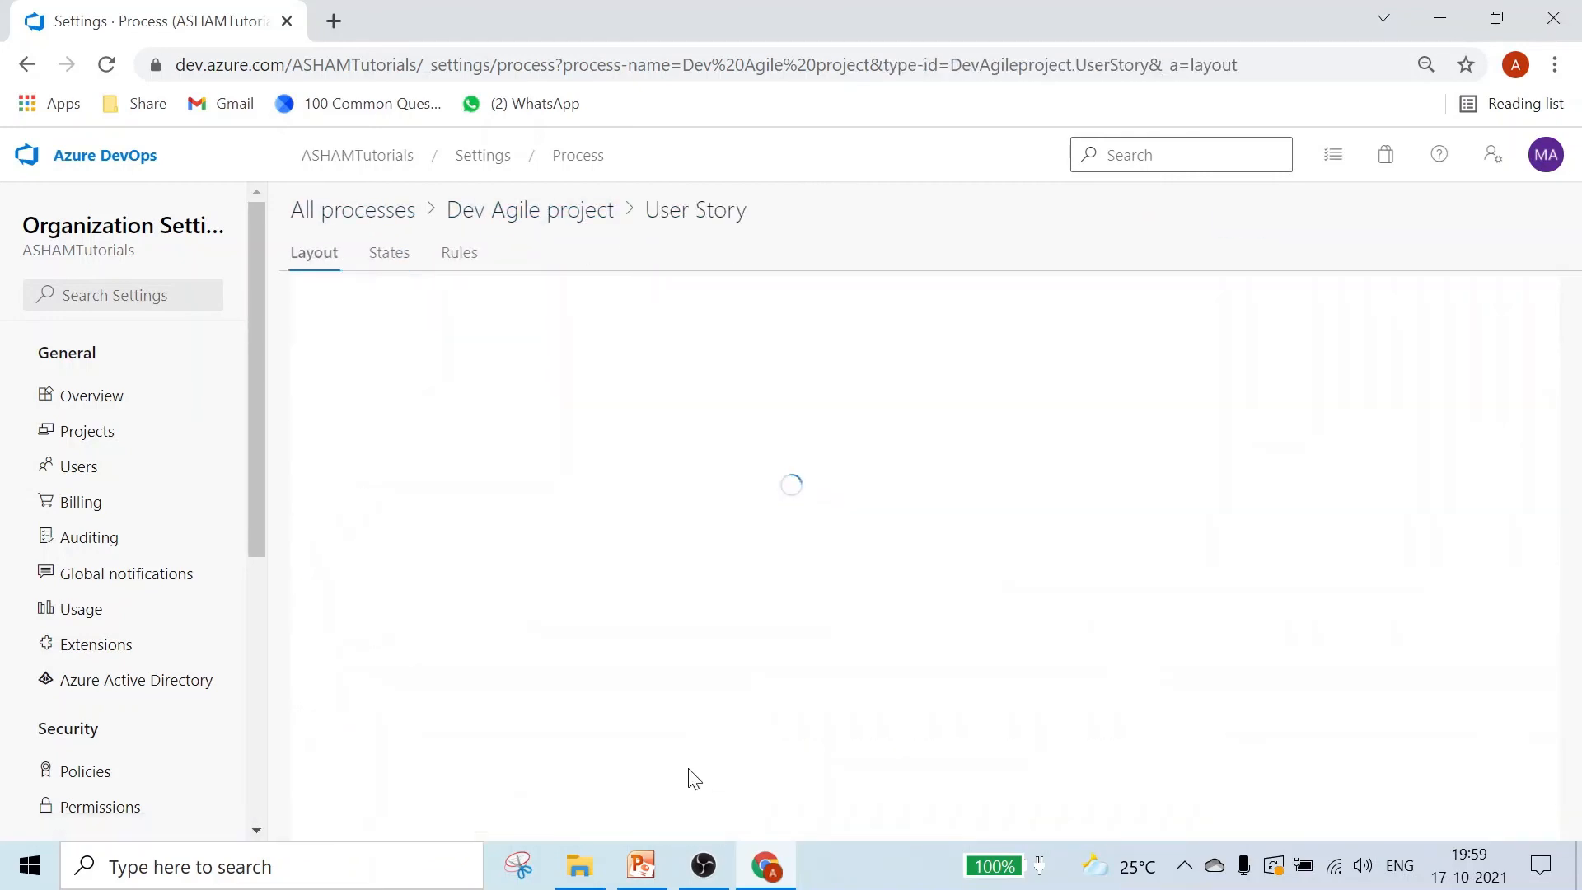
{"action": "left_click", "coordinate": [410, 255]}
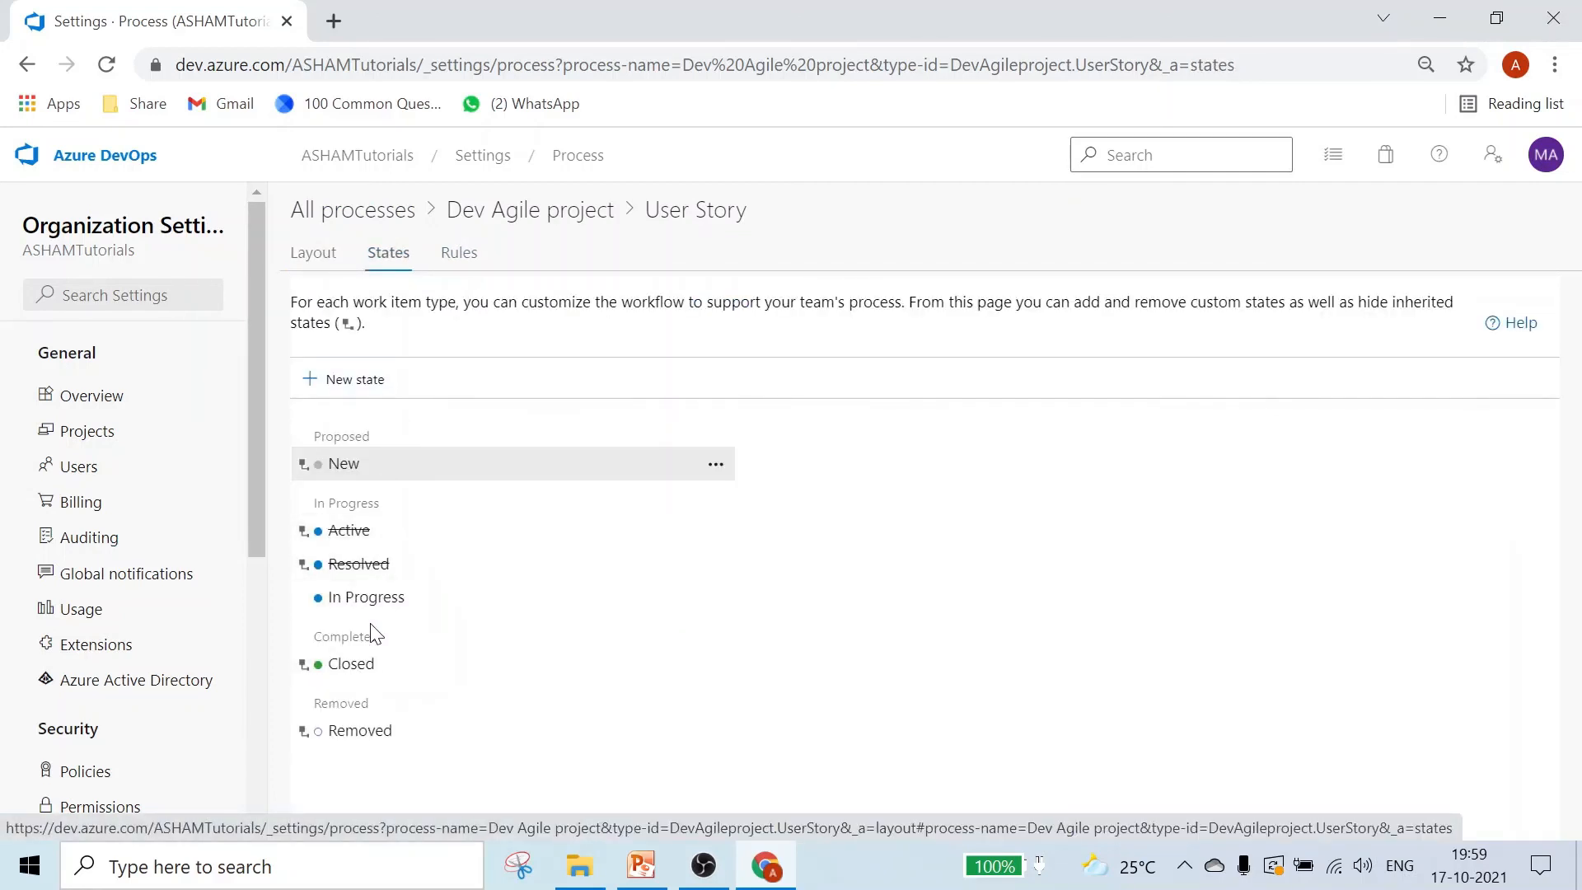
Return to the online shopping cart - Process Agile project and open the Sprint 2 taskboard.
{"action": "left_click", "coordinate": [338, 155]}
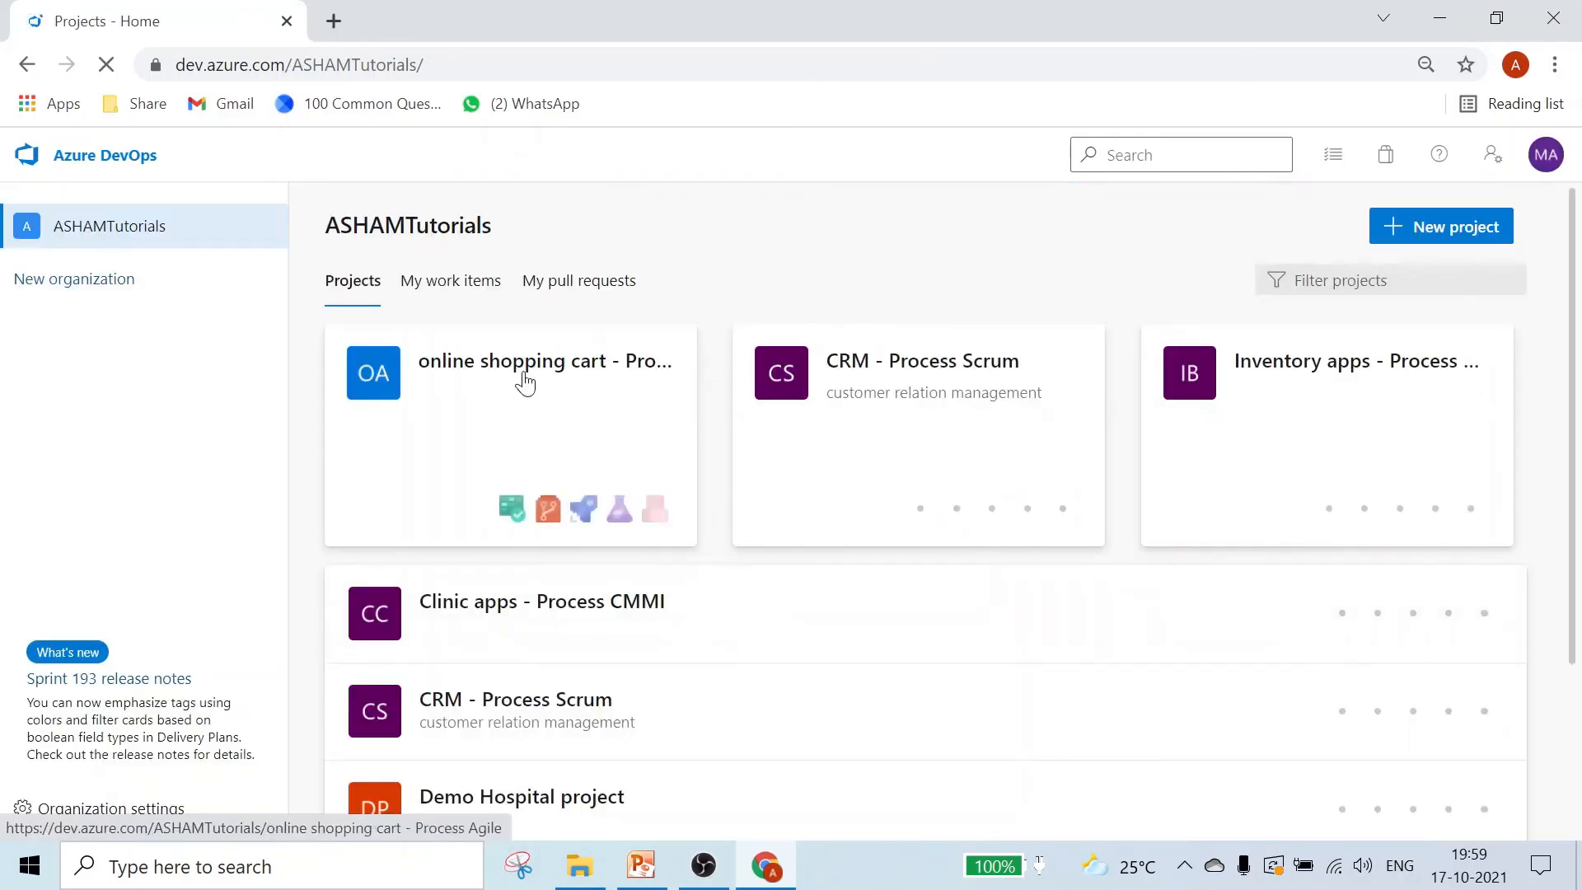
{"action": "left_click", "coordinate": [523, 382]}
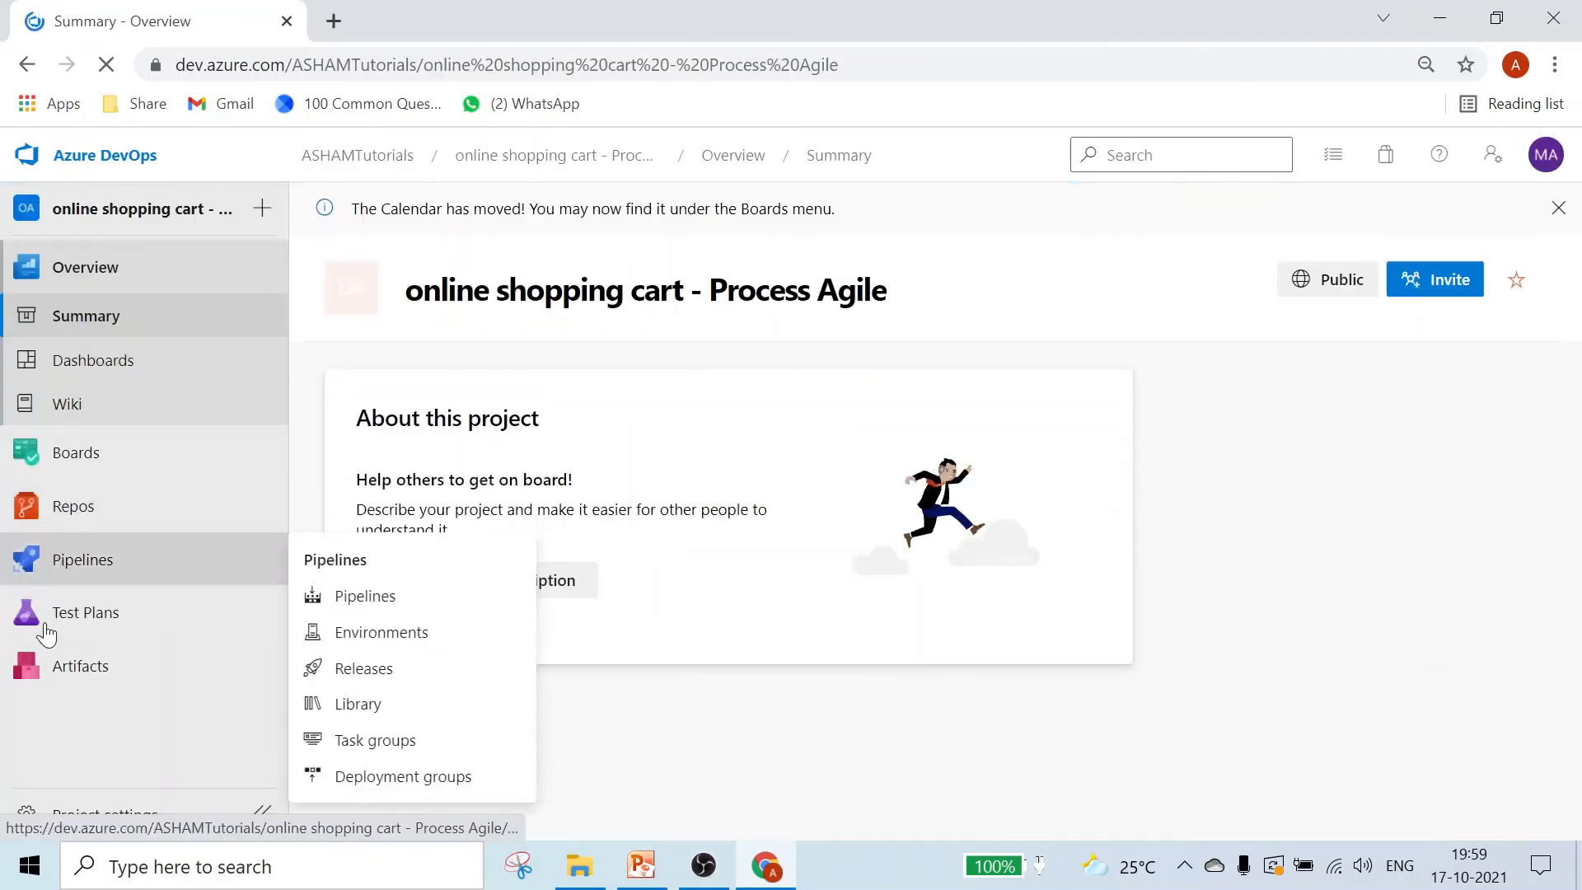
{"action": "mouse_move", "coordinate": [96, 453]}
{"action": "left_click", "coordinate": [389, 611]}
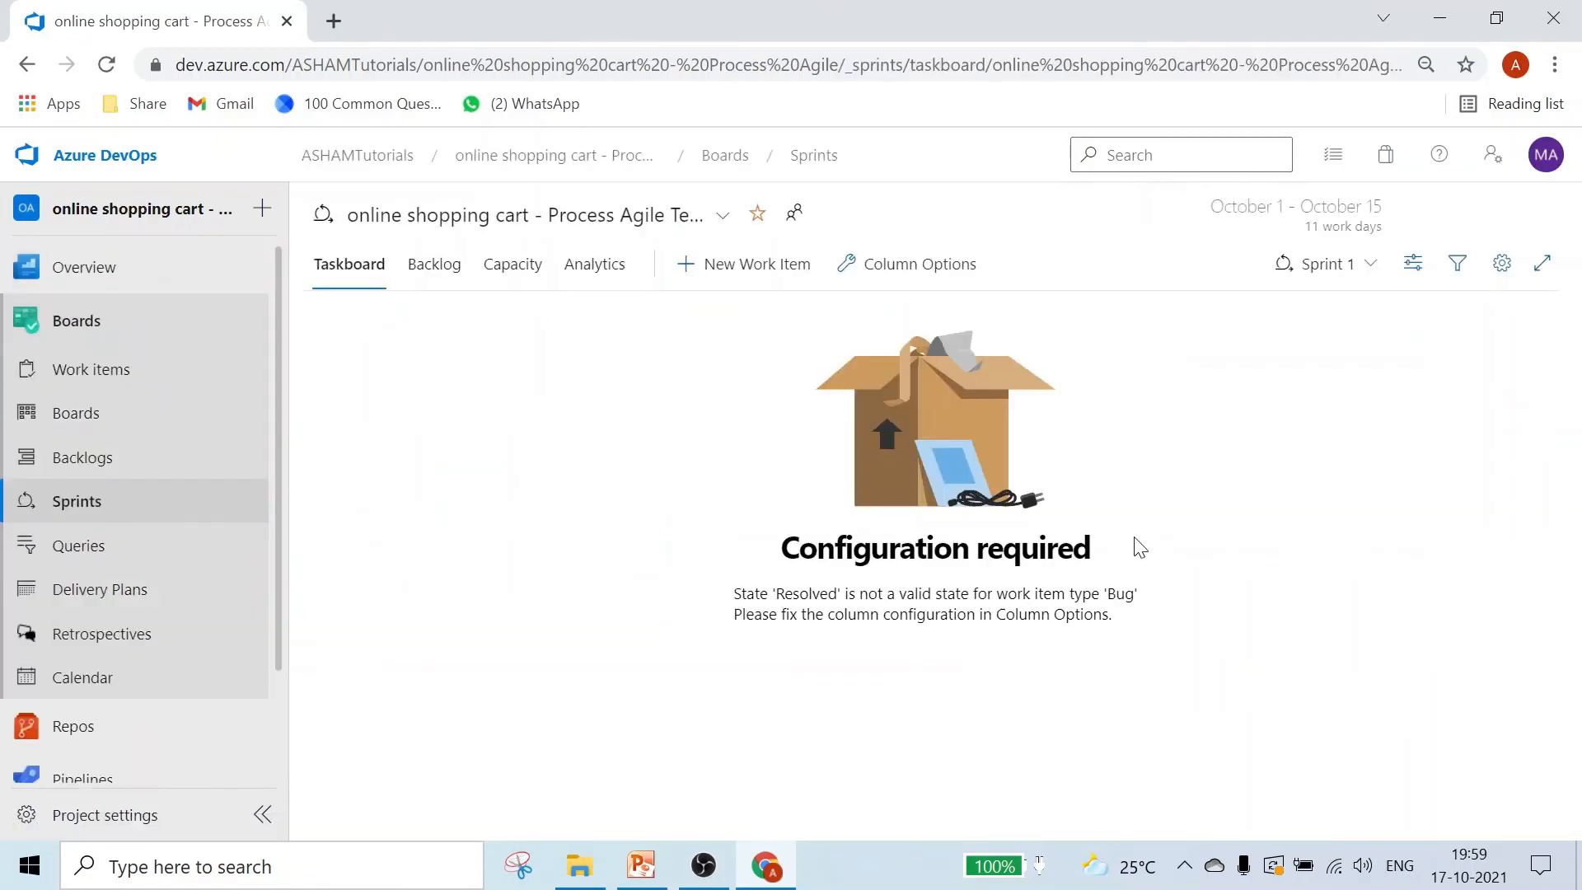
{"action": "left_click", "coordinate": [1368, 272]}
{"action": "left_click", "coordinate": [1195, 388]}
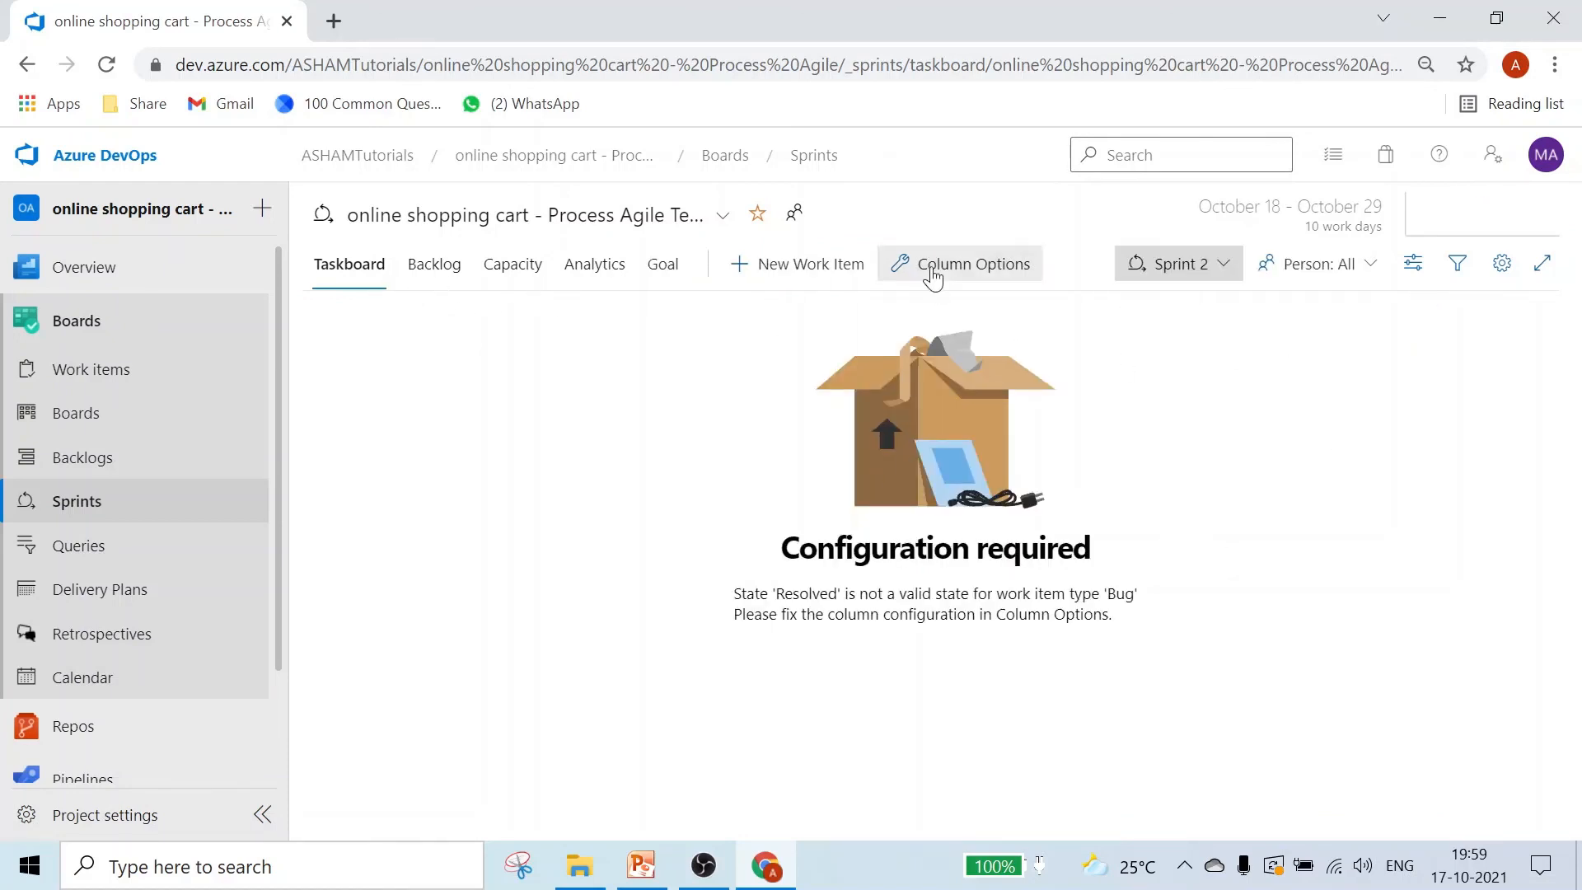
Remove the Resolved column from the taskboard, check the state mappings of the remaining columns, and save the column customization.
{"action": "left_click", "coordinate": [976, 267]}
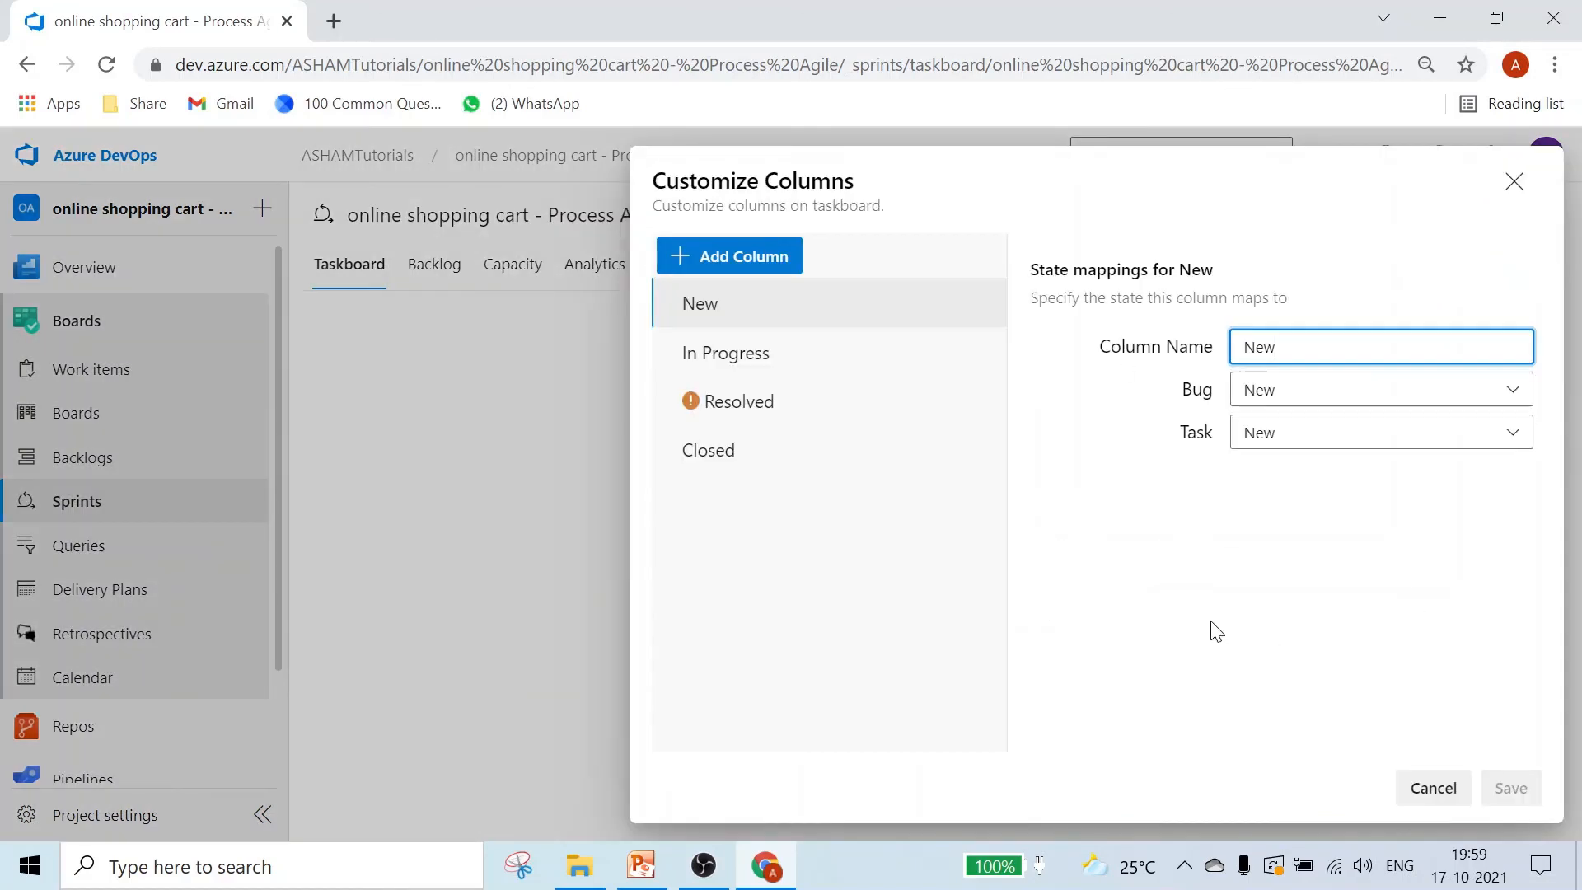
{"action": "left_click", "coordinate": [719, 406]}
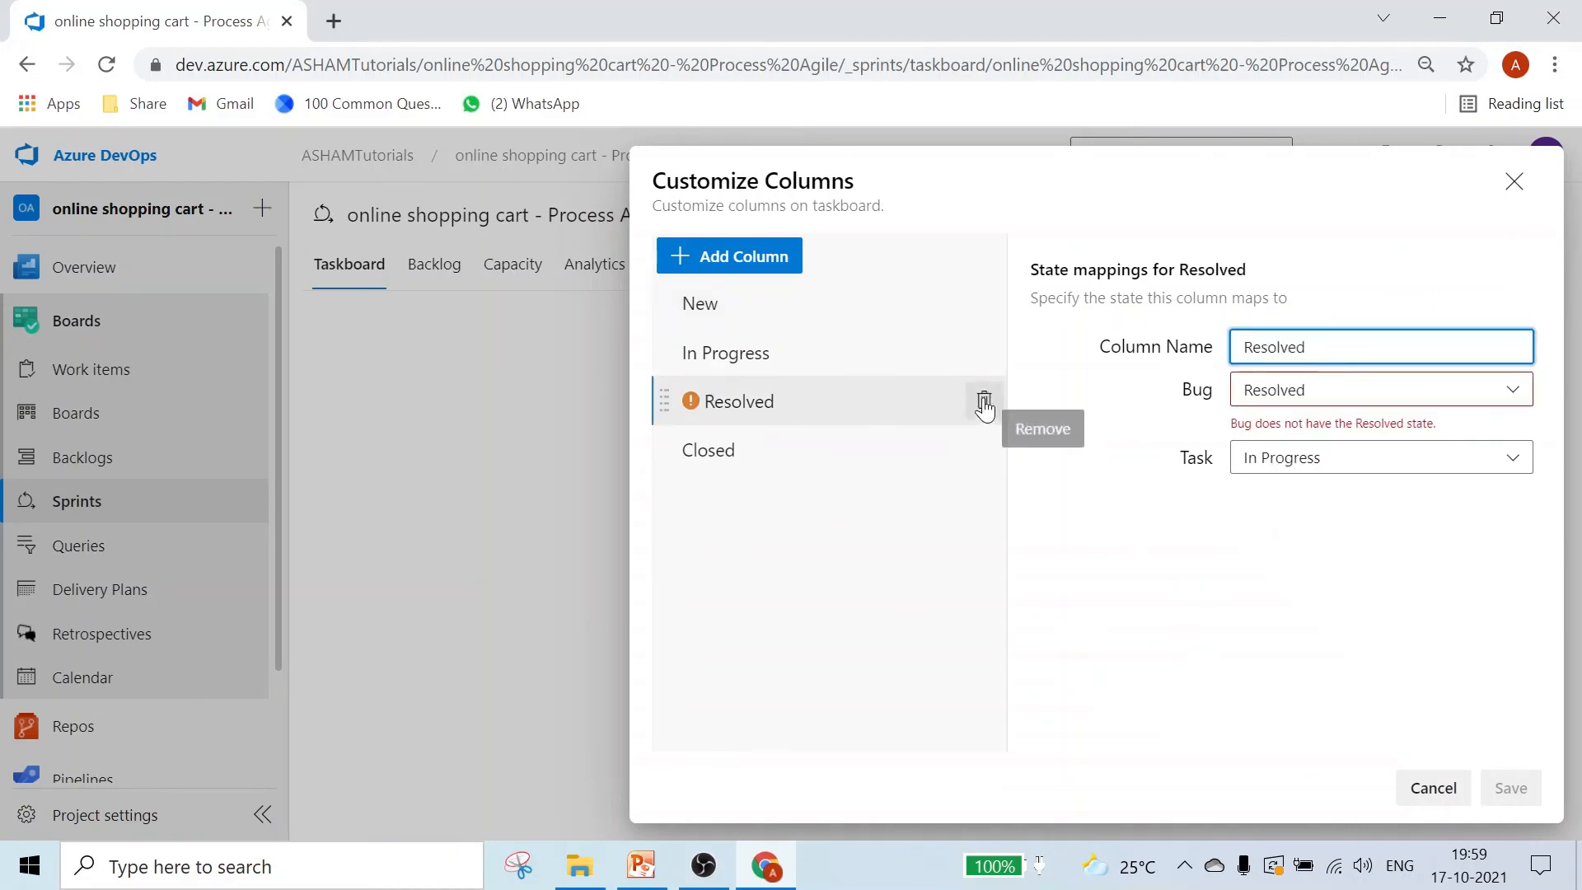
{"action": "left_click", "coordinate": [984, 402]}
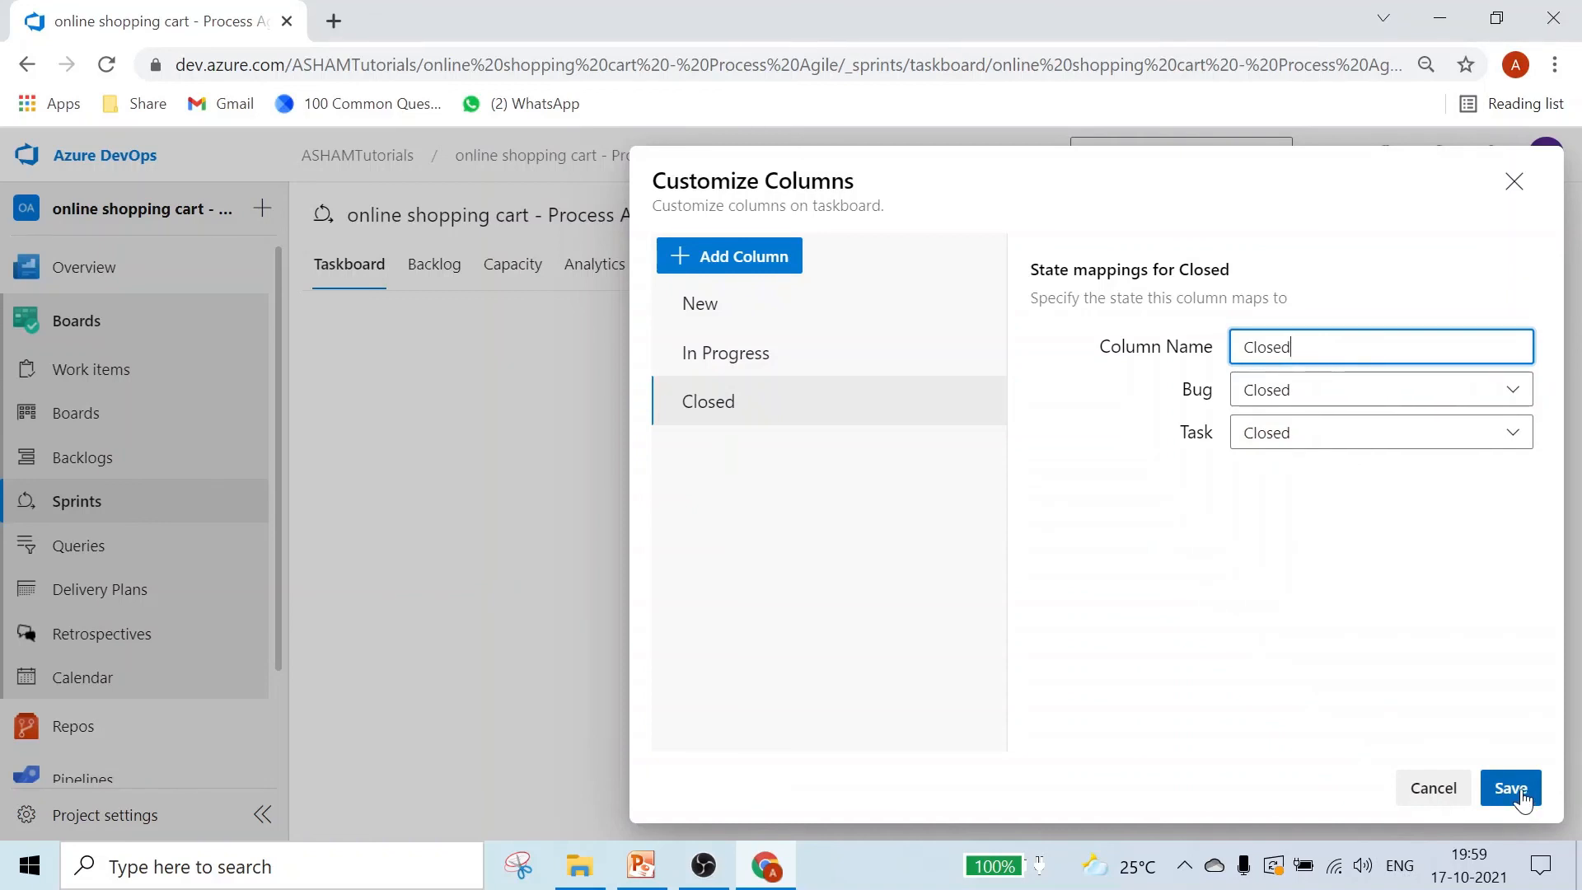
{"action": "left_click", "coordinate": [717, 320]}
{"action": "left_click", "coordinate": [725, 360]}
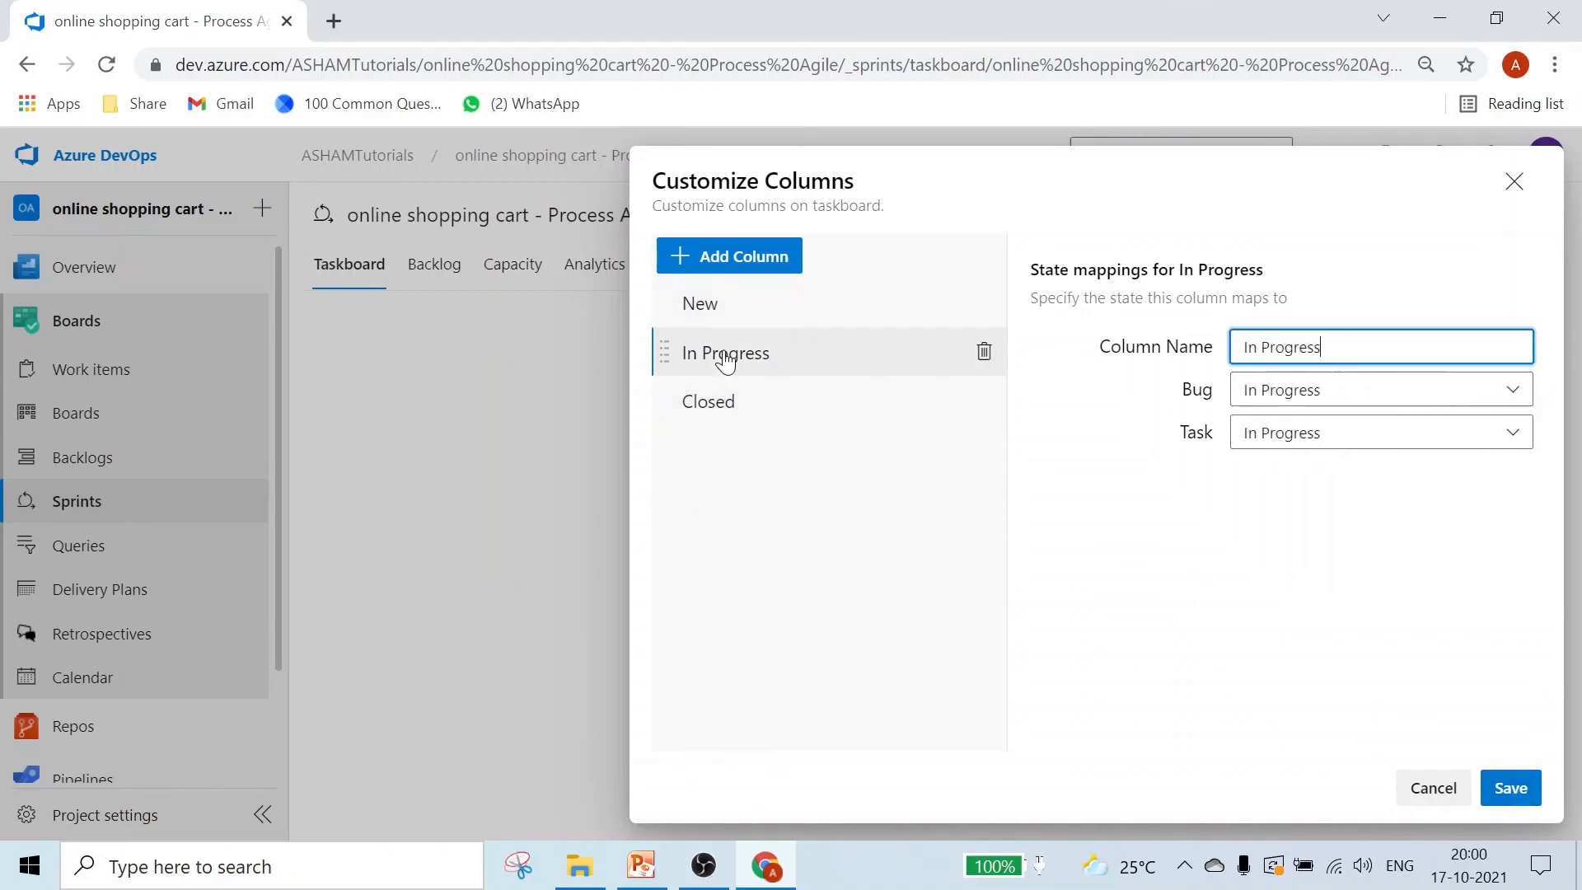
{"action": "left_click", "coordinate": [706, 401]}
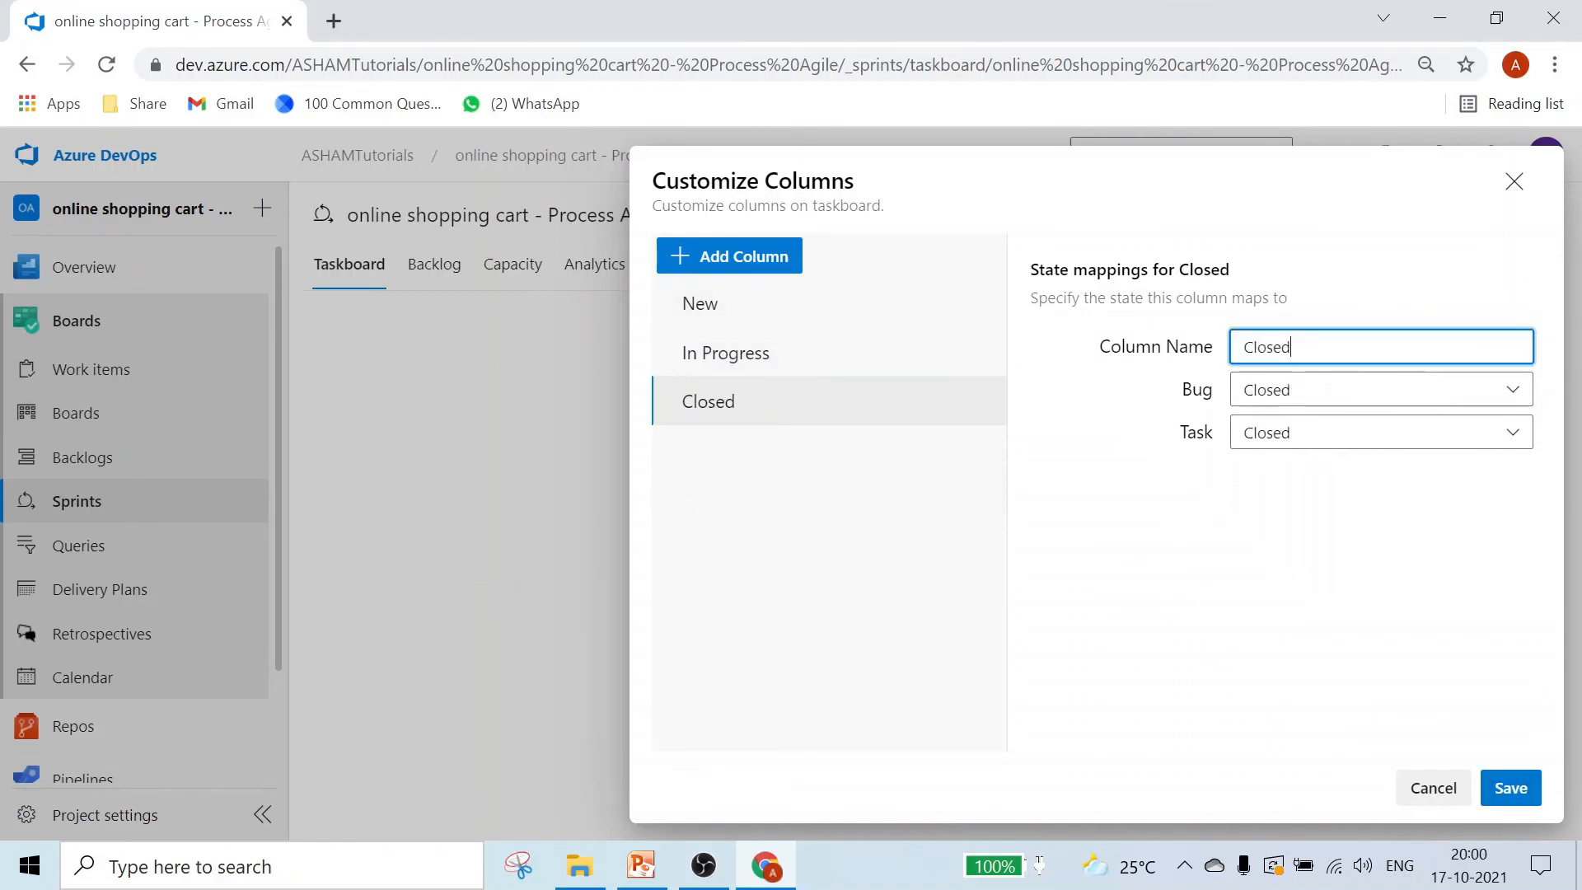
{"action": "left_click", "coordinate": [1505, 791]}
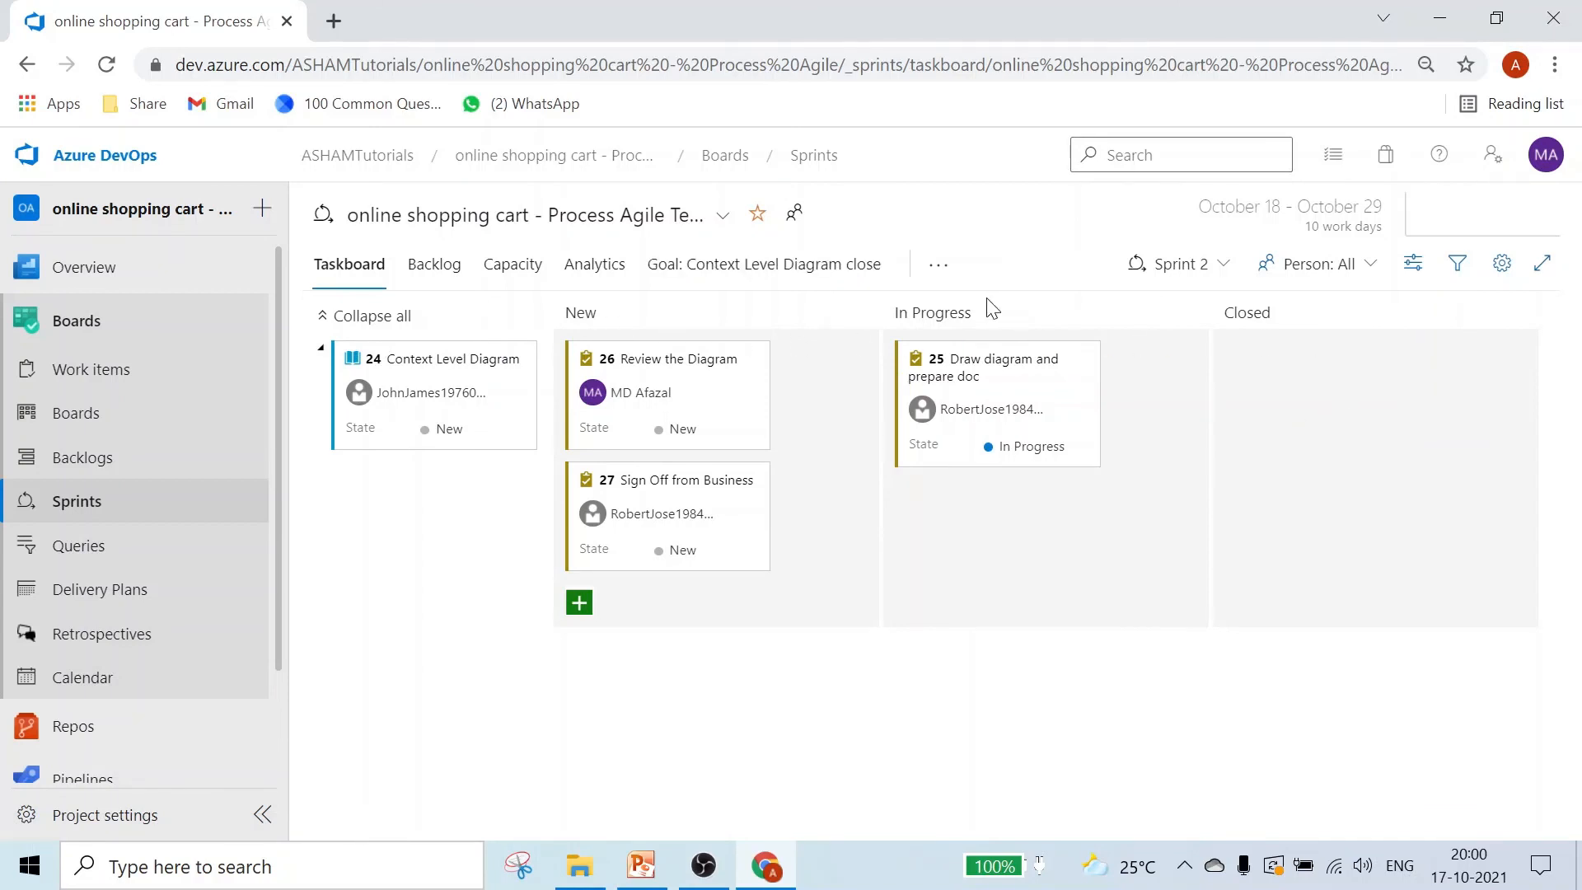
View the taskboard's additional commands and the people available for filtering the Sprint 2 board.
{"action": "left_click", "coordinate": [939, 268]}
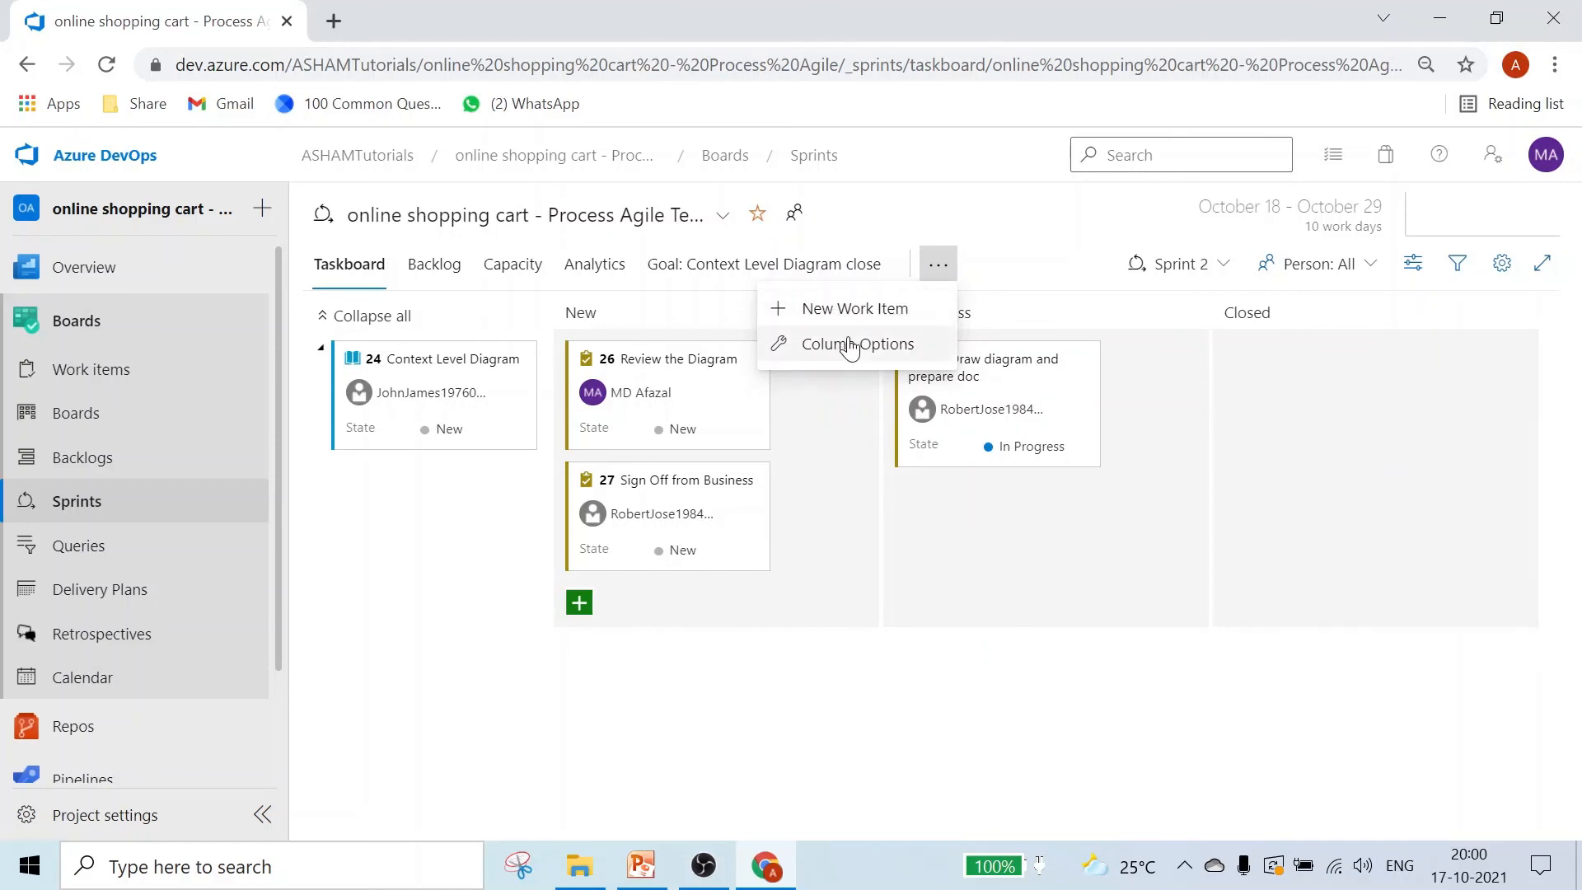
{"action": "left_click", "coordinate": [1393, 448]}
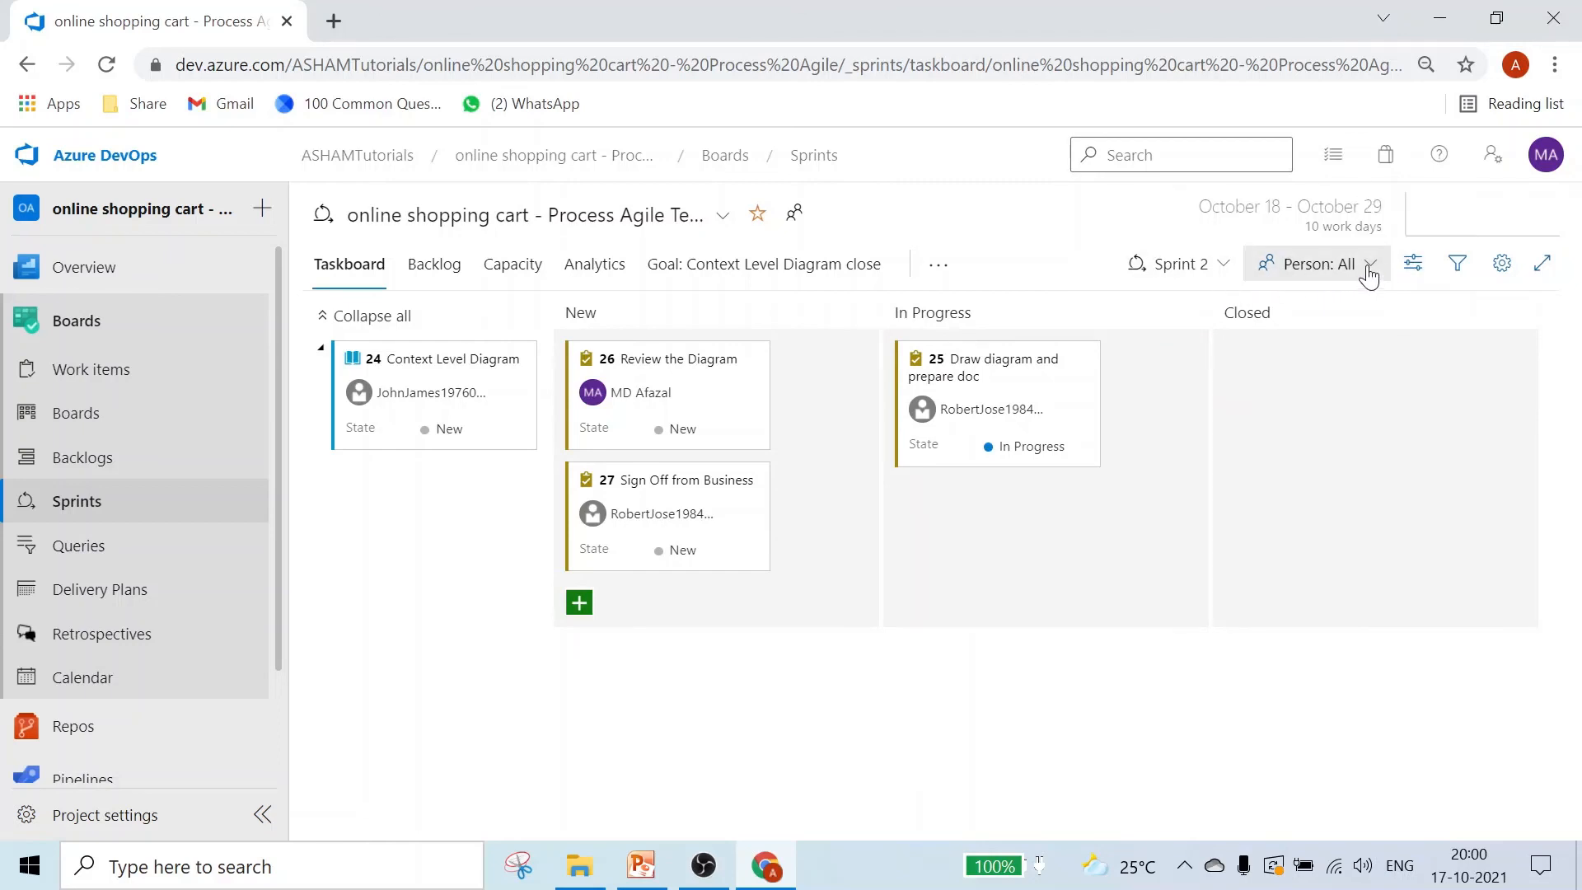
{"action": "left_click", "coordinate": [1381, 270]}
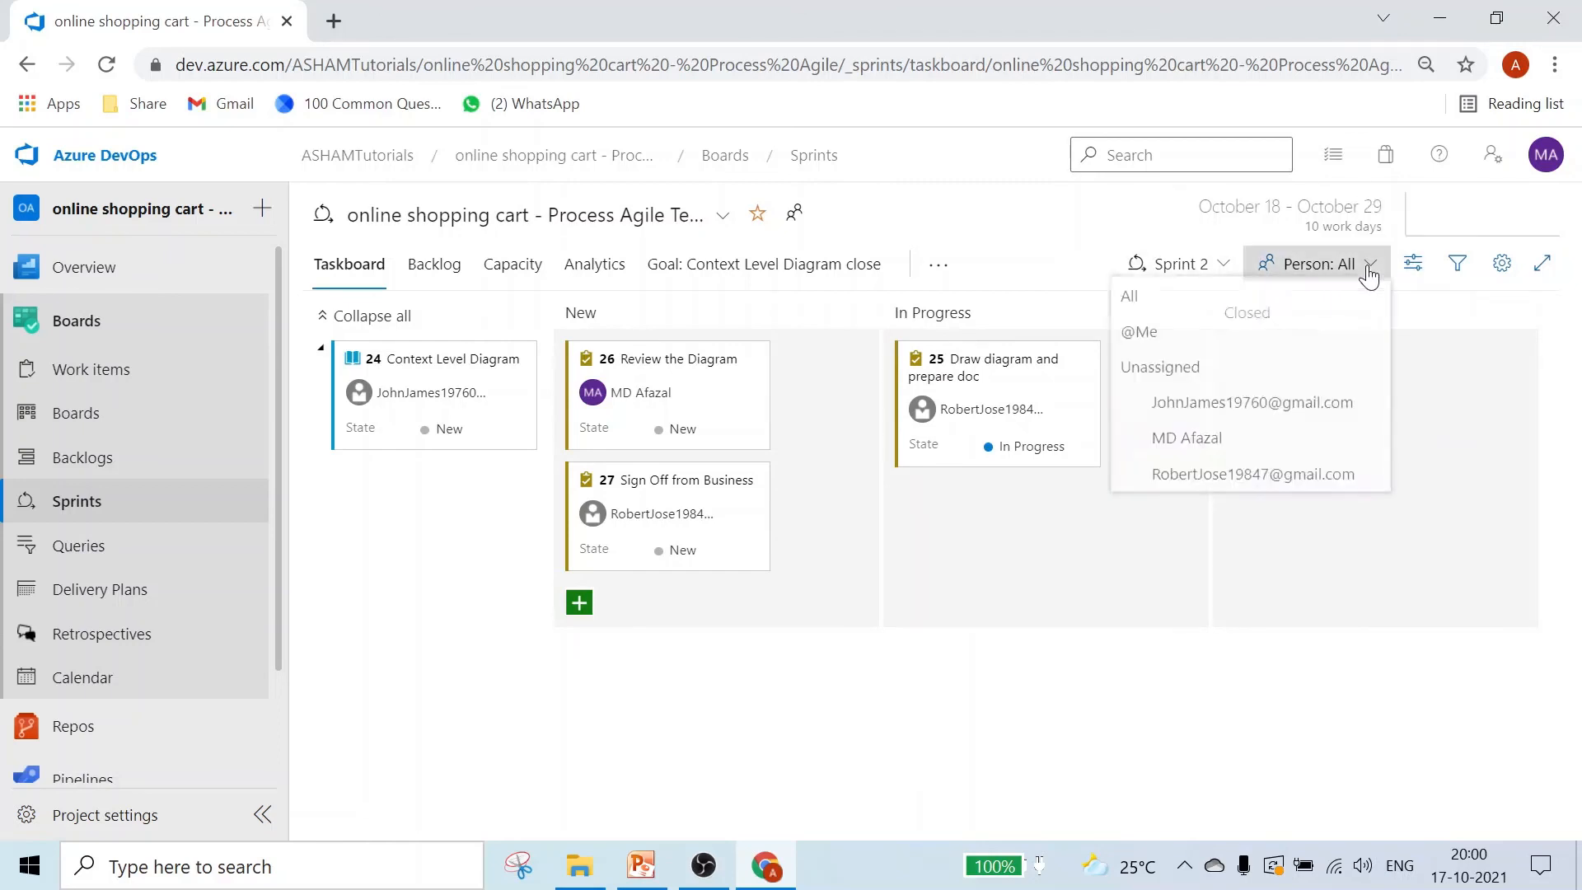
Group the Sprint 2 taskboard by people, and switch the grouping back to stories.
{"action": "left_click", "coordinate": [1414, 266]}
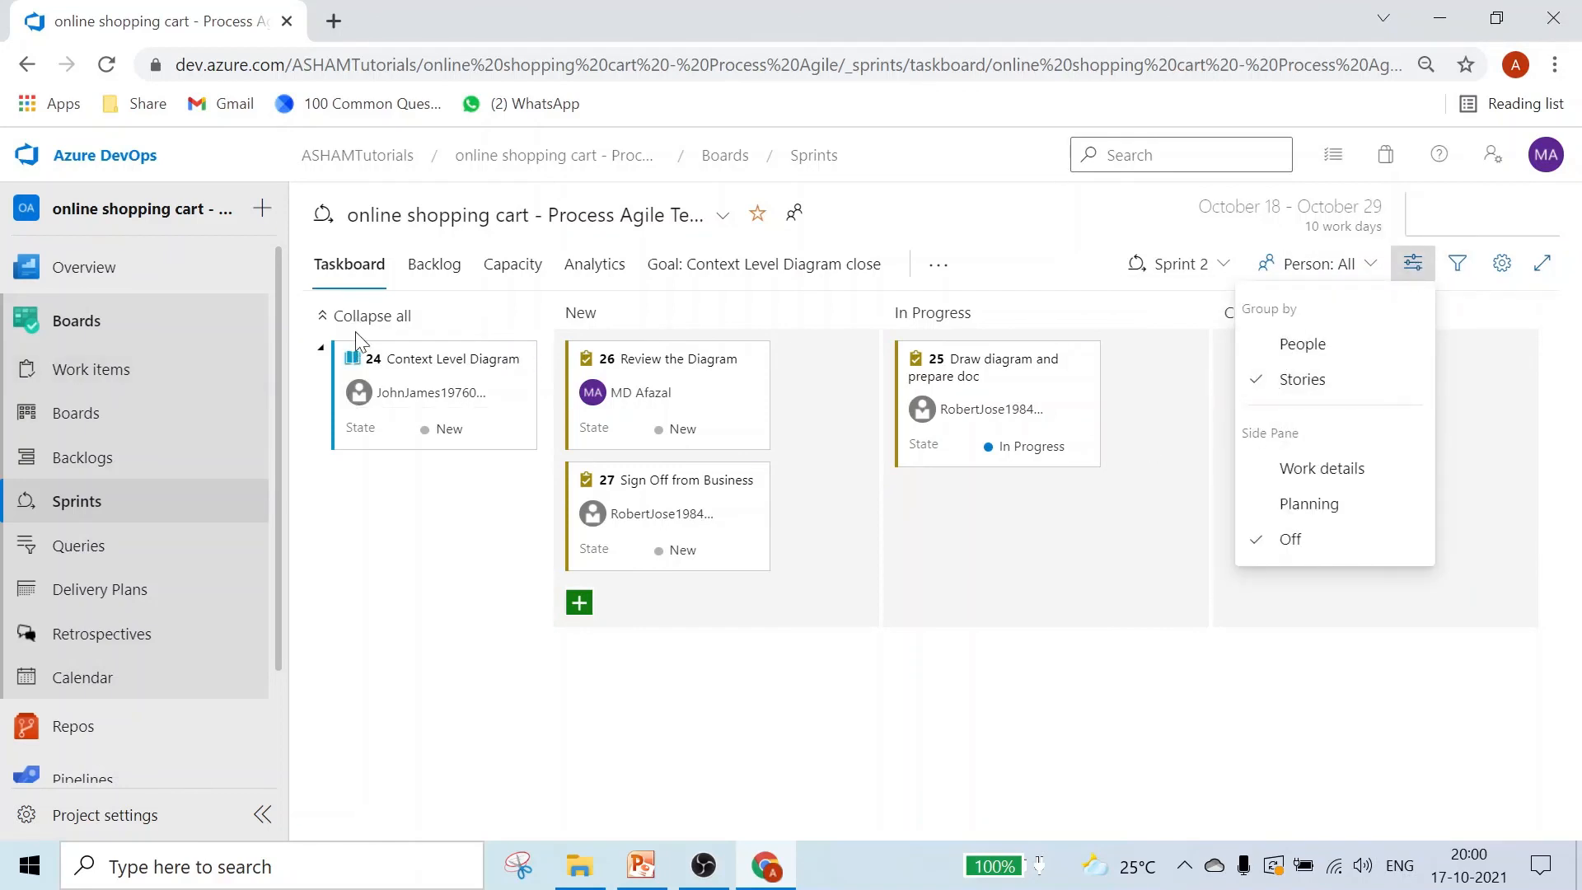
{"action": "left_click", "coordinate": [1257, 357]}
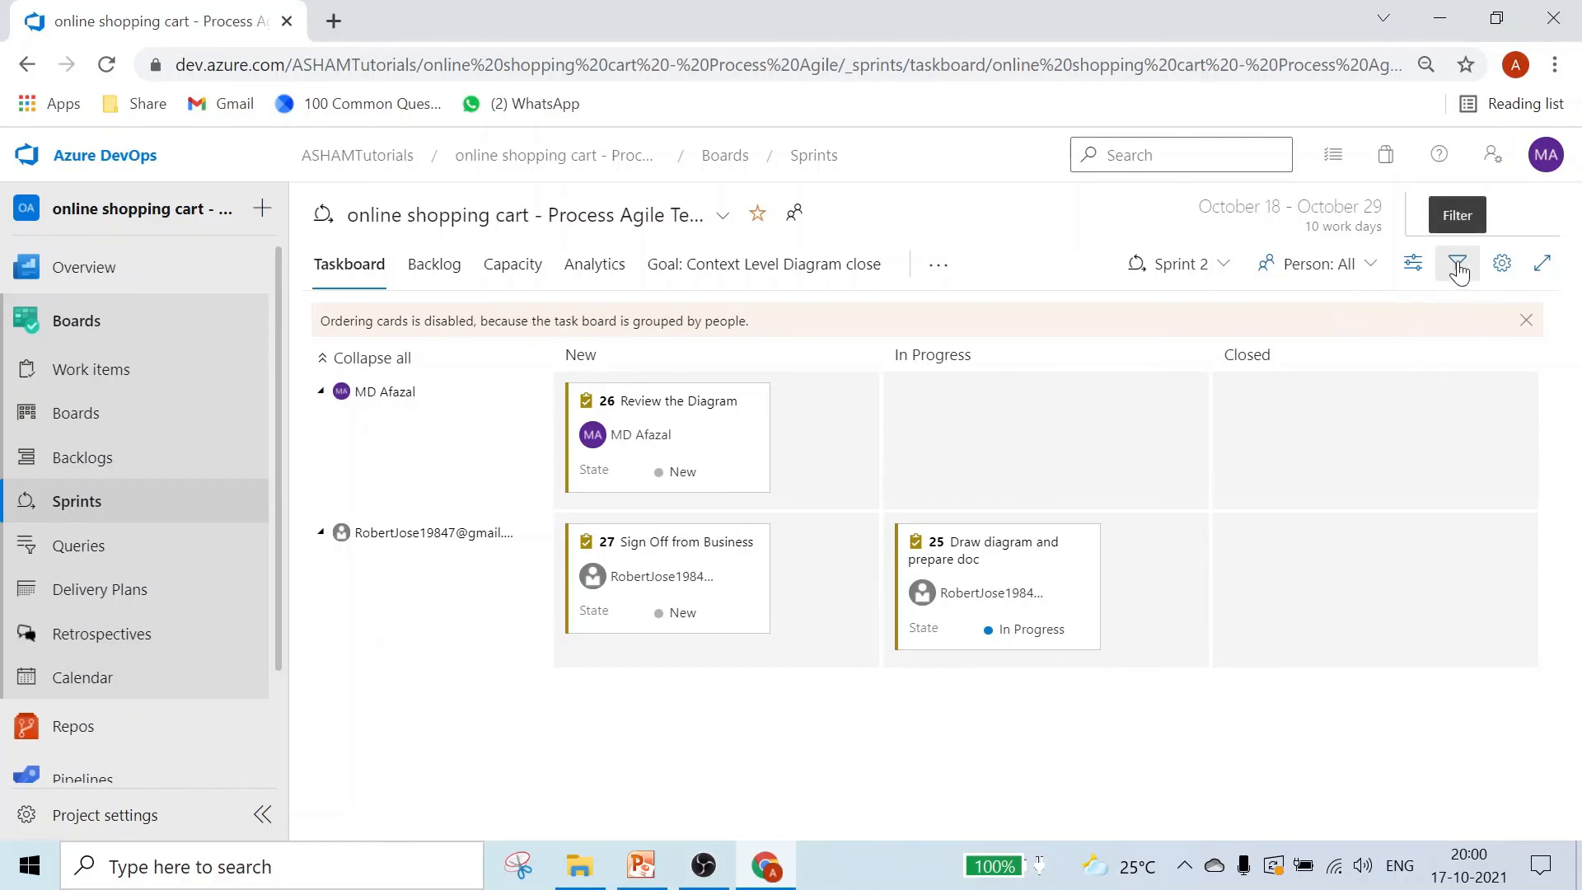
{"action": "left_click", "coordinate": [1416, 265]}
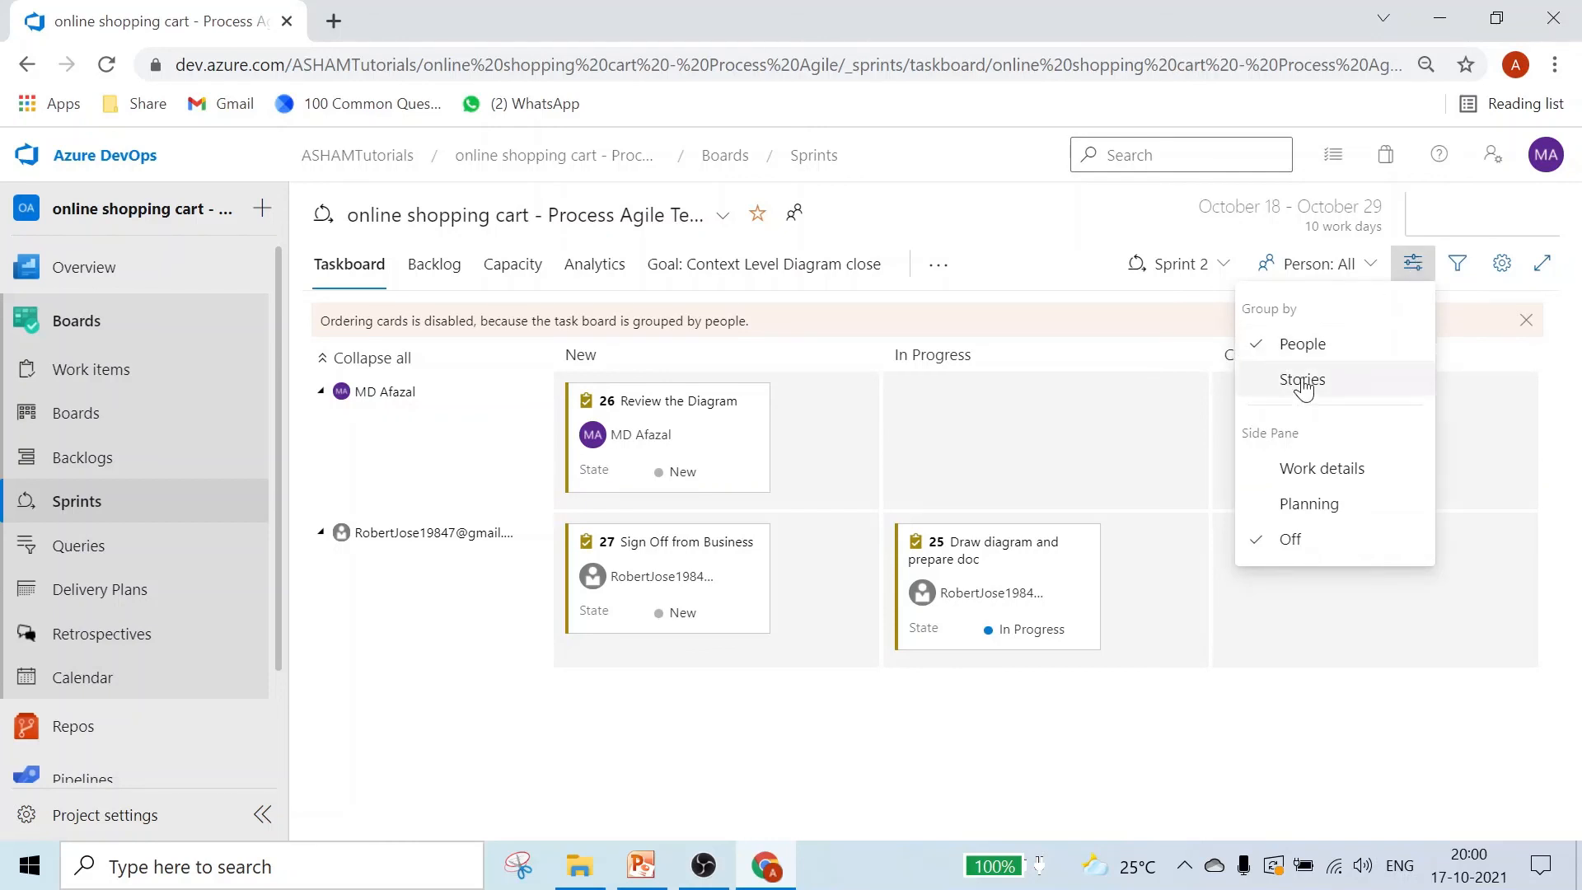
{"action": "left_click", "coordinate": [1266, 384]}
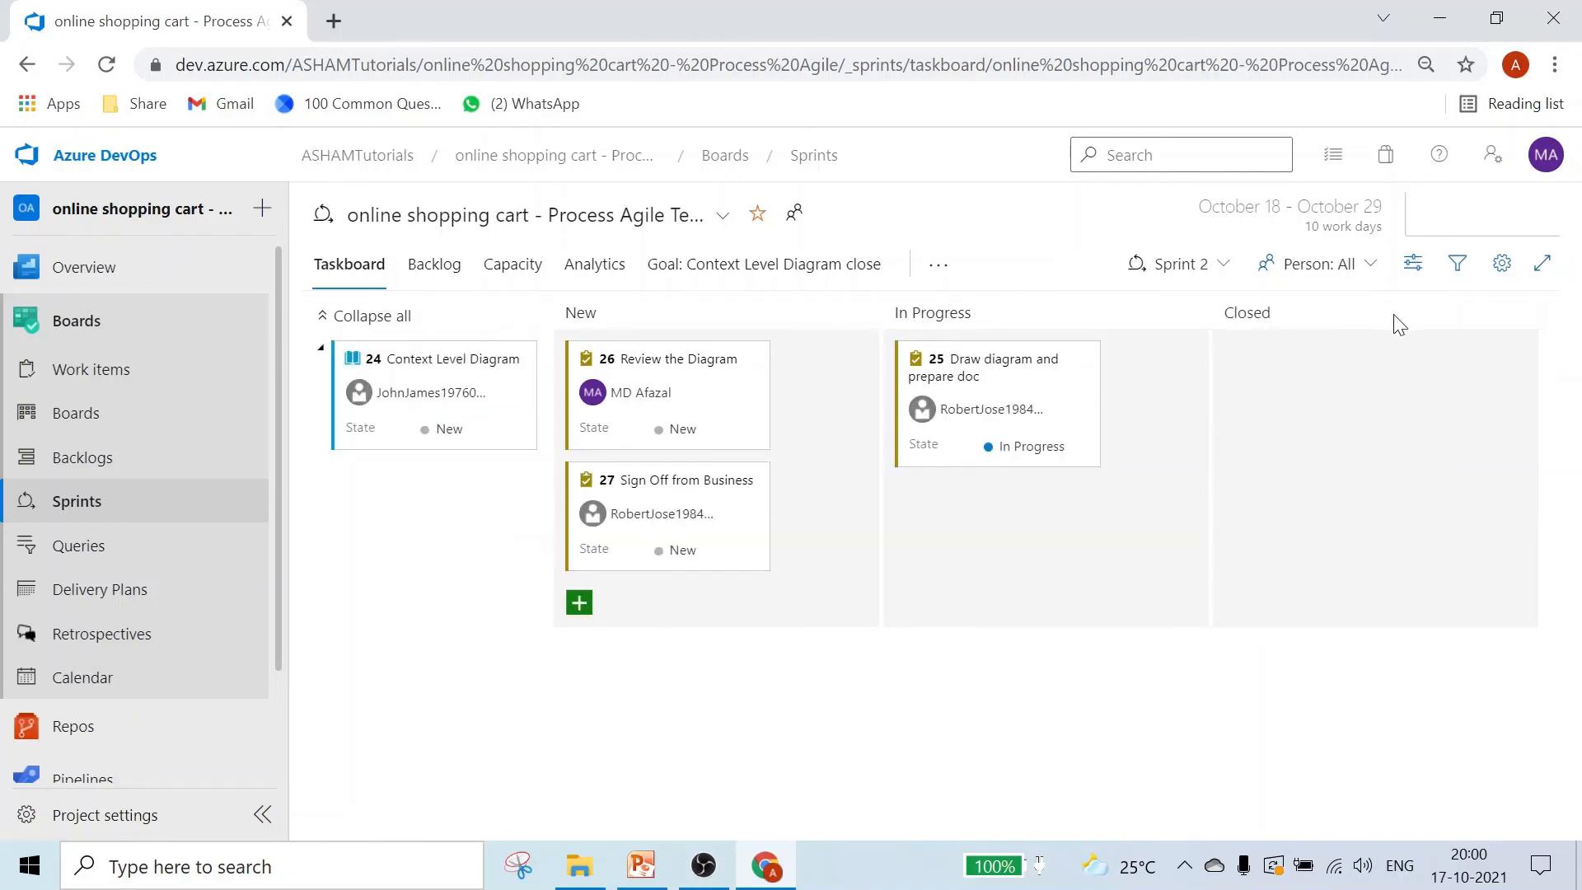
Filter the taskboard to work items assigned to the owner of the Context Level Diagram story.
{"action": "left_click", "coordinate": [1458, 263]}
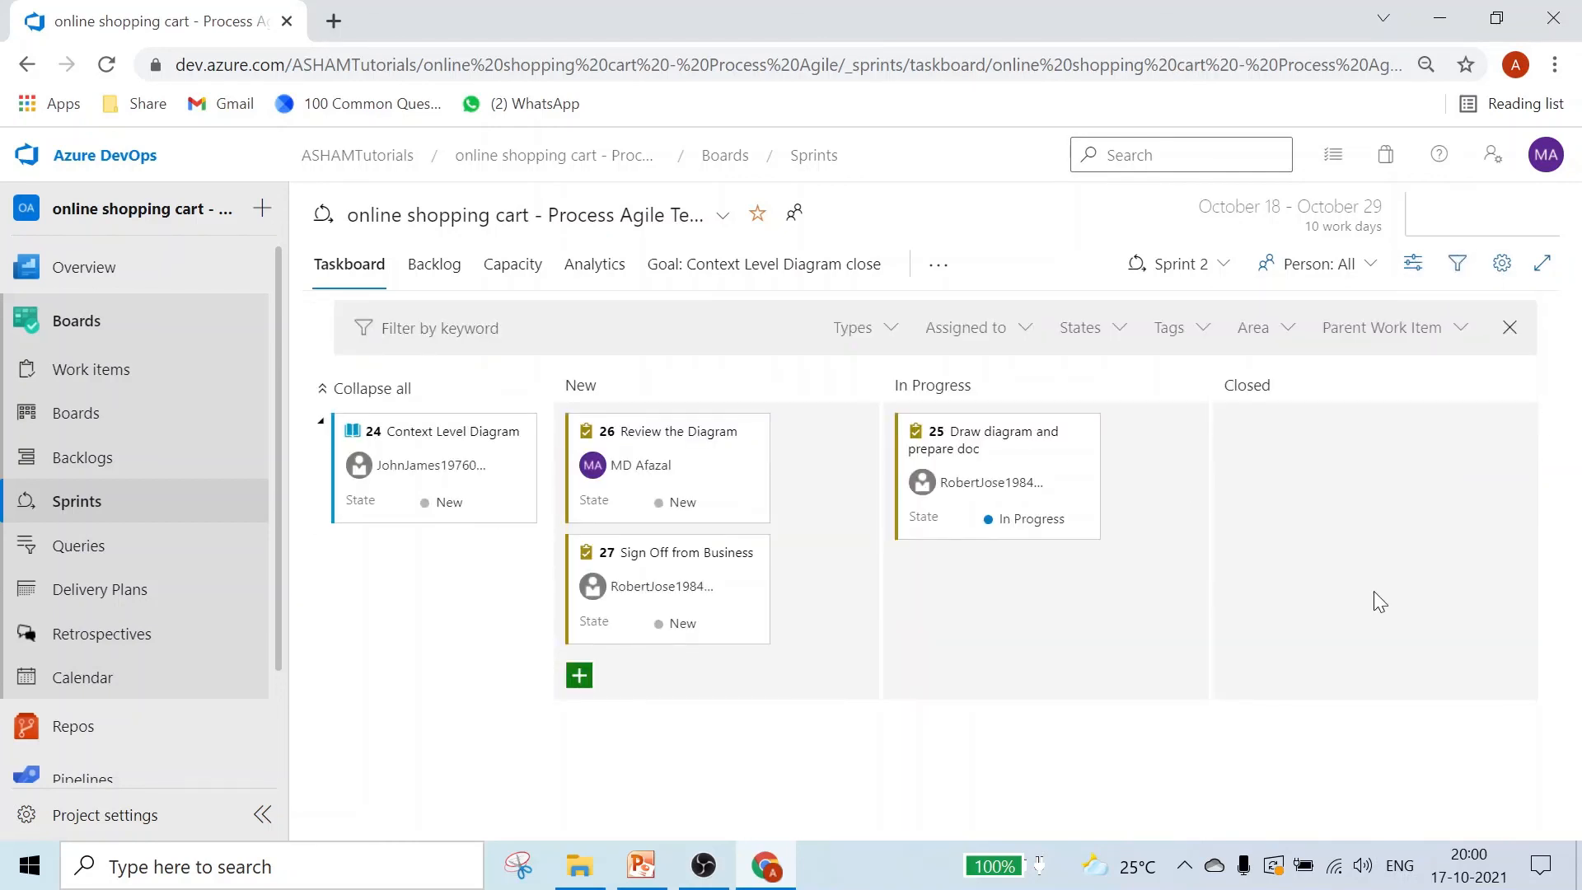
{"action": "left_click", "coordinate": [1027, 330]}
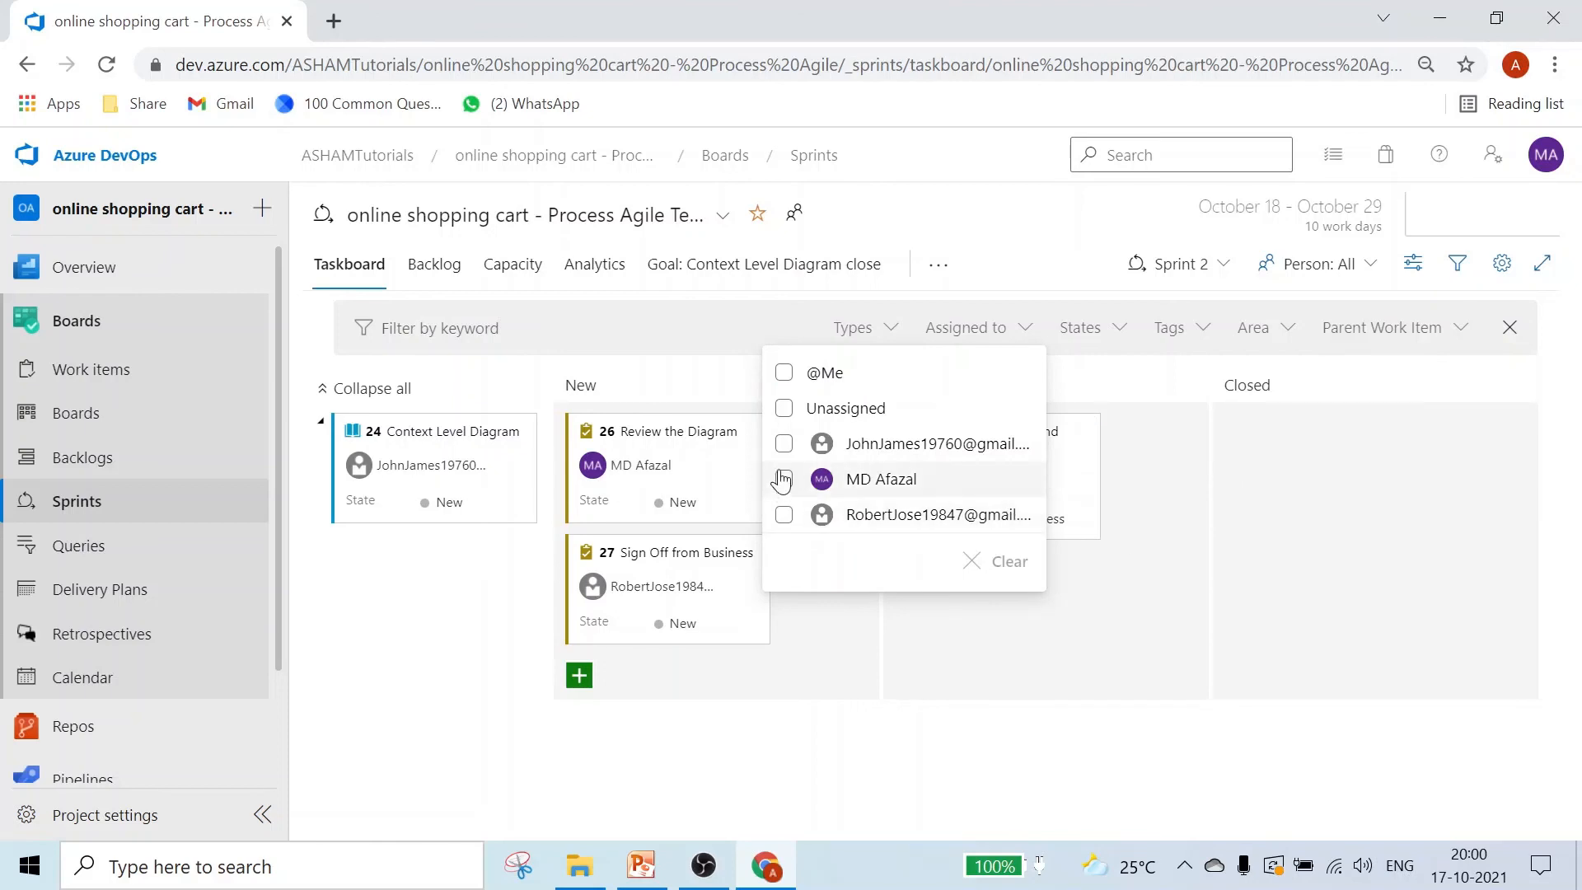
{"action": "left_click", "coordinate": [783, 446]}
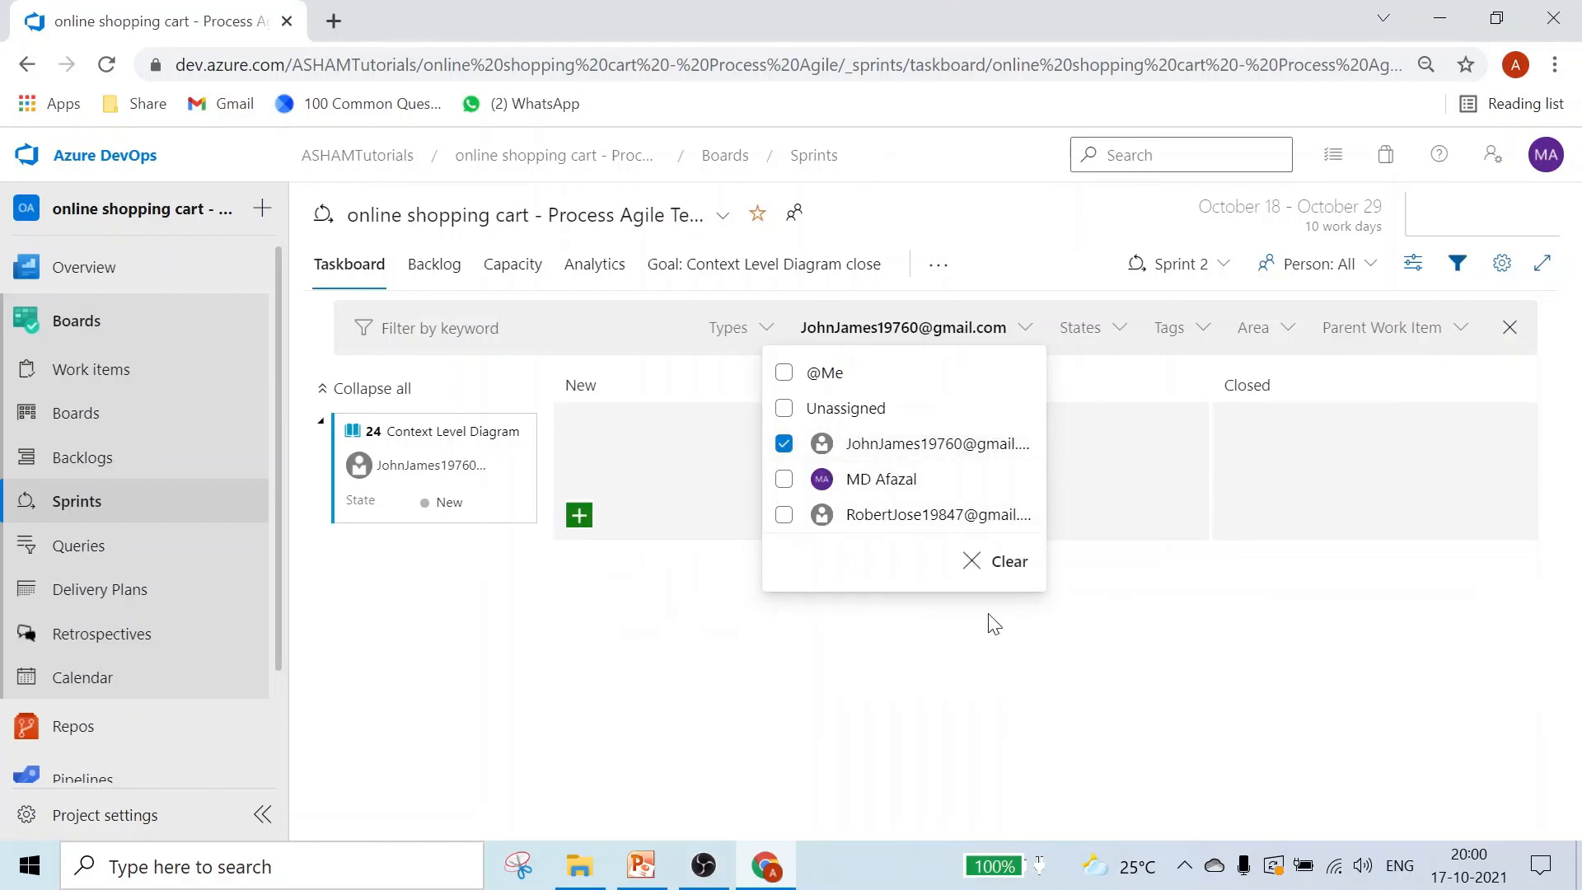
{"action": "left_click", "coordinate": [724, 725]}
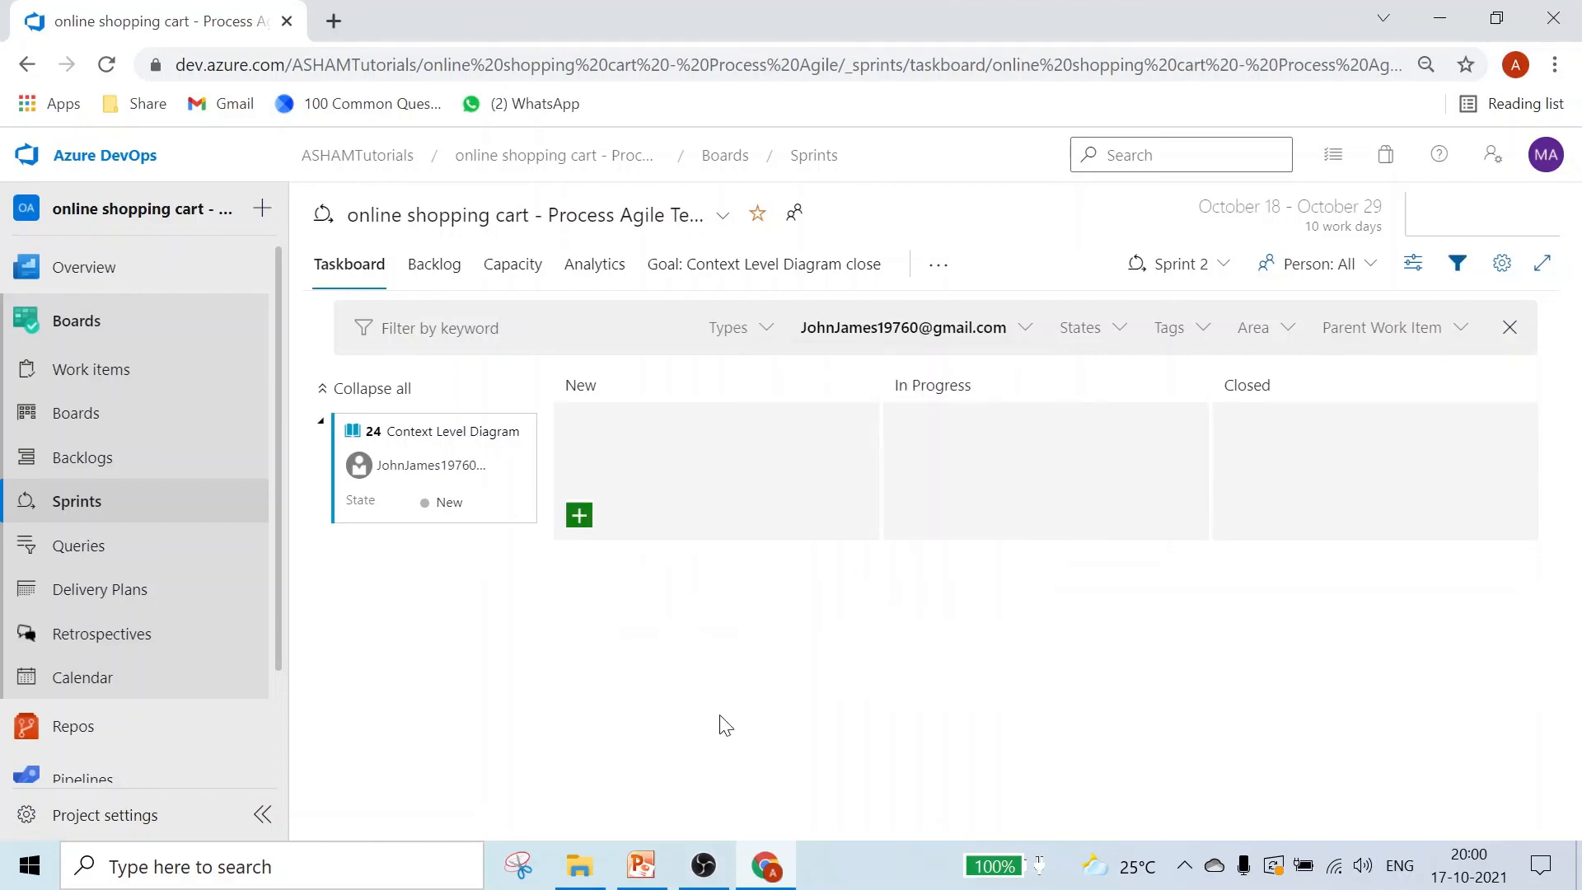
Switch the Assigned to filter to the team member responsible for the Review the Diagram task.
{"action": "left_click", "coordinate": [1029, 330]}
{"action": "left_click", "coordinate": [784, 443]}
{"action": "left_click", "coordinate": [784, 479]}
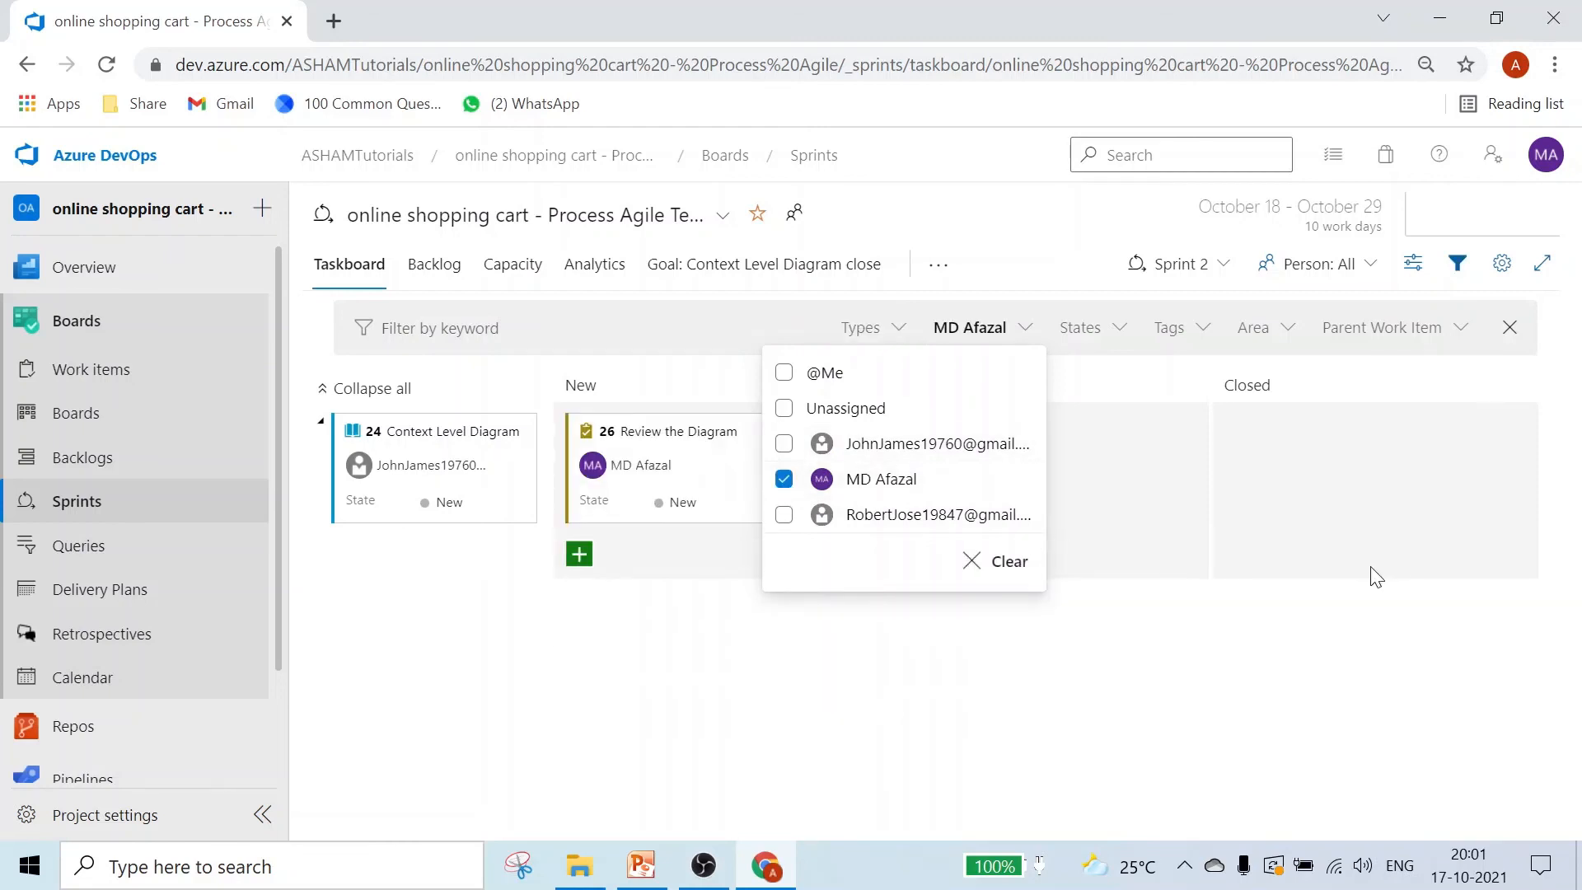
Clear the Assigned to filter on the Sprint 2 taskboard.
{"action": "left_click", "coordinate": [912, 693]}
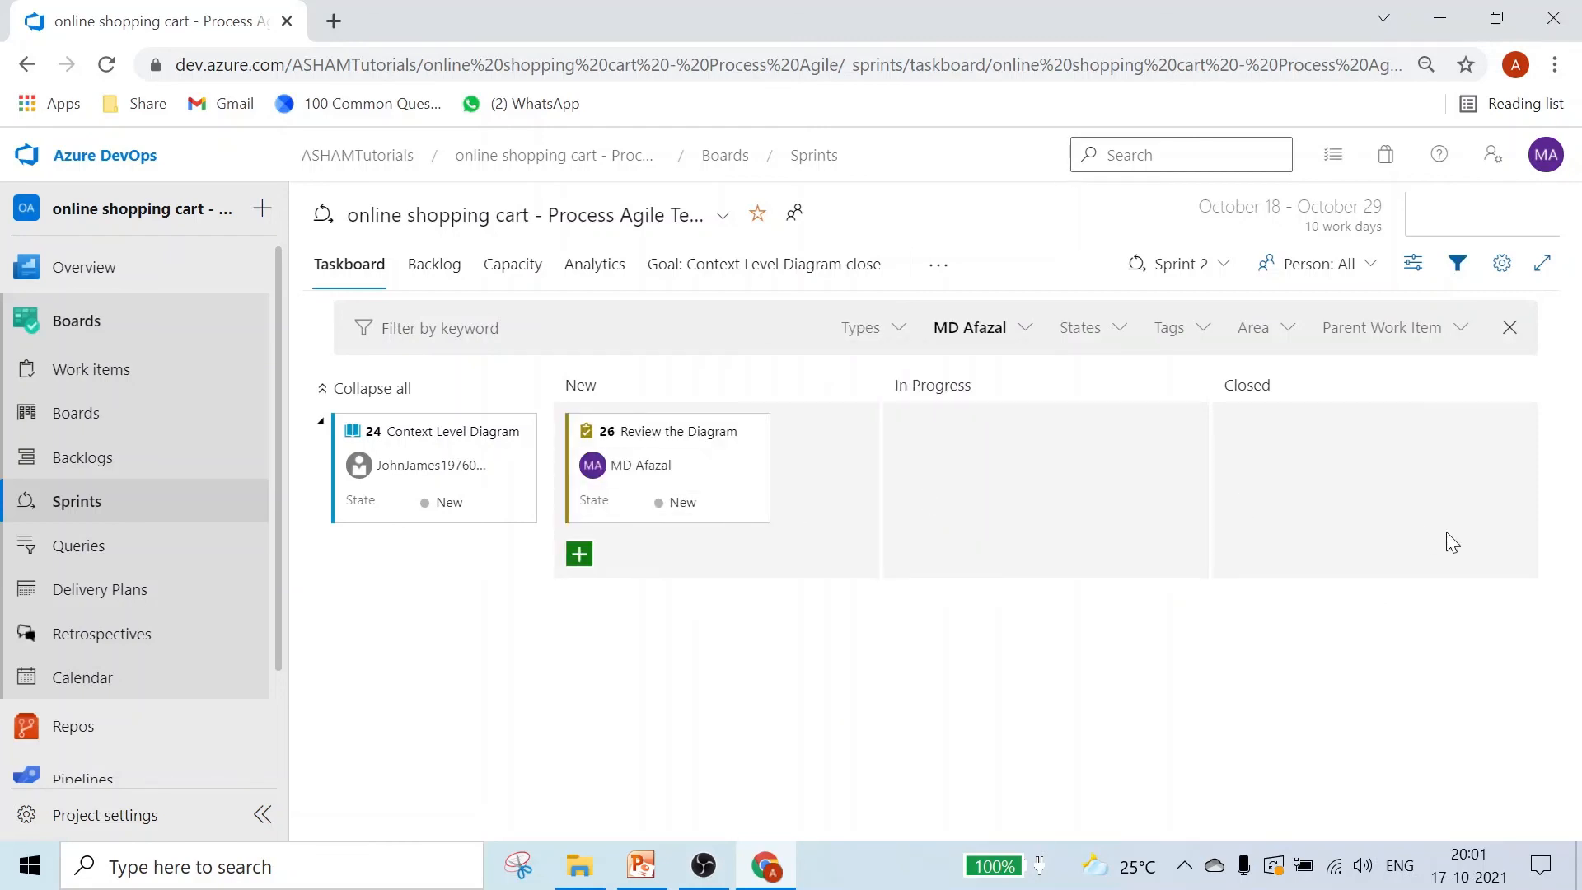
{"action": "left_click", "coordinate": [1024, 330]}
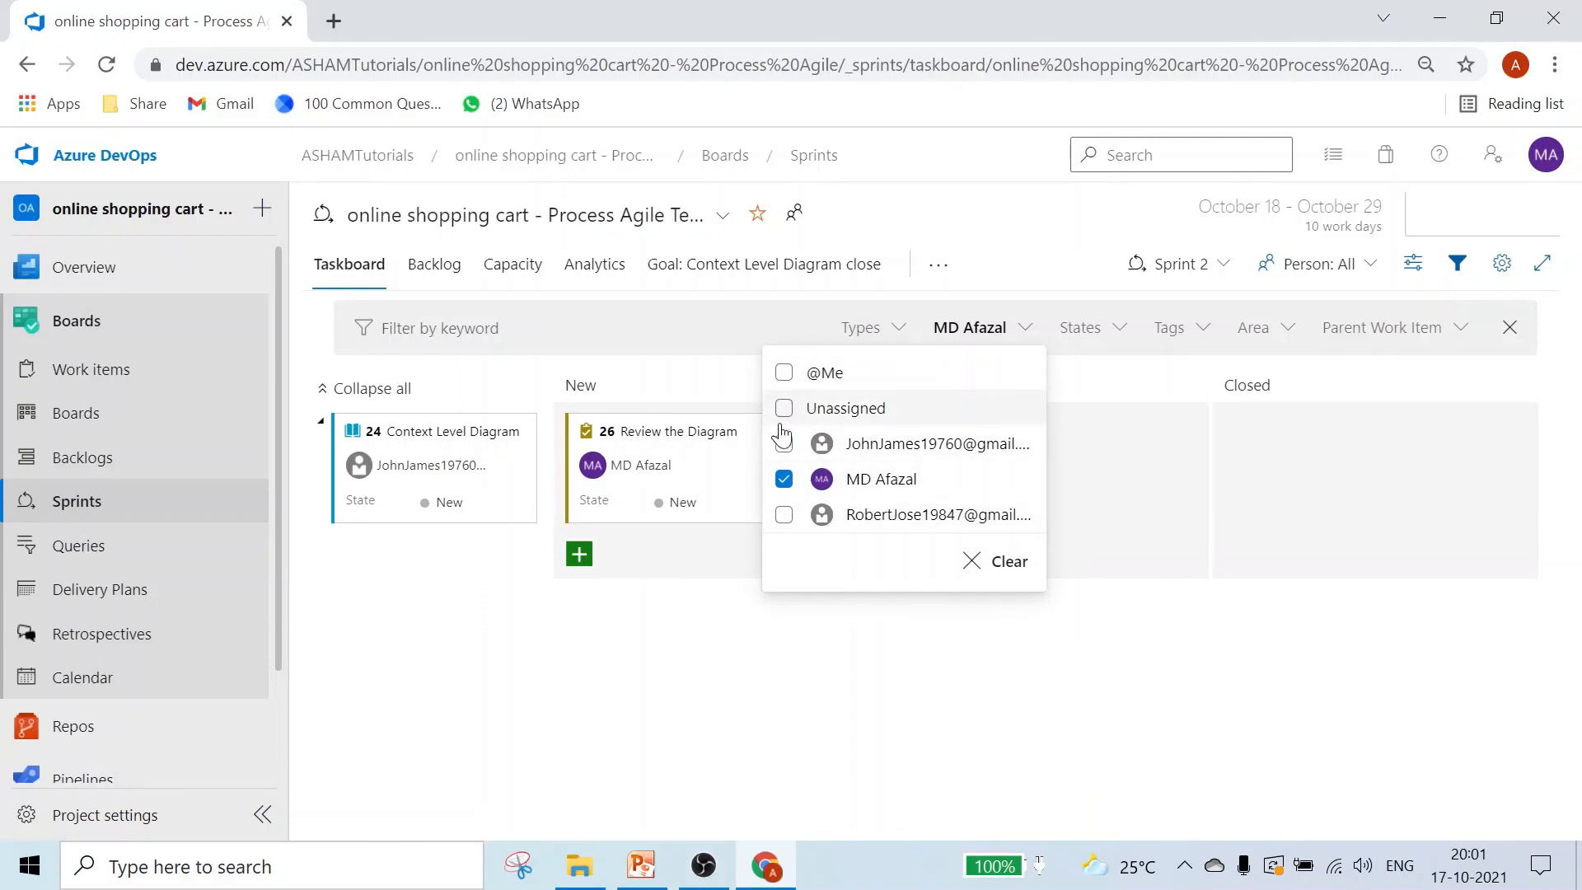
{"action": "left_click", "coordinate": [999, 563]}
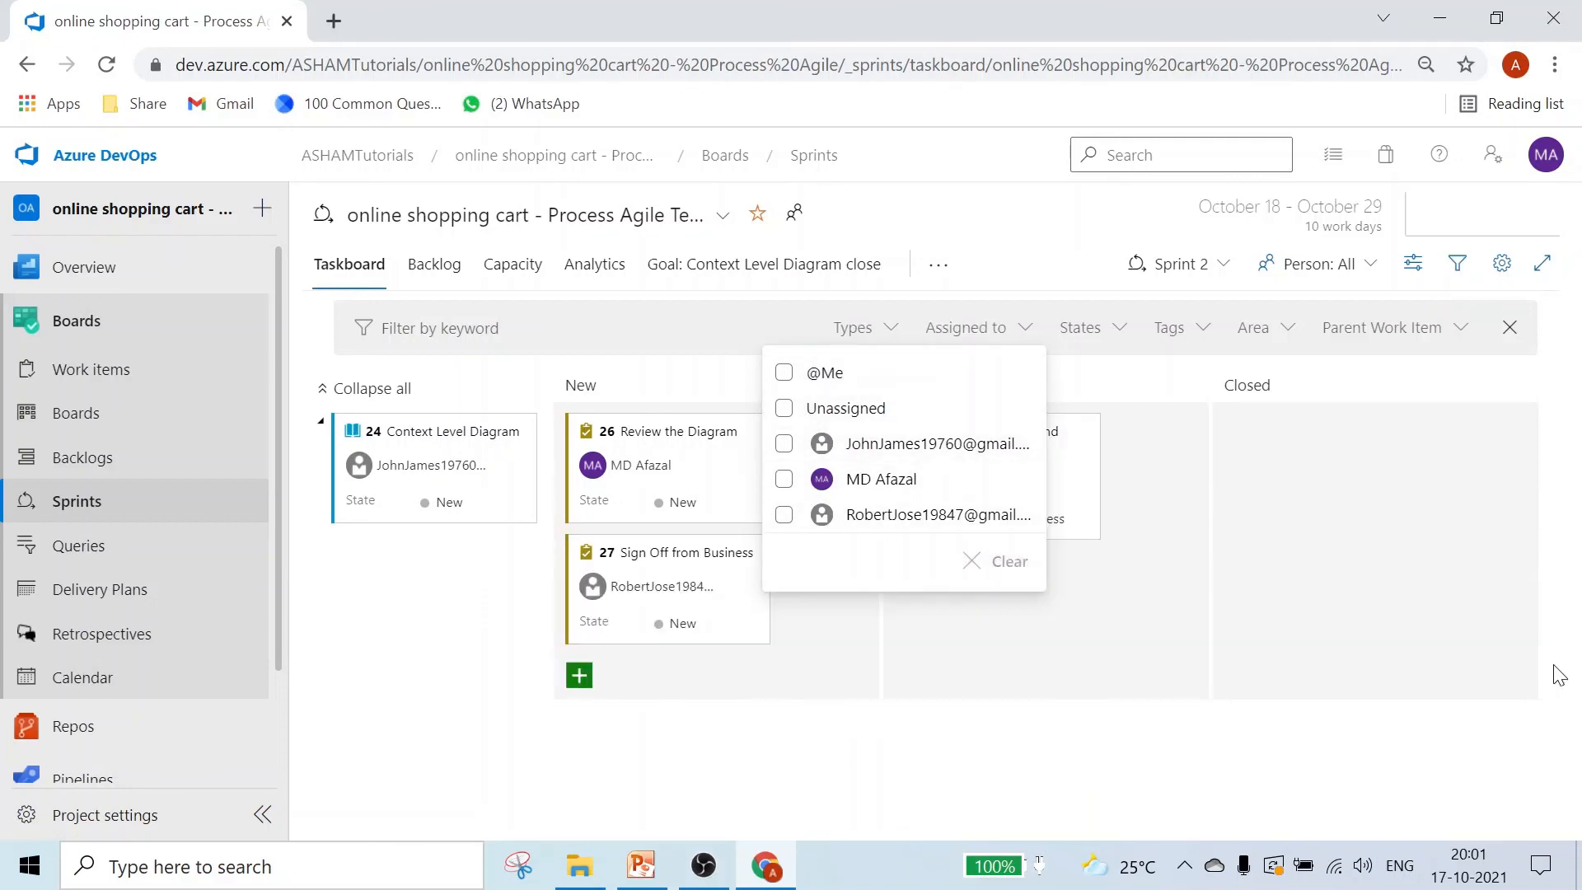
{"action": "left_click", "coordinate": [1095, 654]}
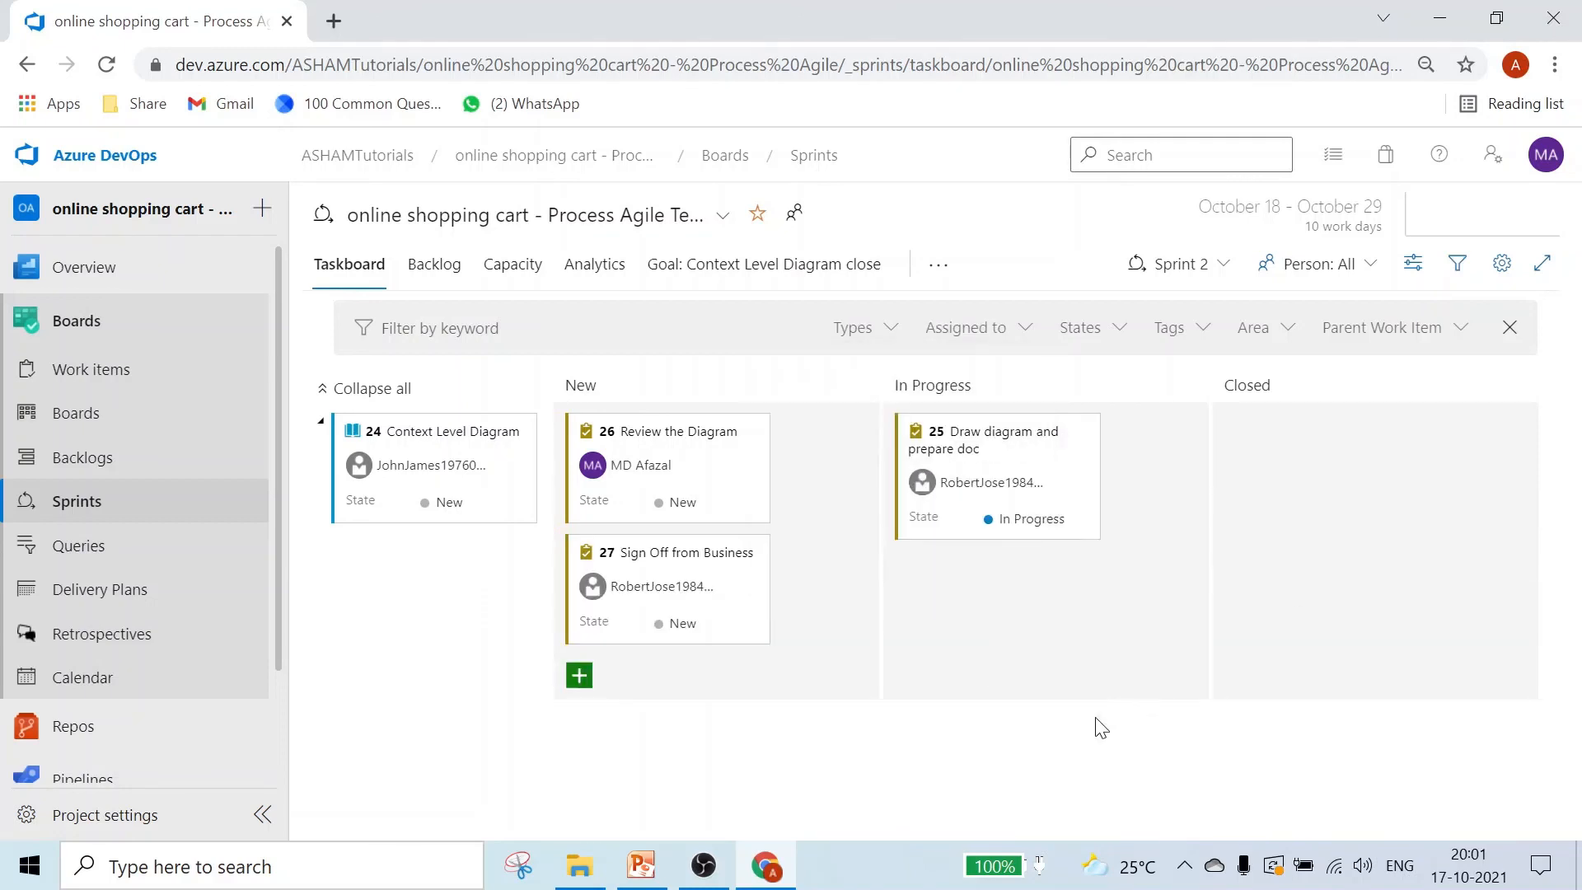
View the available options of the taskboard's Types, States, Tags and Area filters without applying any.
{"action": "left_click", "coordinate": [888, 332]}
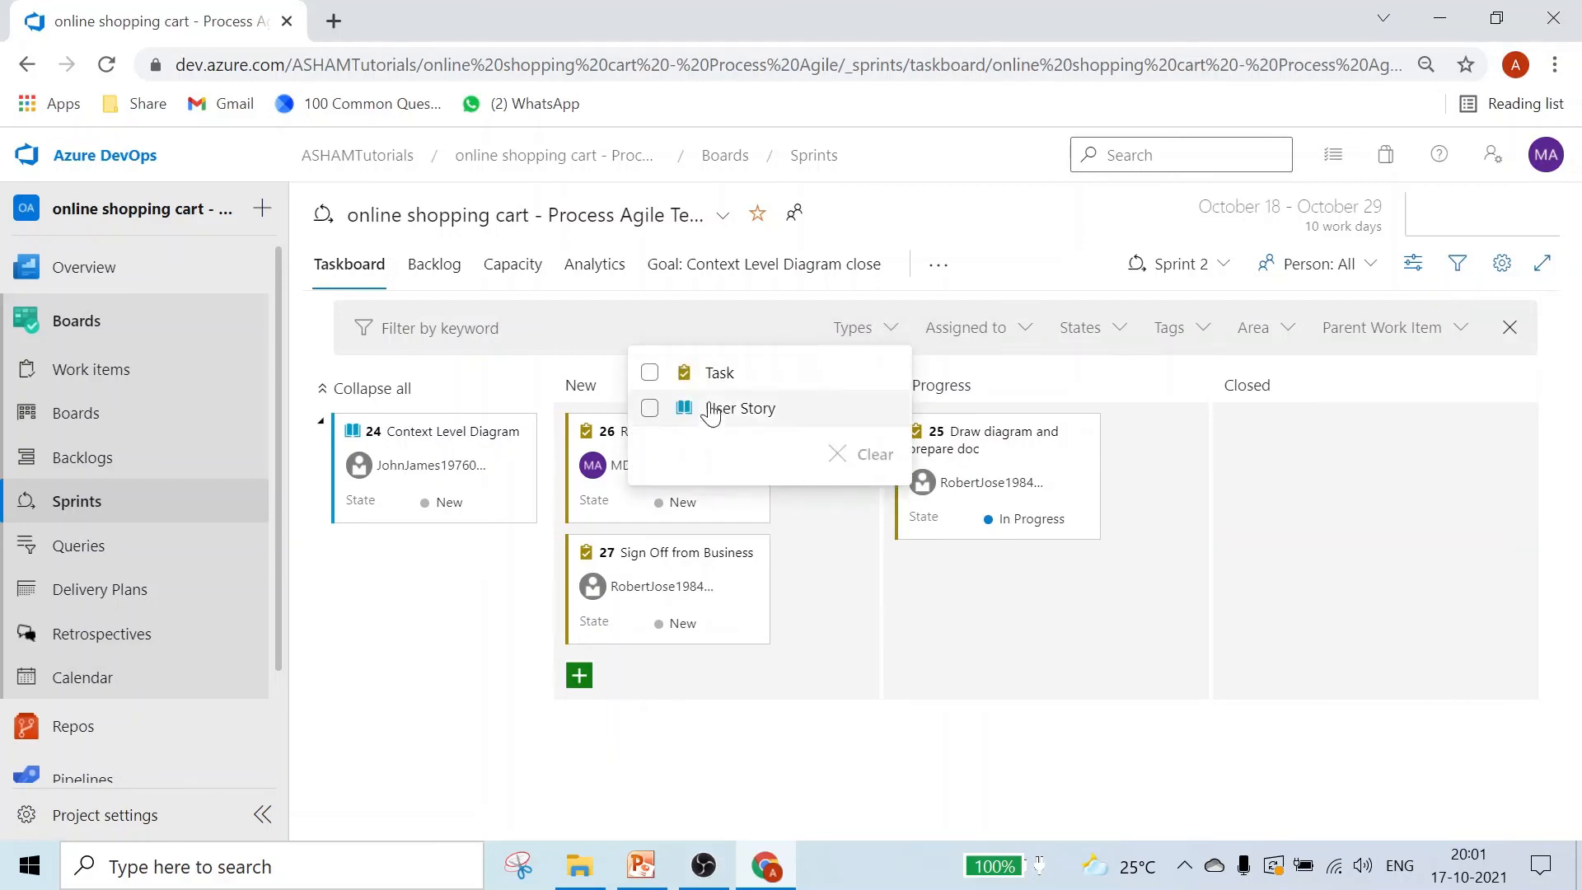
{"action": "left_click", "coordinate": [1090, 591]}
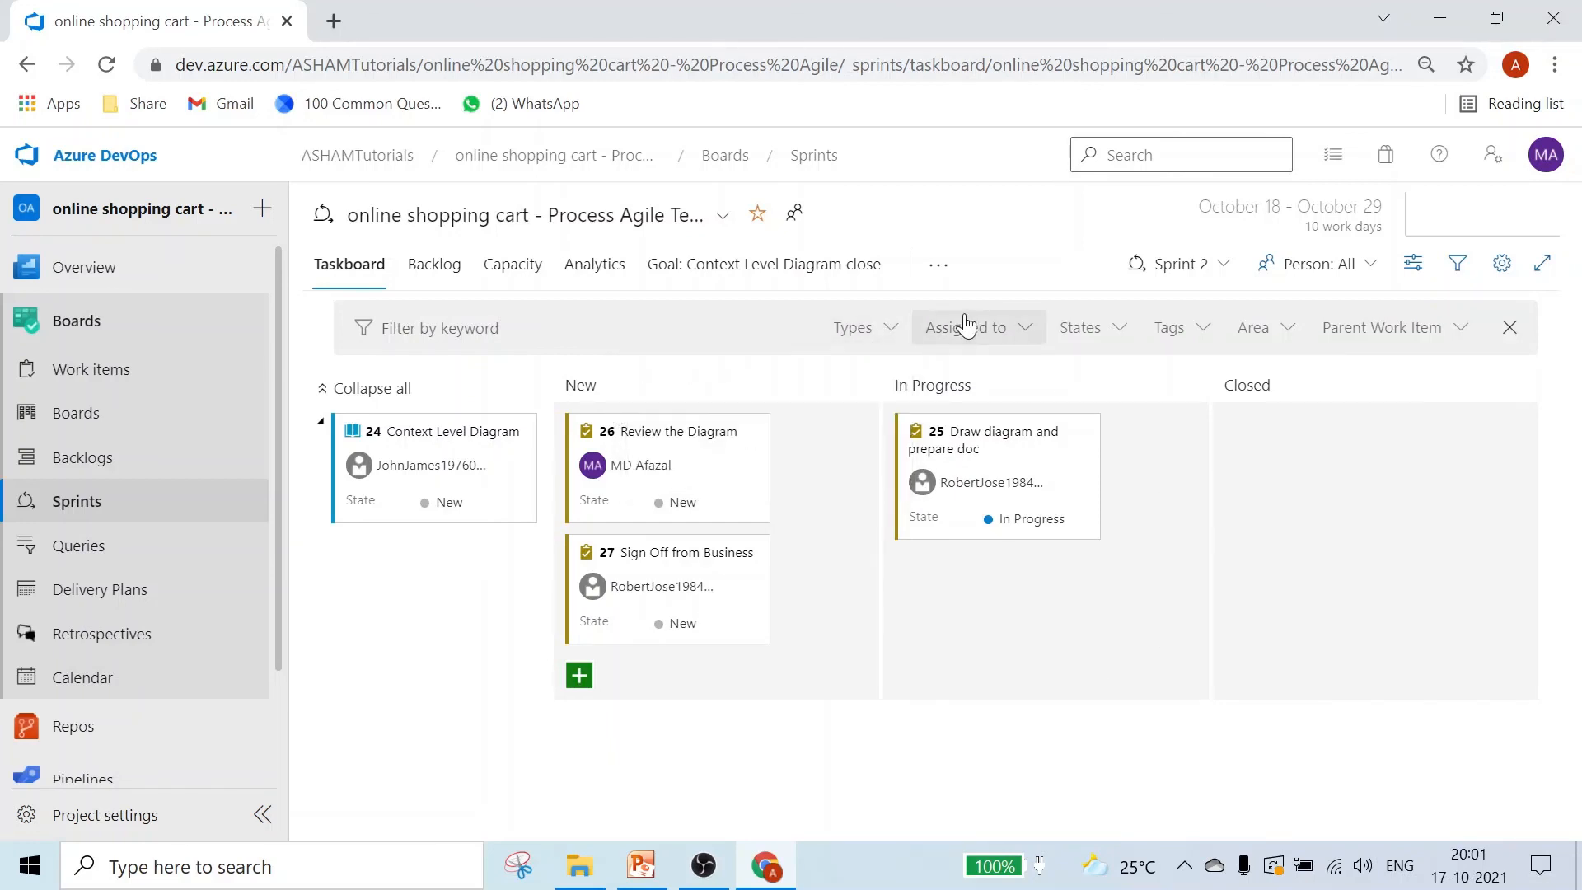
{"action": "left_click", "coordinate": [1119, 331]}
{"action": "left_click", "coordinate": [1214, 338]}
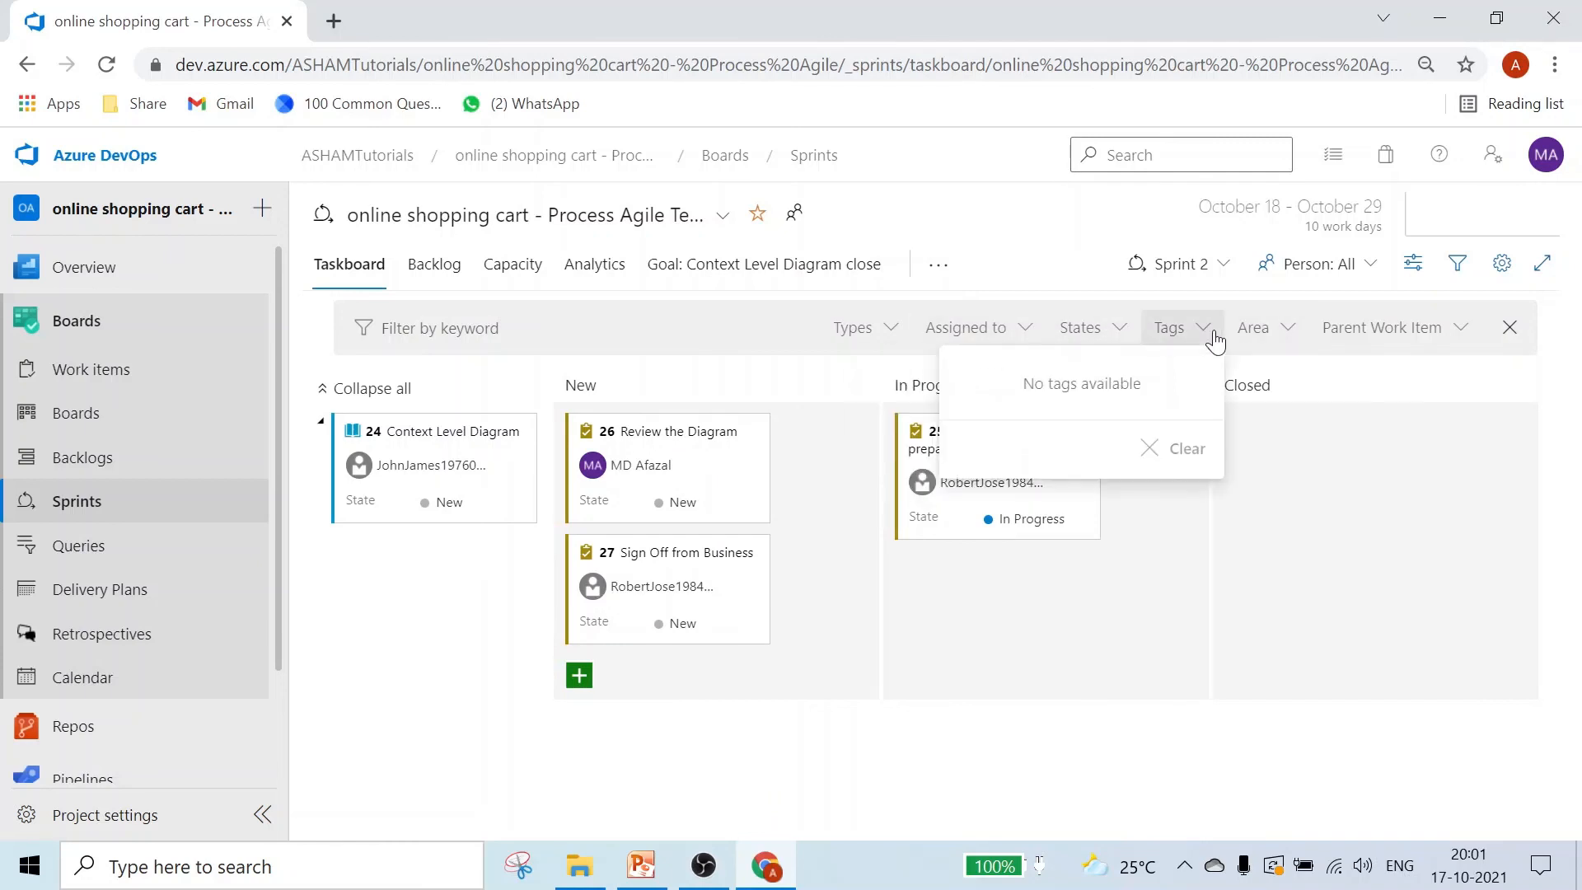
{"action": "left_click", "coordinate": [1288, 328]}
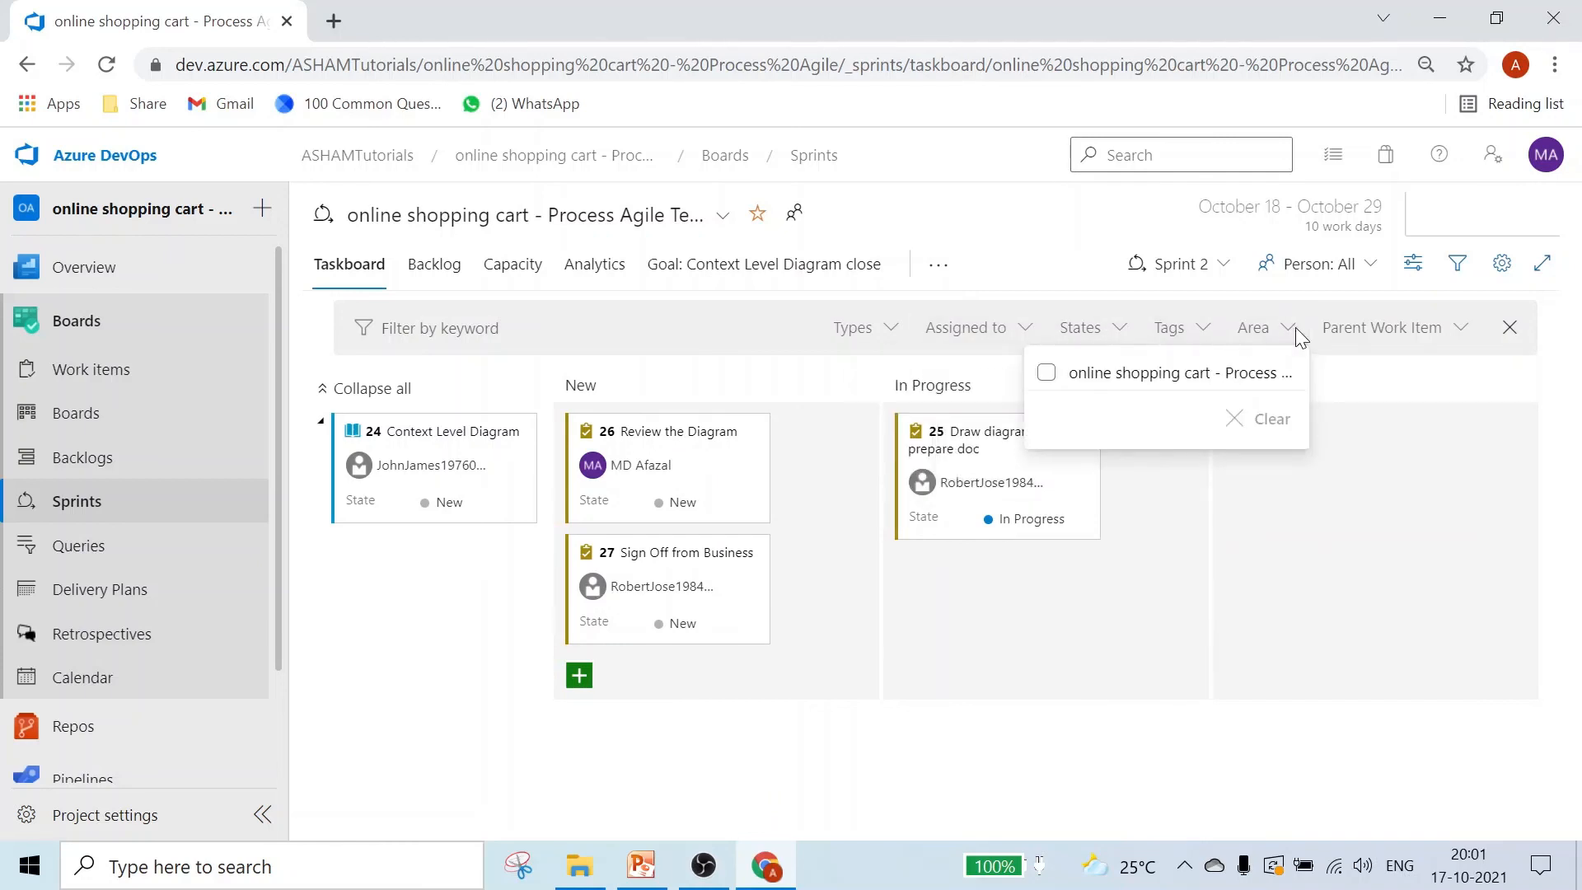
{"action": "left_click", "coordinate": [1452, 472]}
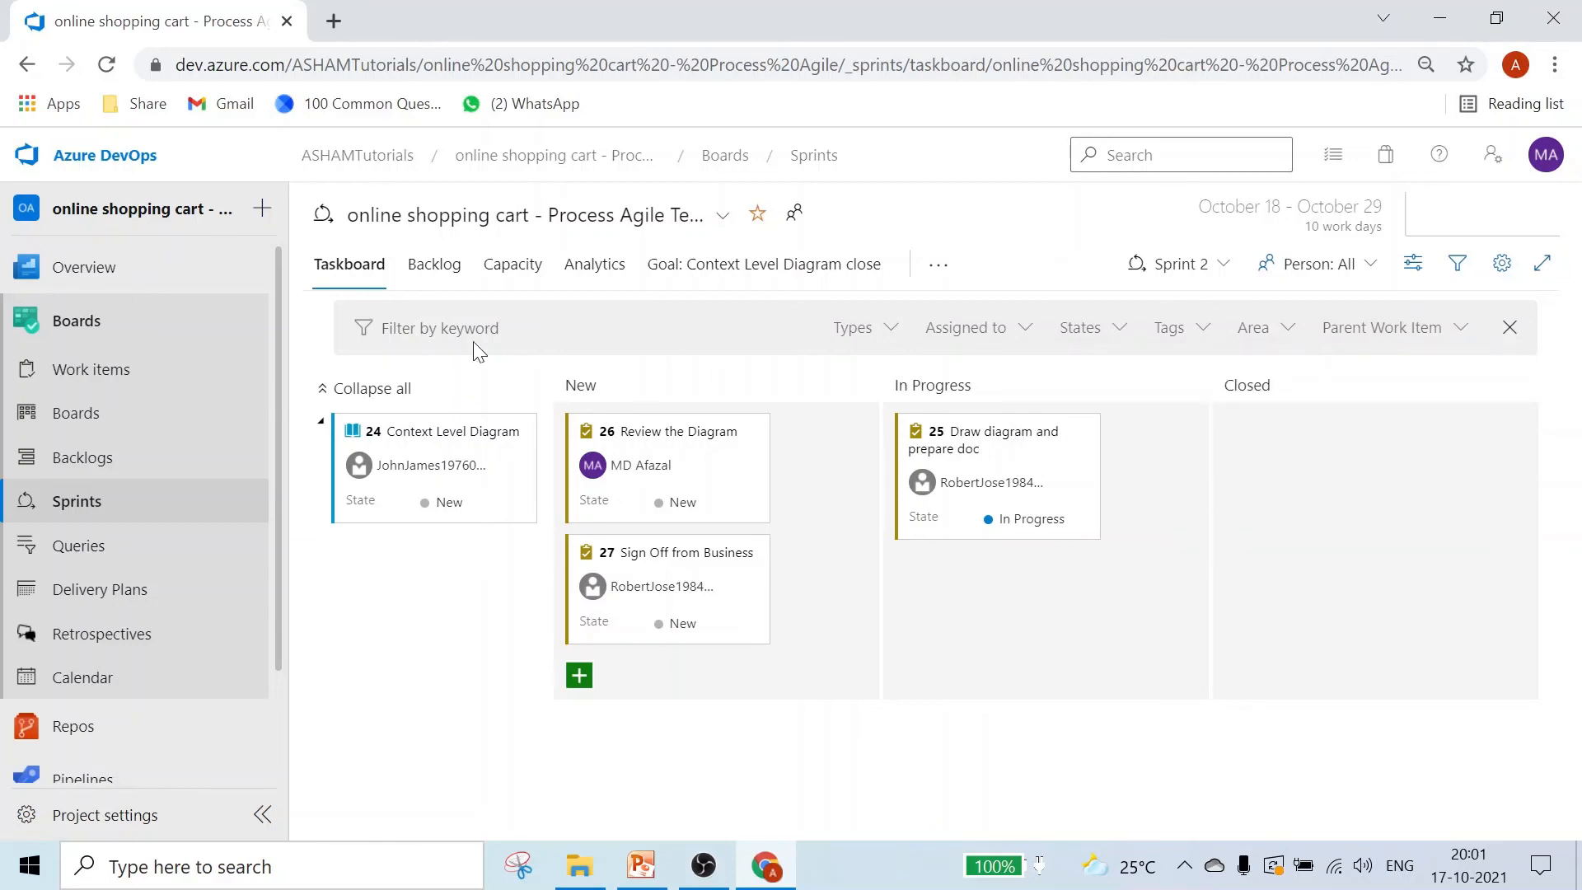